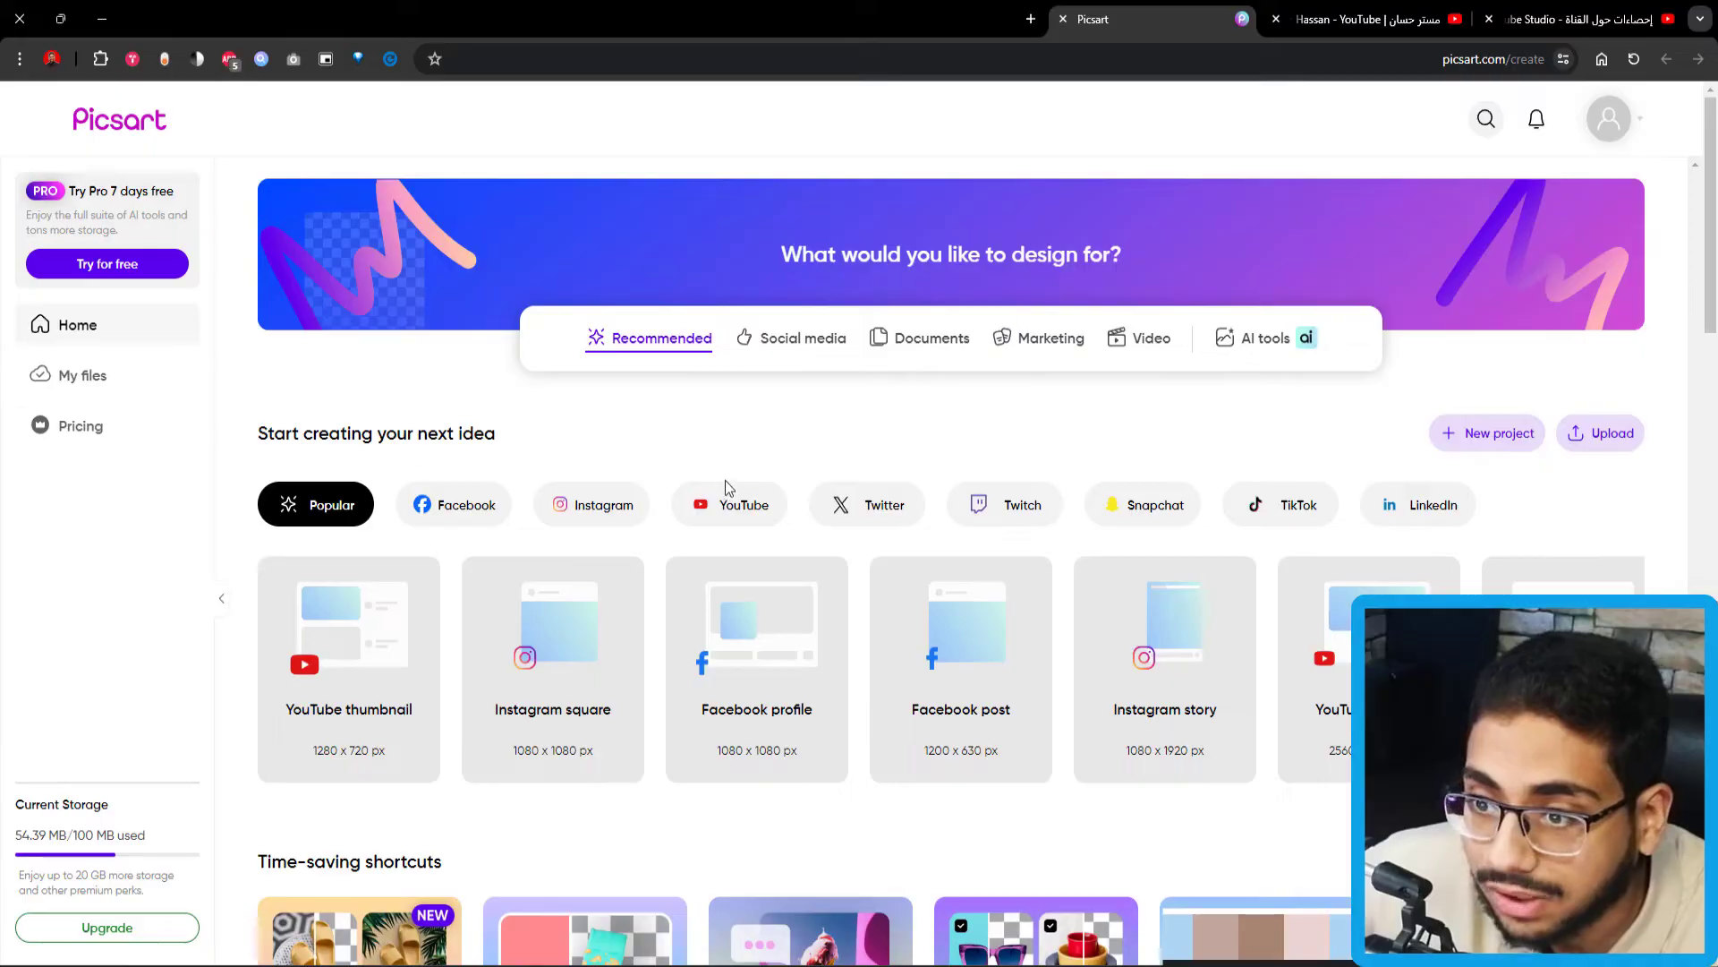
Create a new YouTube thumbnail design at 1280 x 720 px from the YouTube presets.
left_click(725, 506)
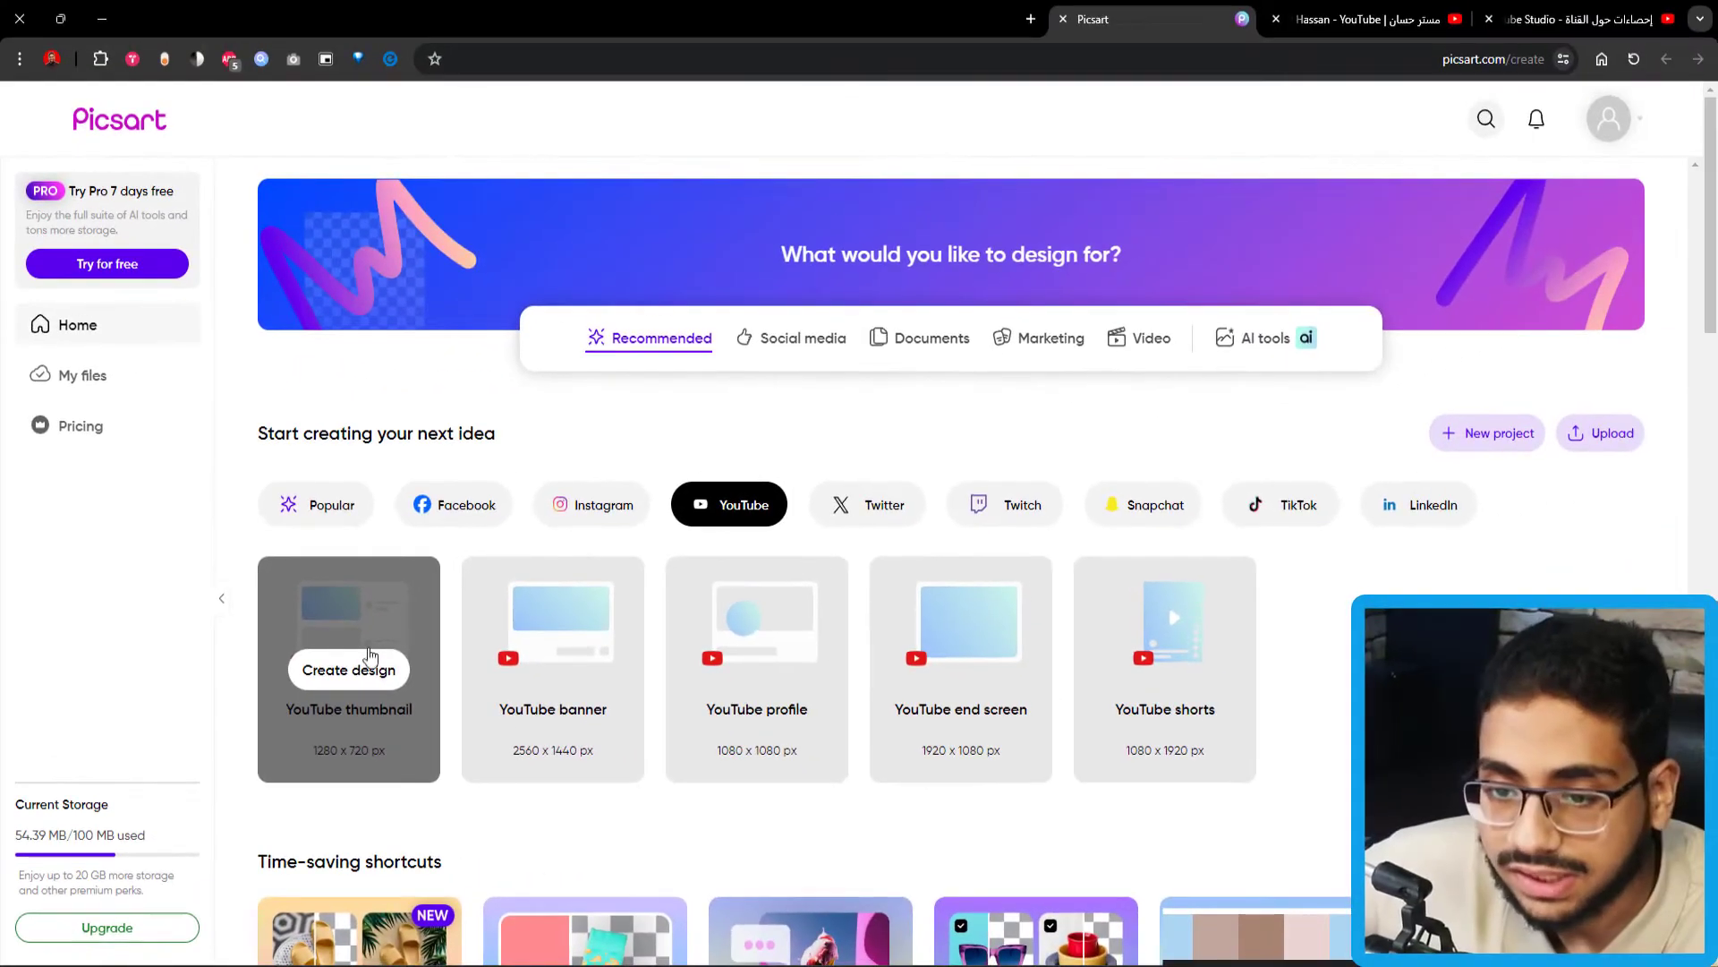
left_click(828, 716)
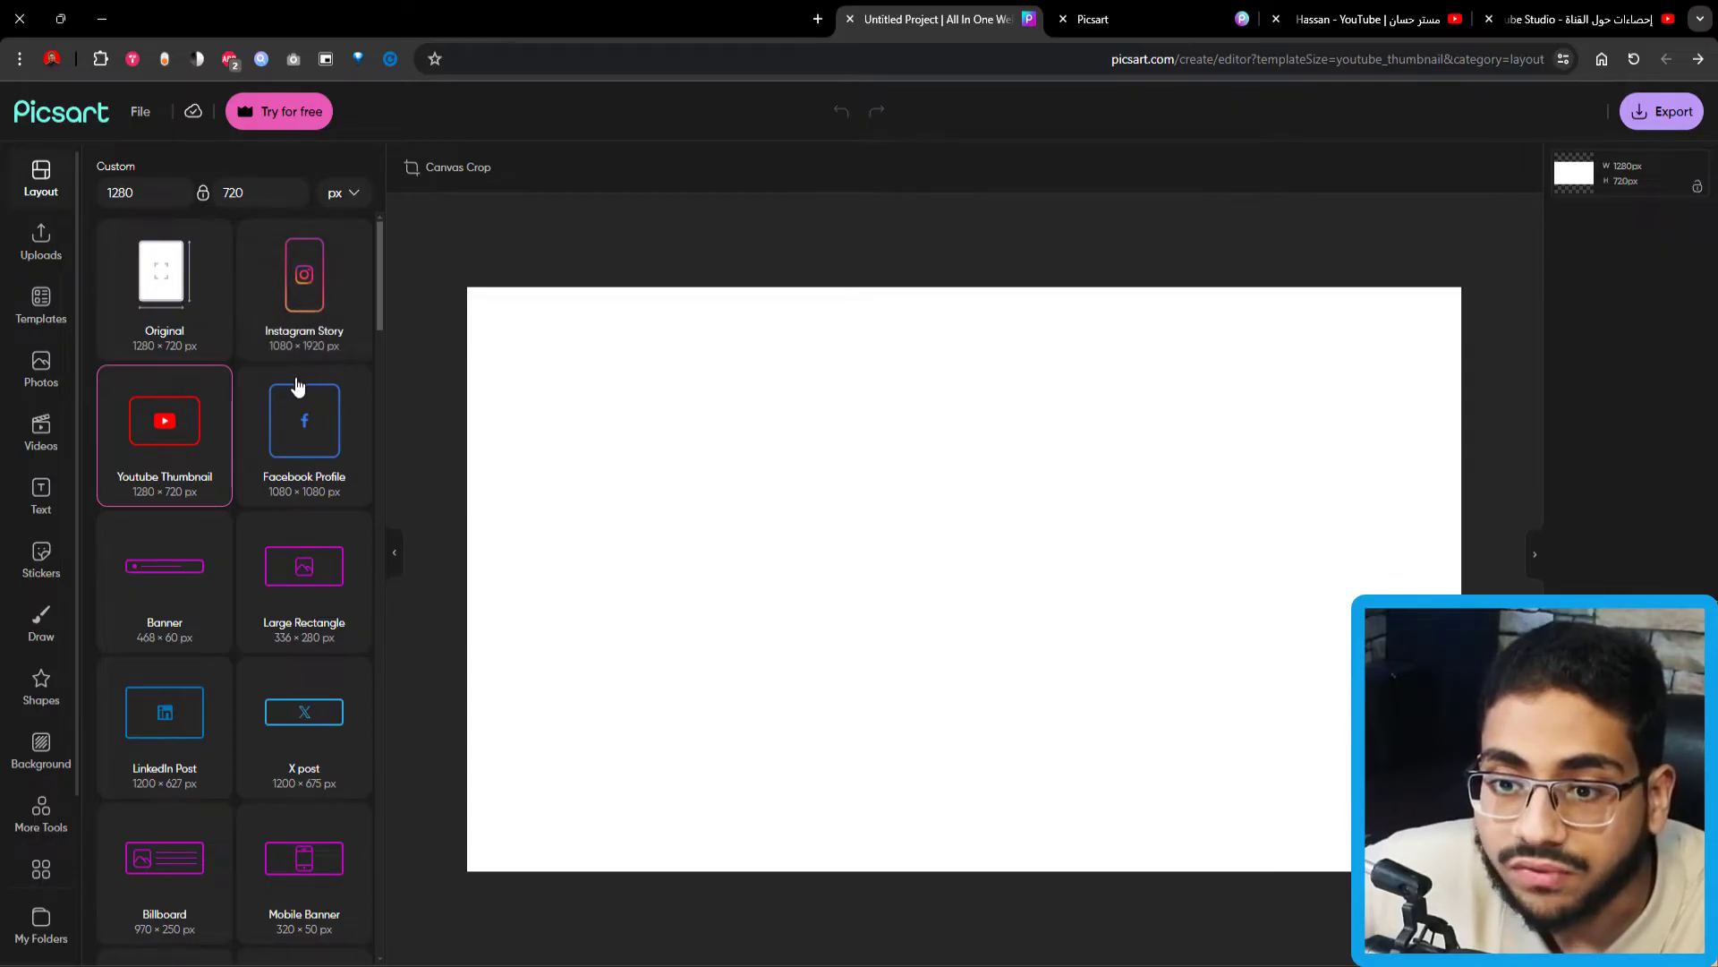
Try the Invitation (5x7) canvas size from the layout presets and return the canvas to the YouTube Thumbnail size.
scroll(299, 385, "down", 10)
scroll(373, 409, "down", 6)
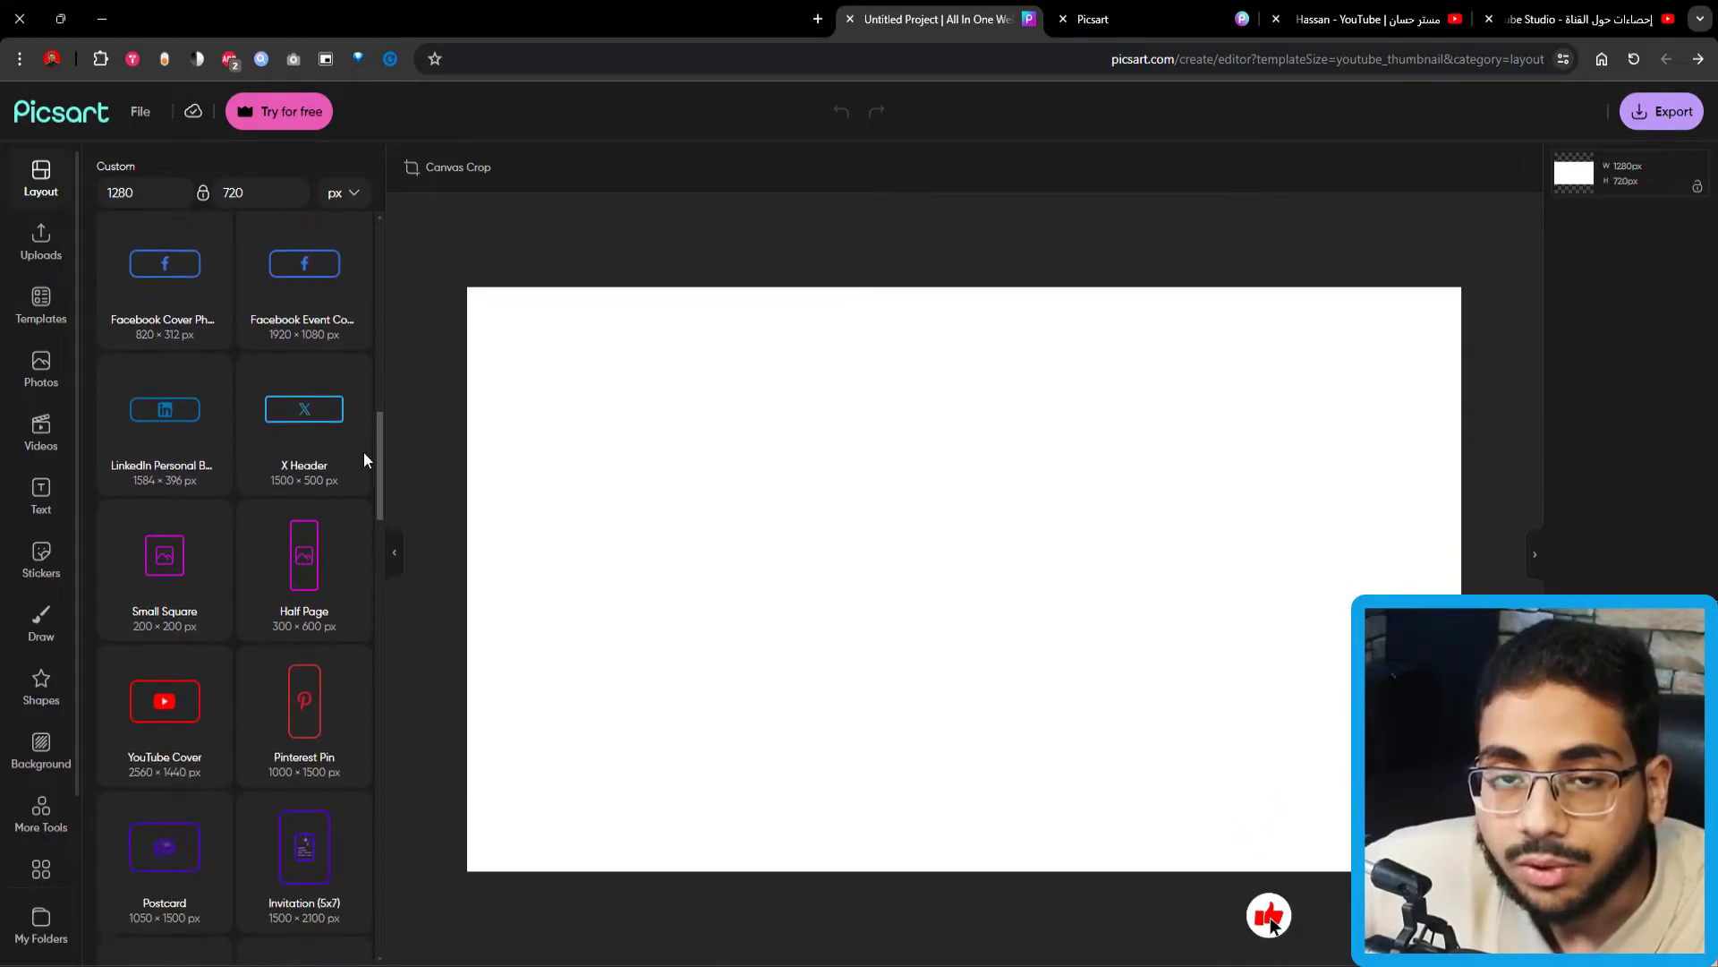
scroll(356, 479, "down", 1)
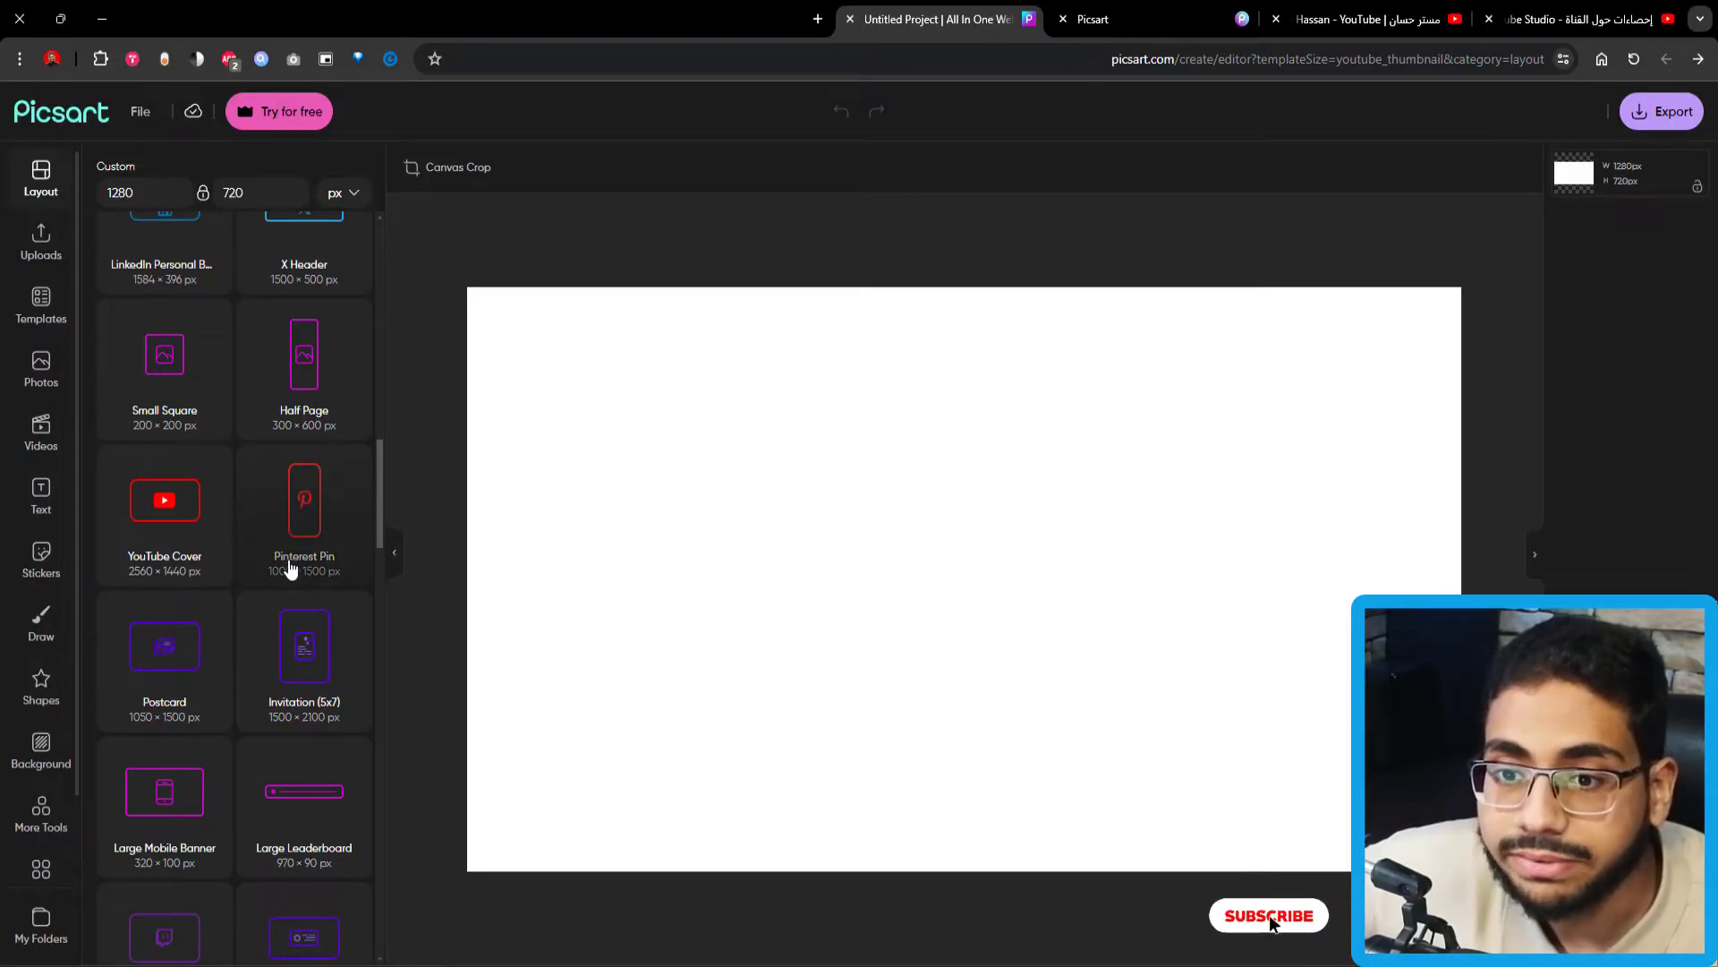
left_click(253, 625)
scroll(215, 699, "up", 1)
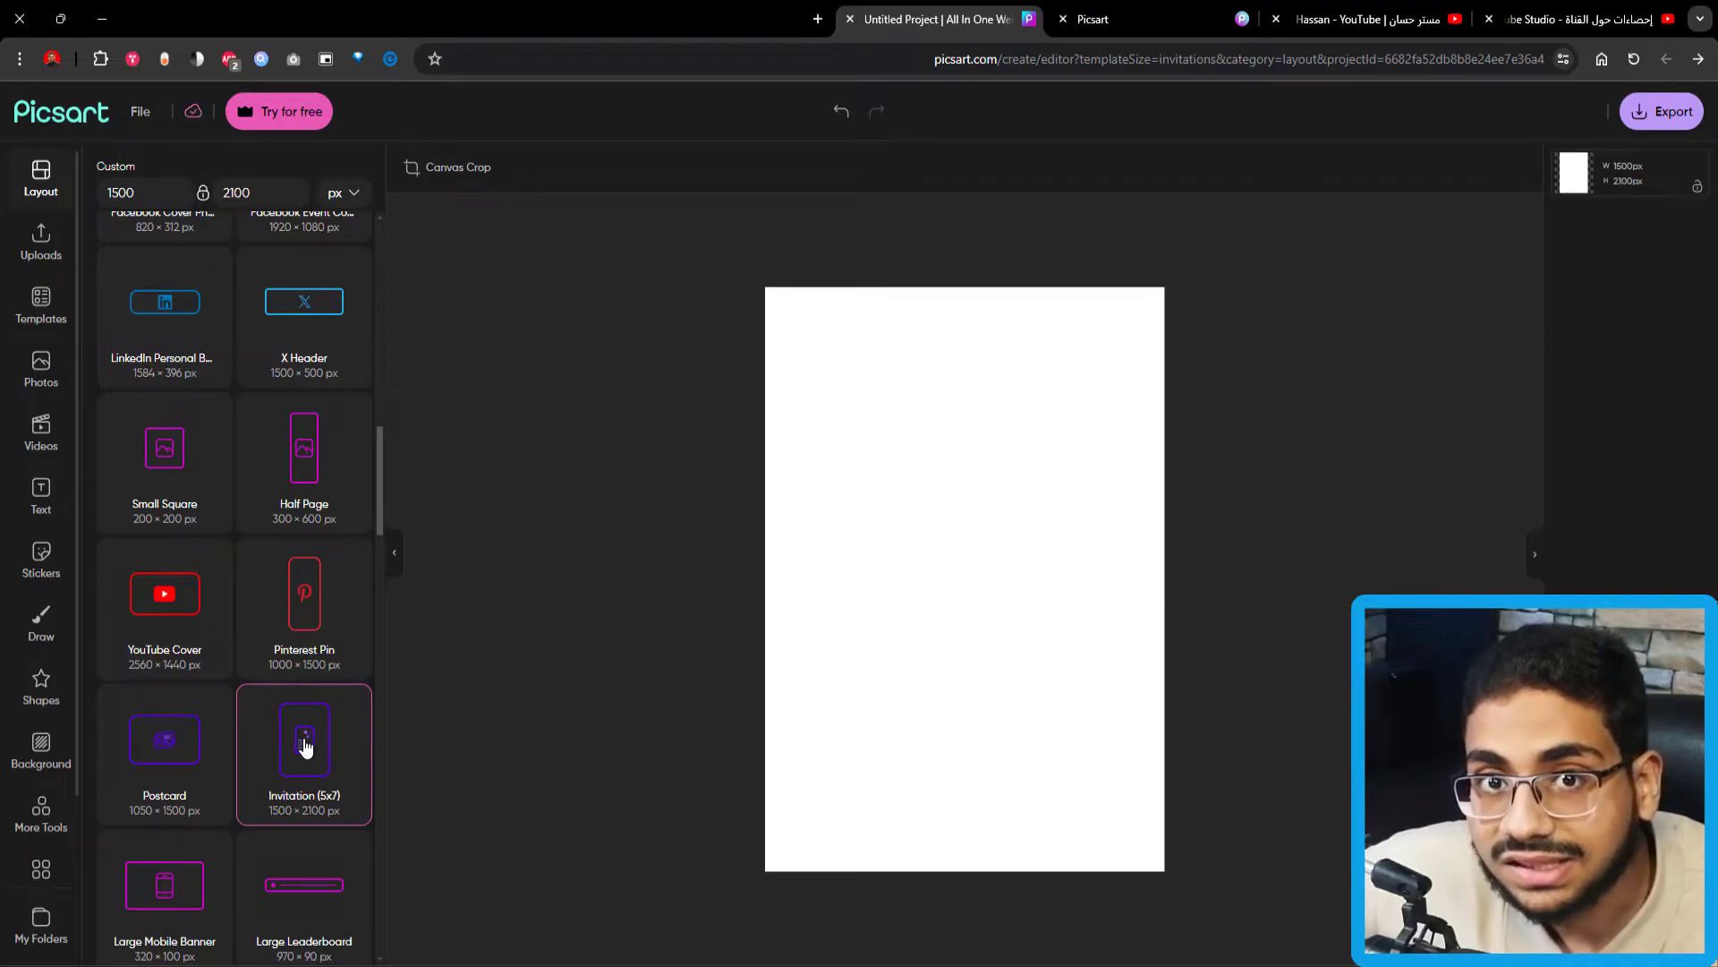
left_click_drag(379, 479, 394, 198)
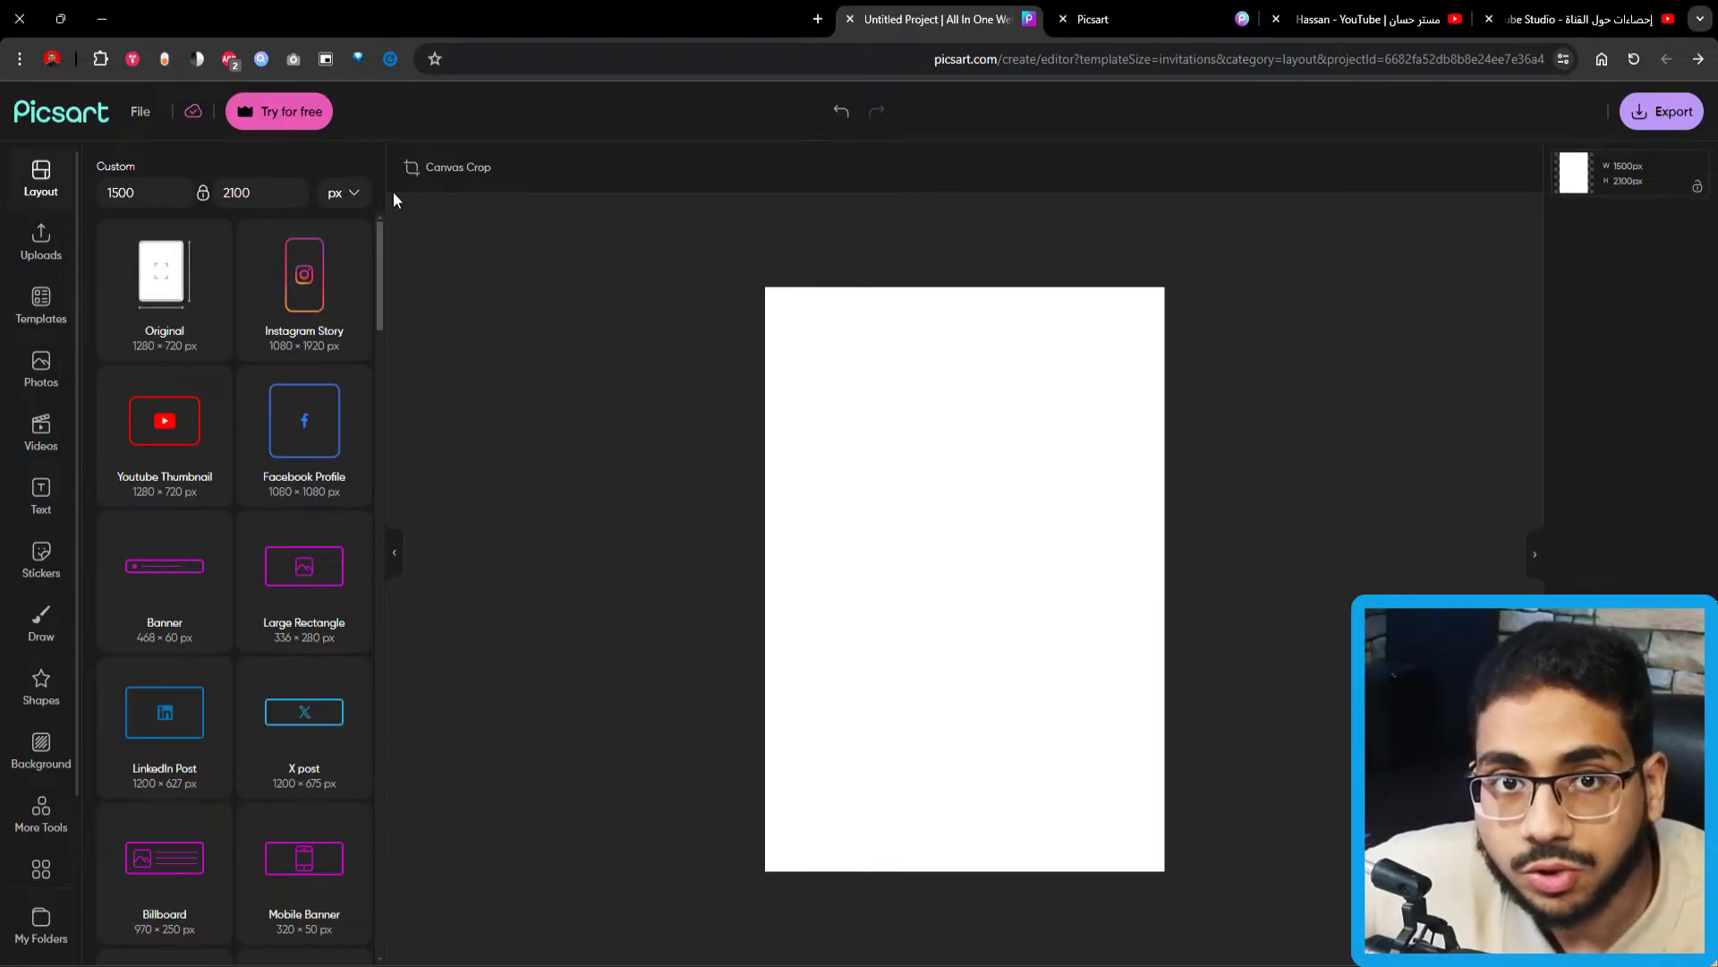
left_click(181, 434)
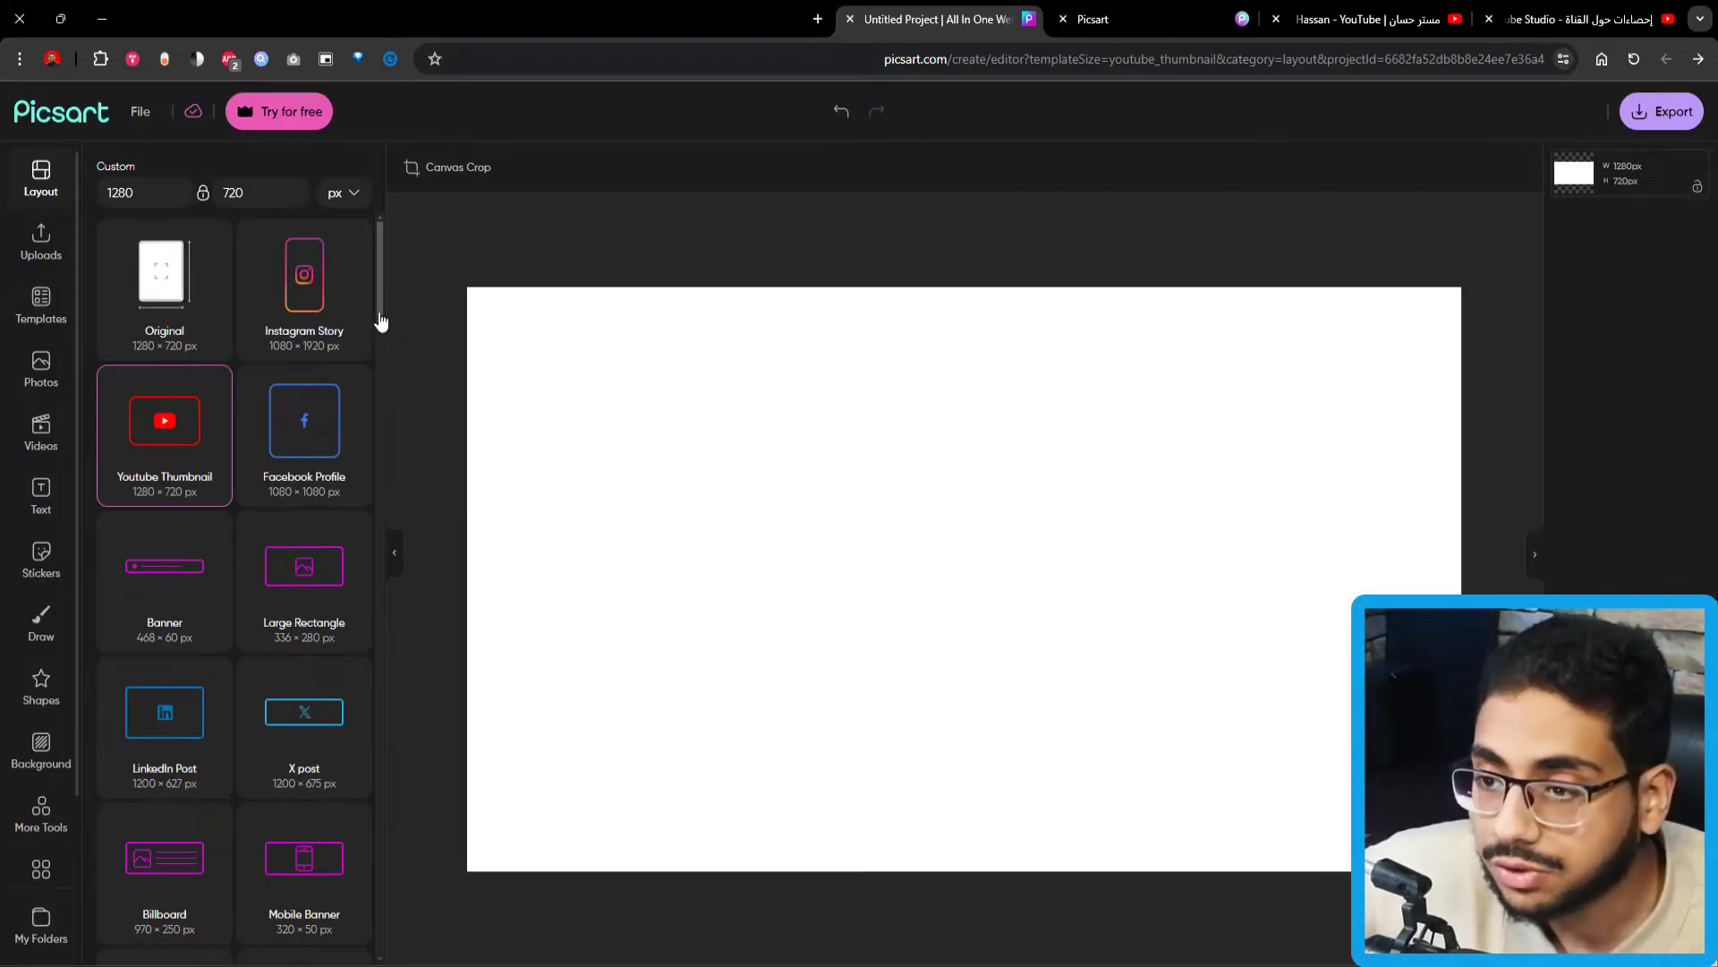
Add the uploaded dark blue background image with the glowing grid floor to the canvas.
left_click(42, 242)
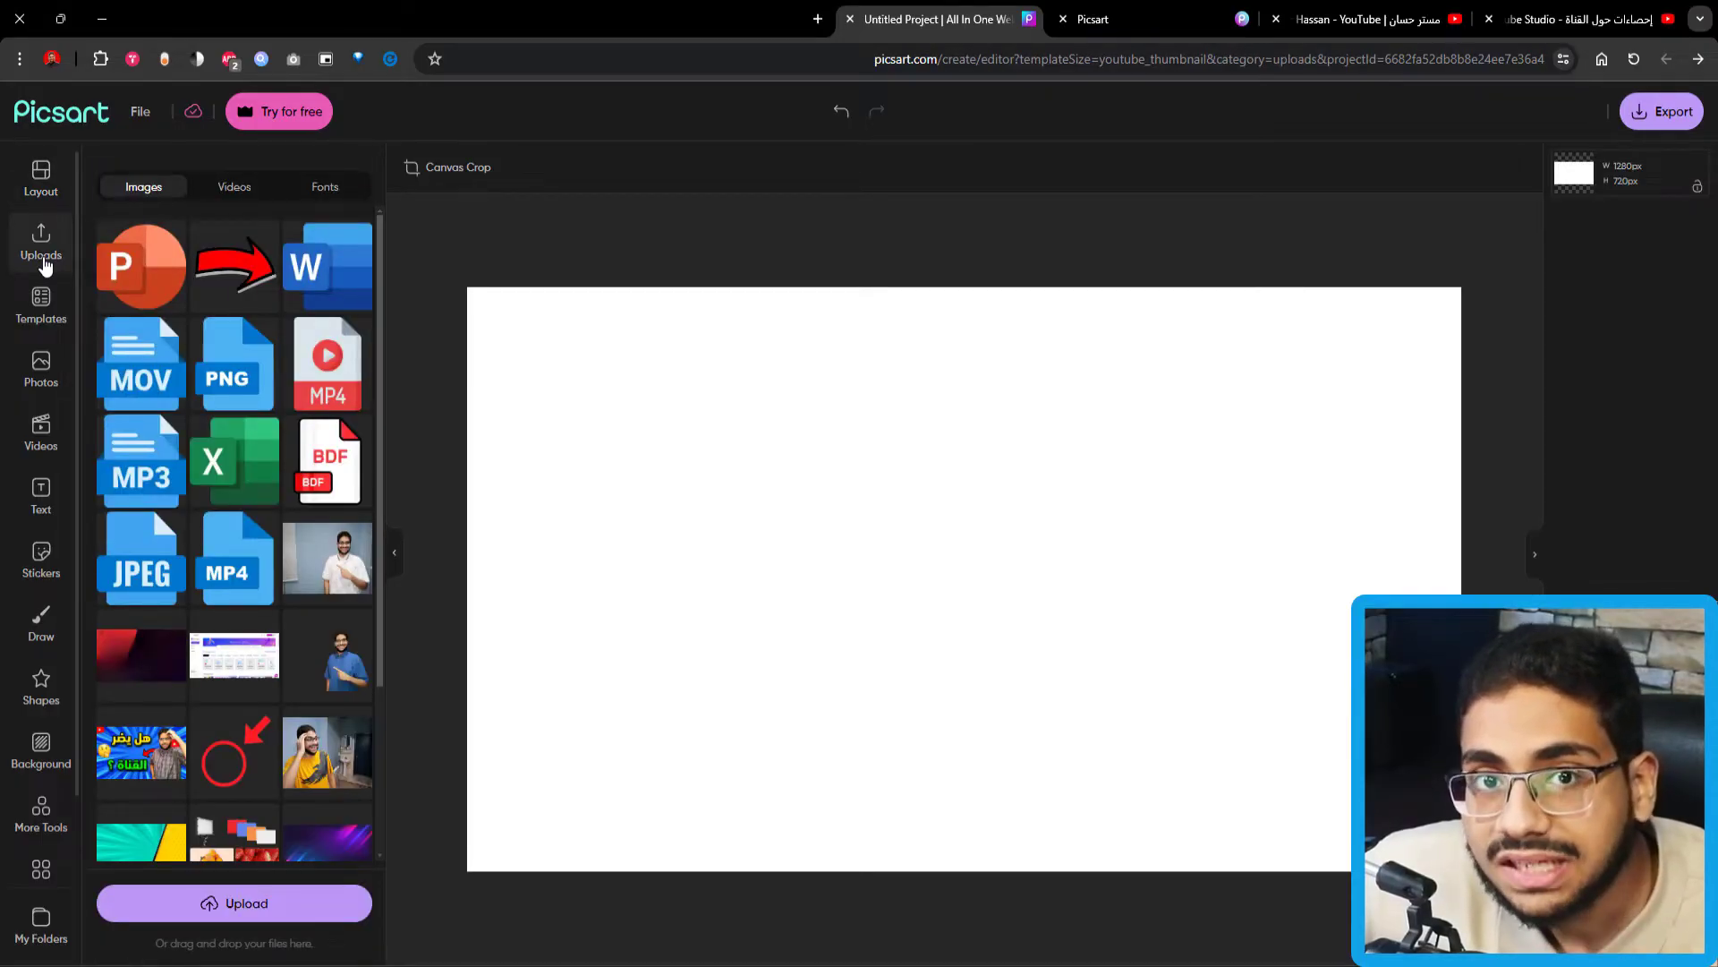
scroll(264, 369, "down", 3)
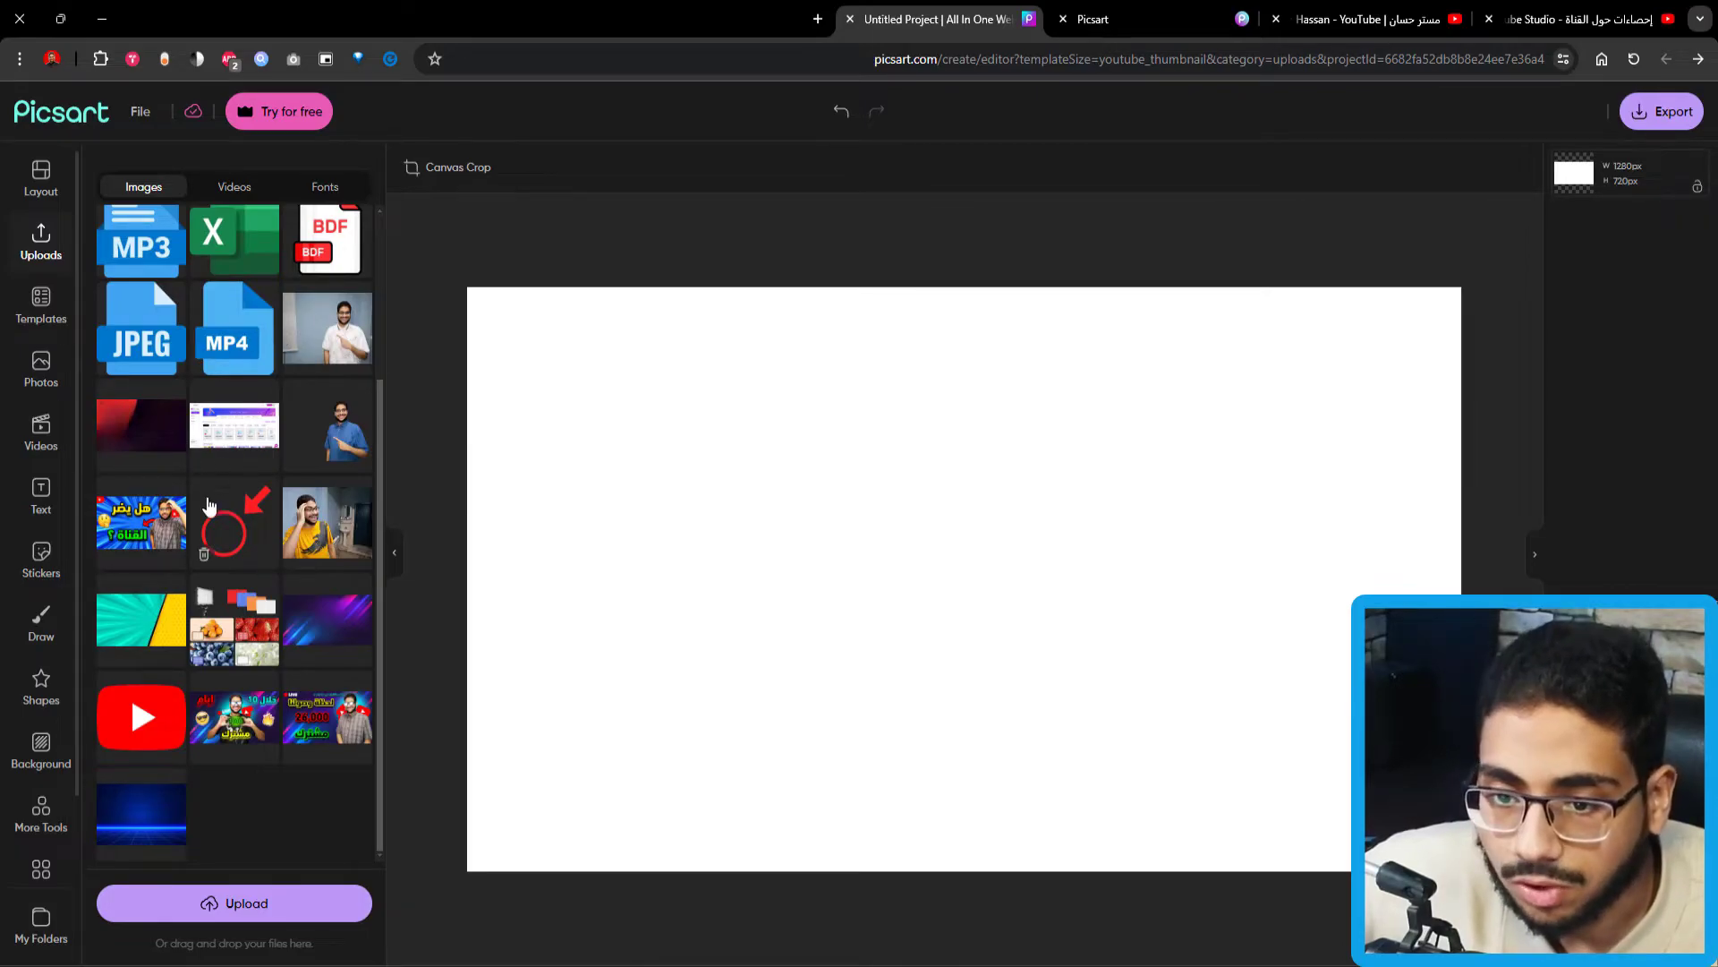
left_click(152, 822)
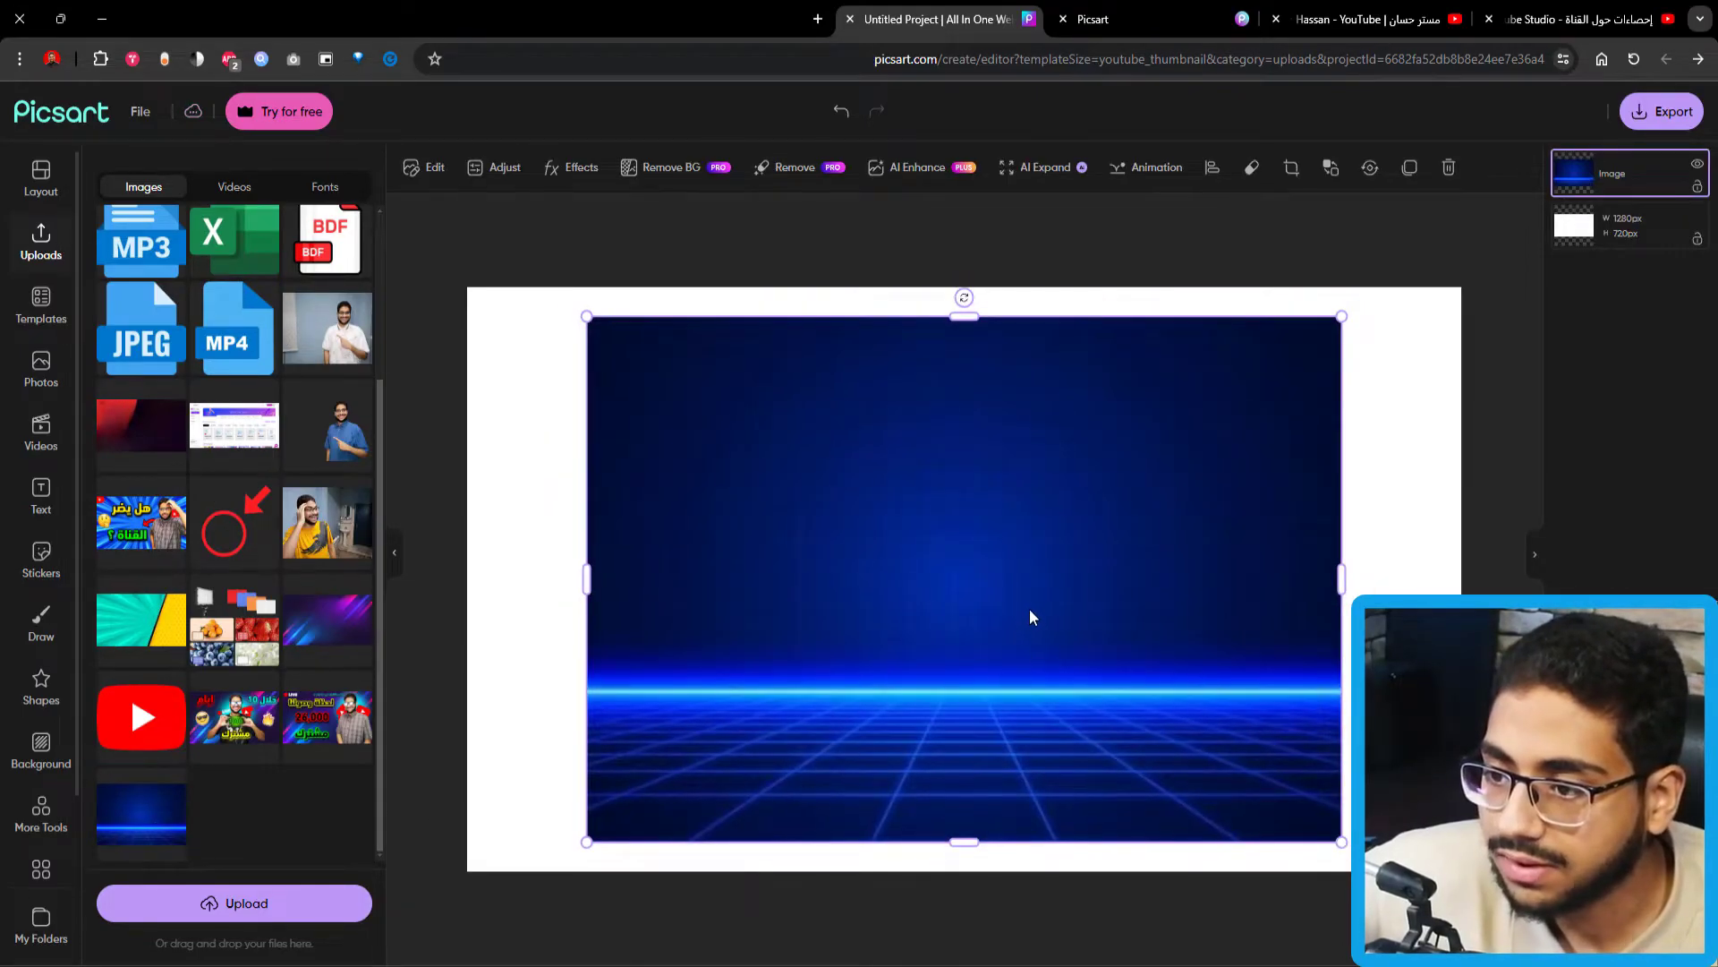
Reposition and stretch the blue background image to cover the whole canvas.
left_click_drag(1009, 594, 890, 566)
left_click_drag(1222, 813, 1310, 874)
left_click_drag(1310, 592, 1461, 582)
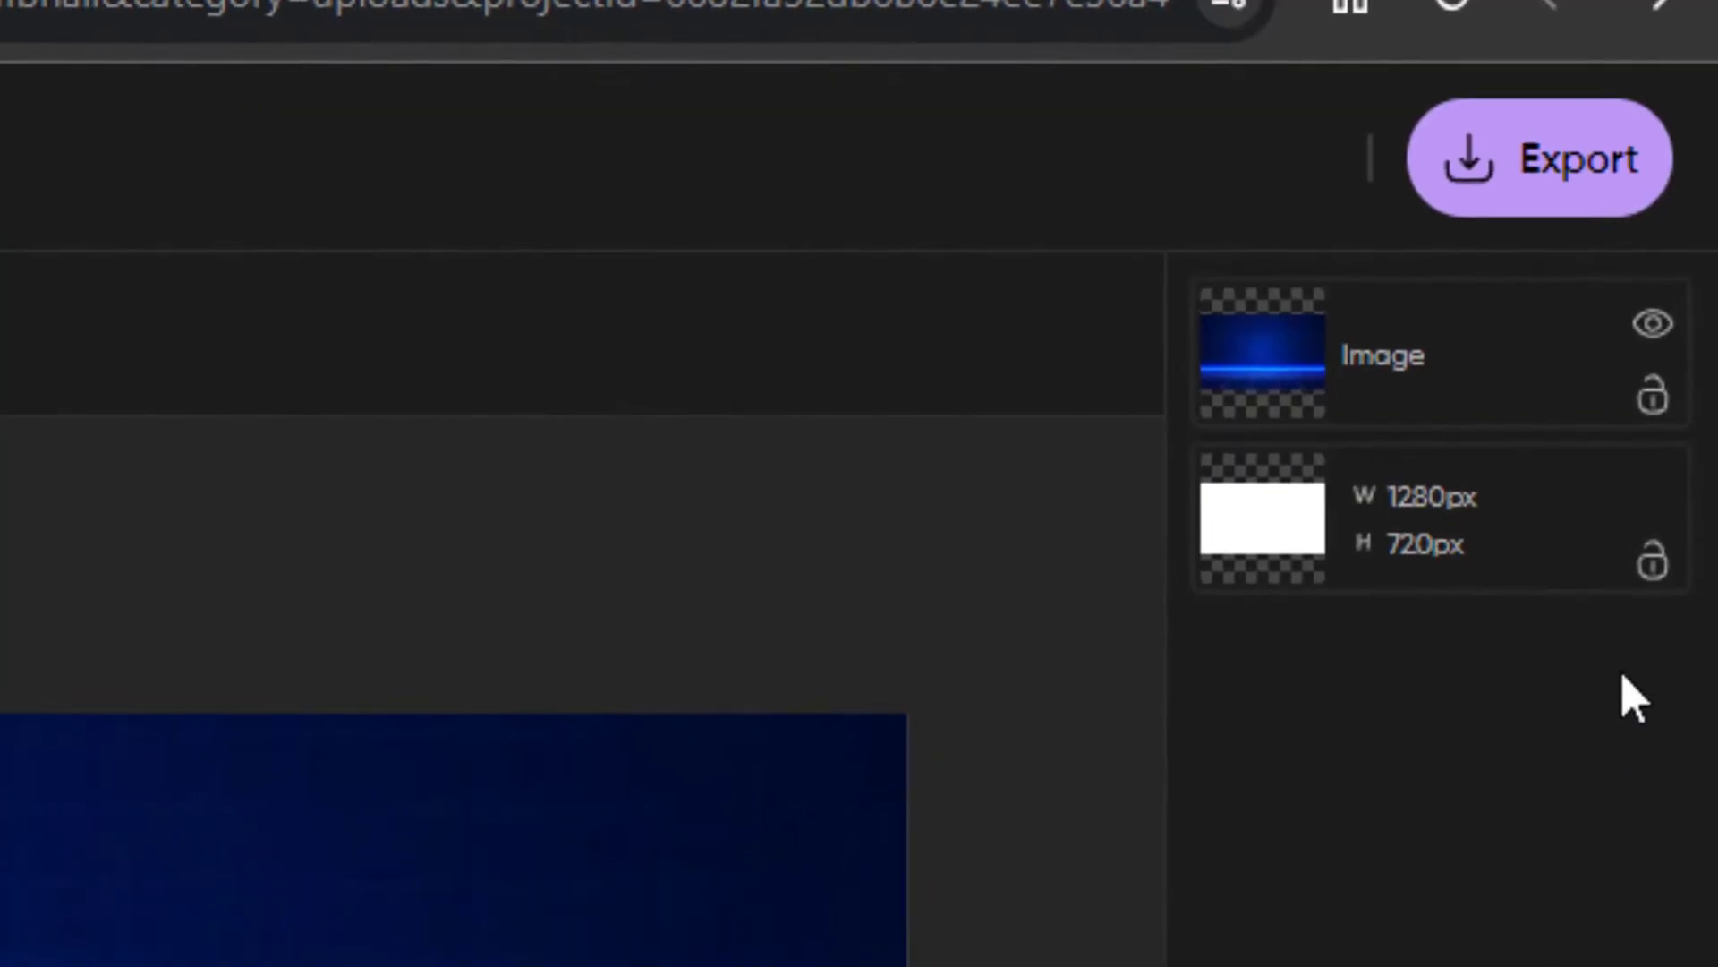
Lock the blue background image layer, briefly unlocking it to try moving the image, and deselect it.
left_click(1654, 399)
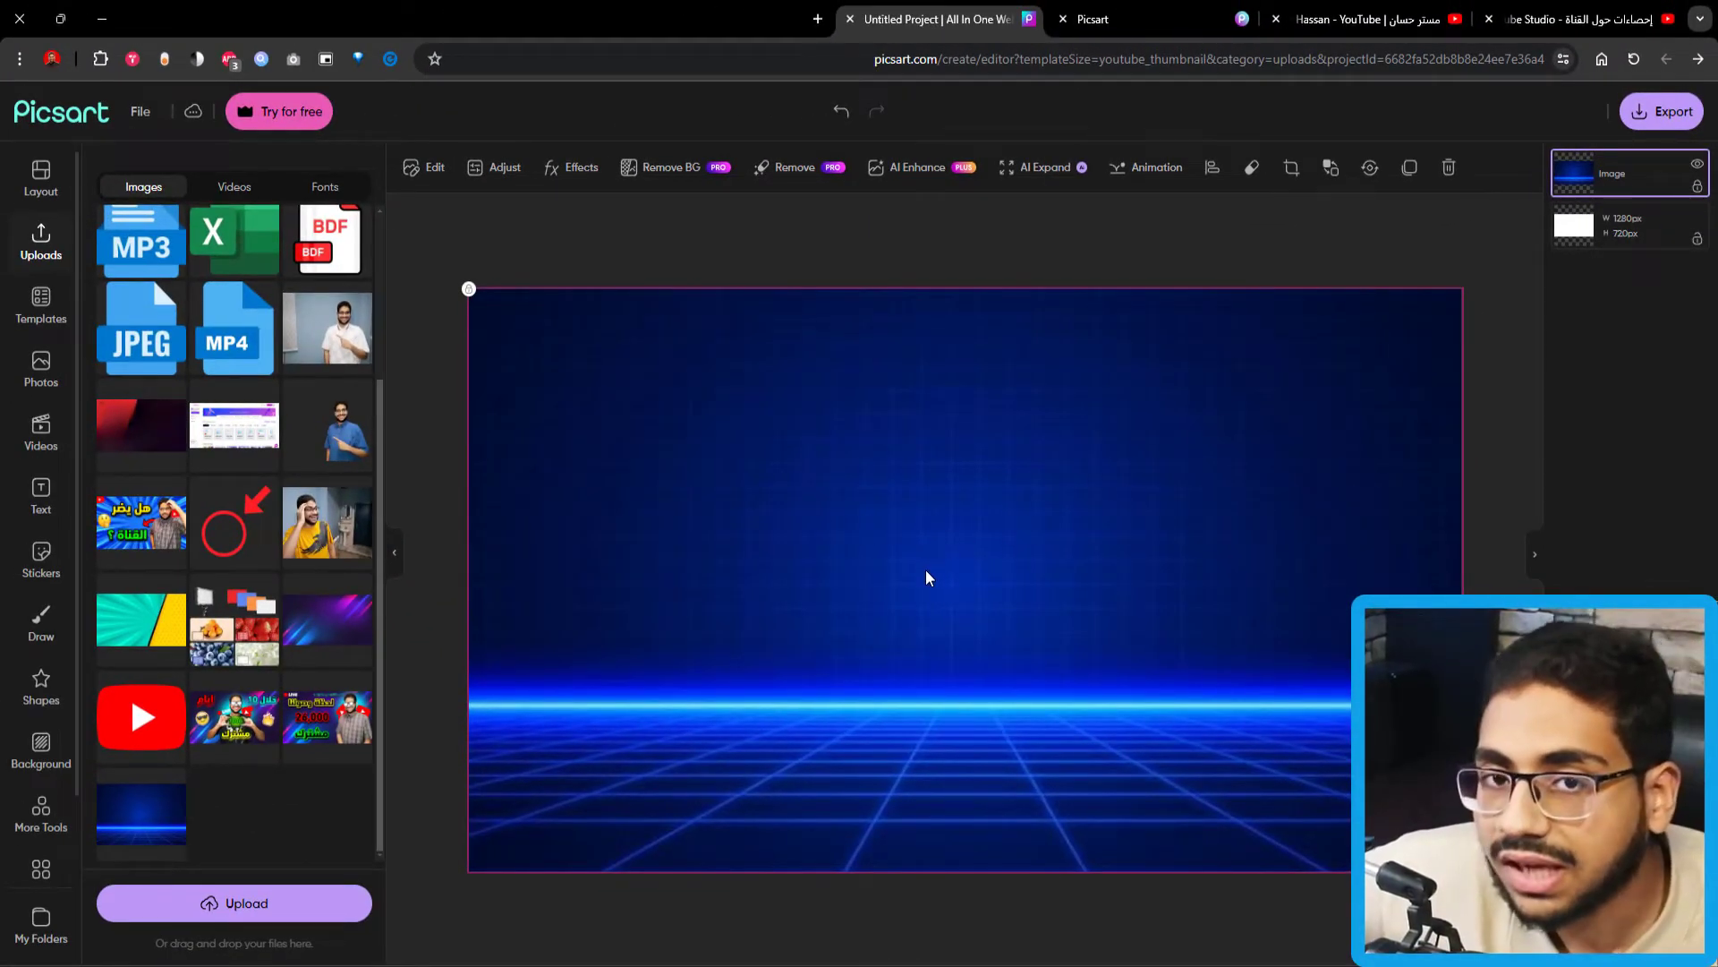
left_click(1697, 187)
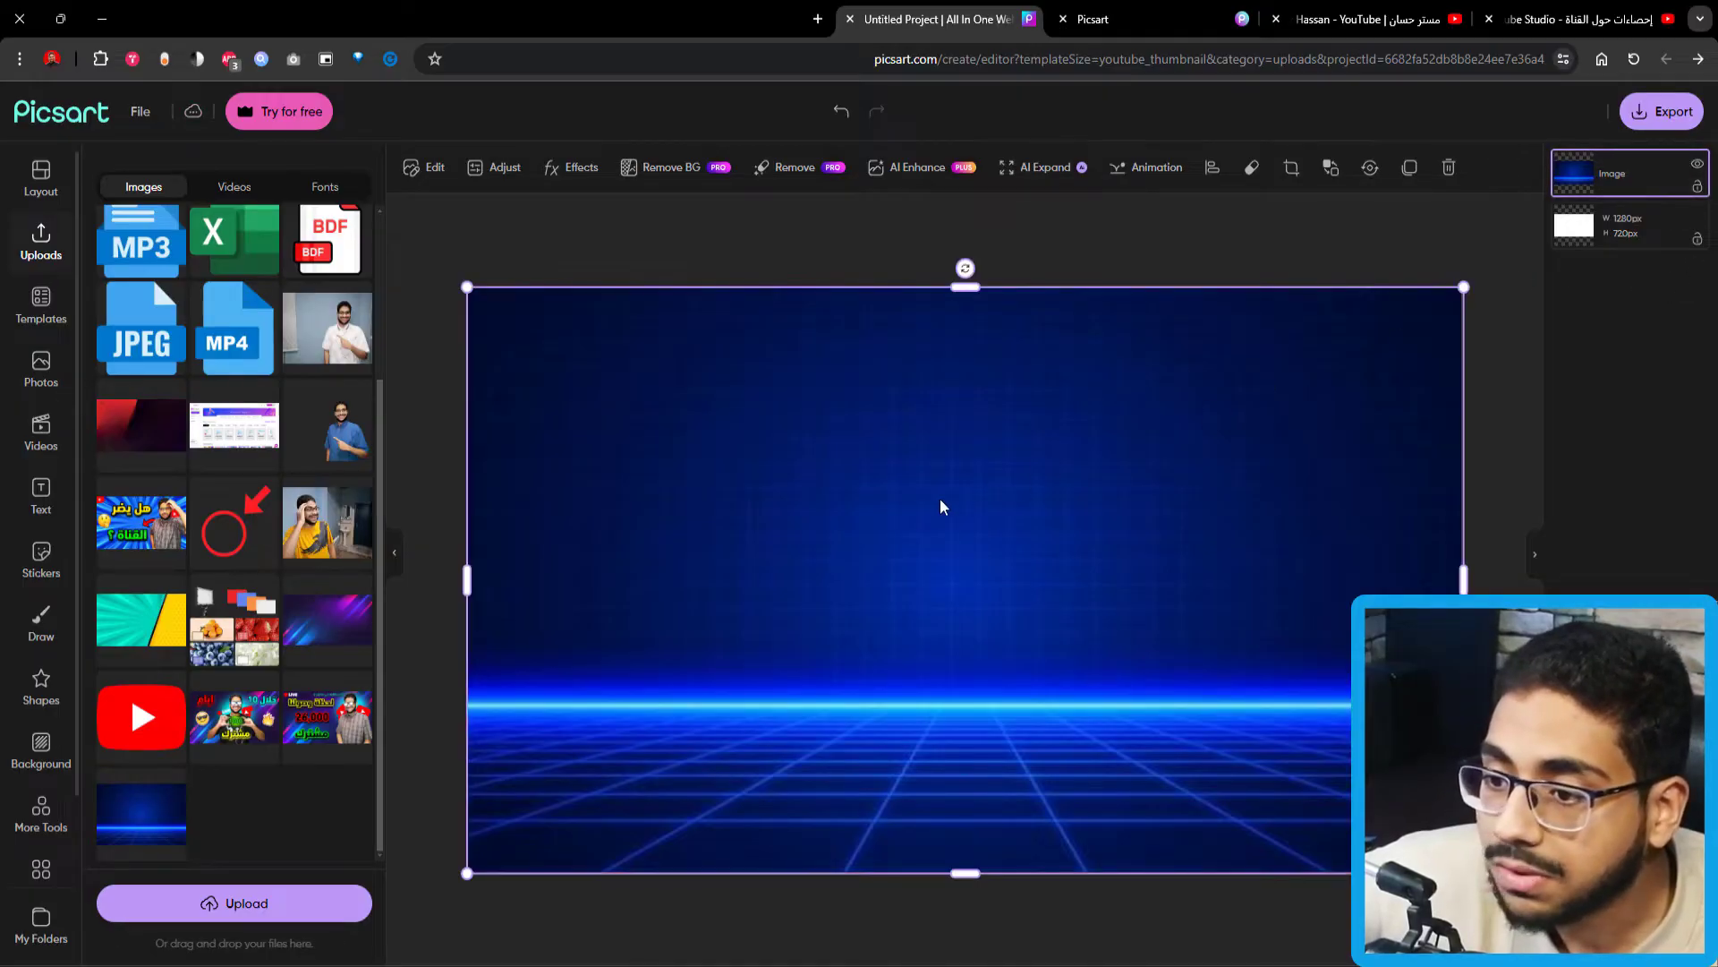
left_click_drag(754, 560, 894, 480)
left_click(1697, 186)
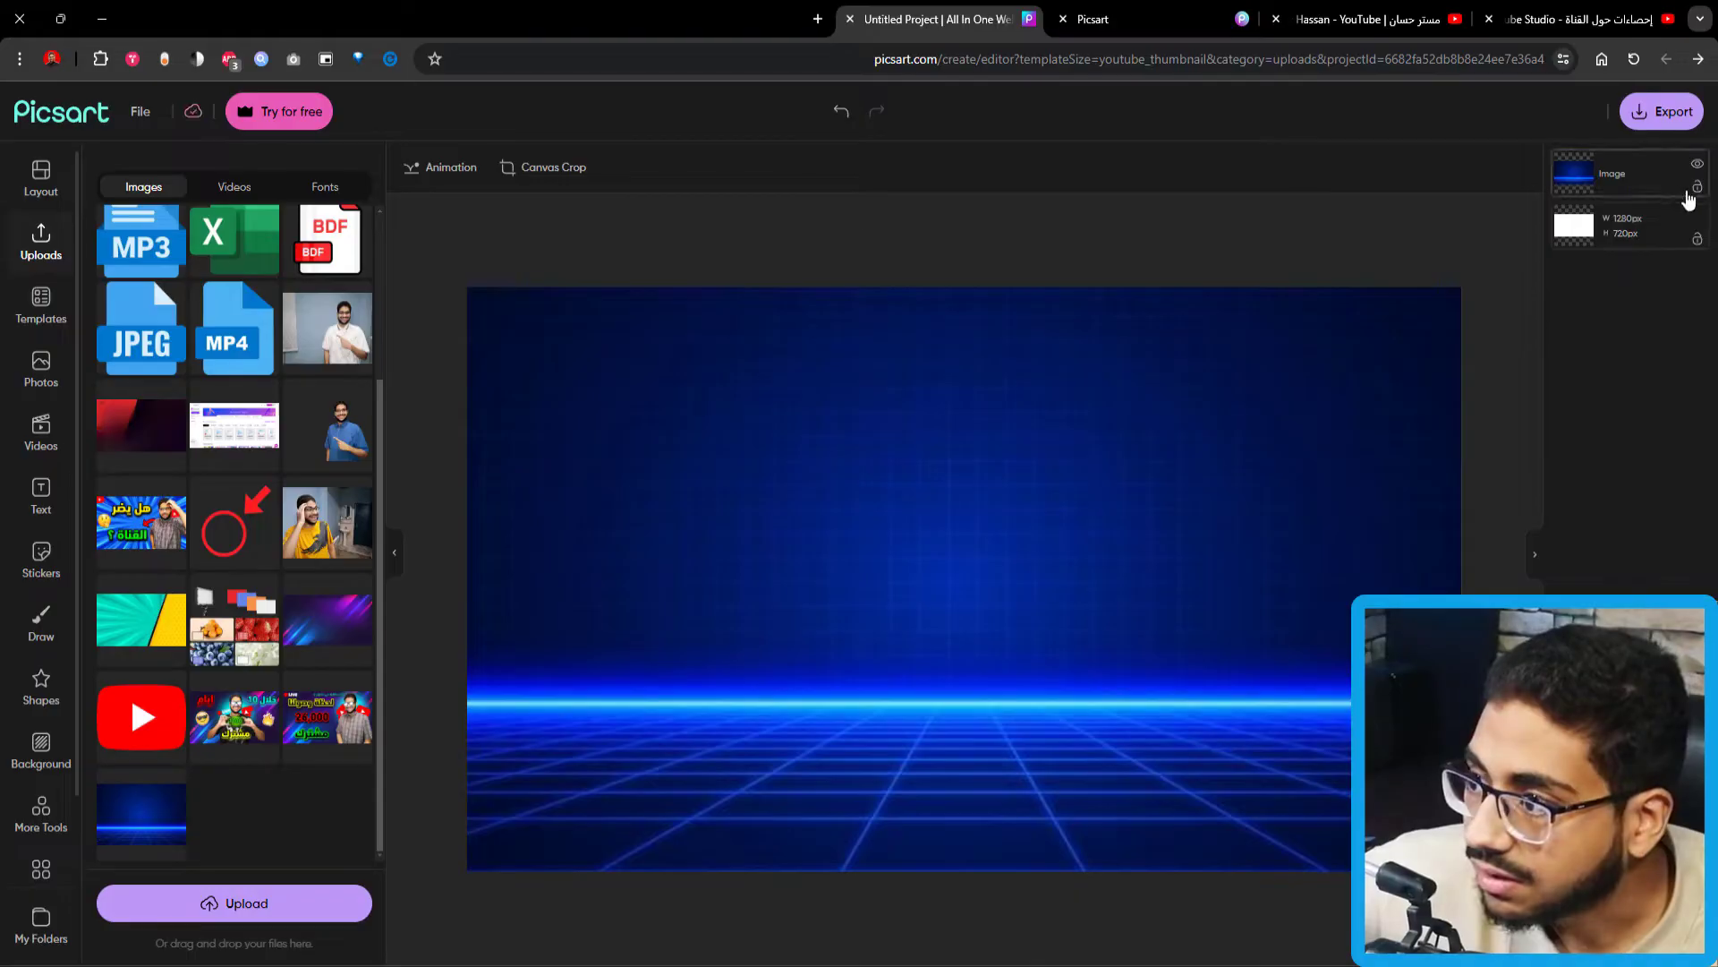
left_click(1552, 294)
Look through the available YouTube Thumbnail templates.
scroll(111, 305, "up", 3)
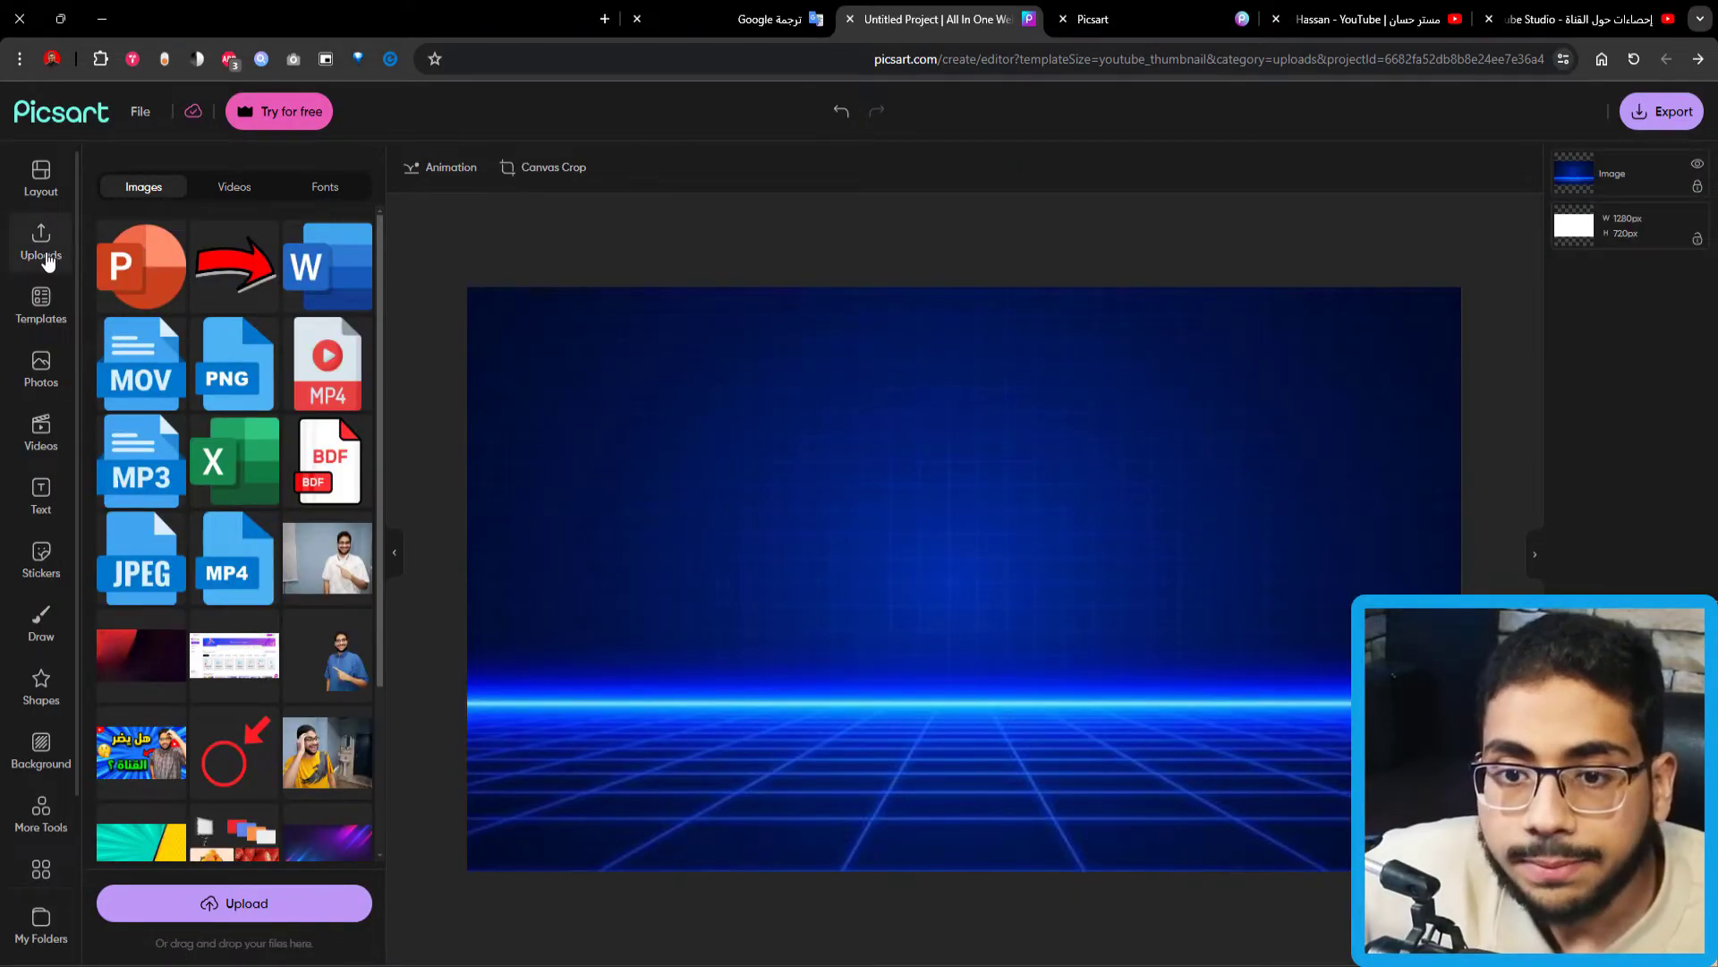
left_click(34, 320)
mouse_move(378, 285)
left_mouse_down()
mouse_move(379, 441)
mouse_move(392, 289)
left_mouse_up()
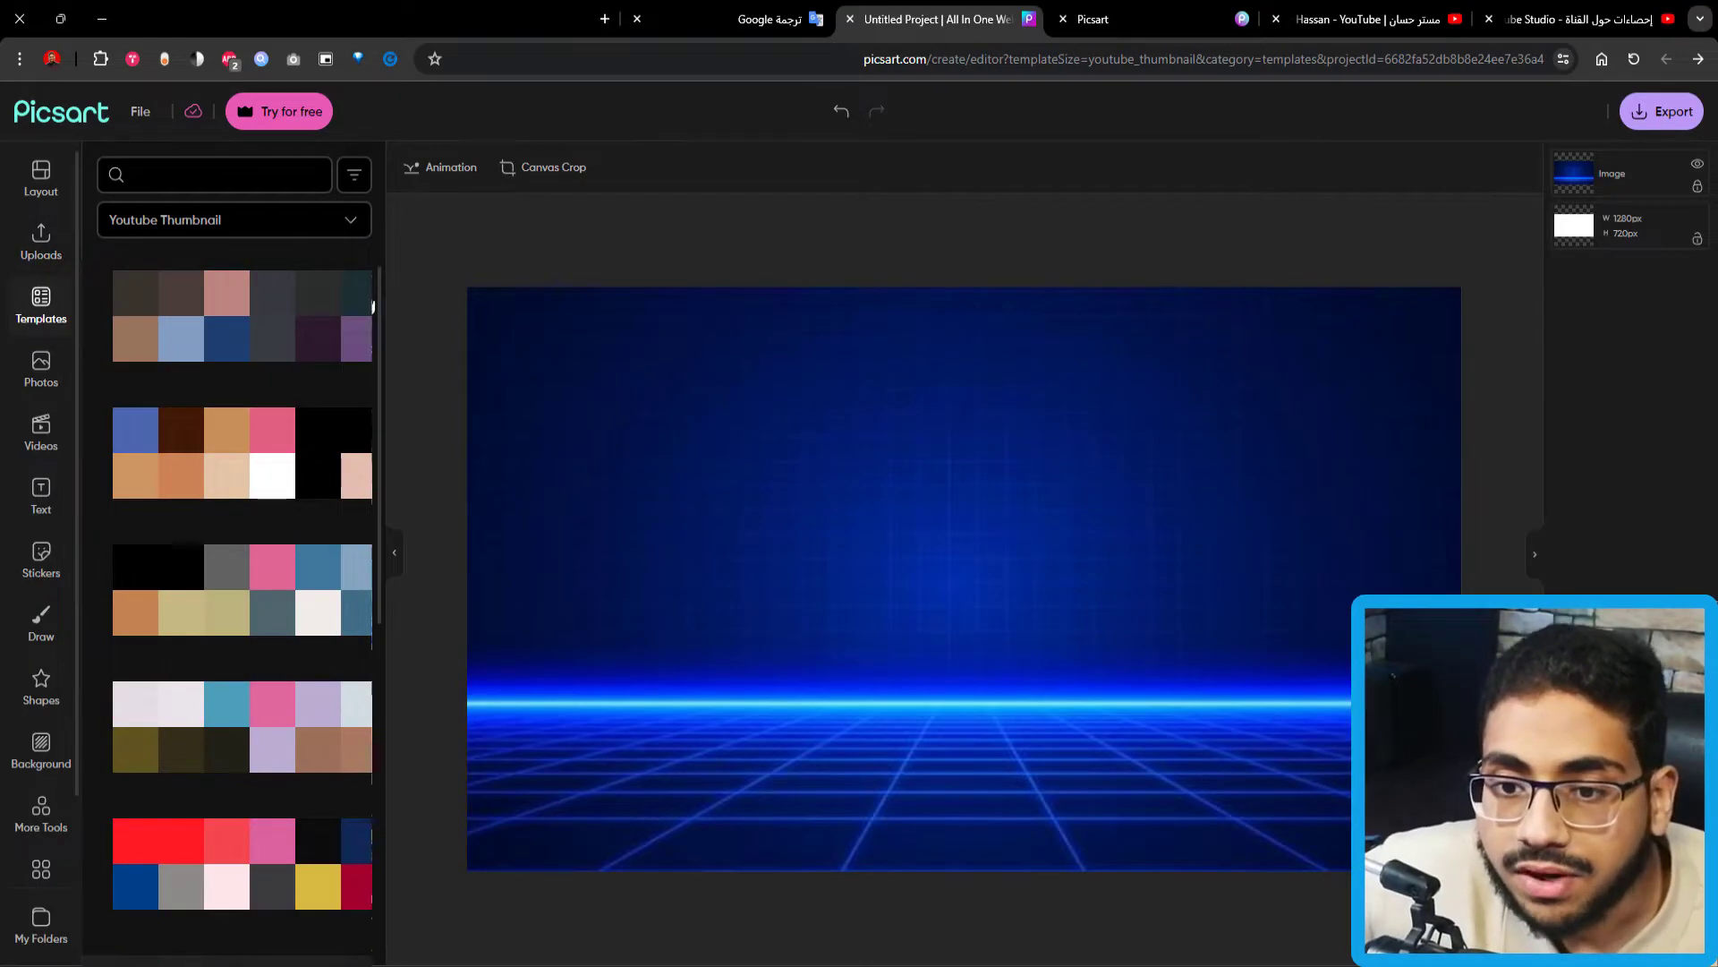
scroll(242, 609, "down", 8)
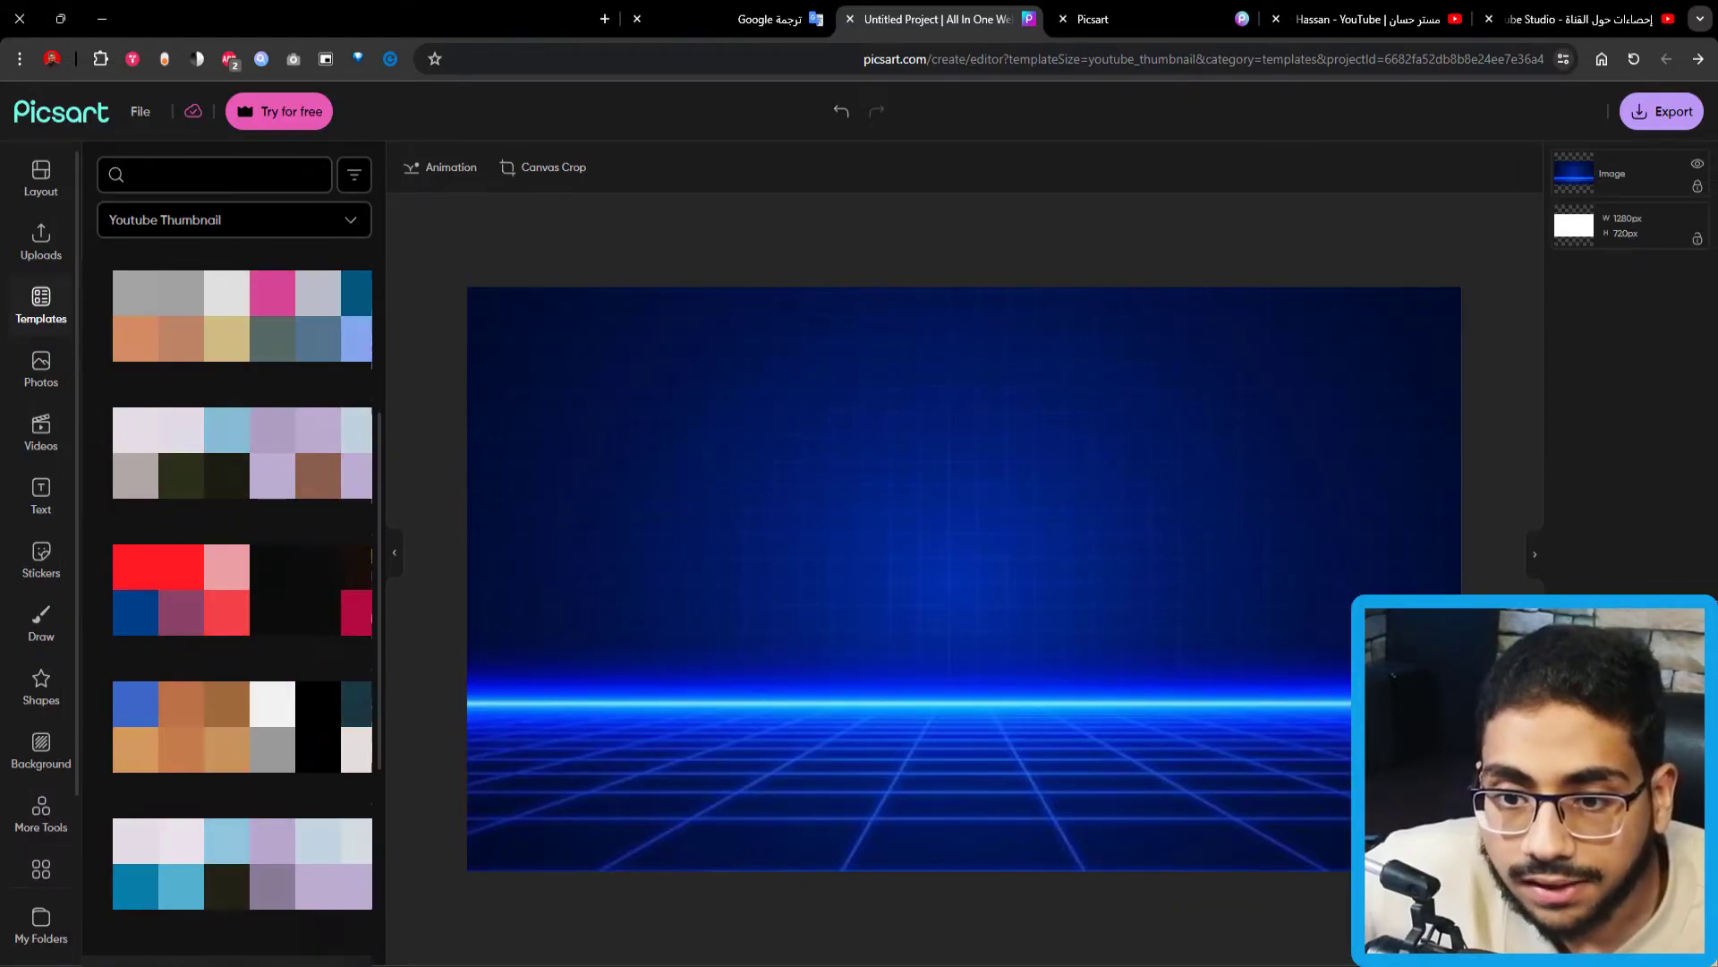
scroll(241, 609, "up", 5)
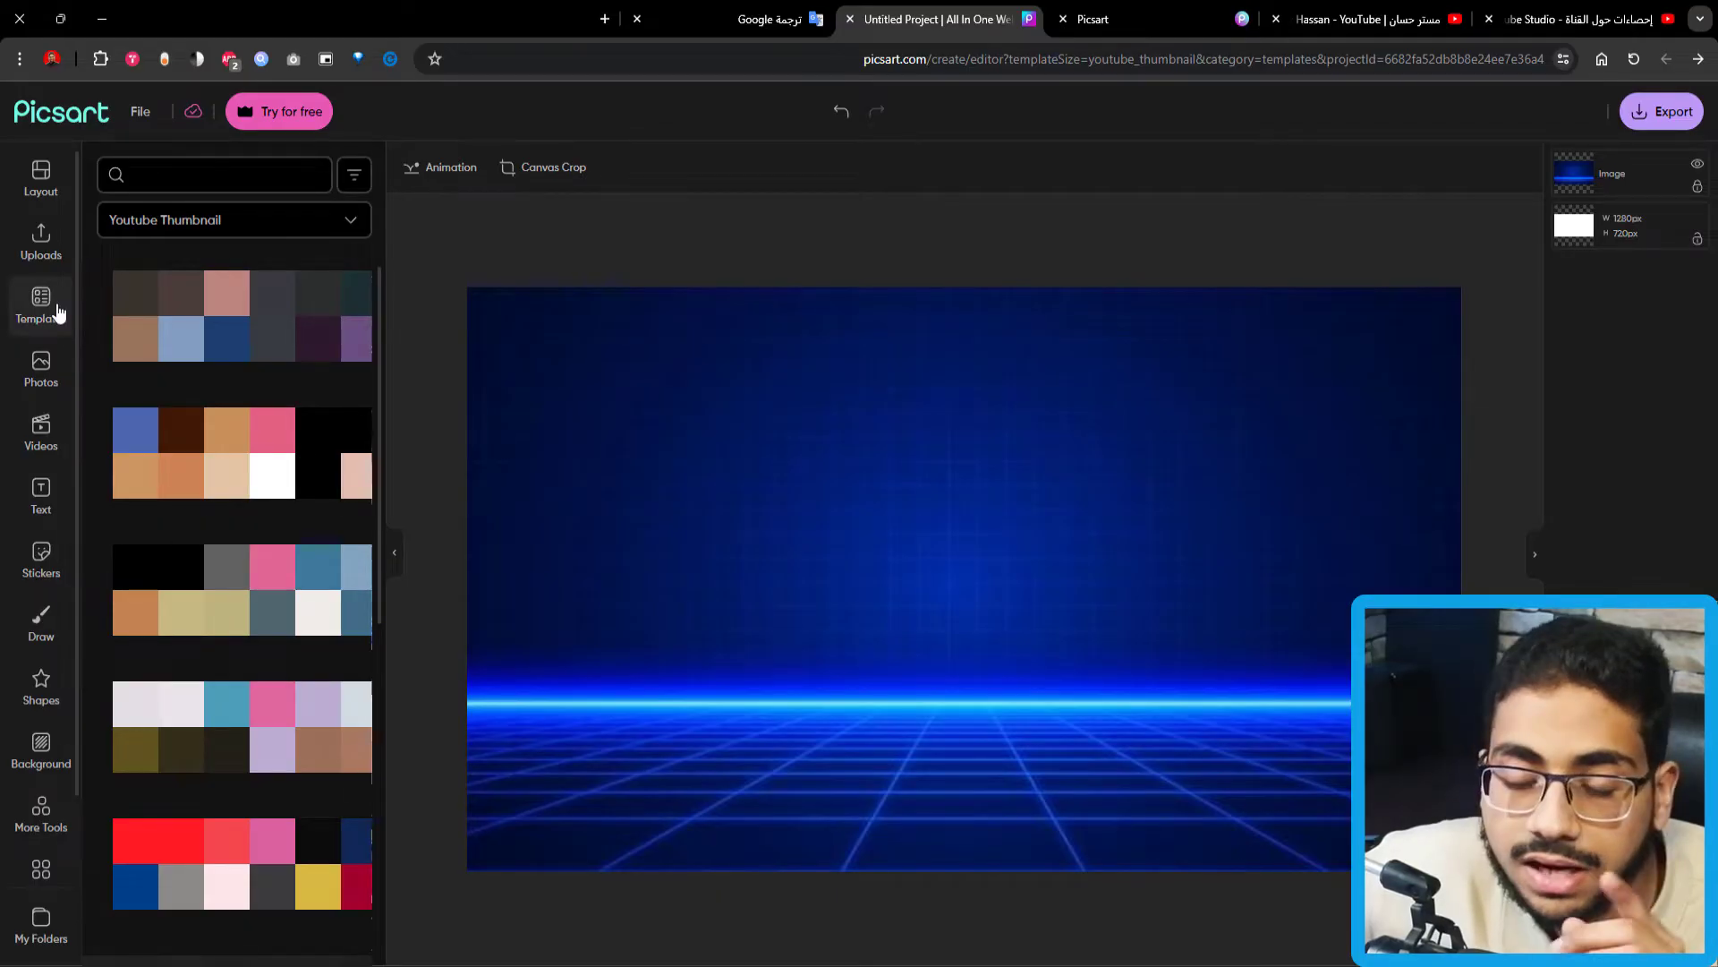
Try adding the photo of a house under a starry sky from the photo library and delete it.
left_click(37, 376)
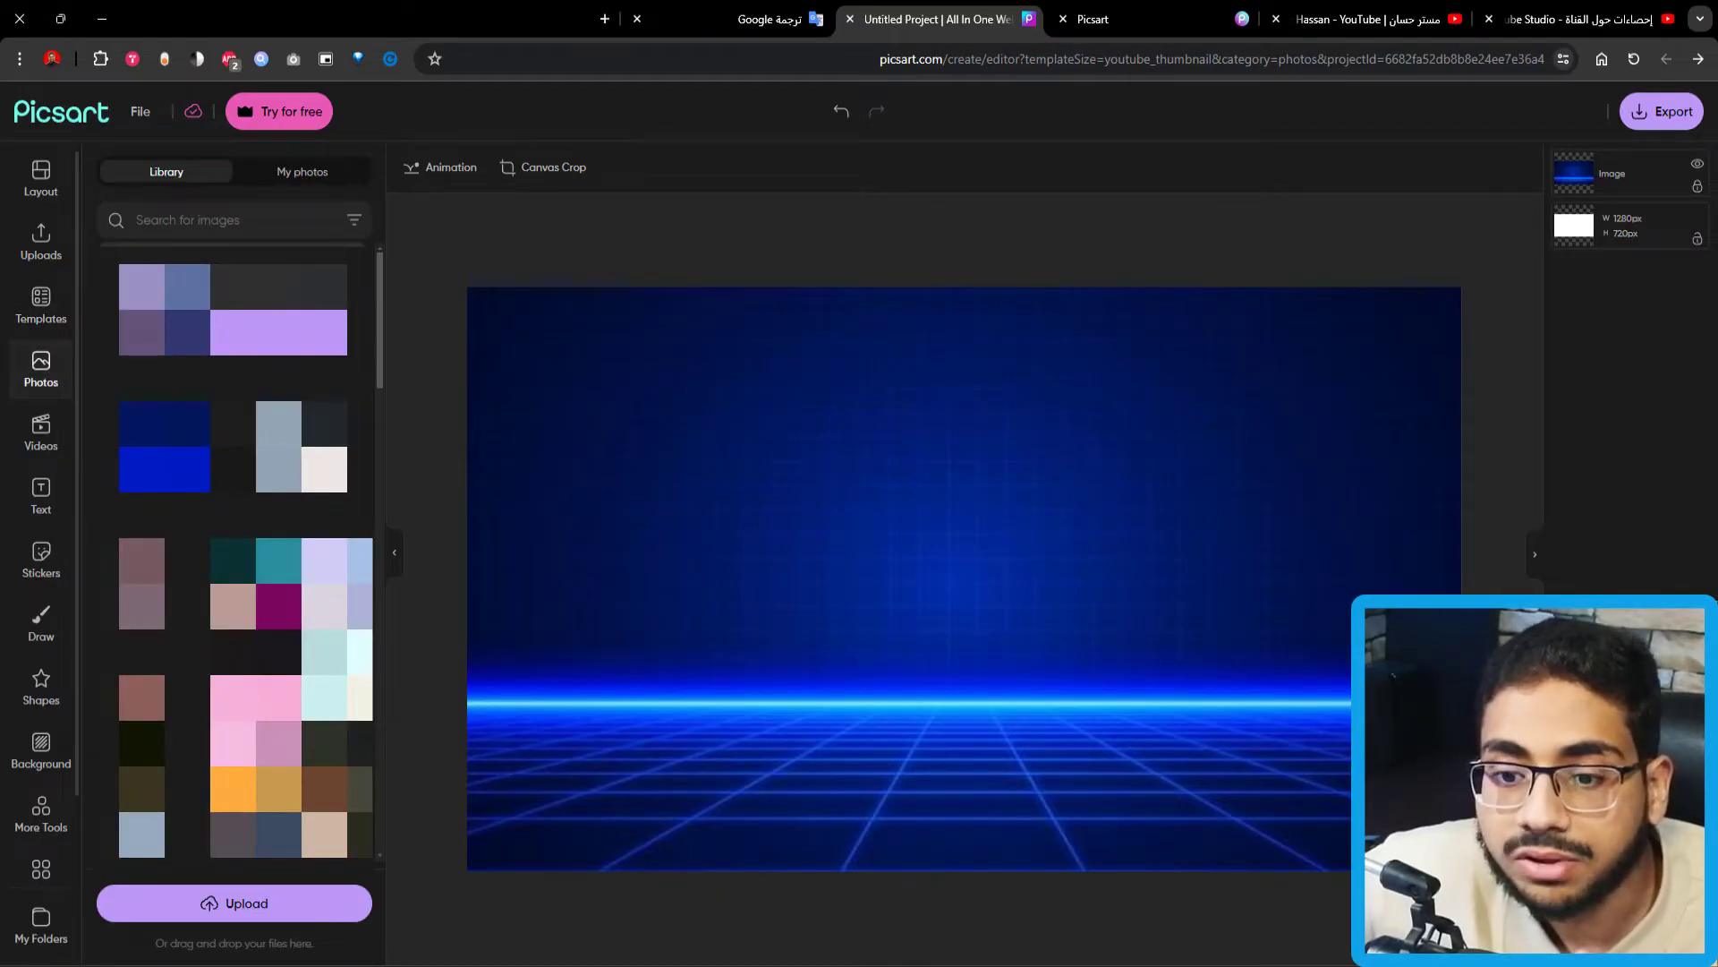
scroll(246, 555, "down", 10)
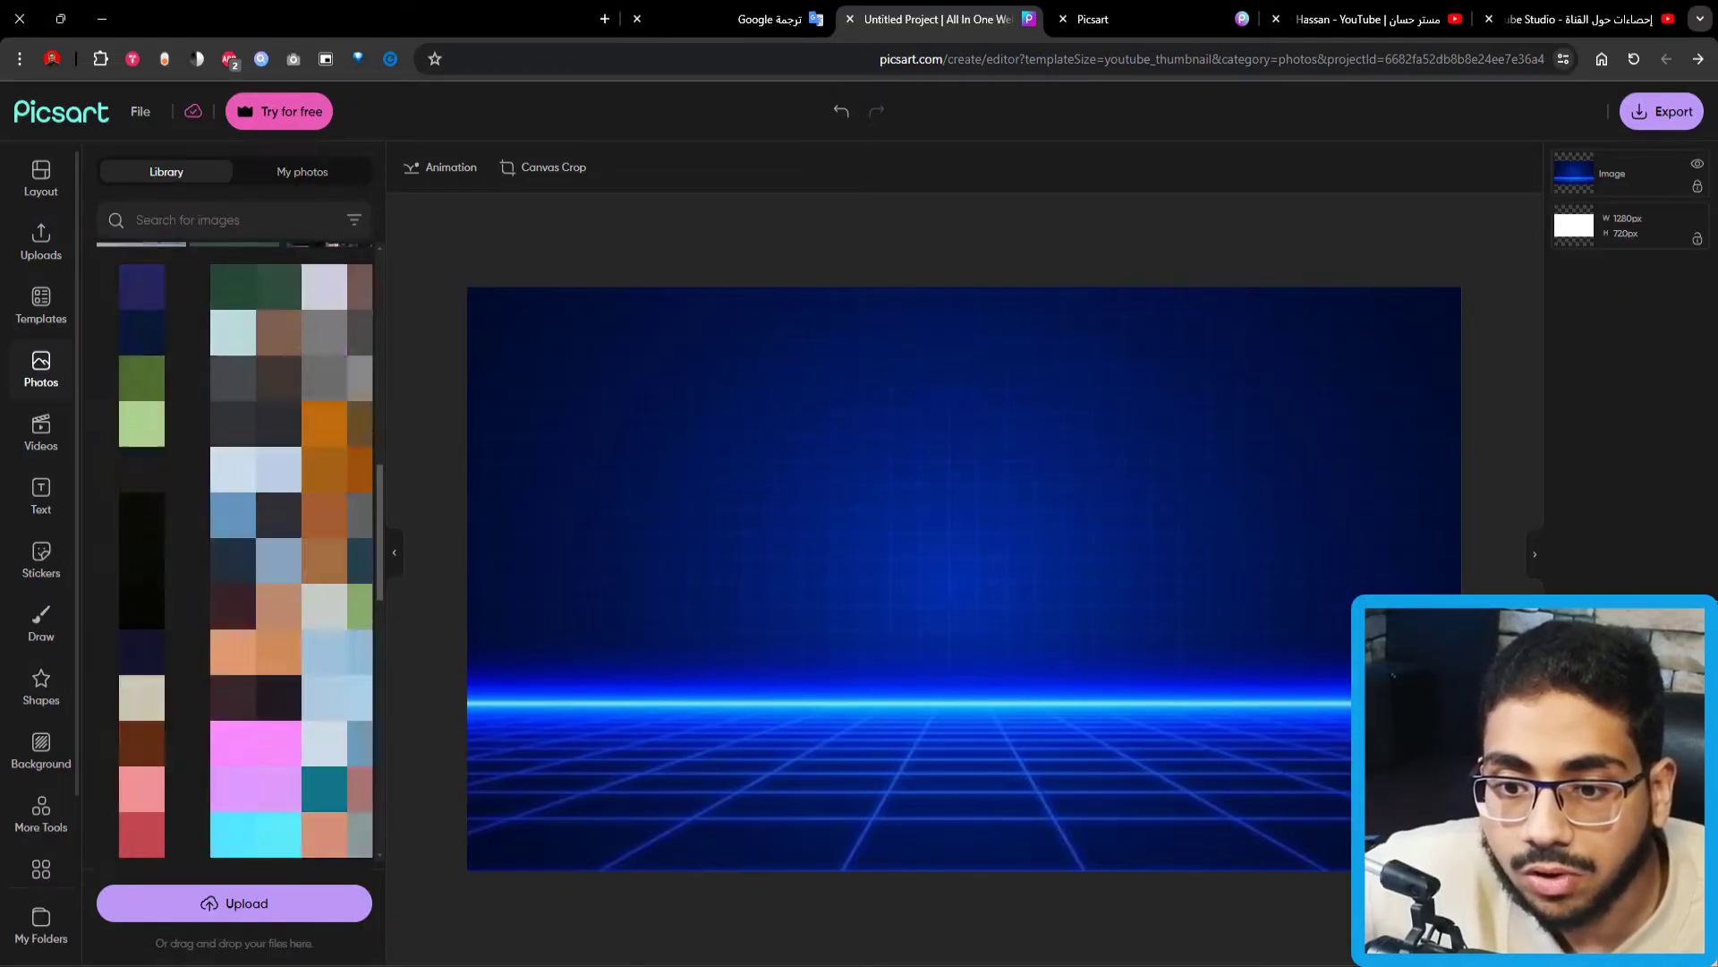
scroll(246, 555, "down", 6)
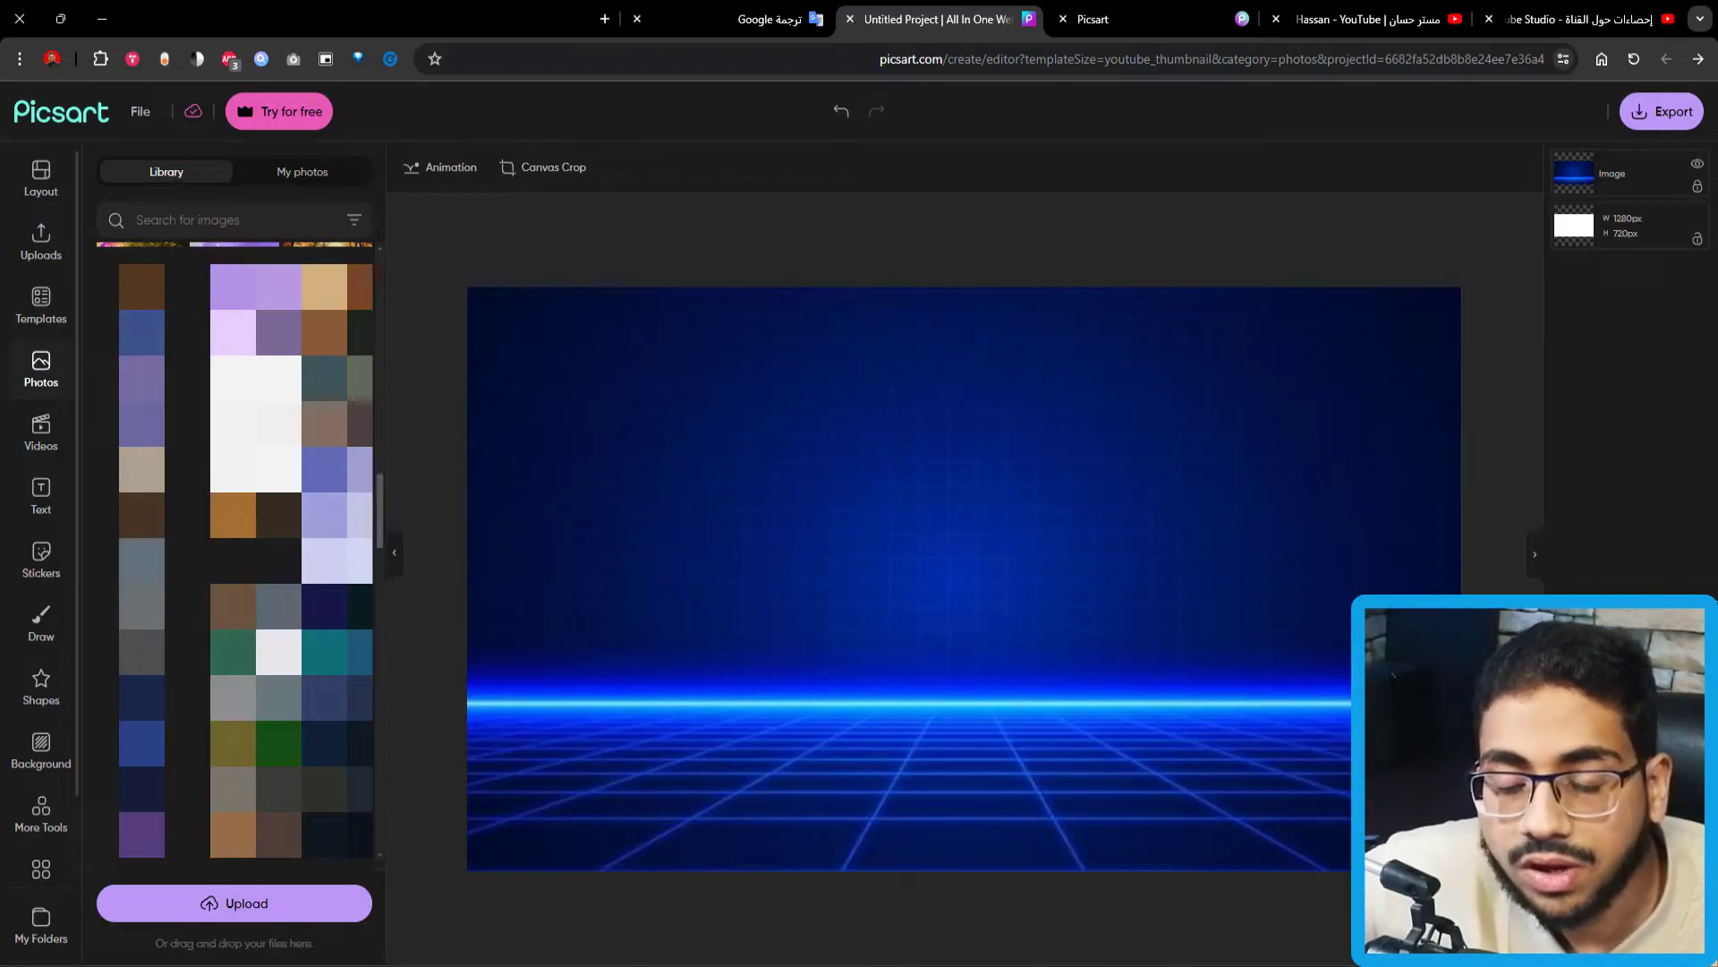
scroll(323, 569, "down", 8)
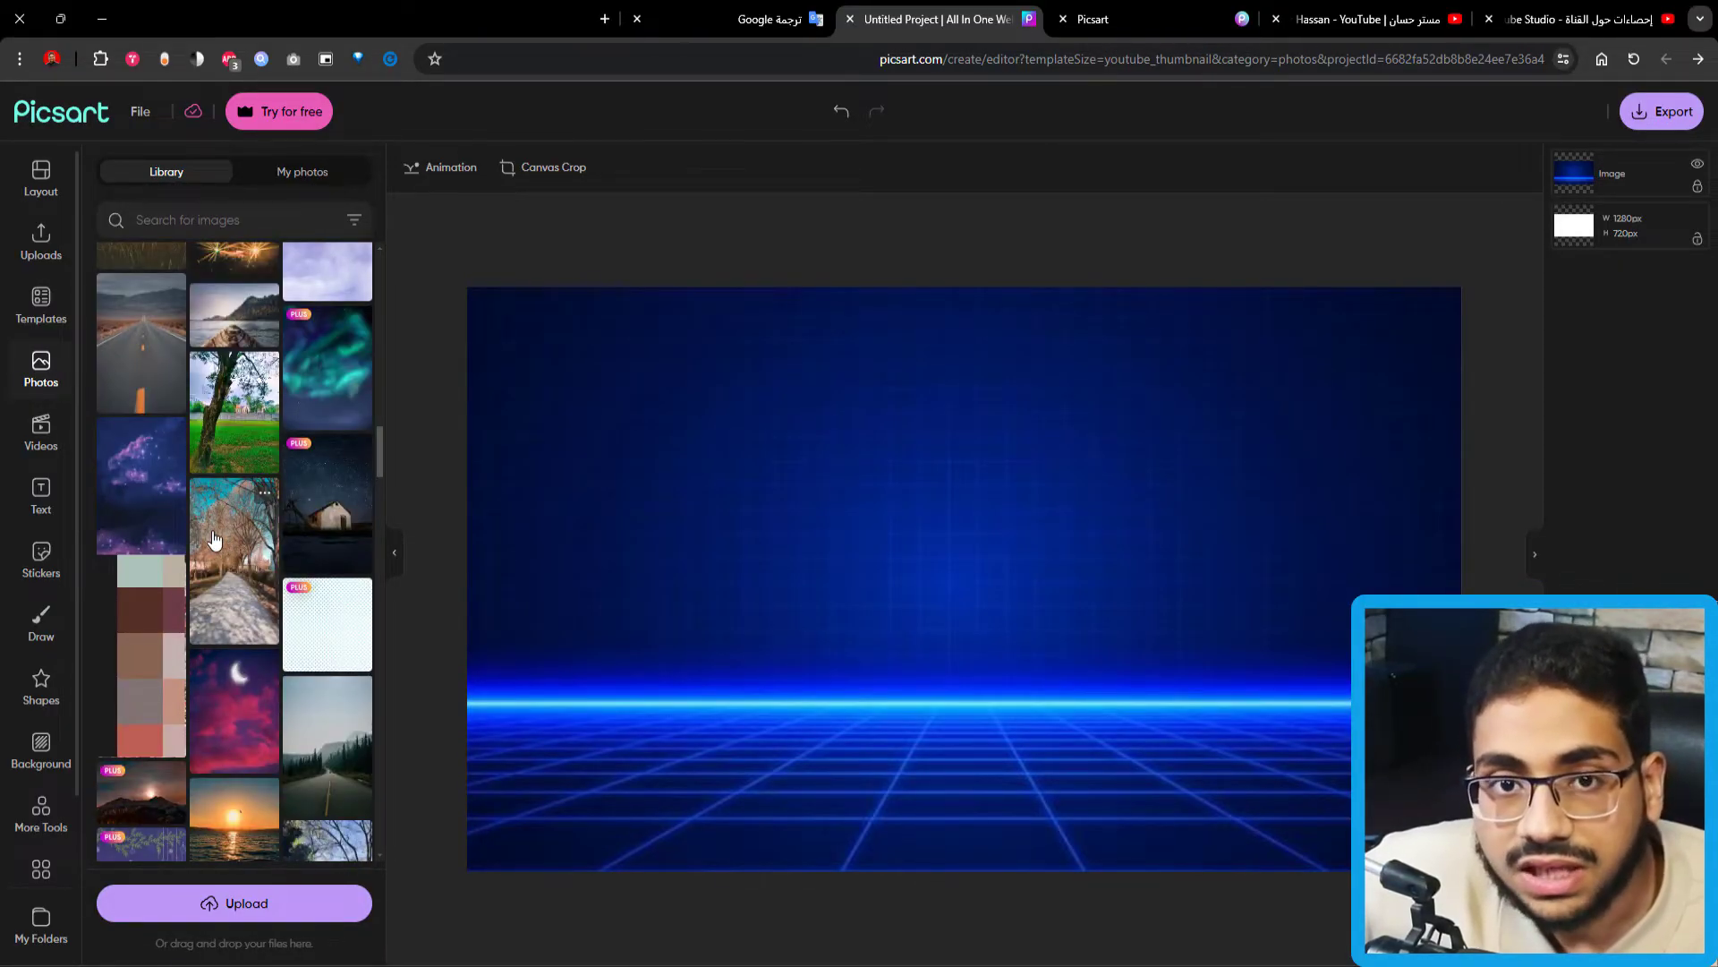
left_click(300, 456)
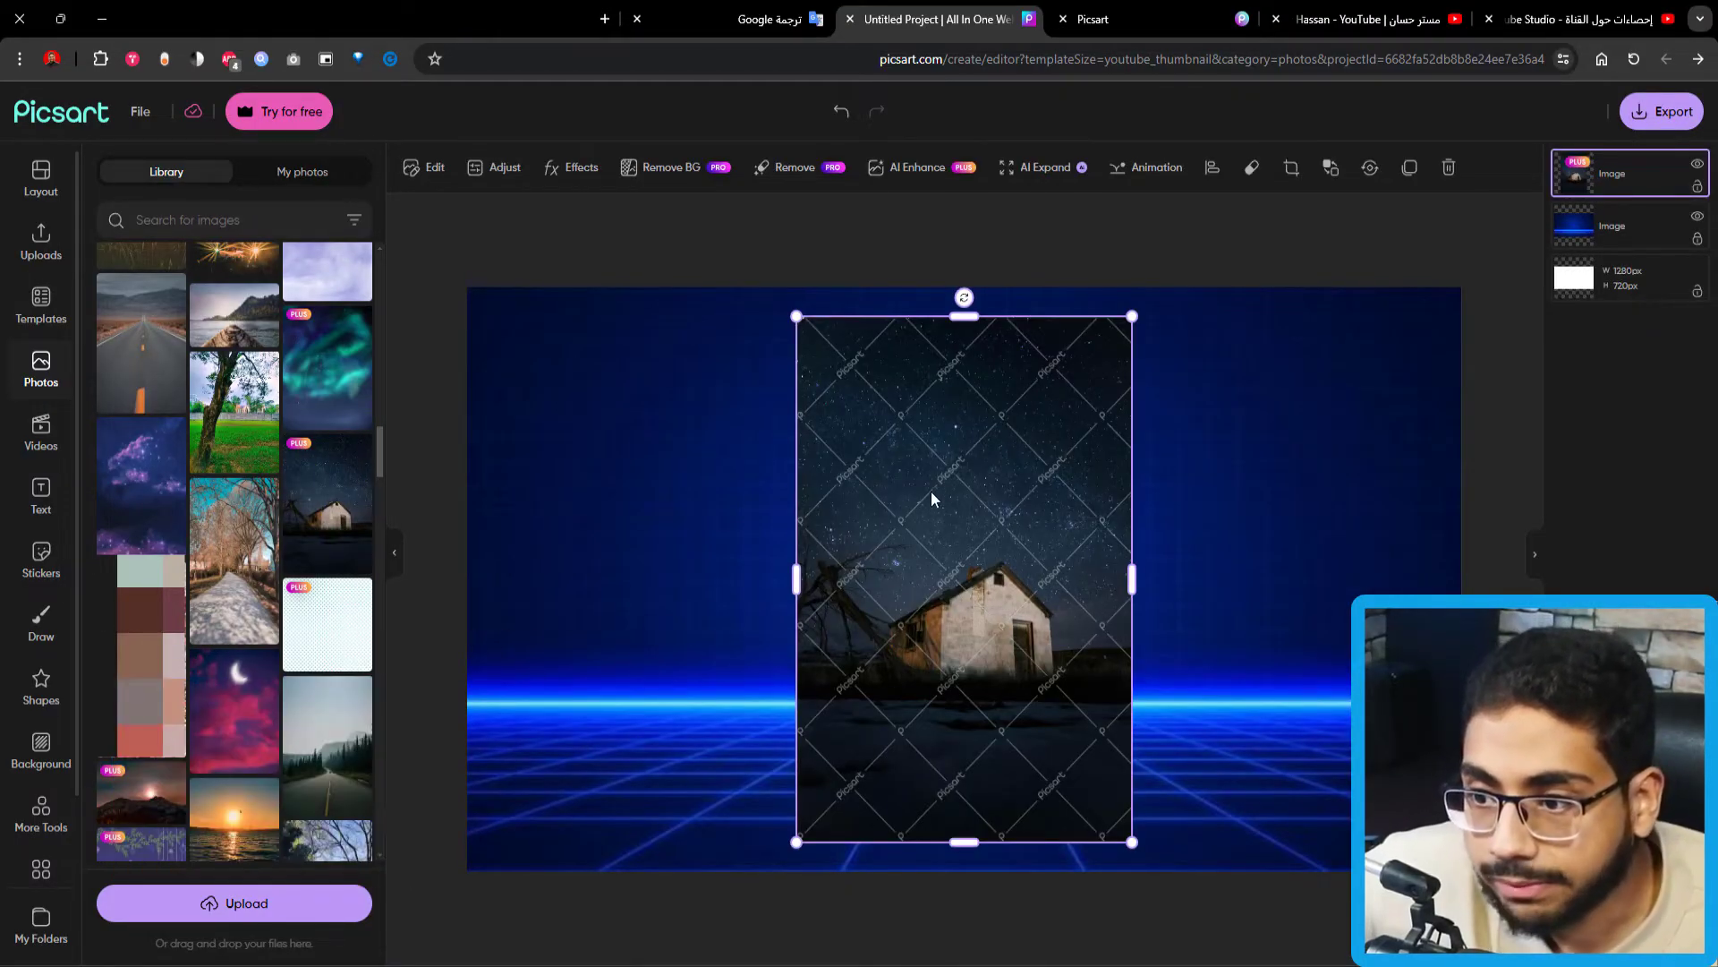
key("Delete")
Look through the recently used photos and return to the main photo library.
scroll(297, 533, "down", 2)
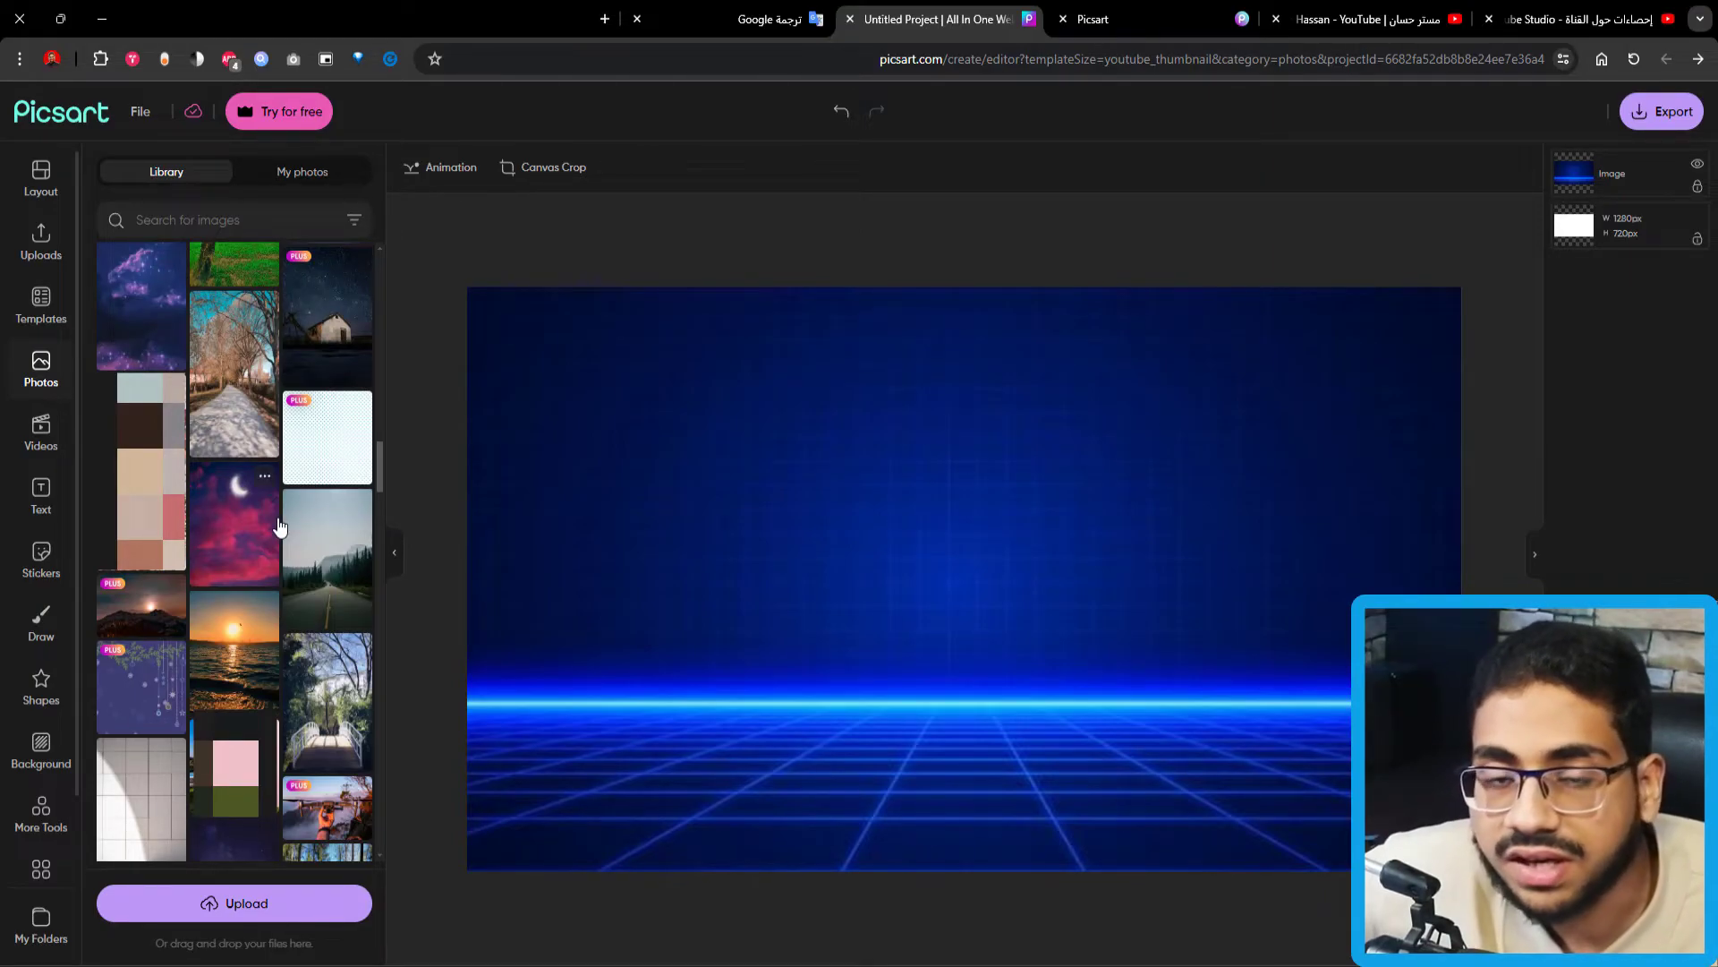
scroll(268, 537, "up", 3)
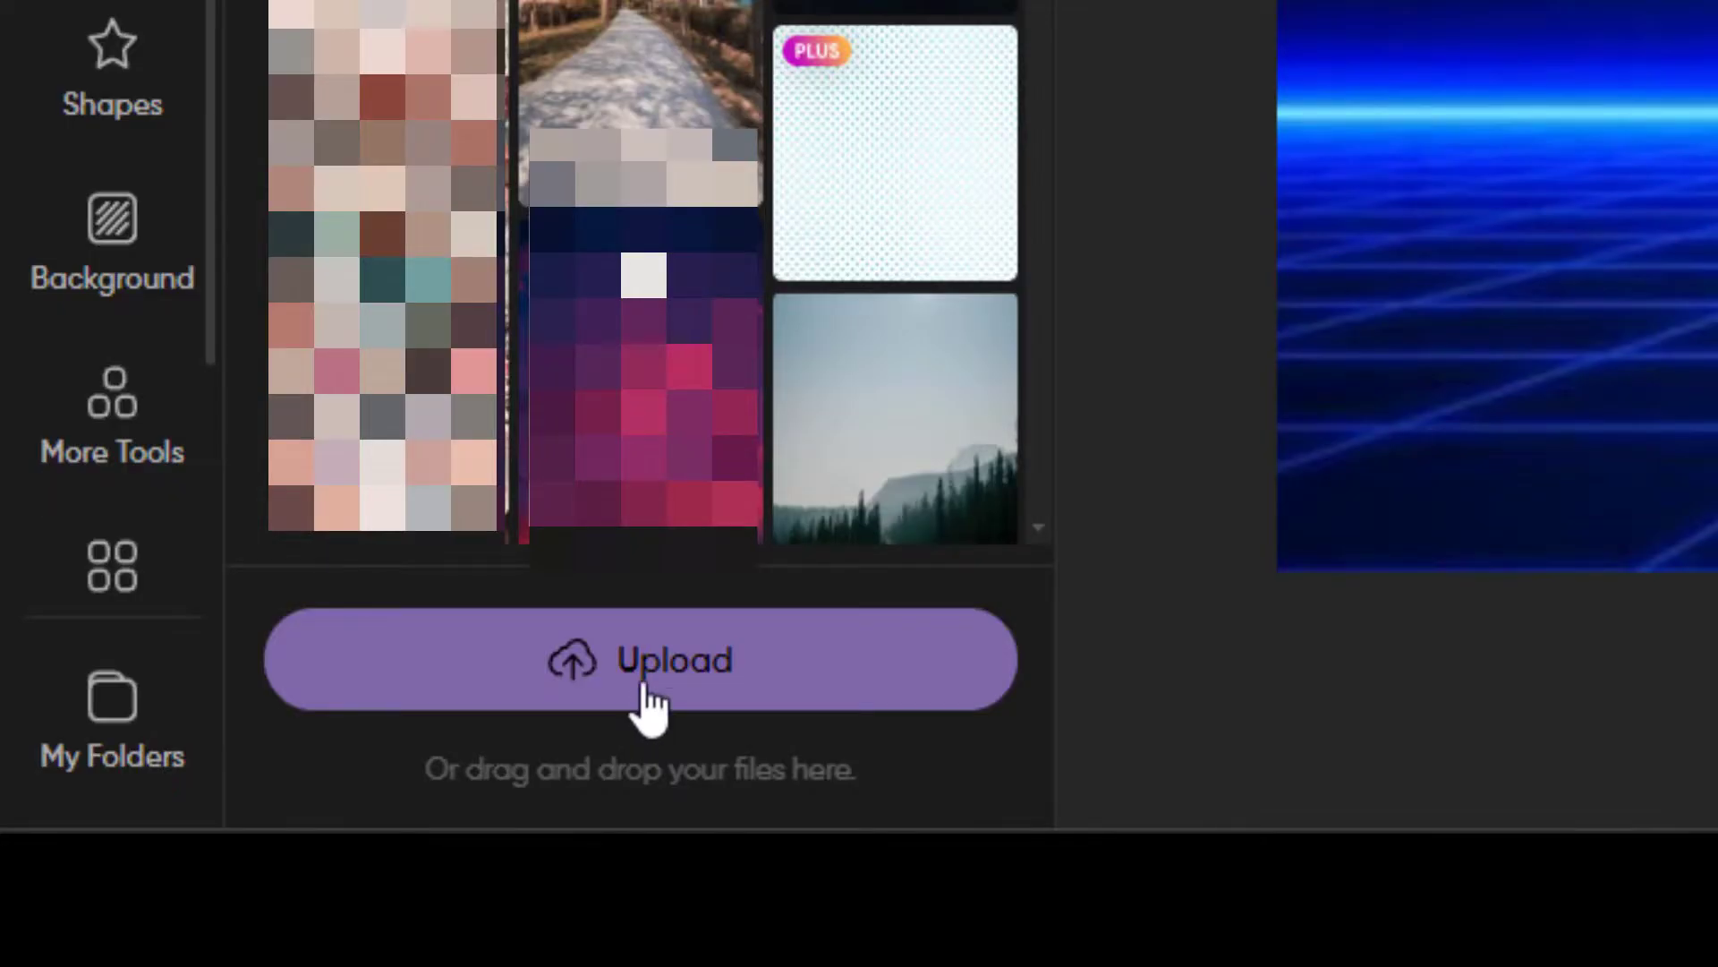
left_click(247, 921)
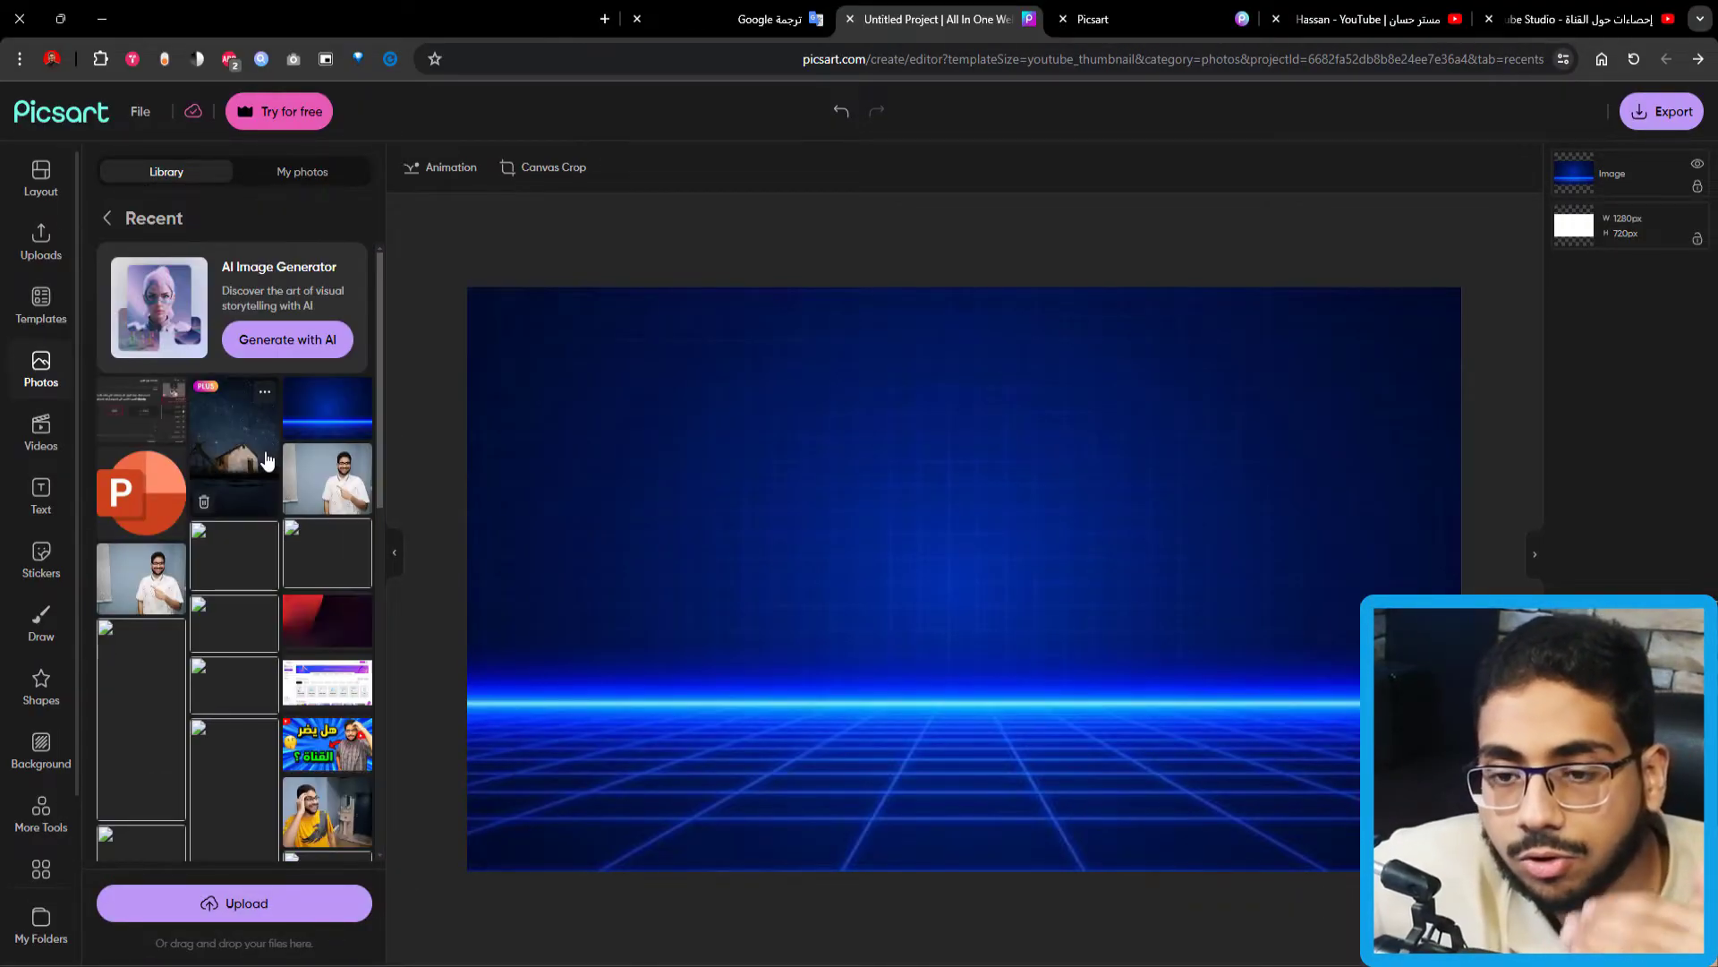
scroll(251, 461, "down", 10)
scroll(313, 545, "up", 9)
scroll(304, 571, "down", 10)
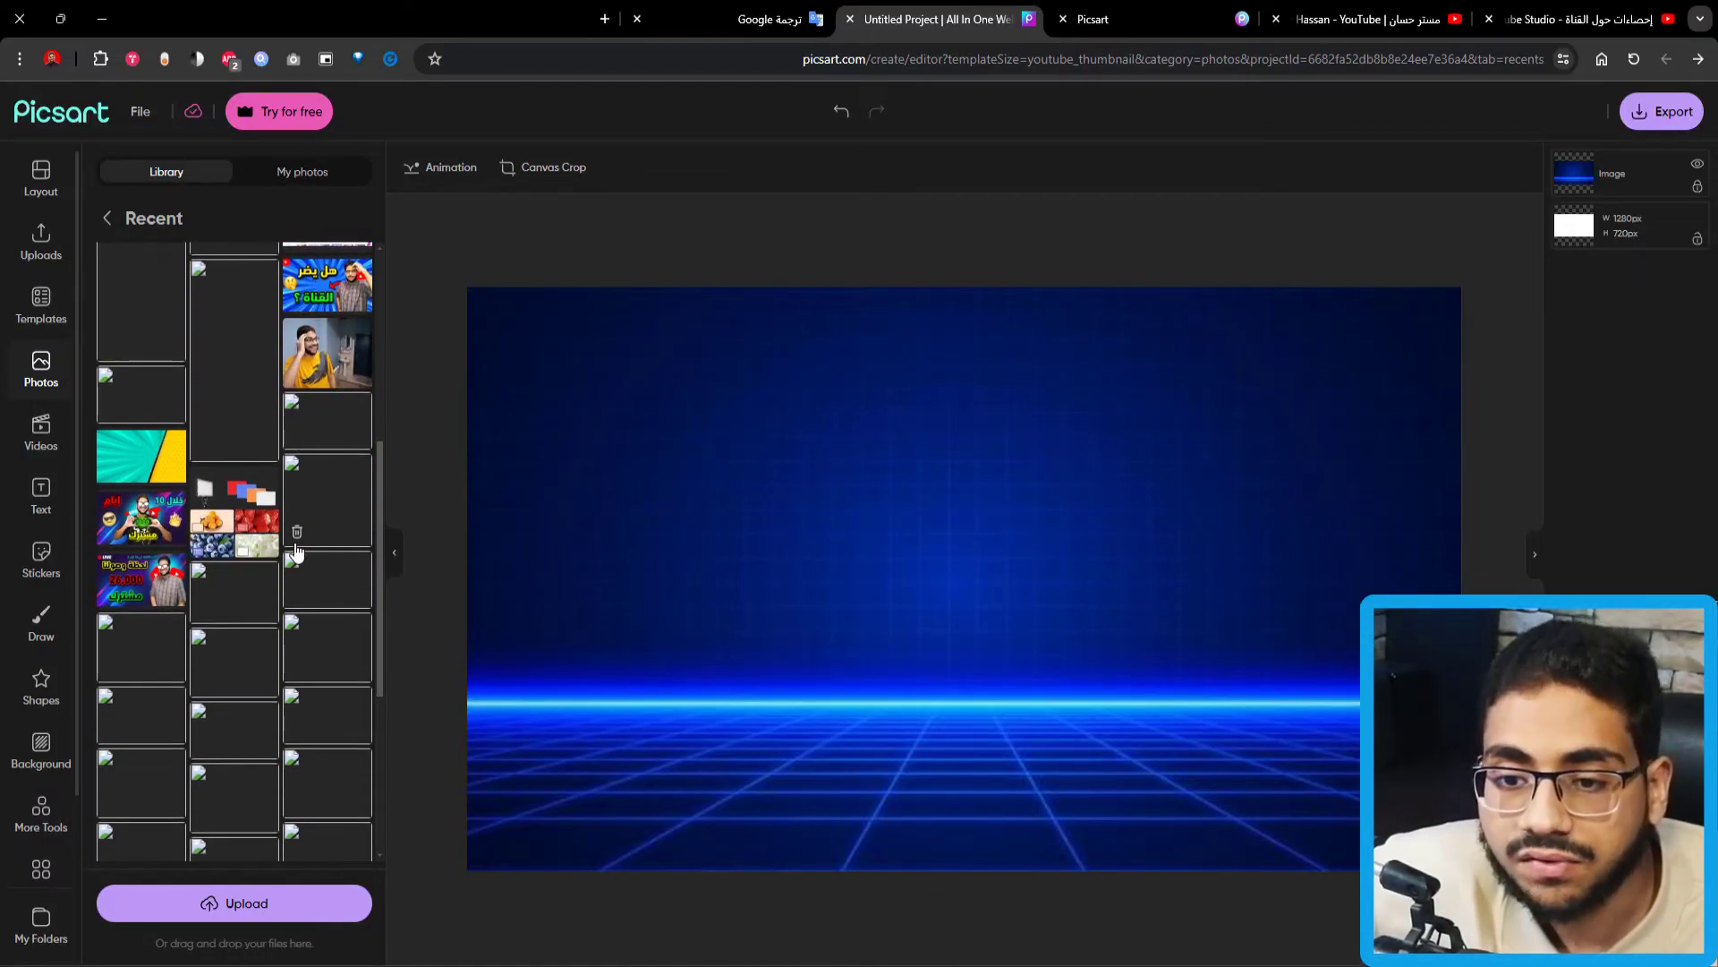
scroll(268, 567, "down", 1)
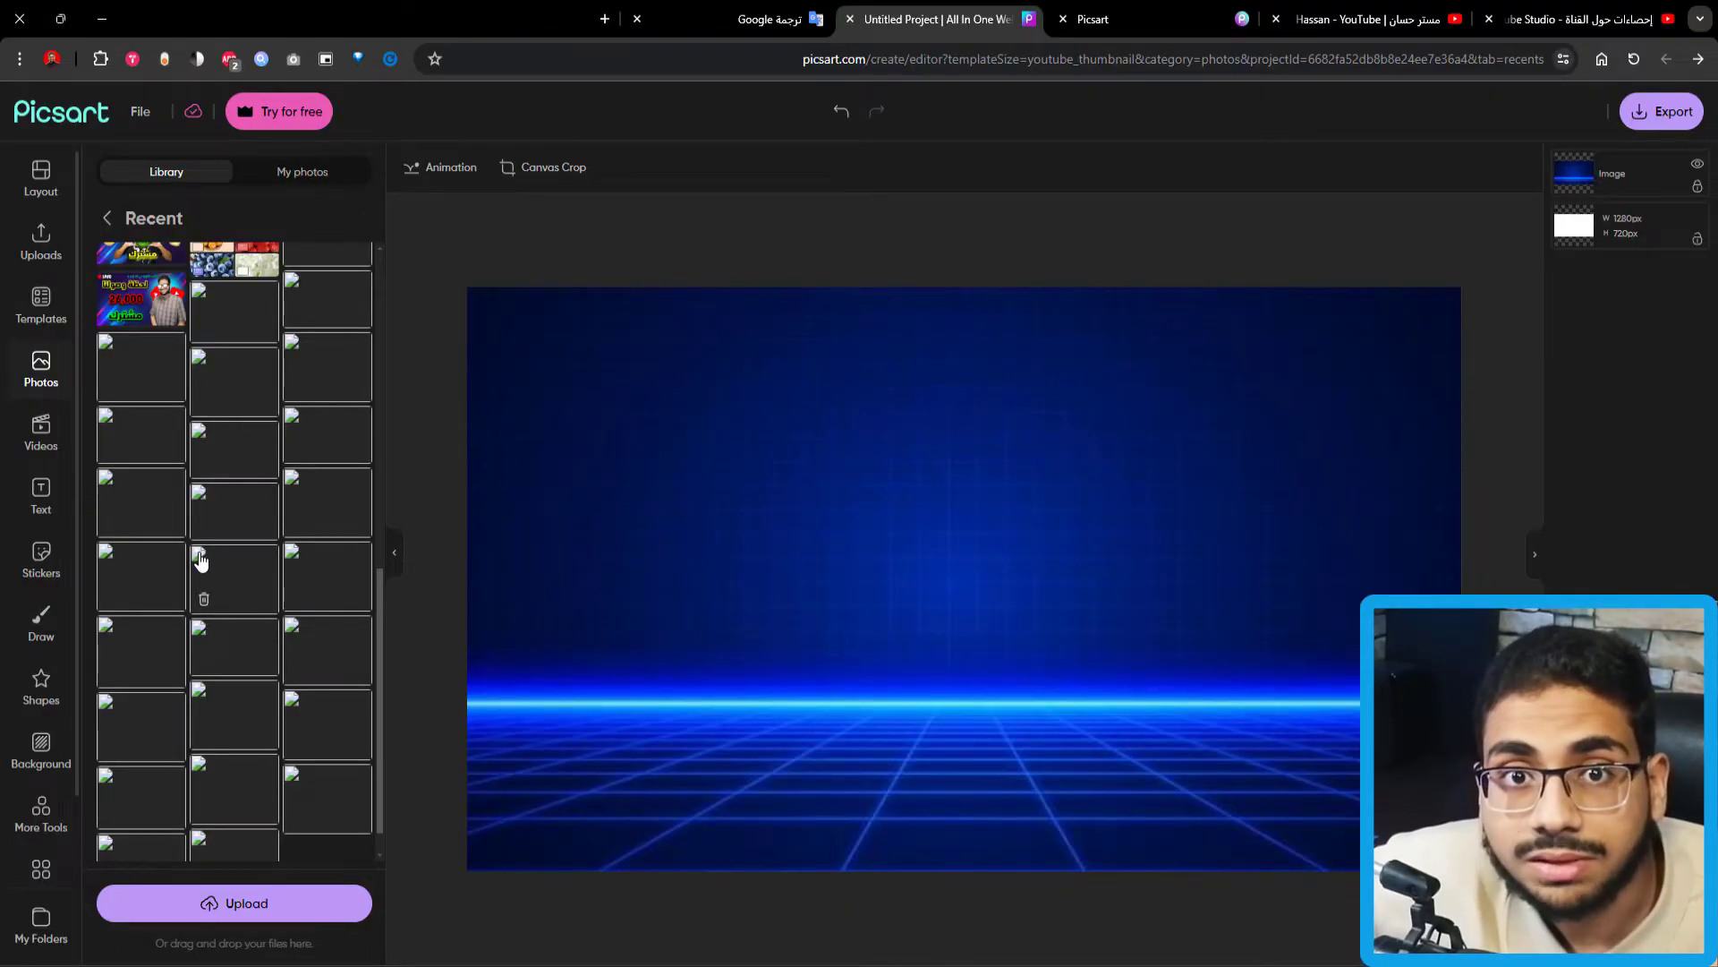
key("alt+Left")
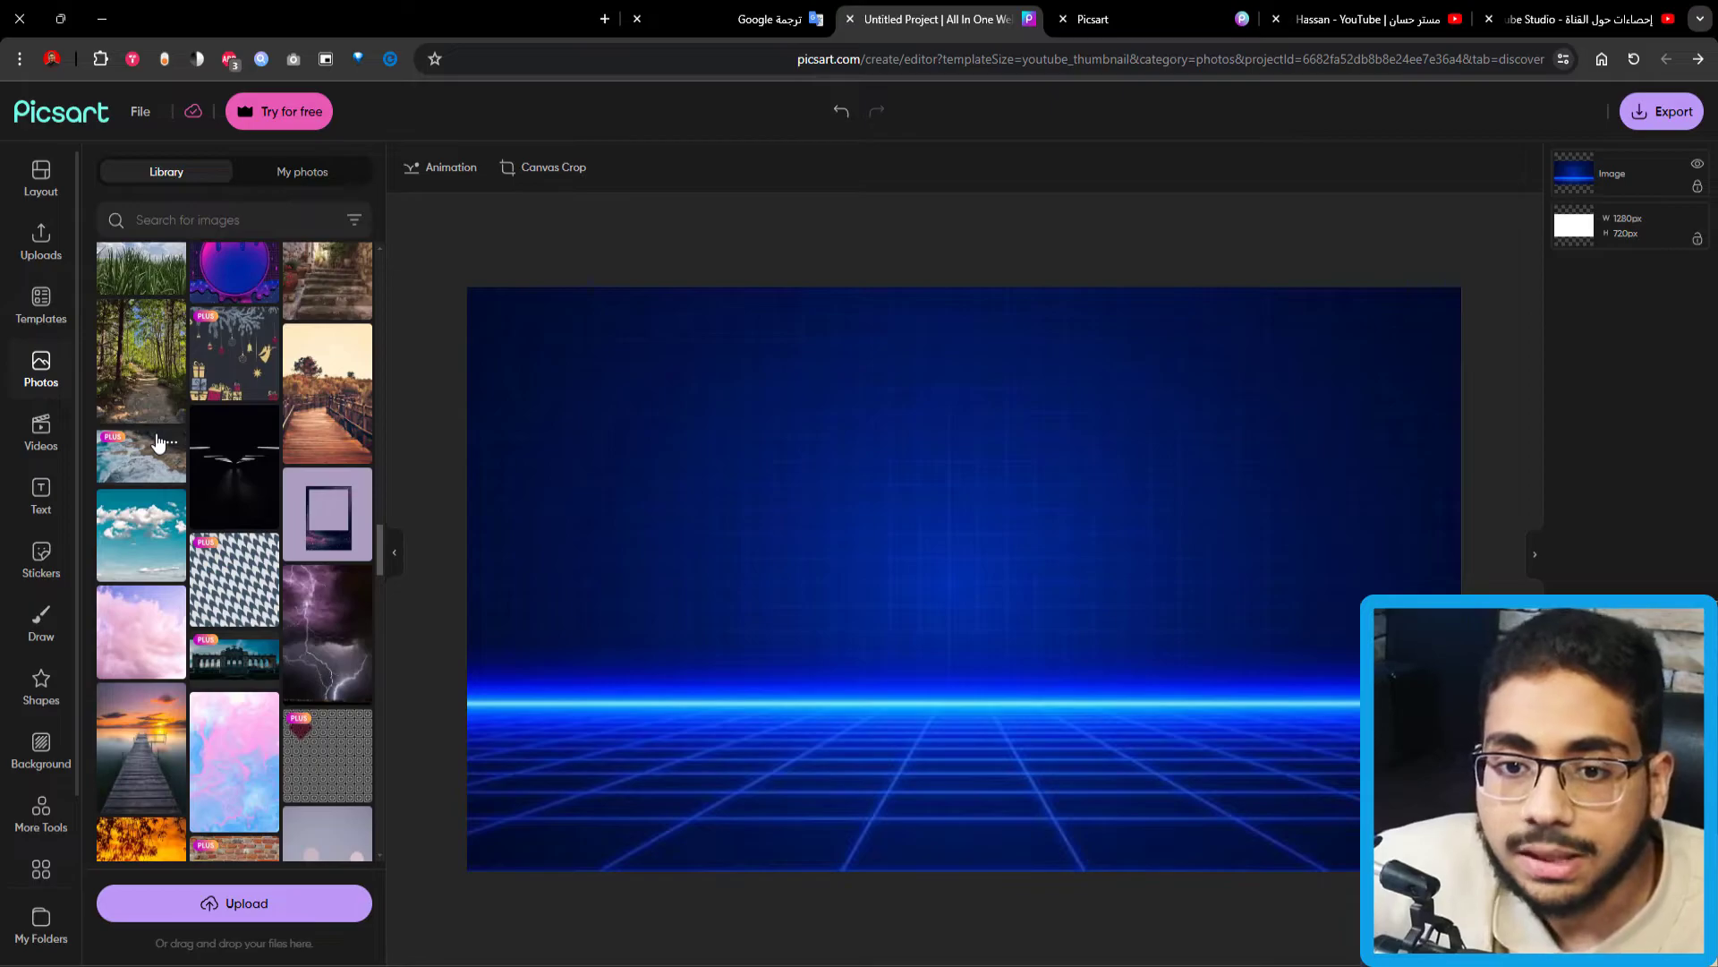
Search the stock videos for "football" and look through the clips offered.
left_click(52, 452)
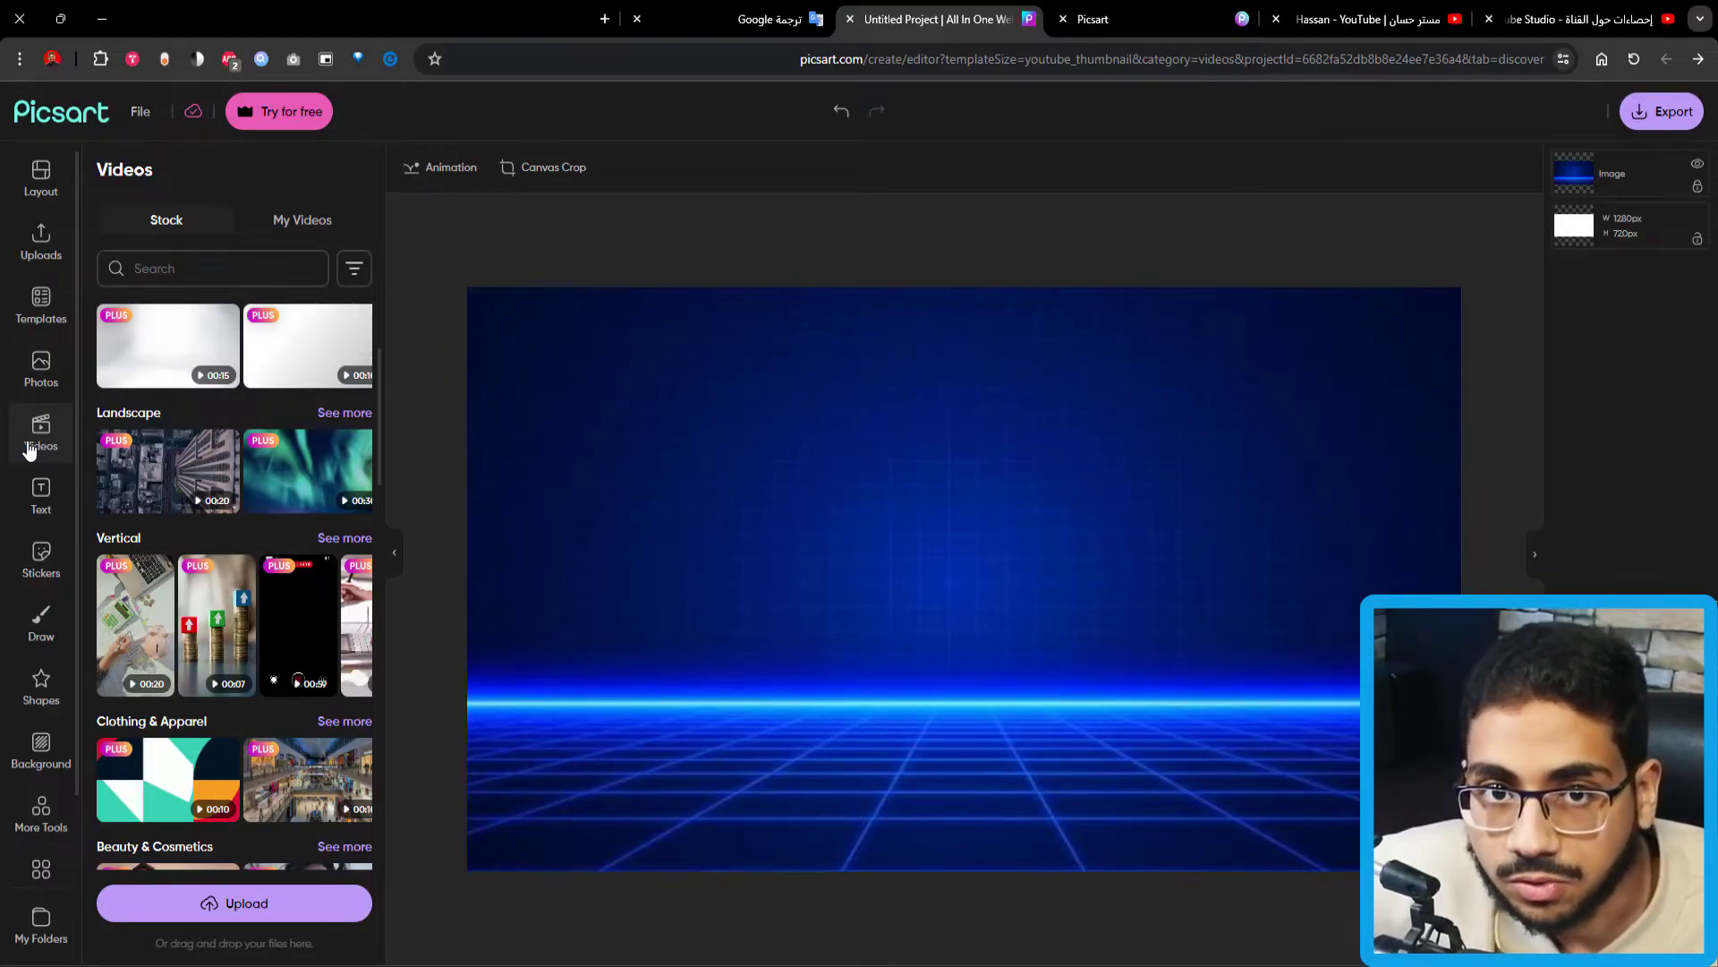
scroll(206, 350, "up", 1)
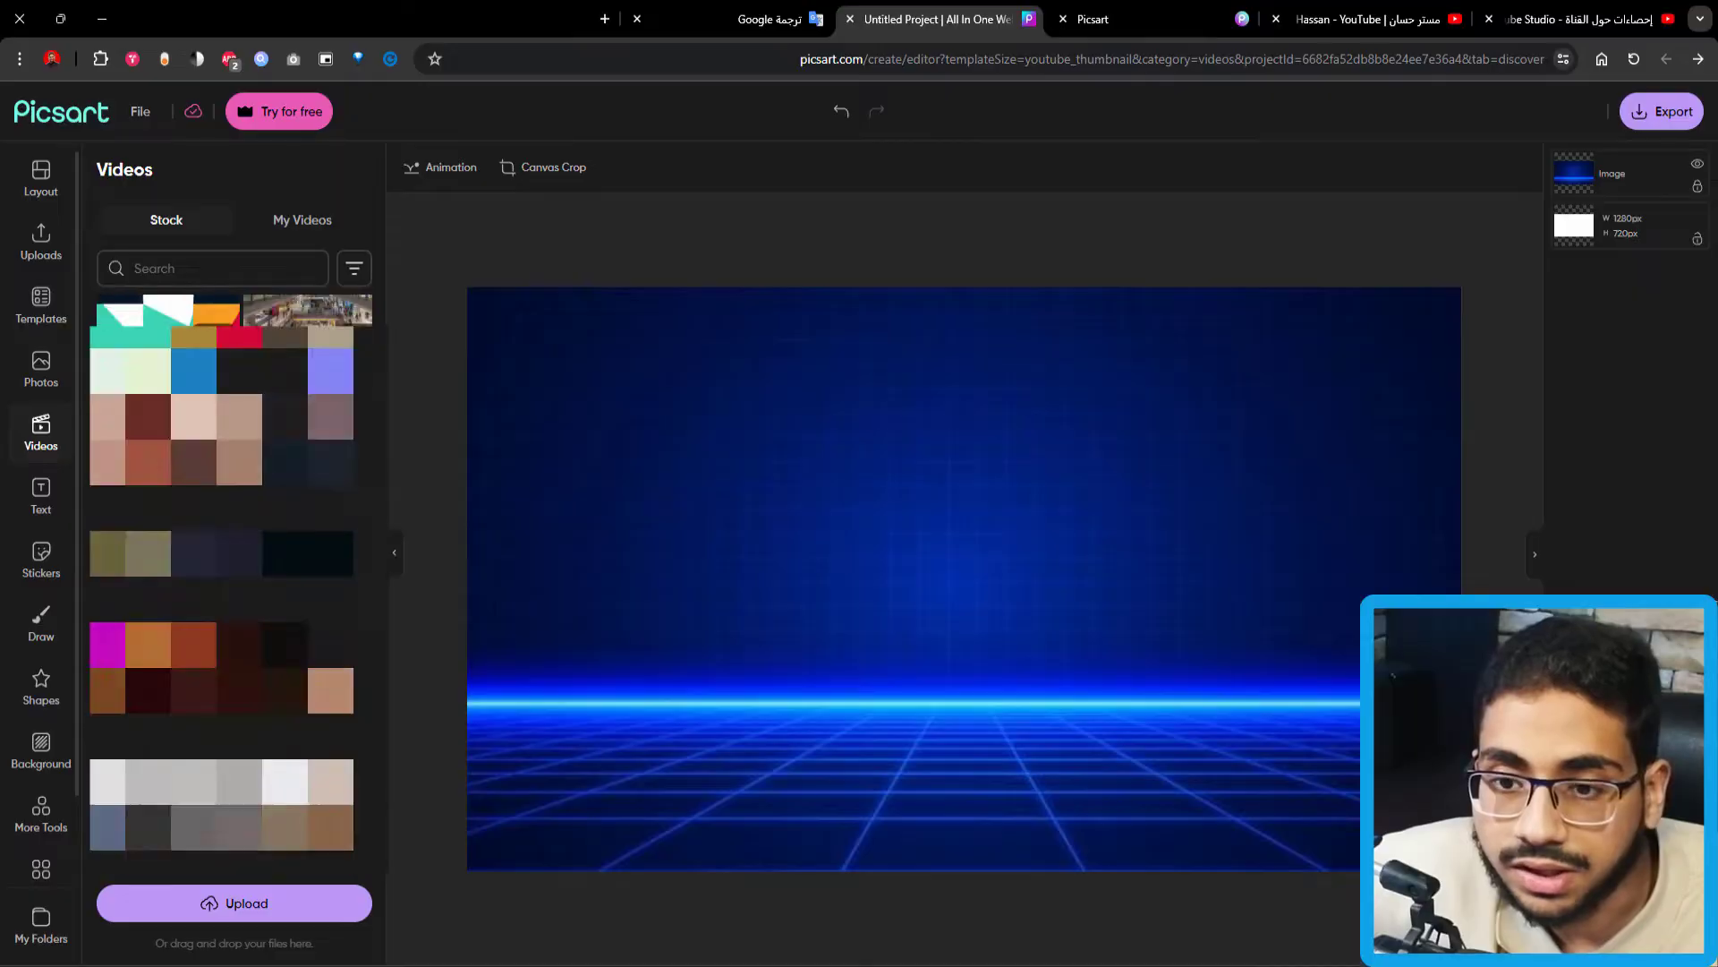
scroll(188, 449, "up", 3)
left_click(185, 271)
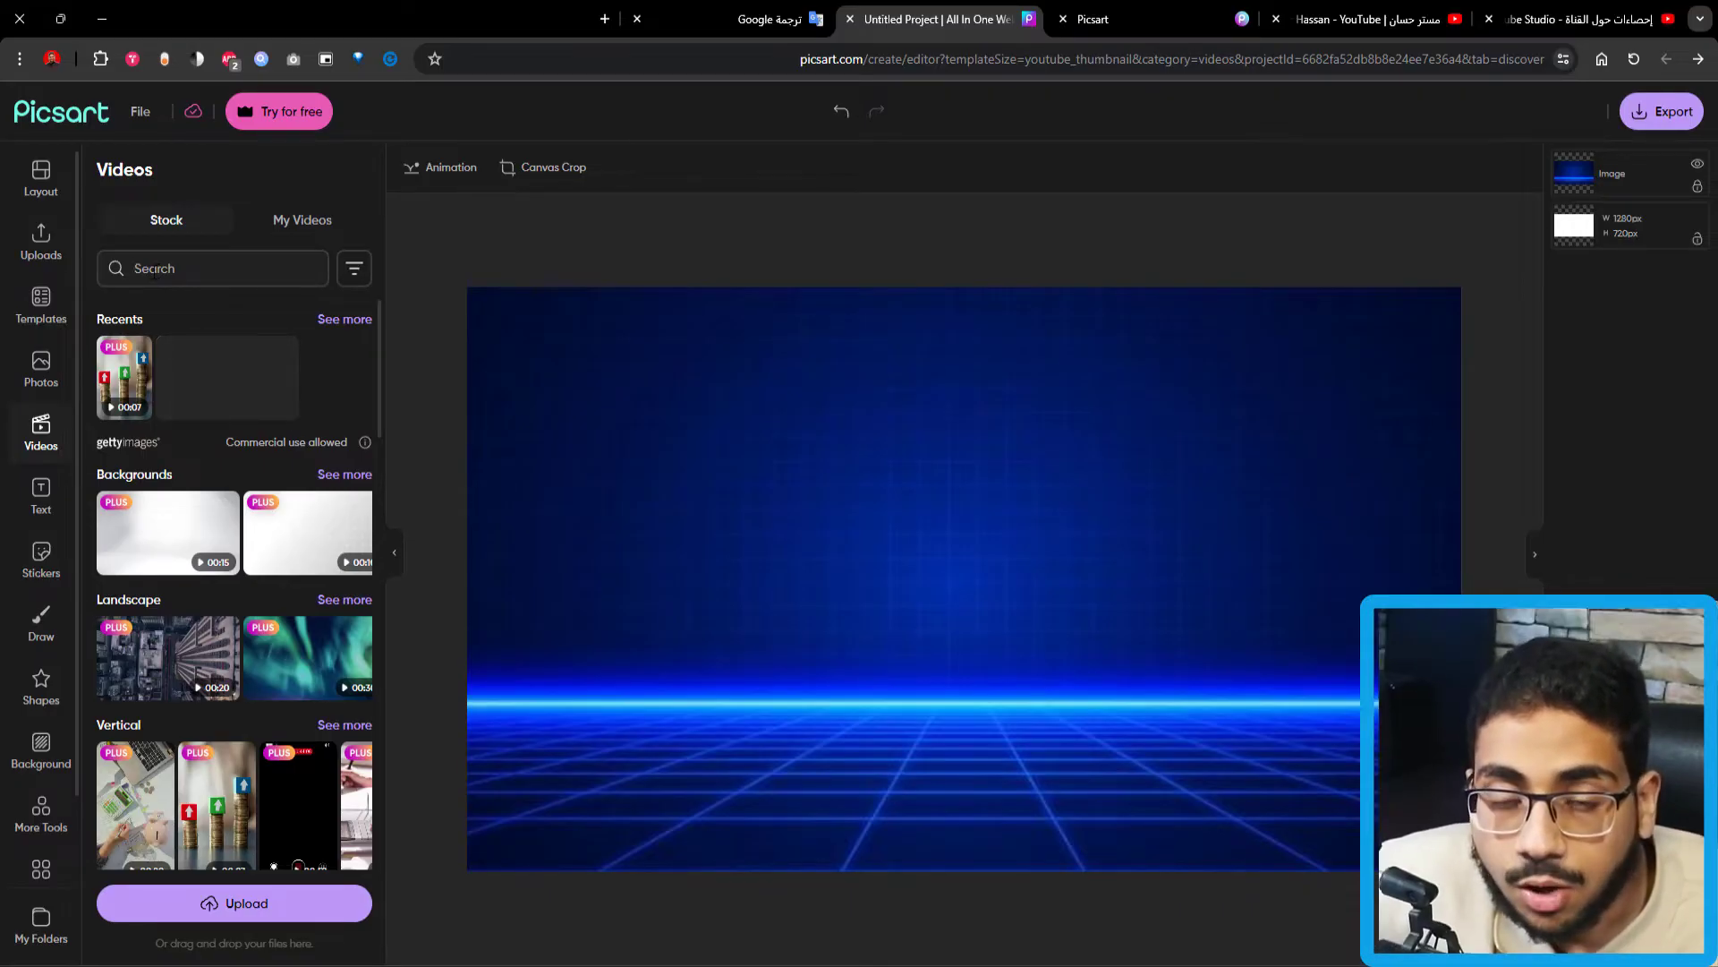
type("football")
key("Return")
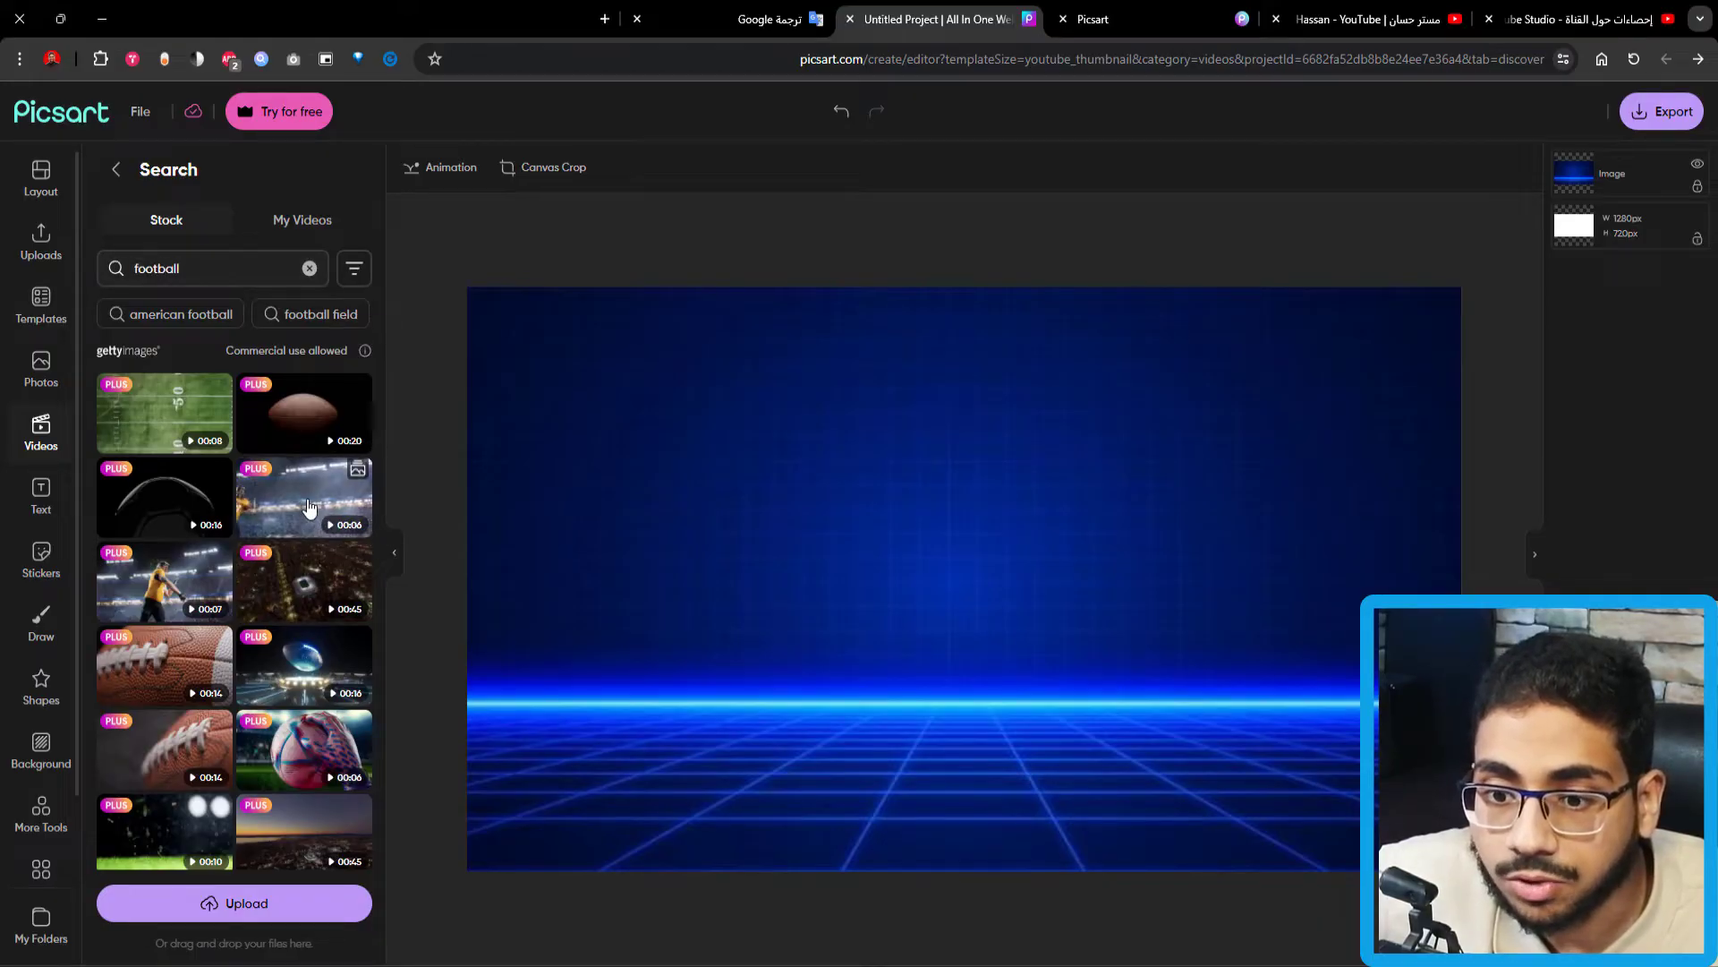
scroll(313, 528, "down", 4)
scroll(313, 528, "down", 2)
scroll(296, 515, "up", 7)
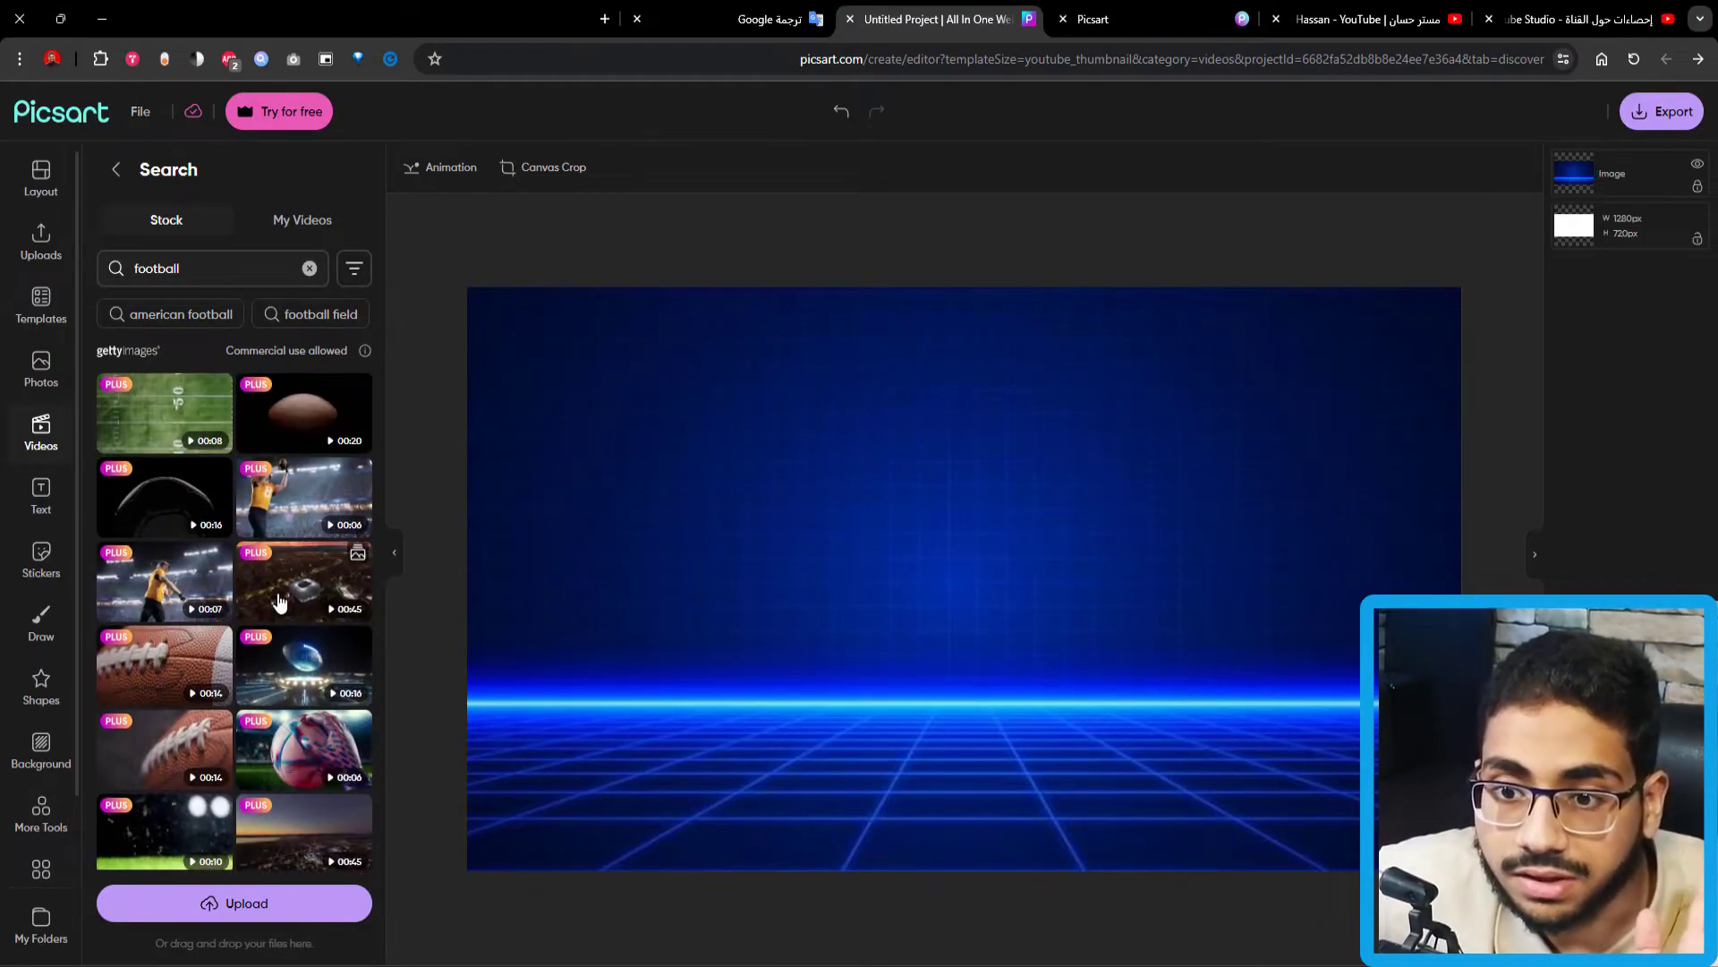
scroll(283, 501, "down", 8)
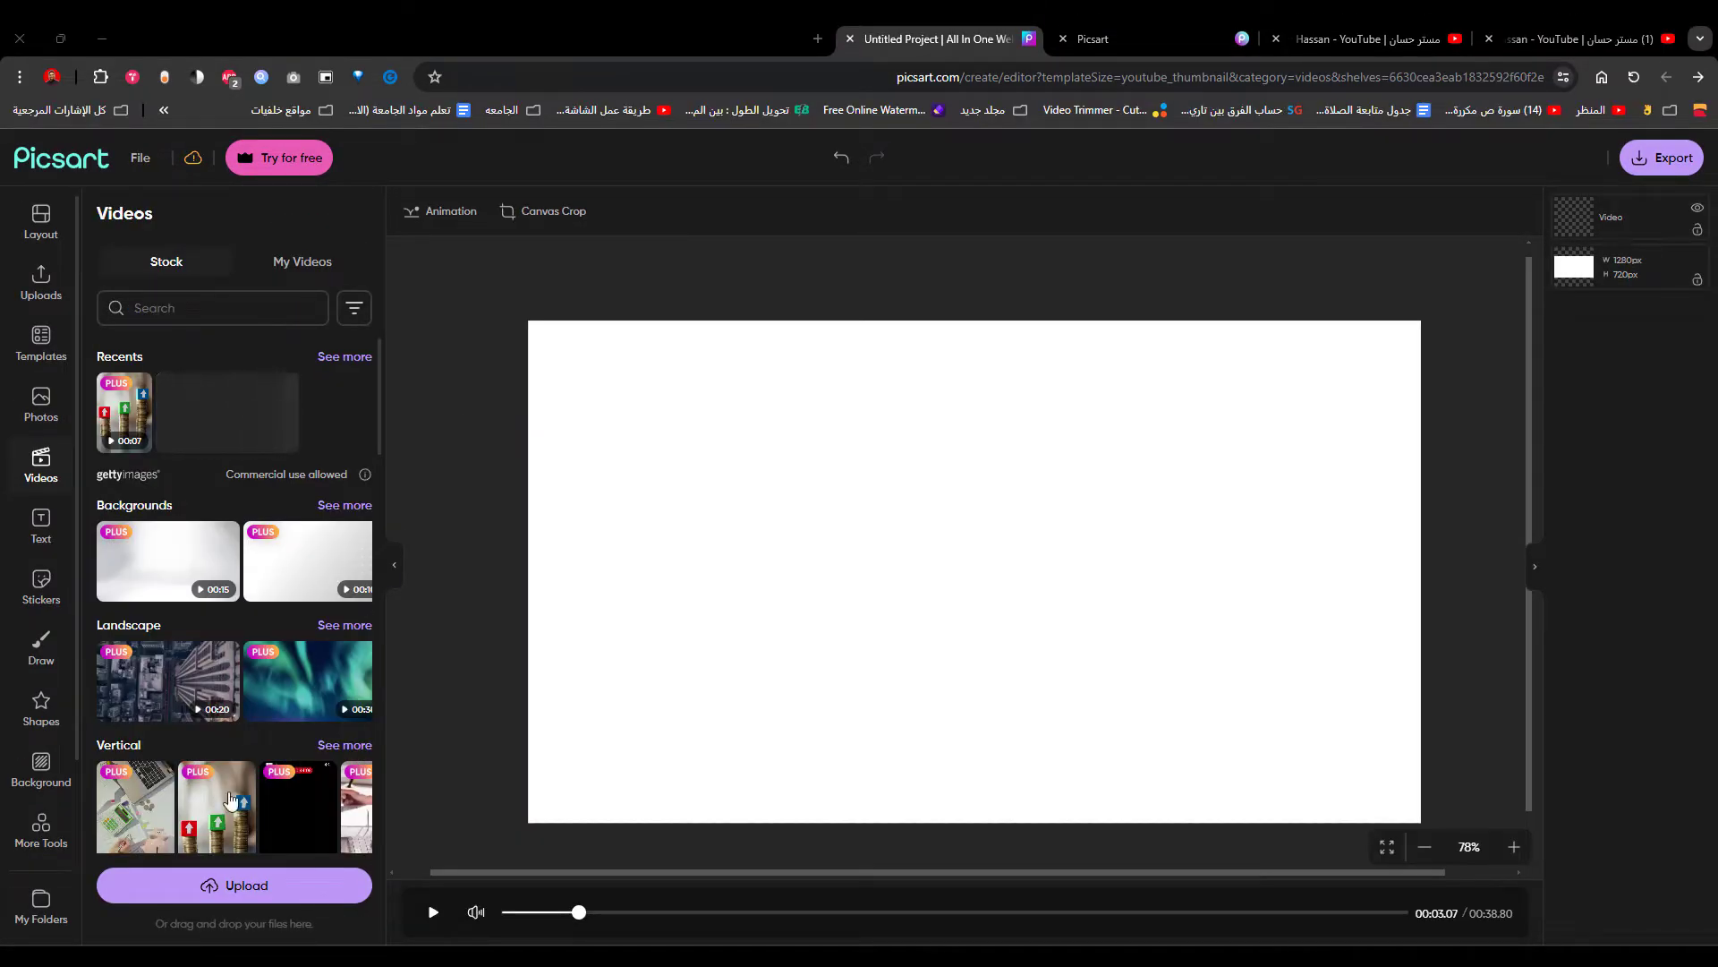
Try to upload a video of one's own from the computer's downloads folder.
left_click(233, 890)
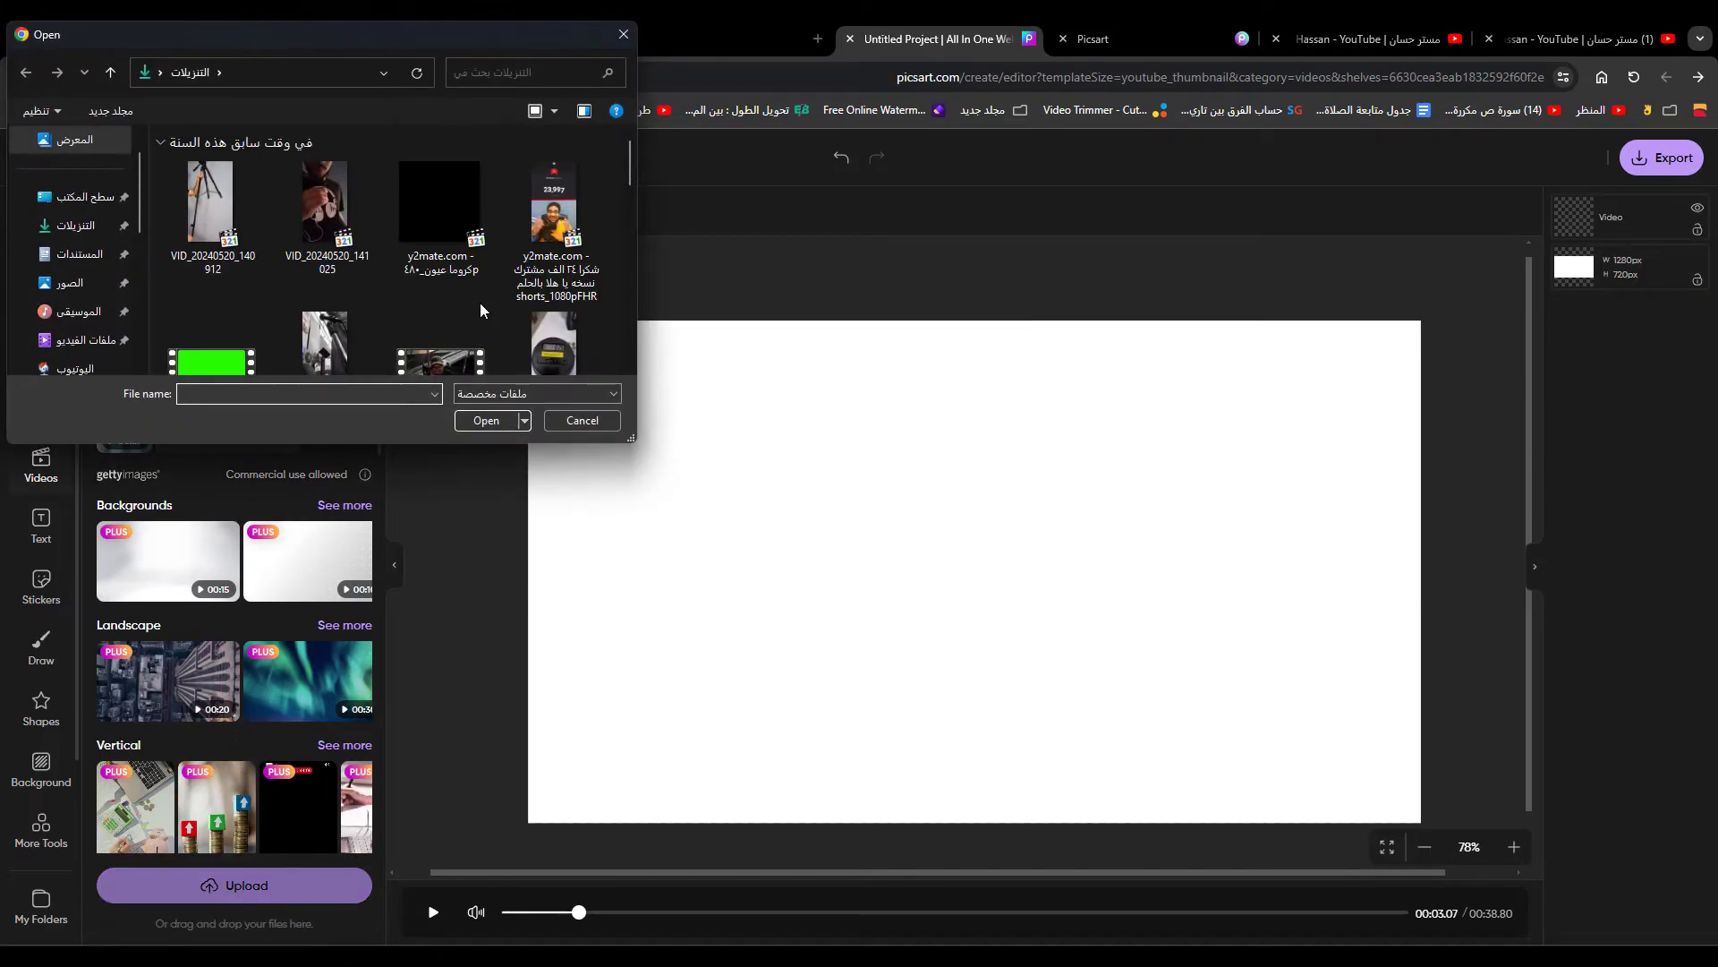
double_click(572, 235)
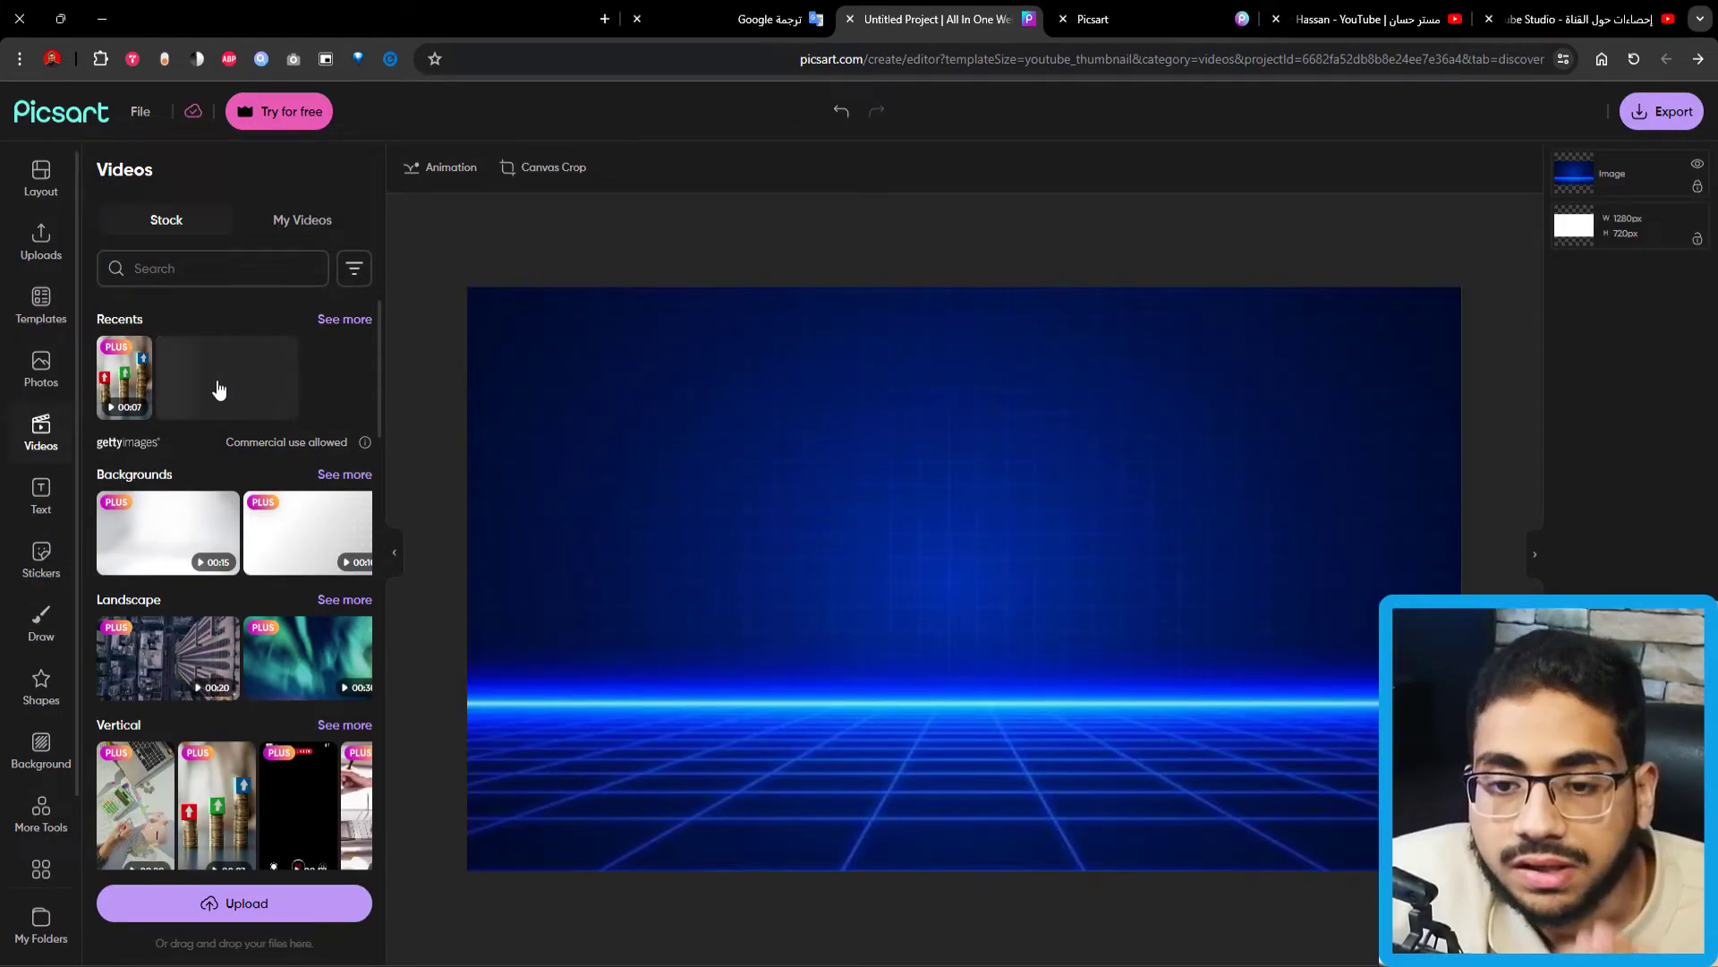
Look through the ready-made text styles in the text library, down to the "50%" design.
left_click(43, 519)
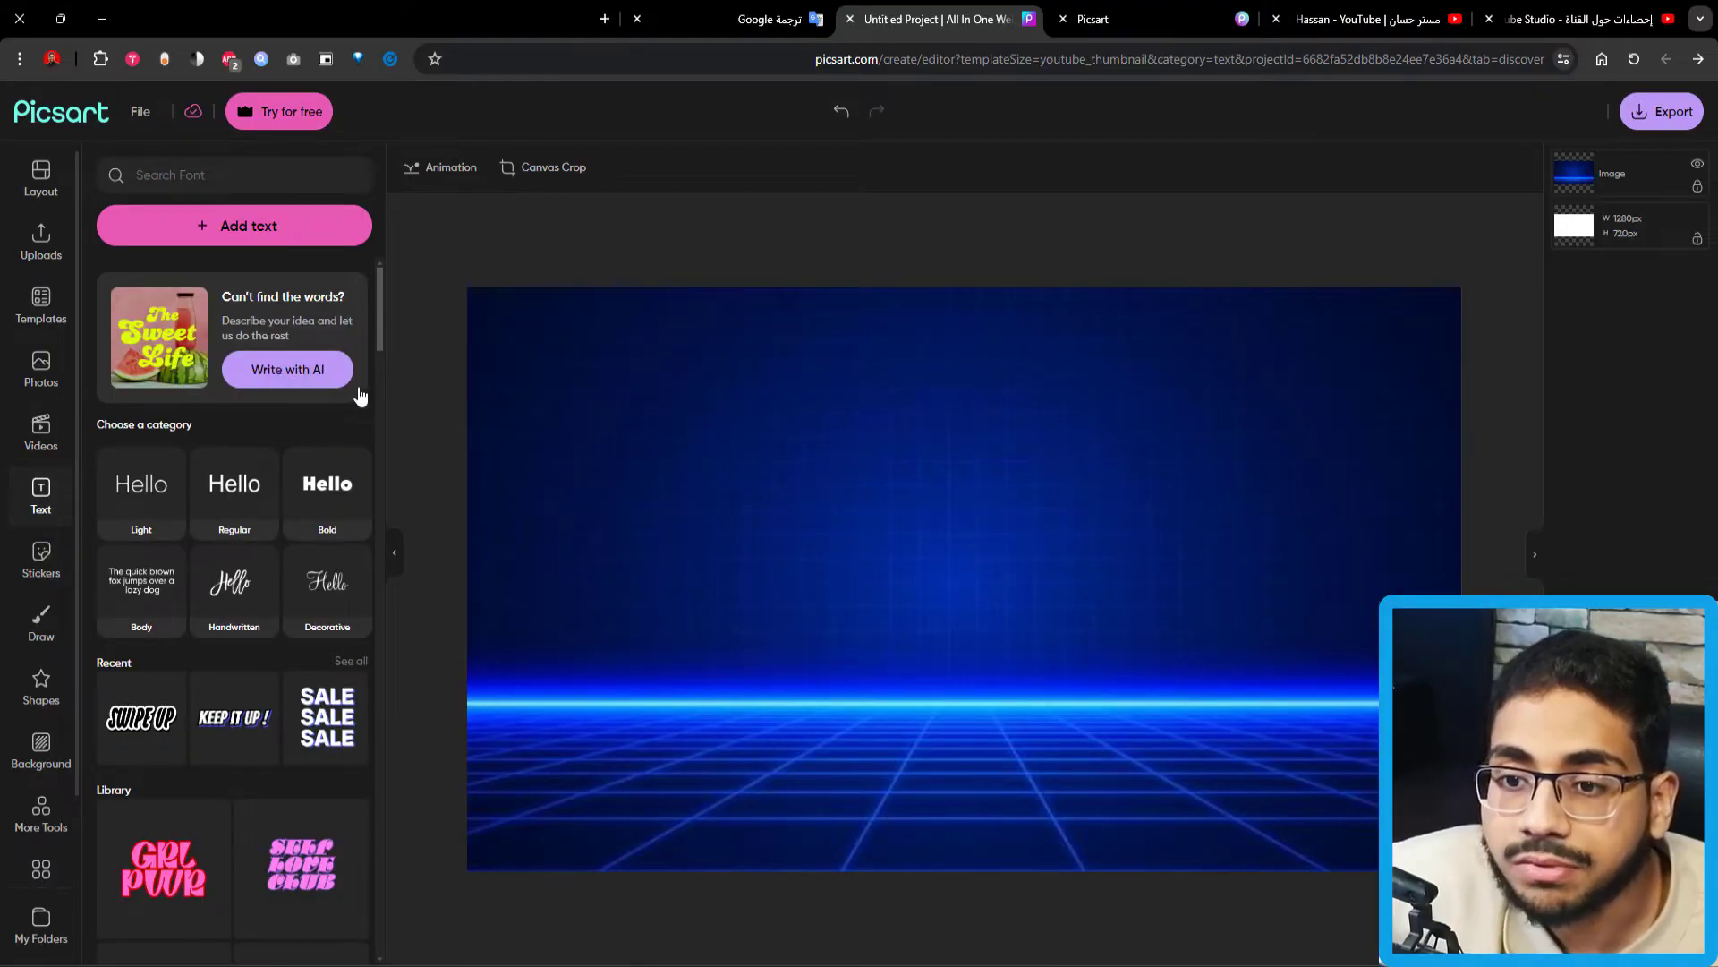
left_click_drag(378, 317, 378, 507)
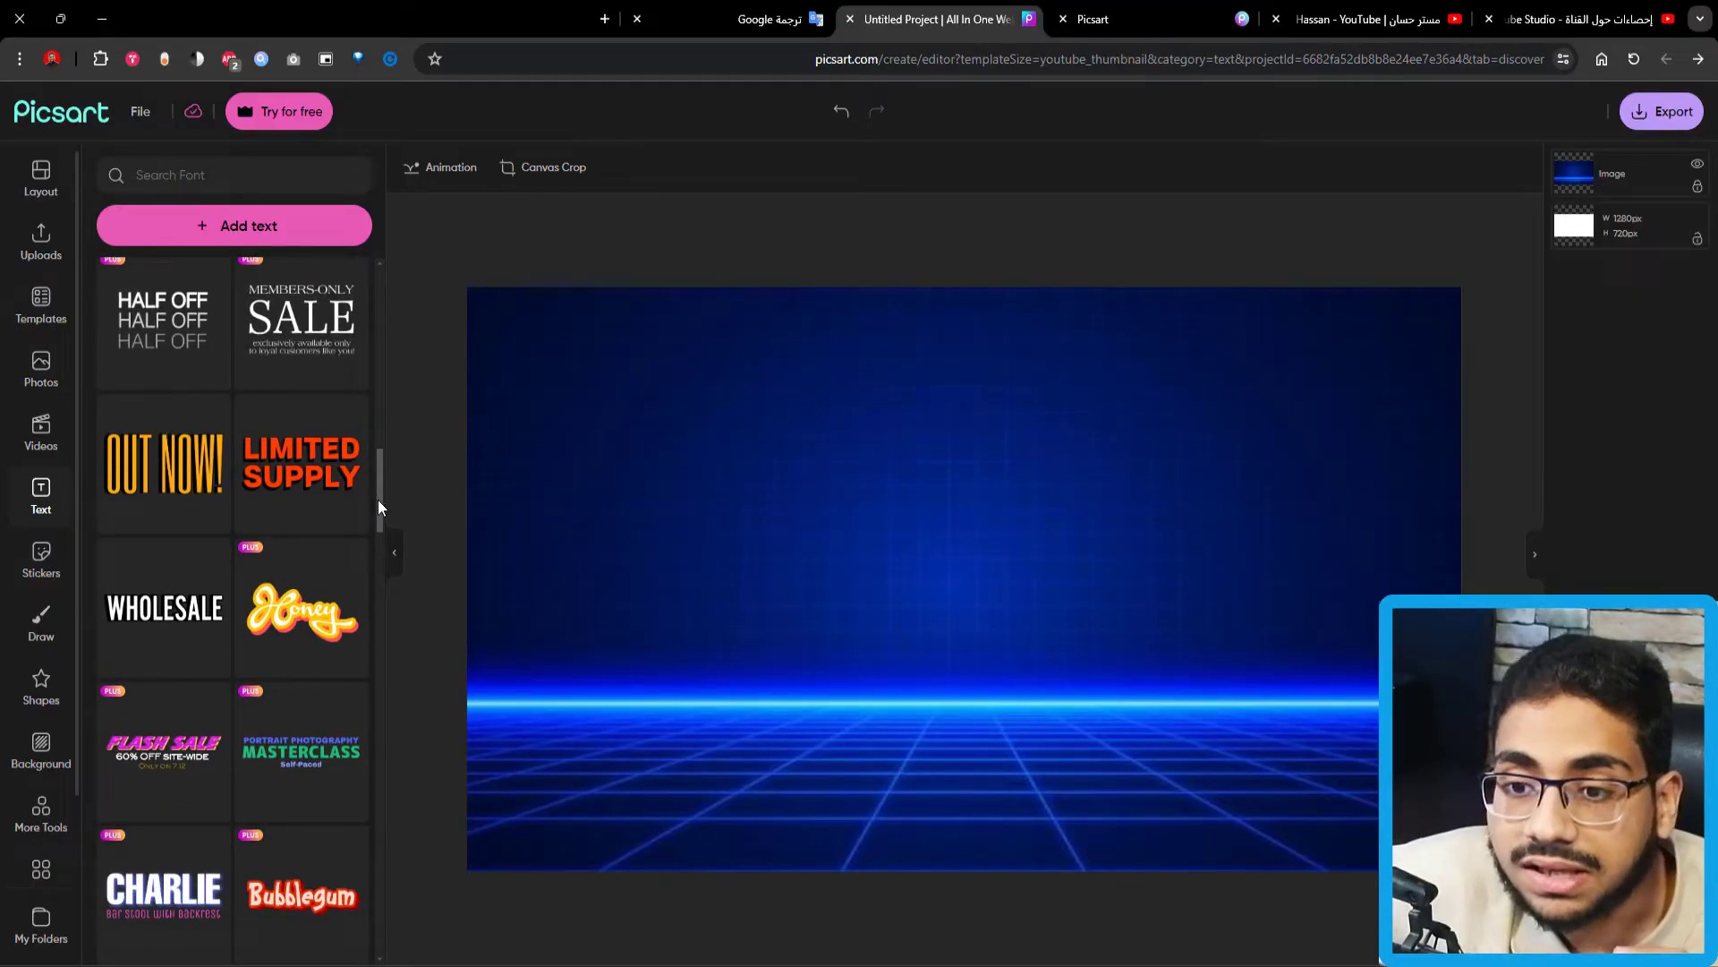
left_click_drag(377, 504, 382, 655)
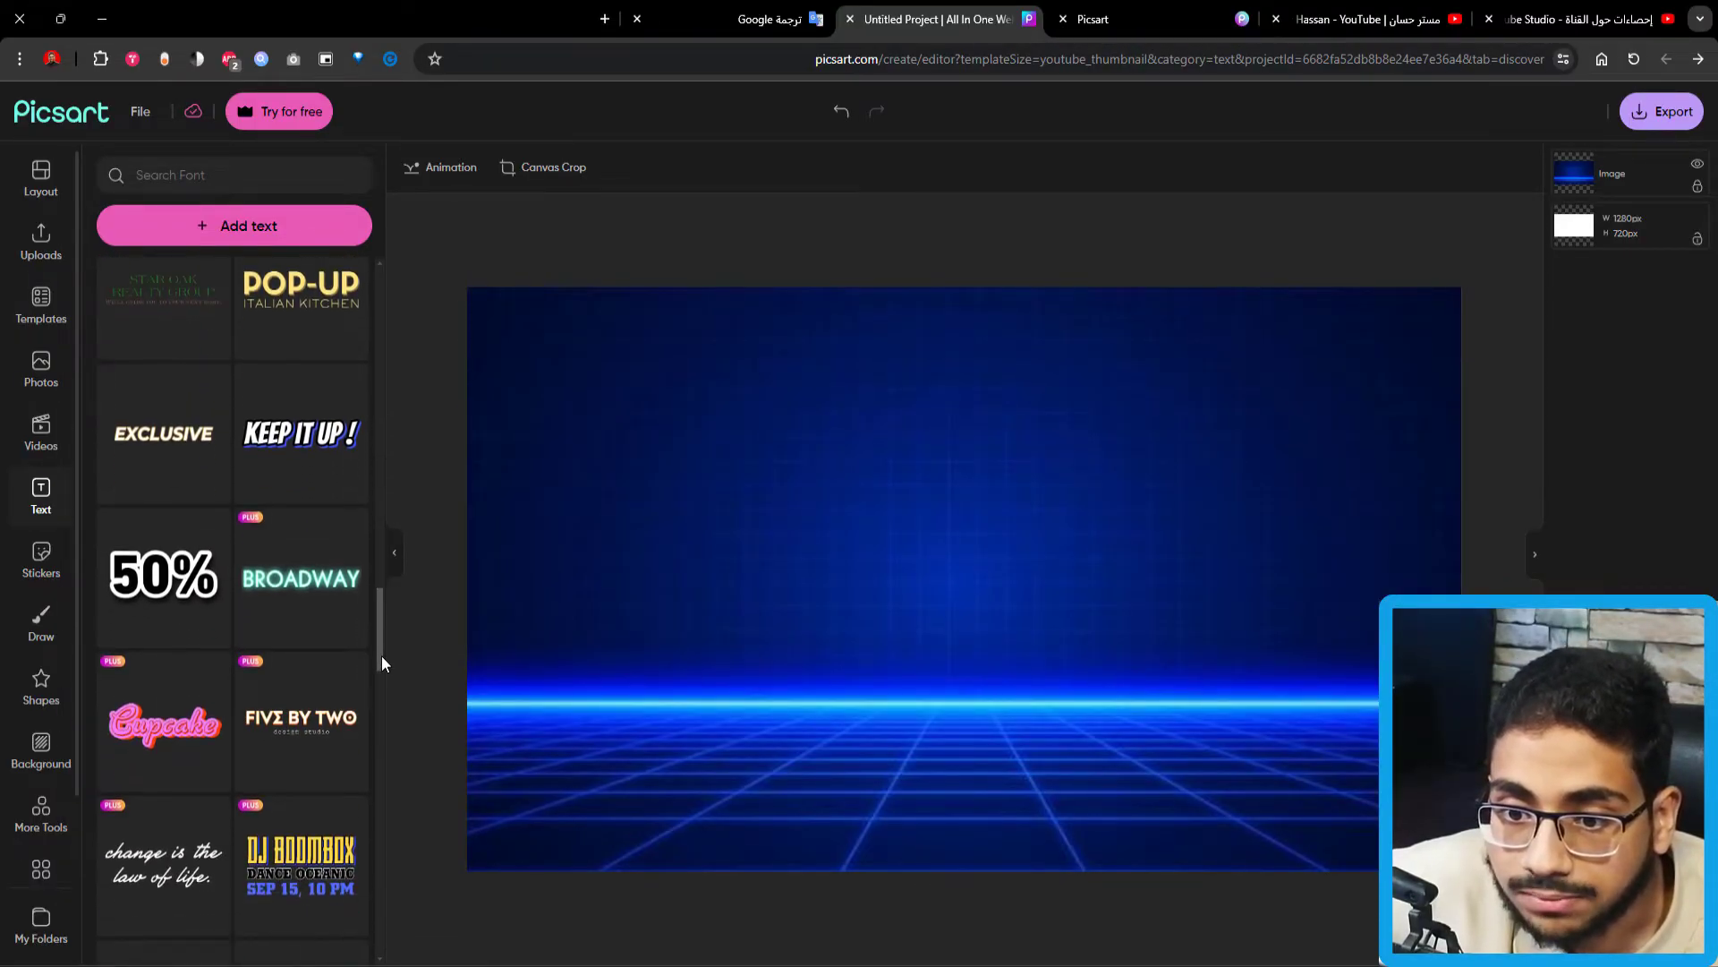
left_click(150, 590)
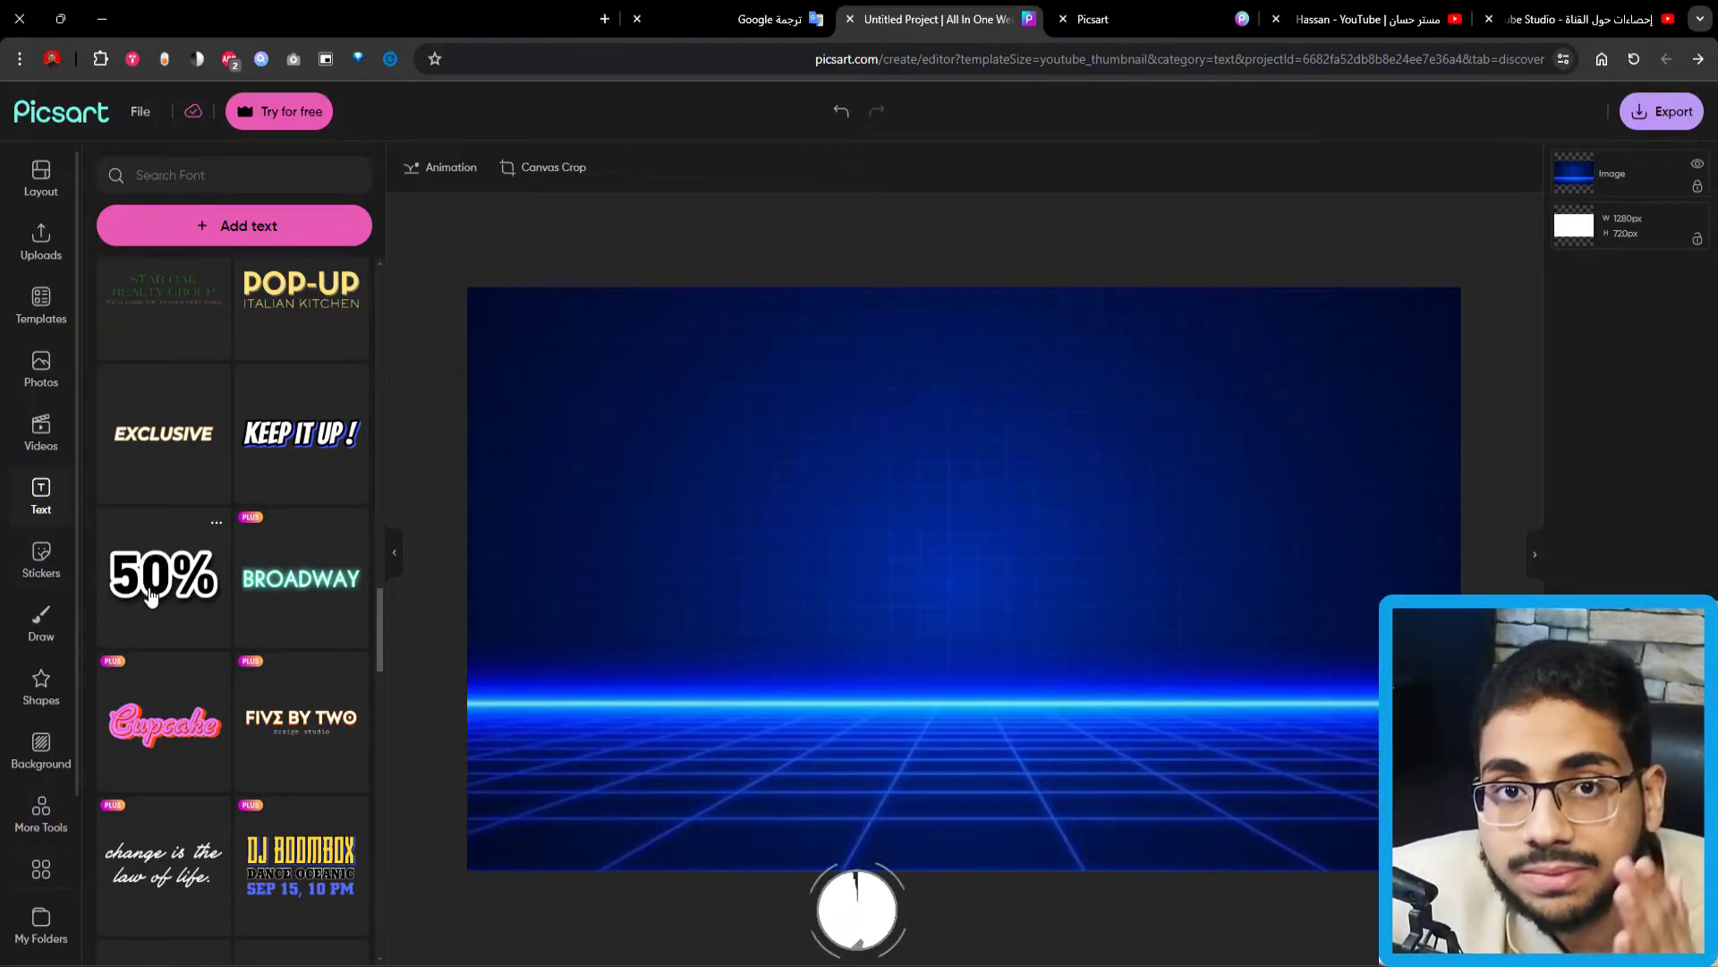
Look through the recently used stickers and the main sticker library categories.
left_click(71, 569)
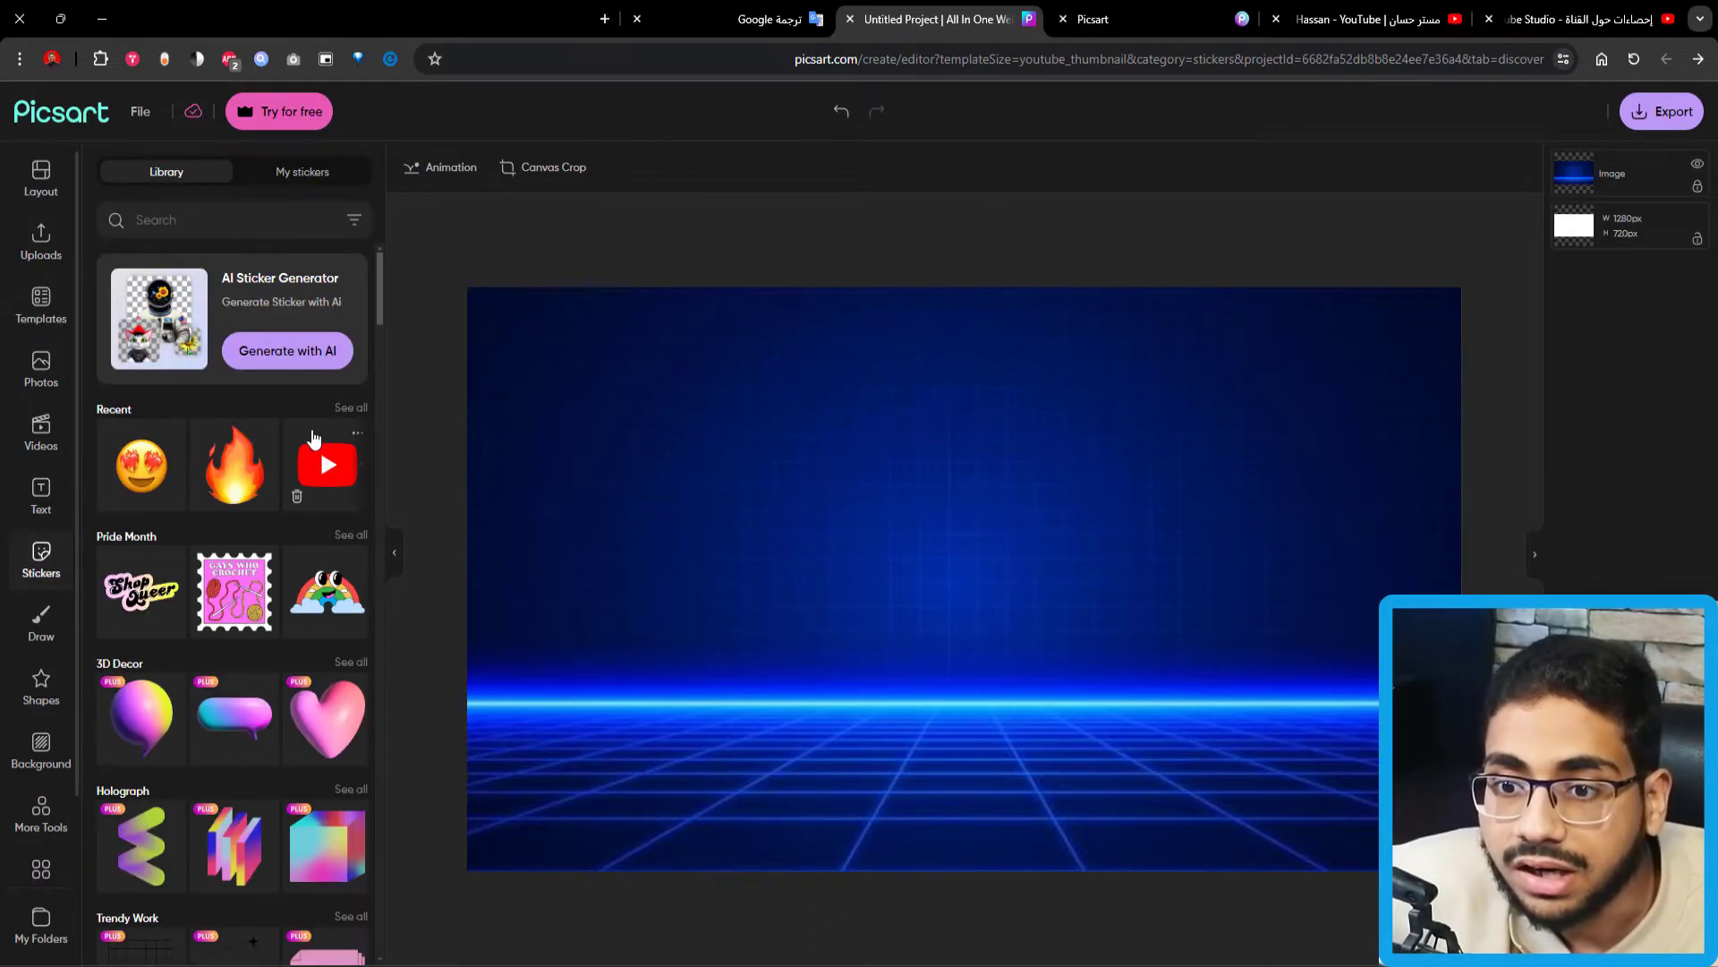
left_click(351, 408)
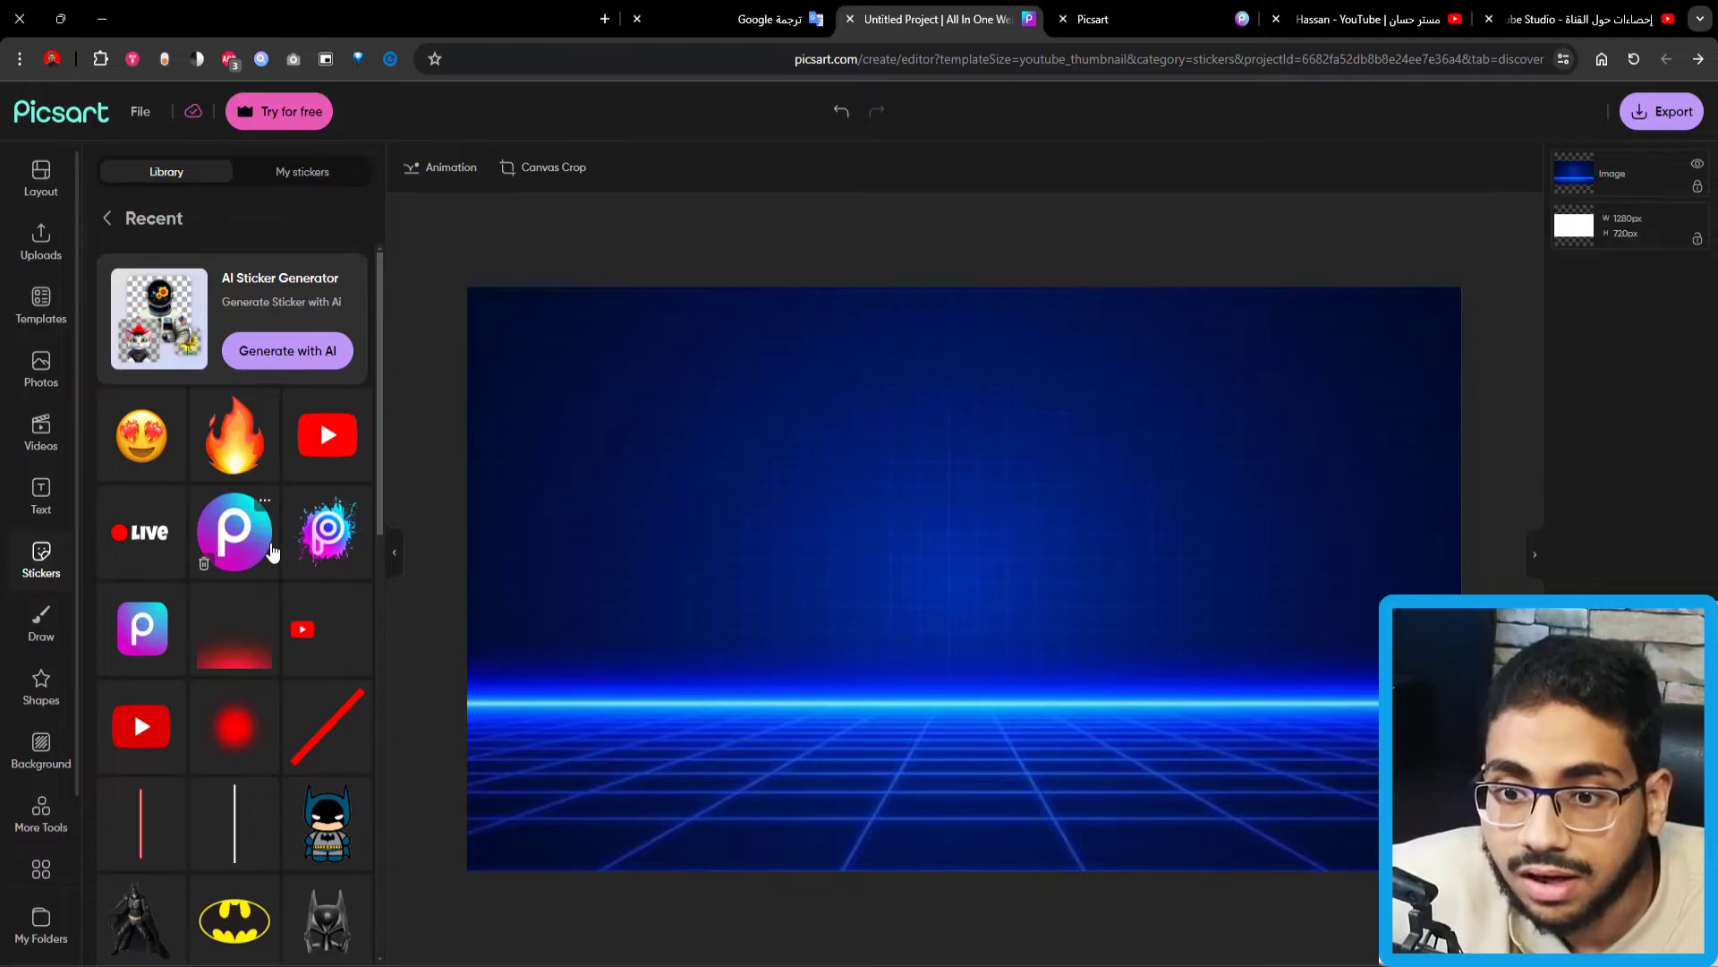
scroll(273, 552, "down", 3)
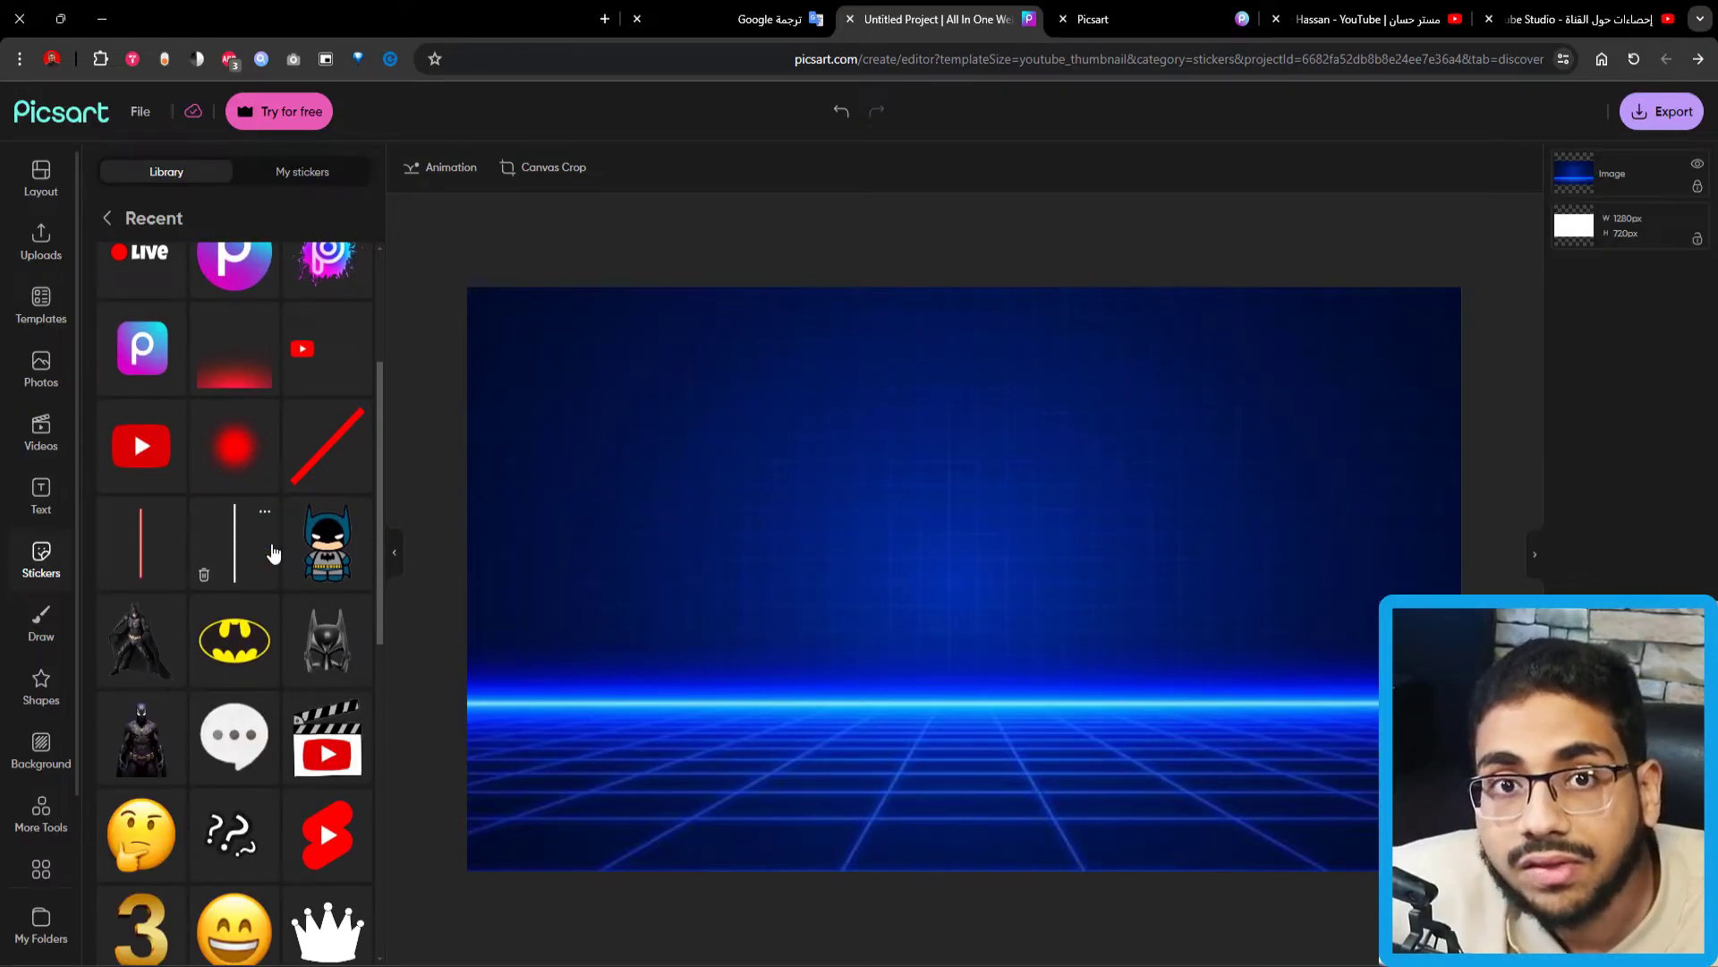
left_click(107, 217)
left_click_drag(377, 315, 347, 620)
scroll(270, 522, "up", 15)
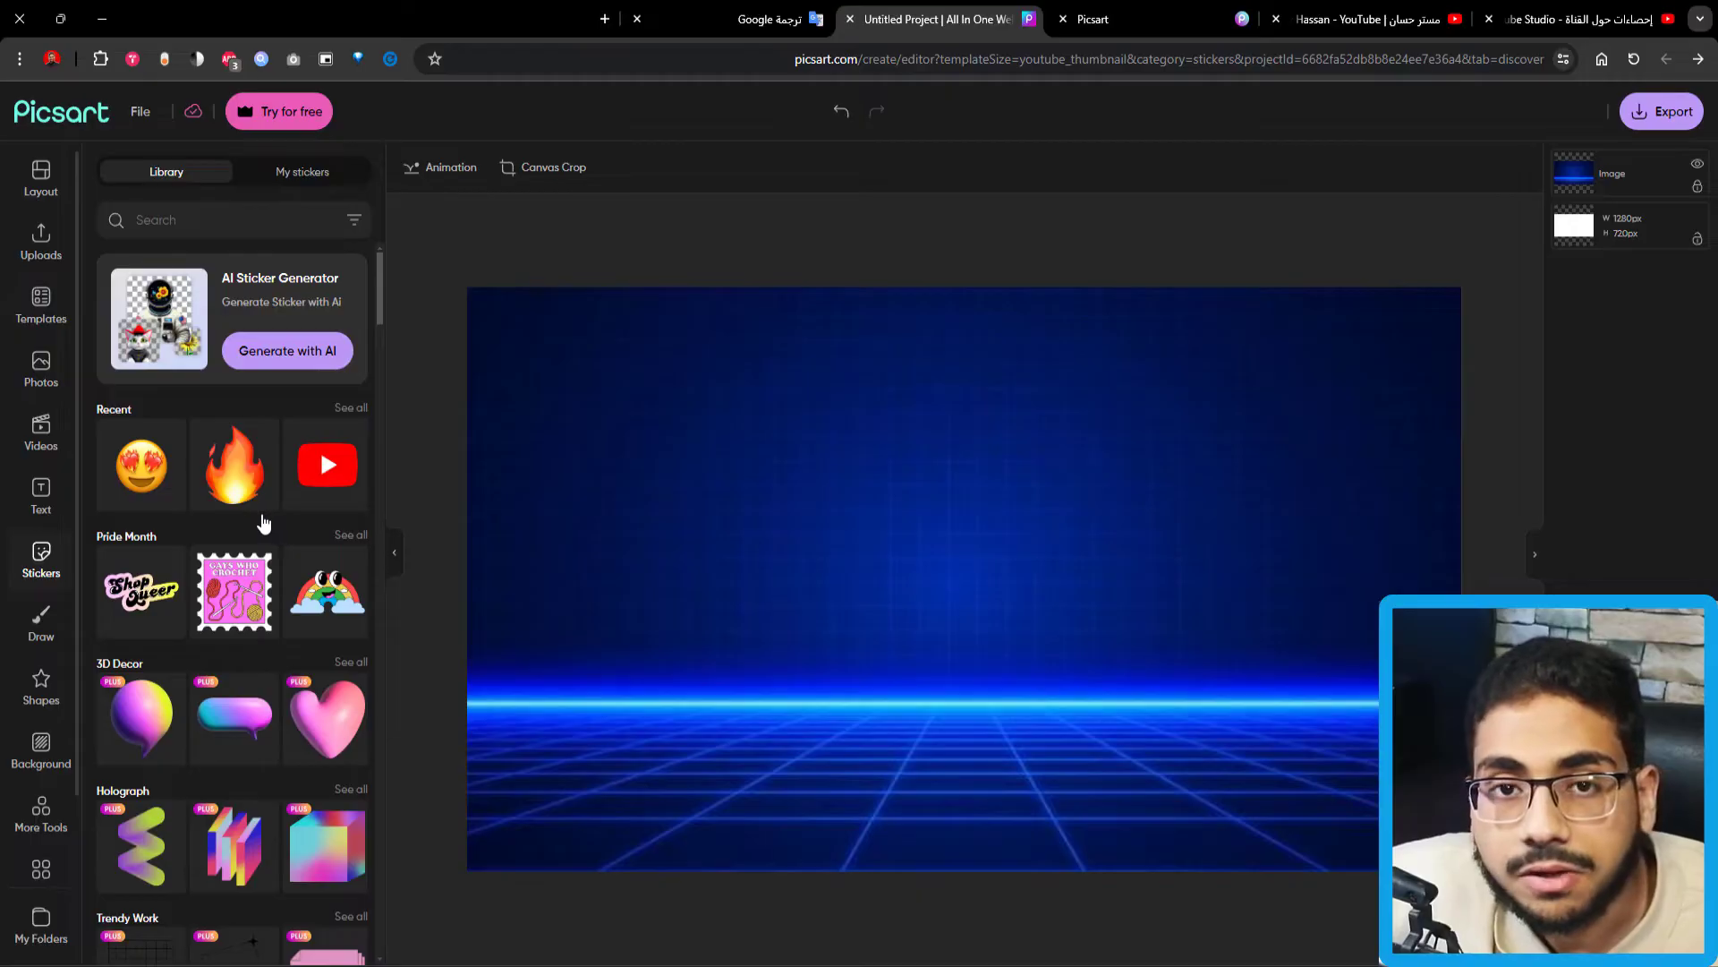
Search the sticker library for "يوتيوب" and for "انستقرام" and look through the stickers offered.
left_click(175, 216)
type("يوتيوب")
key("Return")
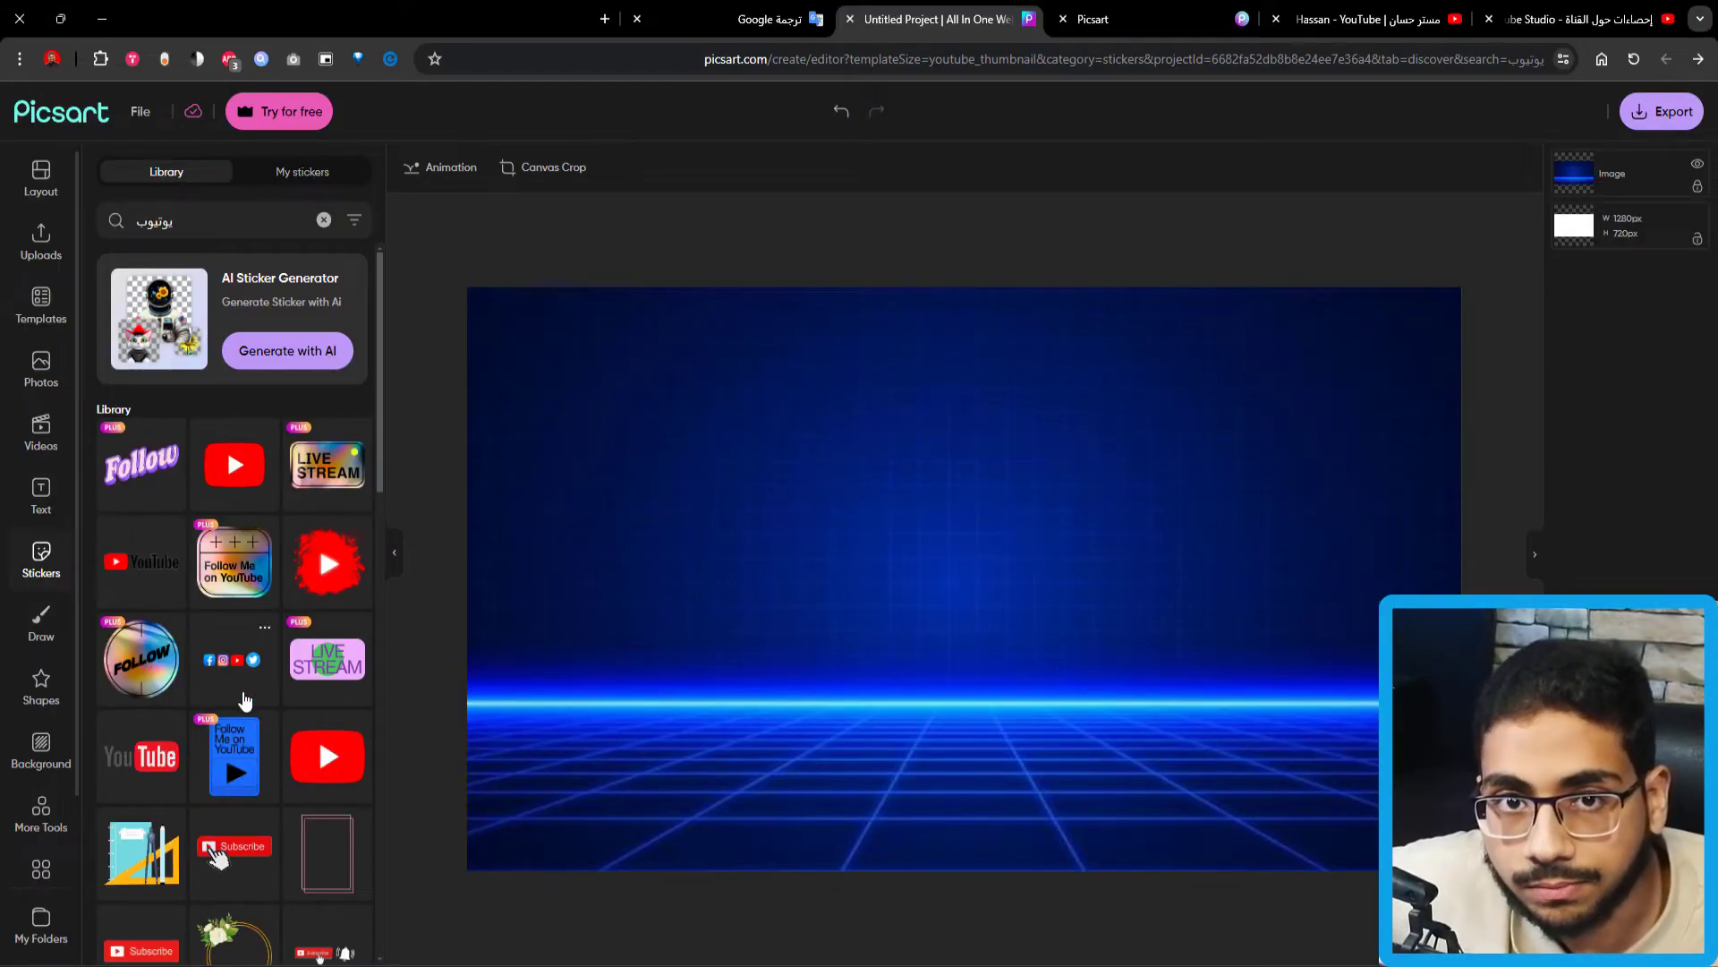
double_click(212, 228)
type("ان")
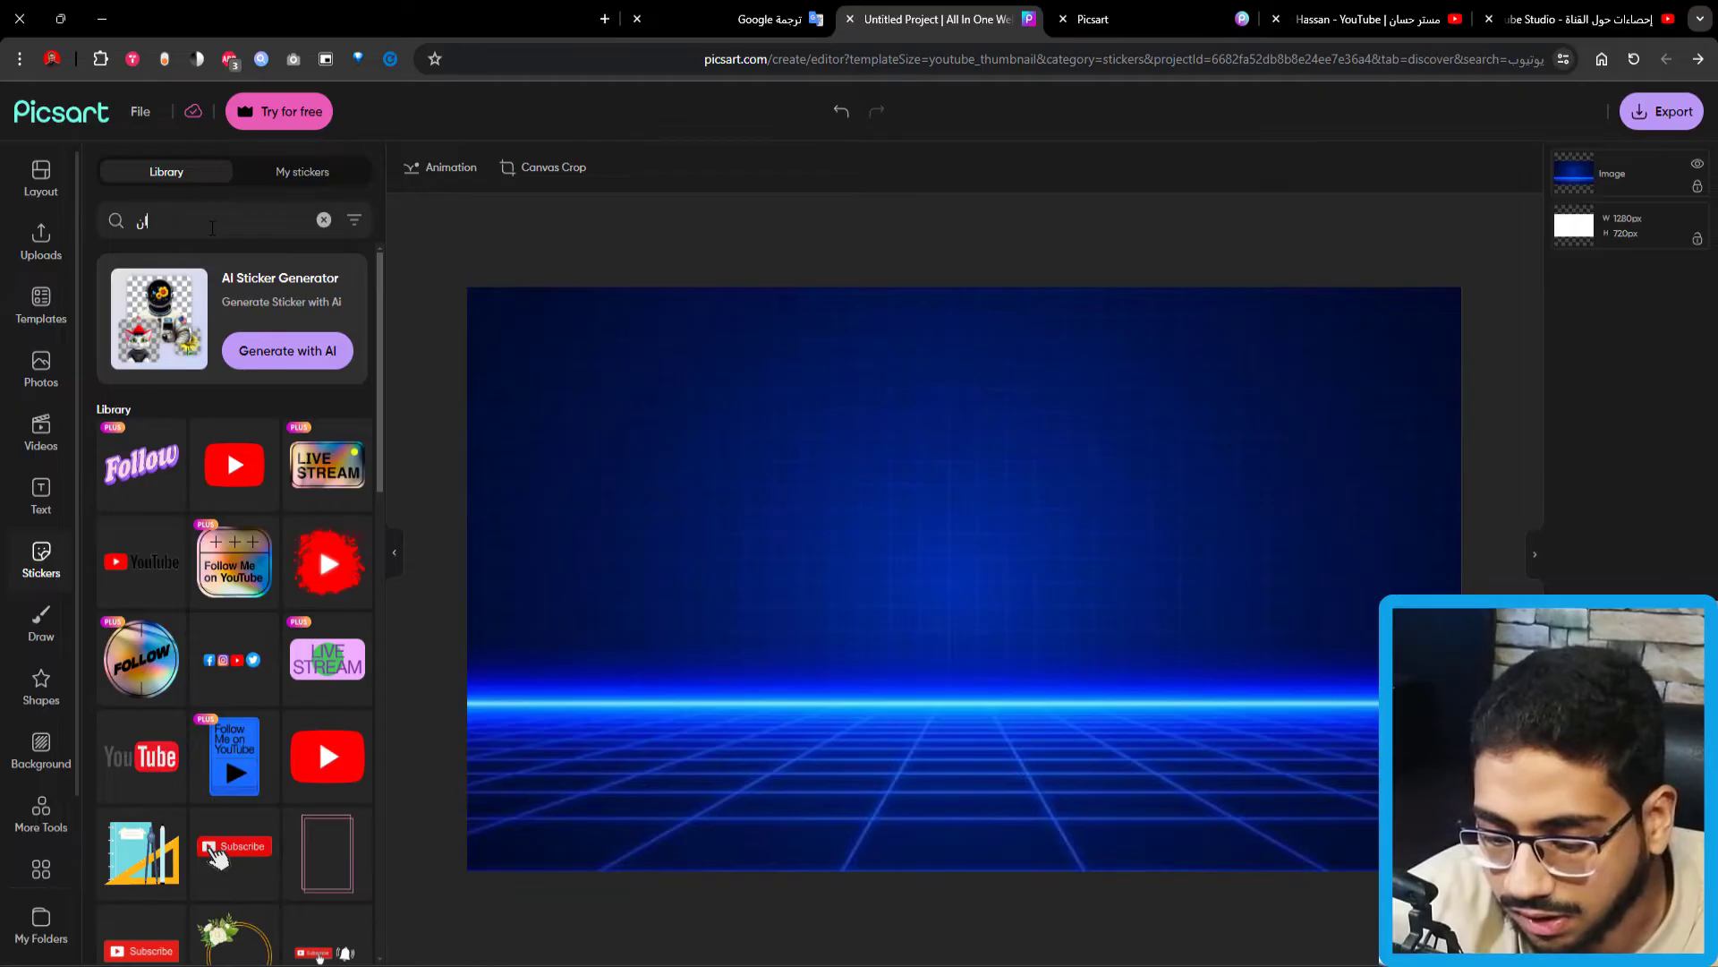
type("ستقرام")
key("Return")
scroll(264, 510, "down", 3)
scroll(264, 522, "up", 2)
Search the stickers for "اضاءة", try adding the red glow sticker and delete it, clearing the search.
double_click(239, 223)
type("اضاءة")
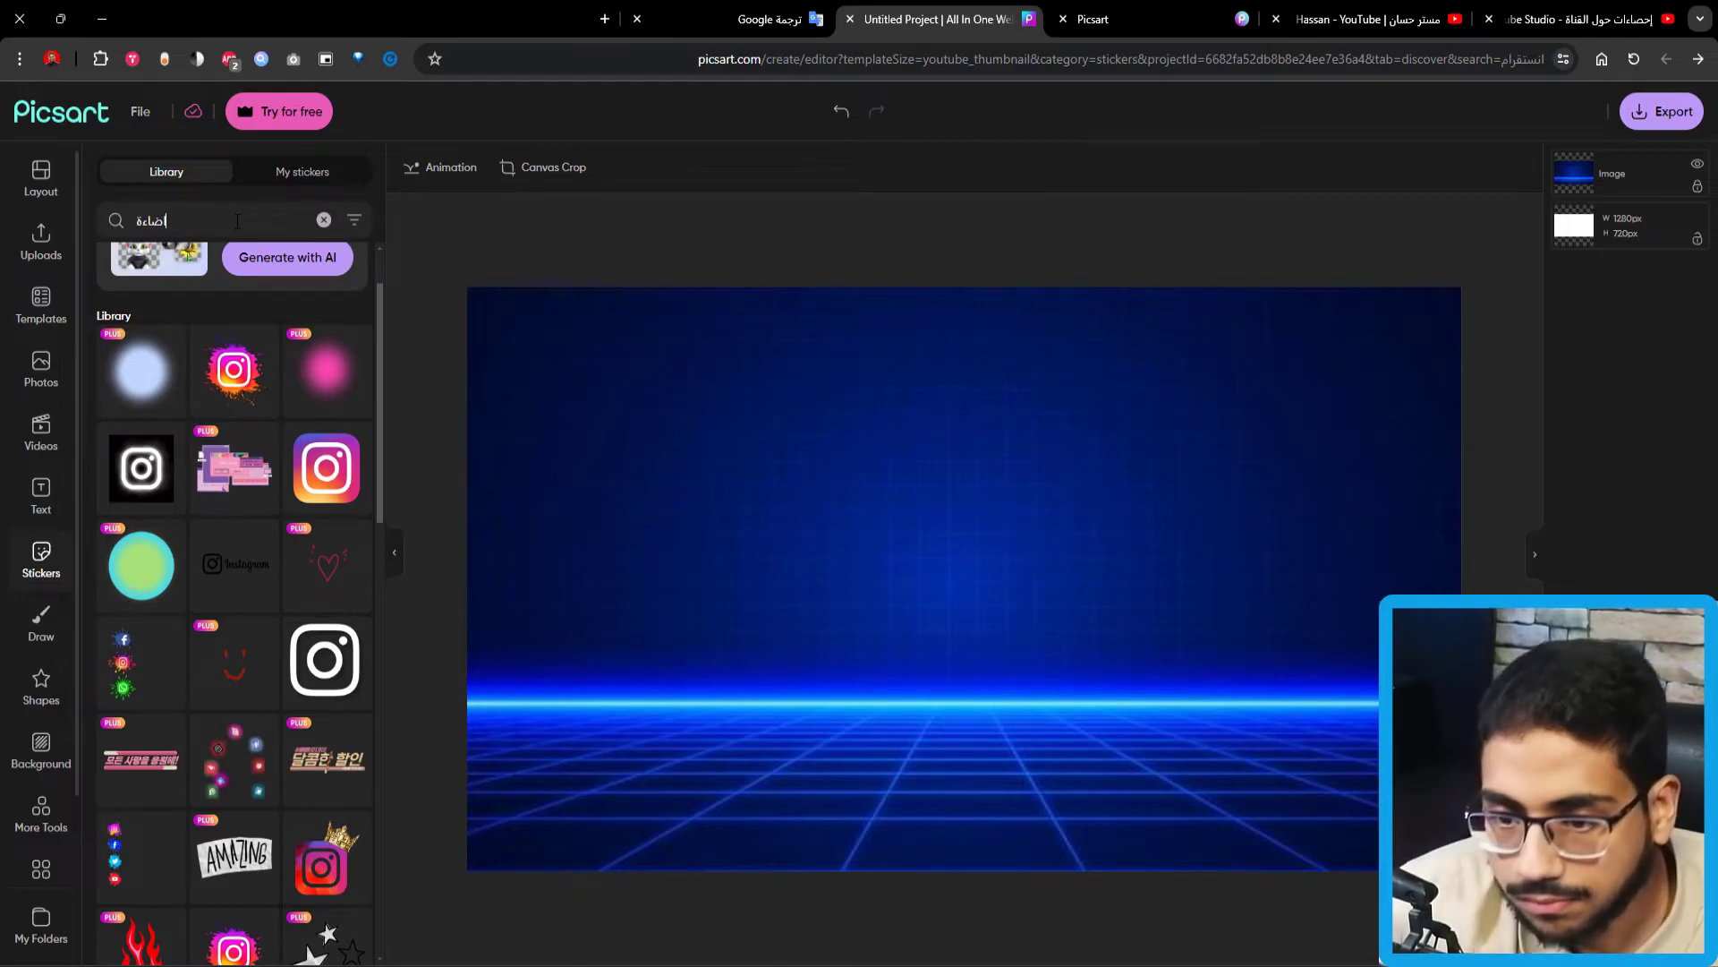
key("Return")
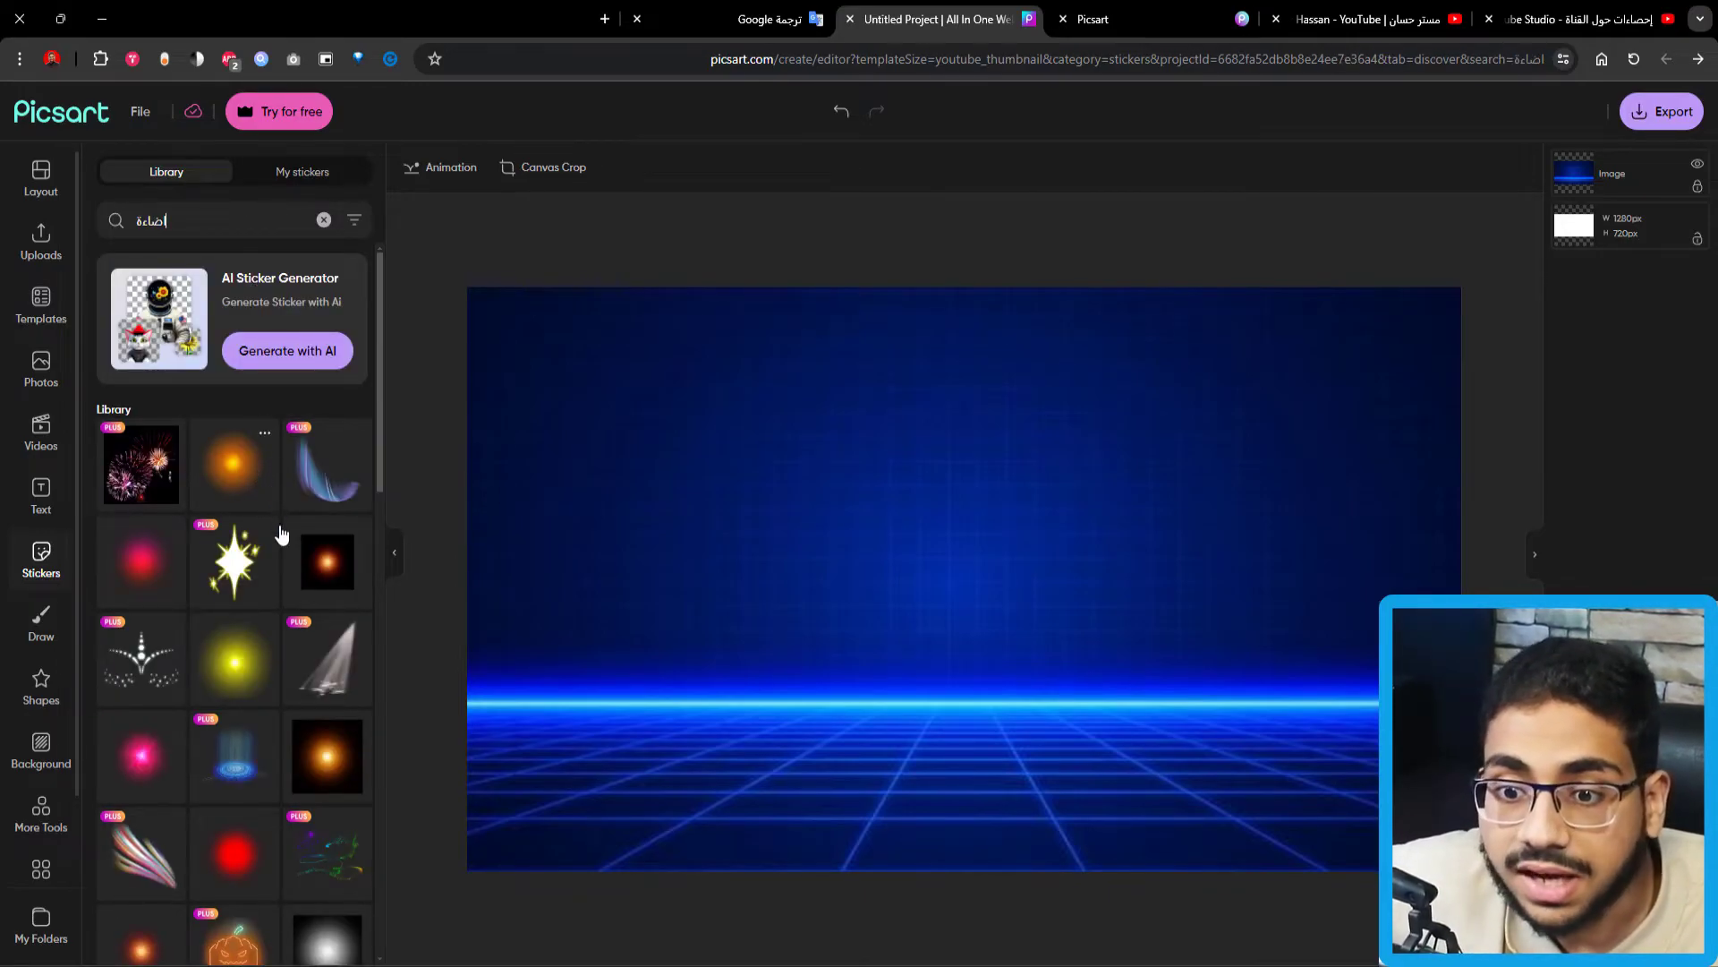
scroll(278, 591, "down", 1)
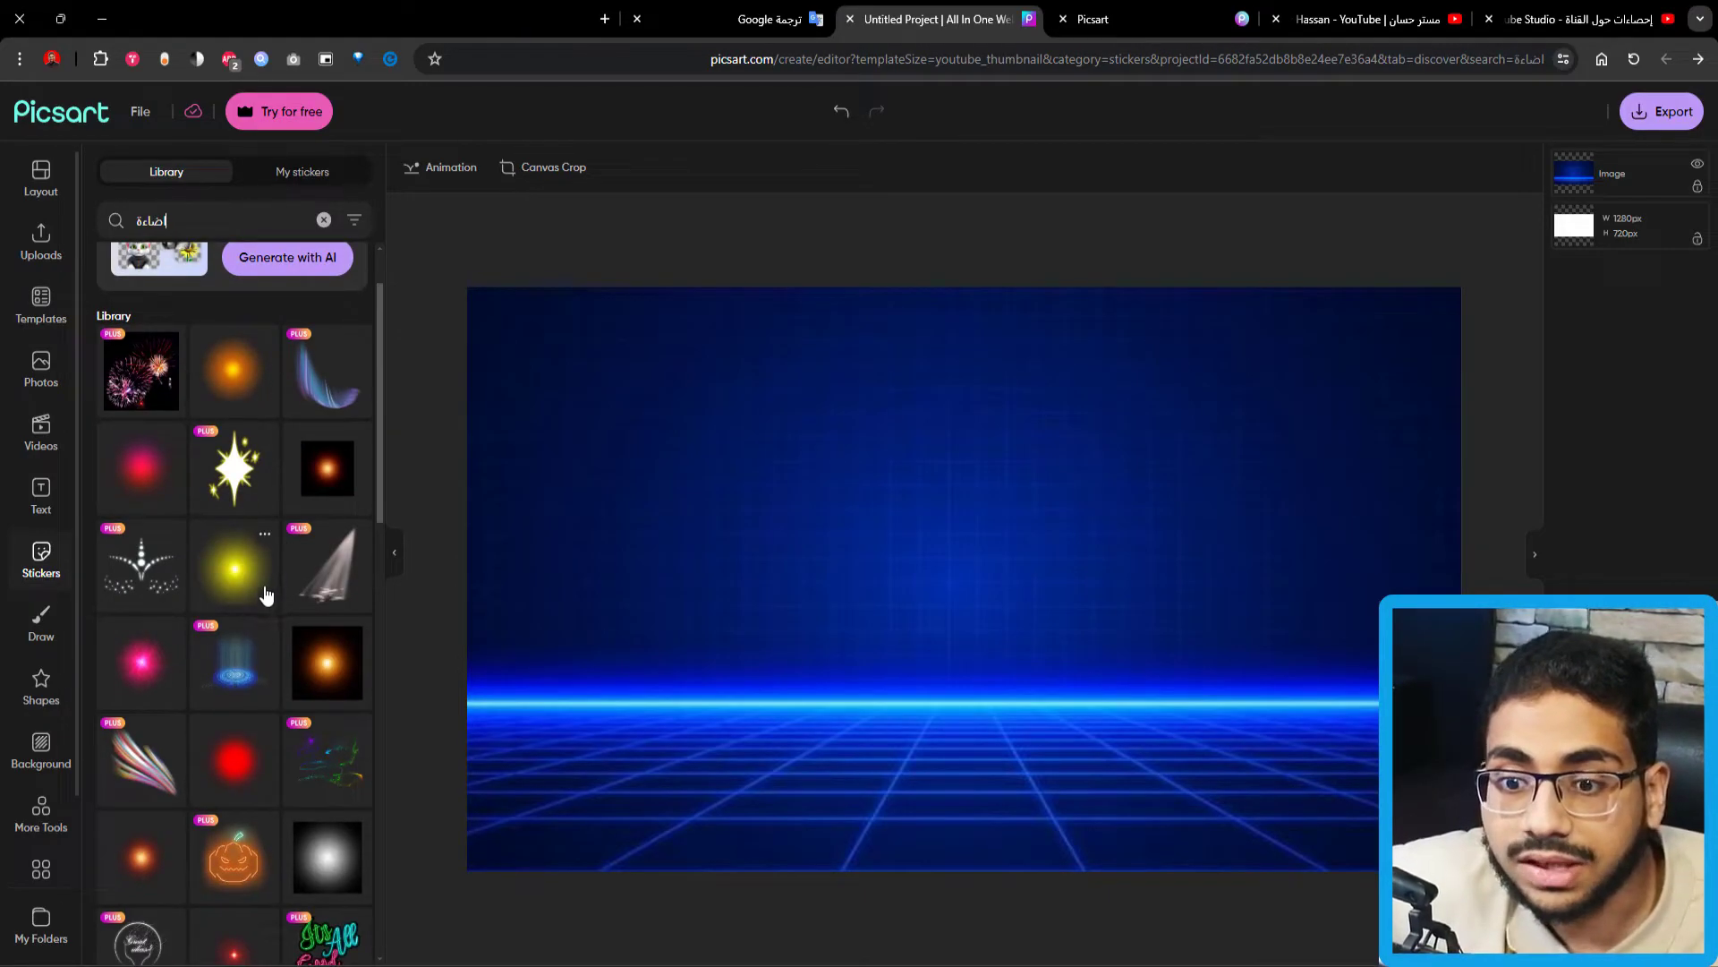
left_click(247, 726)
key("Delete")
left_click(324, 219)
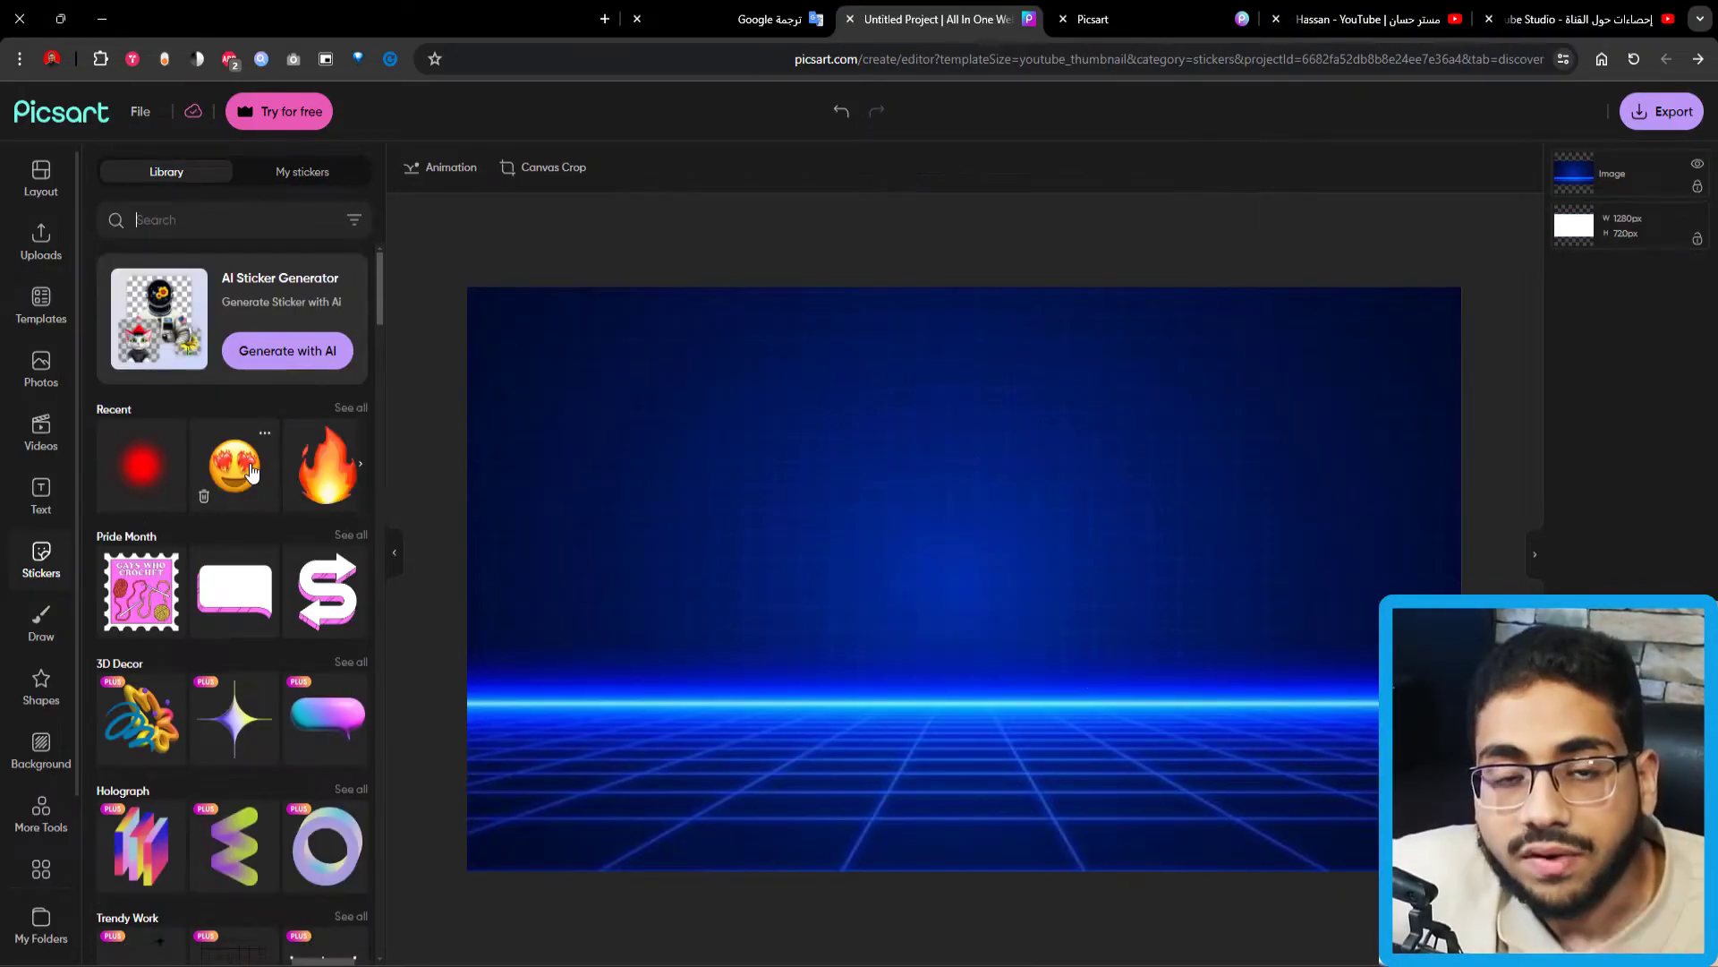
Search the stickers for "ايموجي", refine the search to "ايموجي سعيد" and look through the emojis offered.
mouse_move(204, 503)
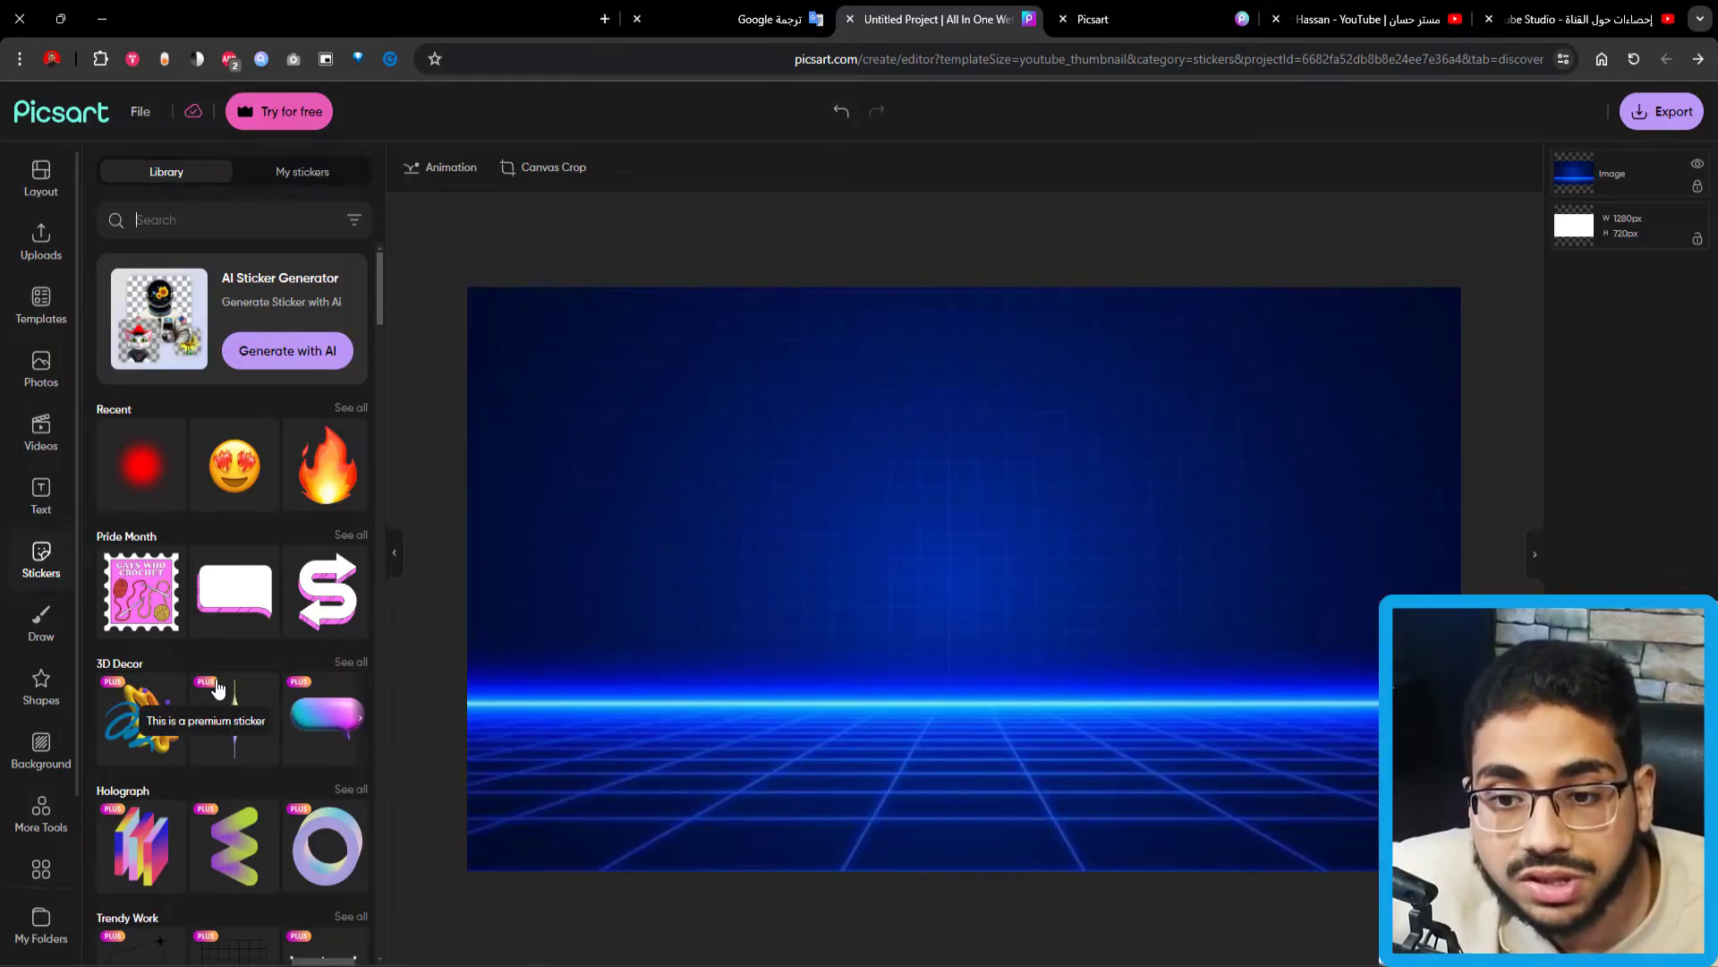
left_click(214, 208)
type("ايموجي")
double_click(225, 222)
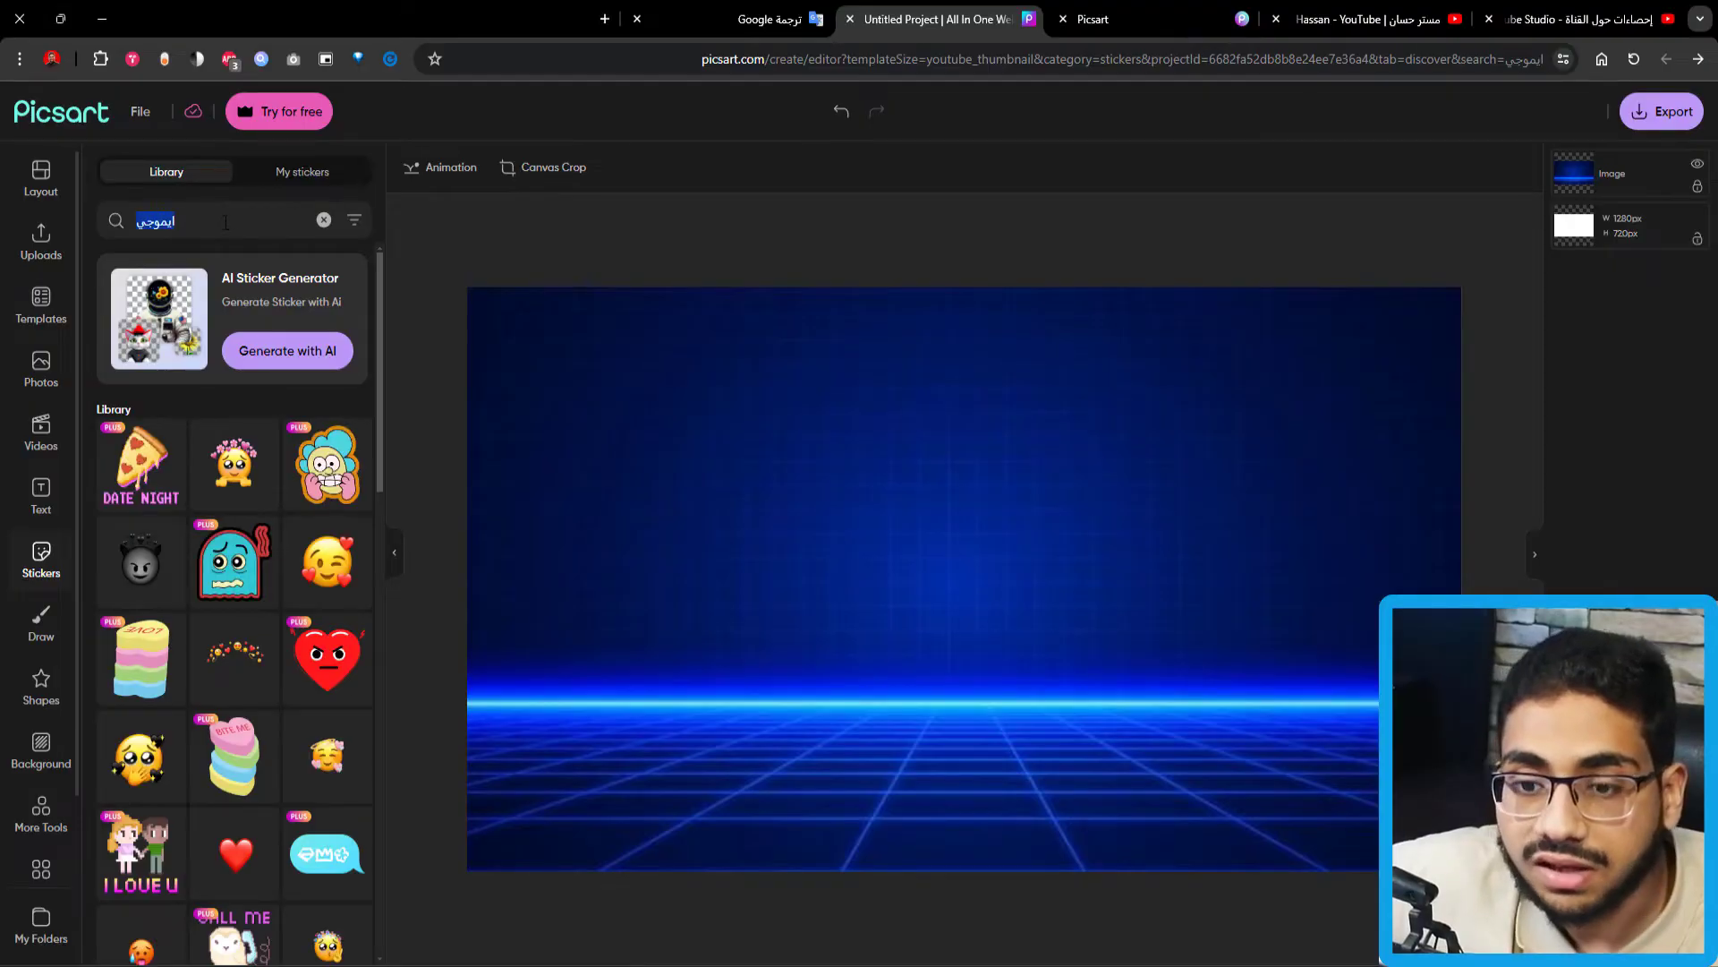
key("BackSpace")
type("ايموجي سعيد")
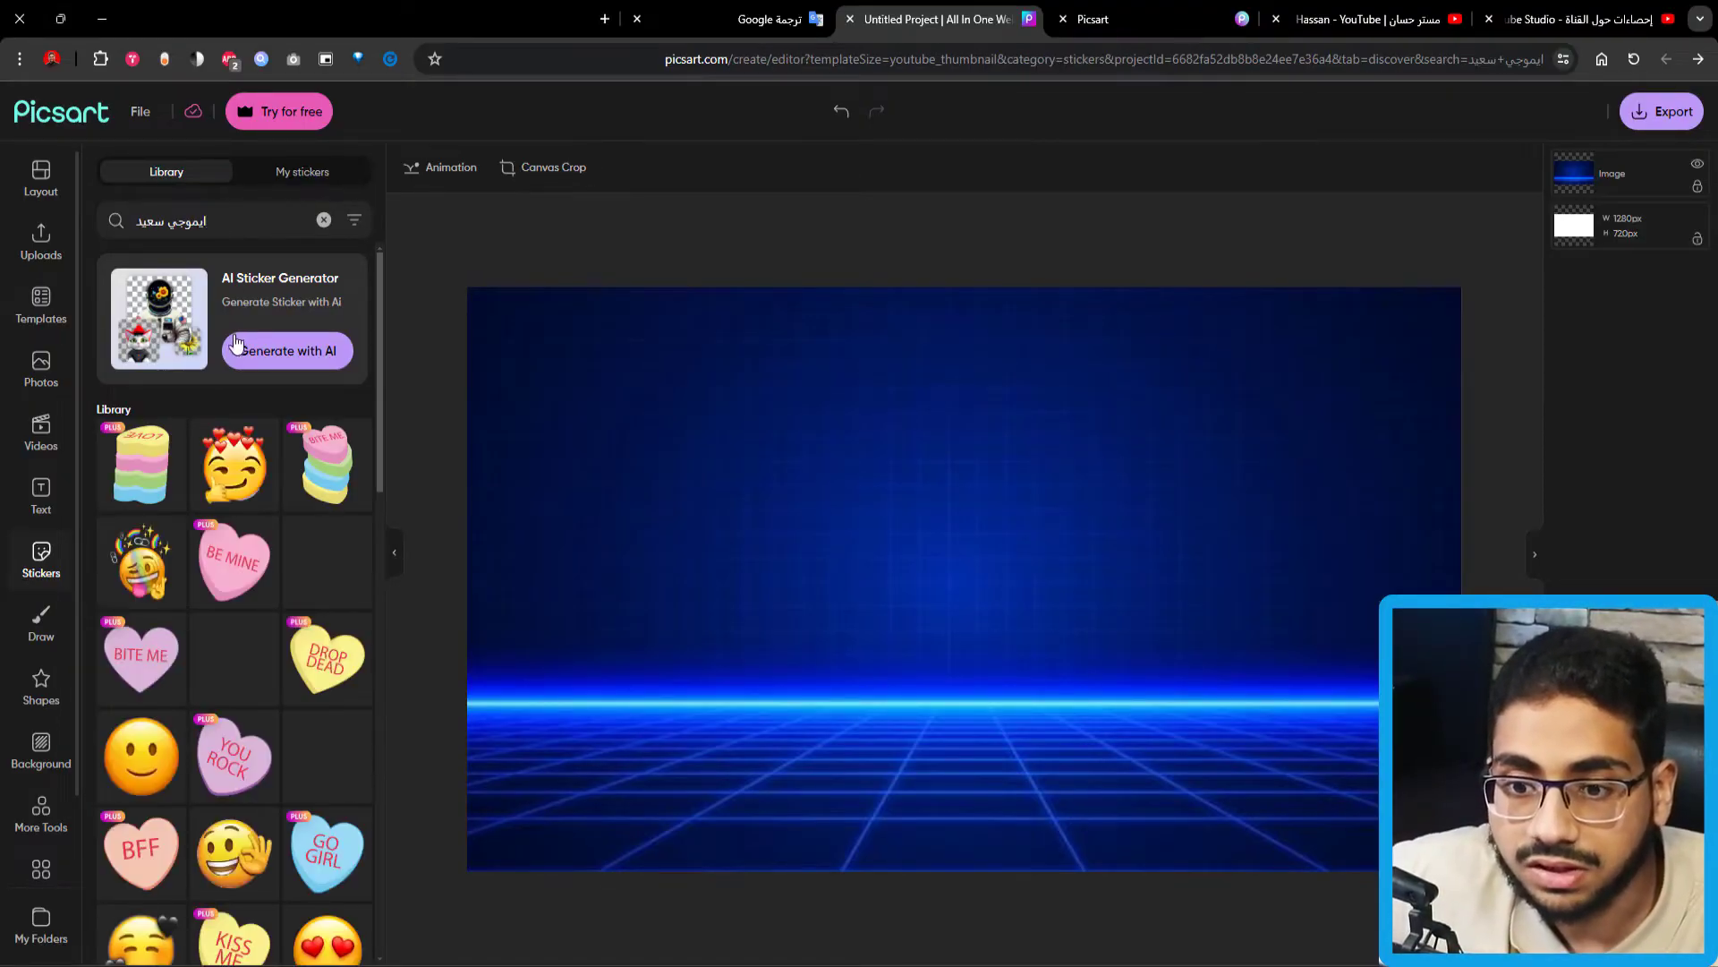
scroll(291, 444, "down", 5)
scroll(290, 445, "down", 5)
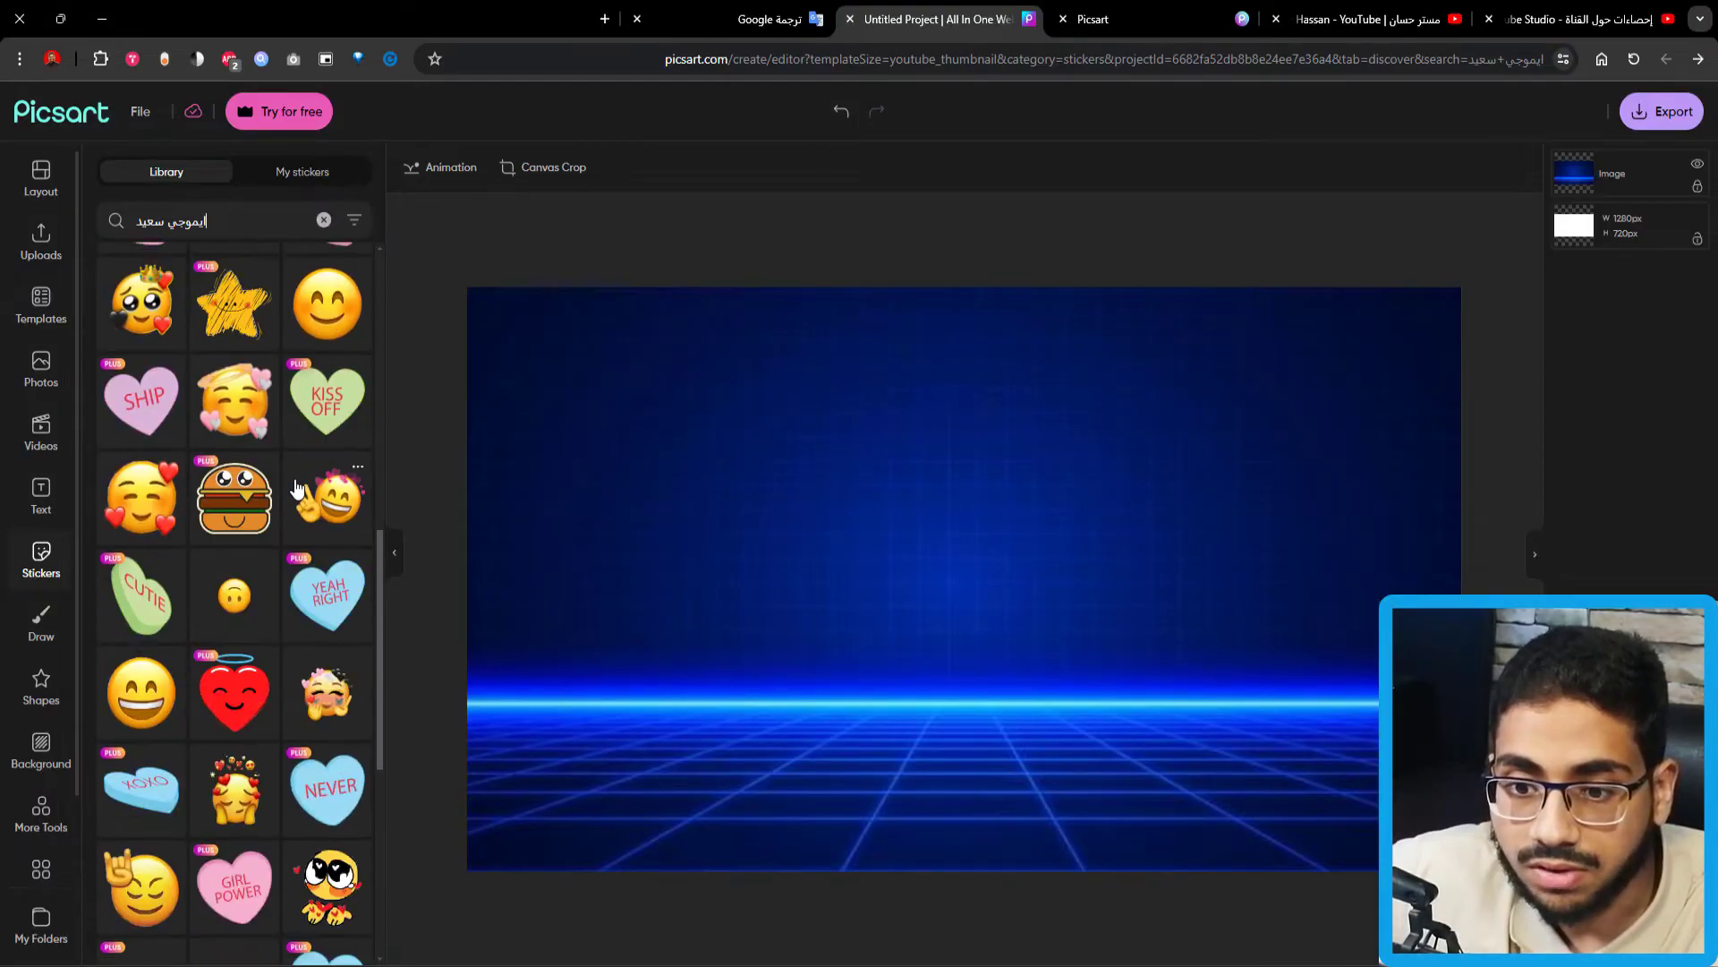
Try adding the grinning emoji and the slightly smiling emoji stickers, moving one to the left half of the canvas.
left_click(138, 694)
scroll(269, 556, "down", 4)
scroll(268, 556, "down", 3)
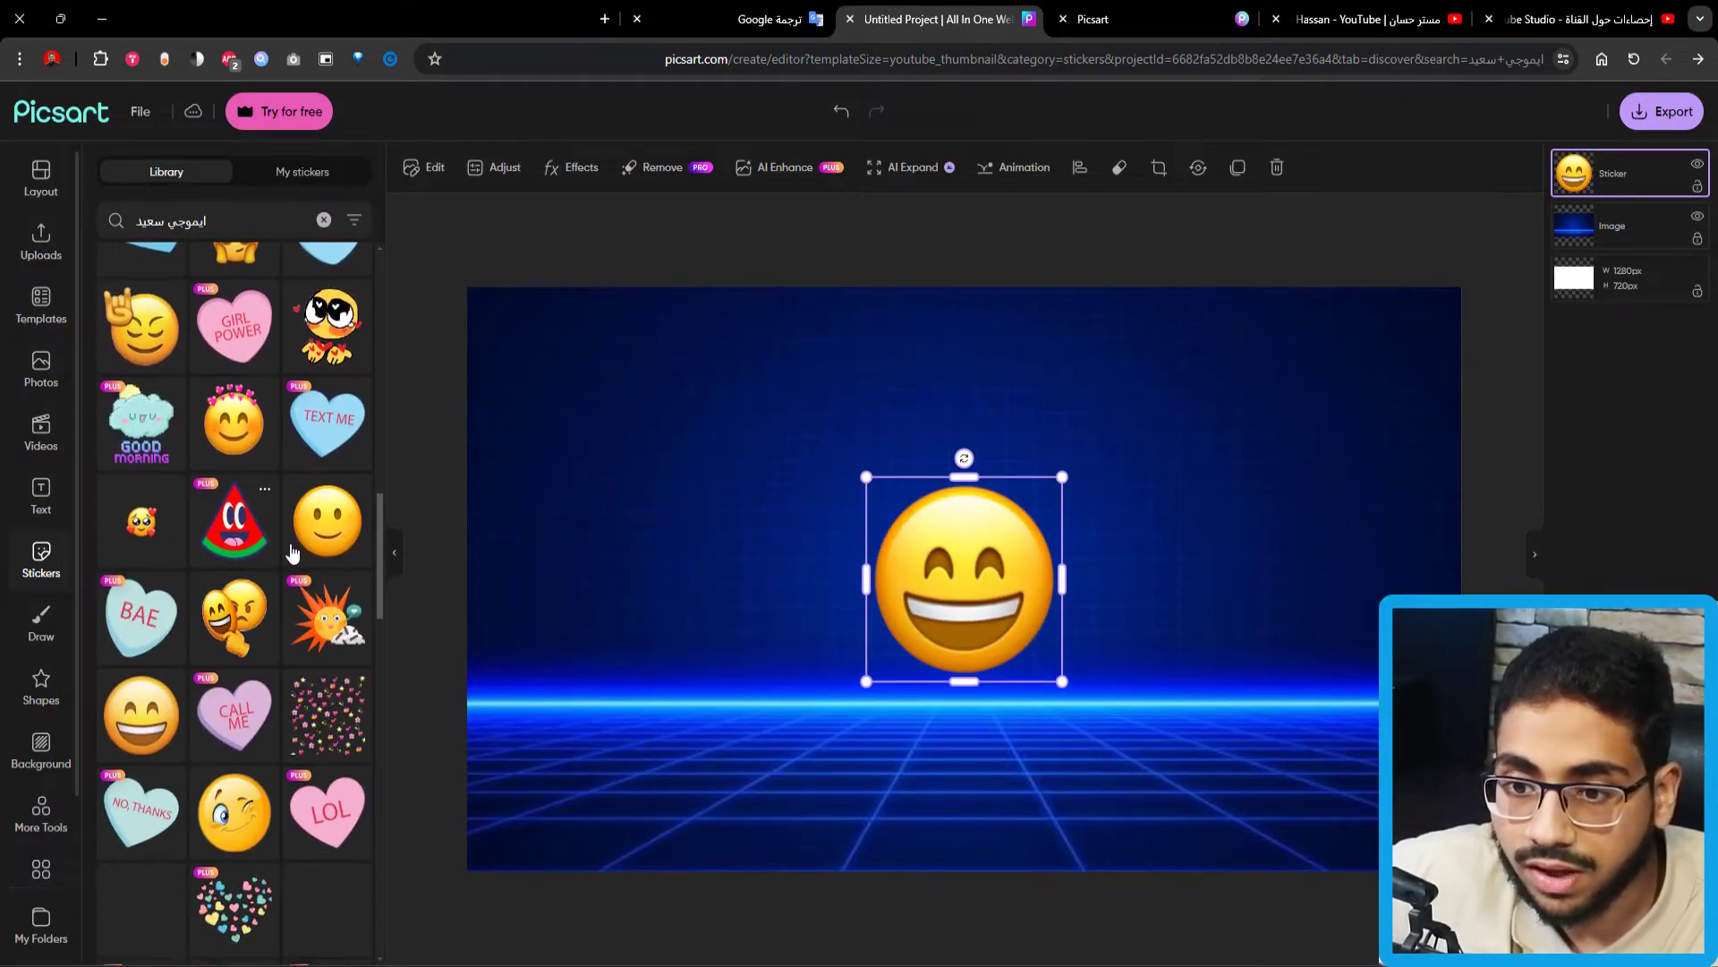
left_click(327, 521)
left_click_drag(881, 600, 622, 574)
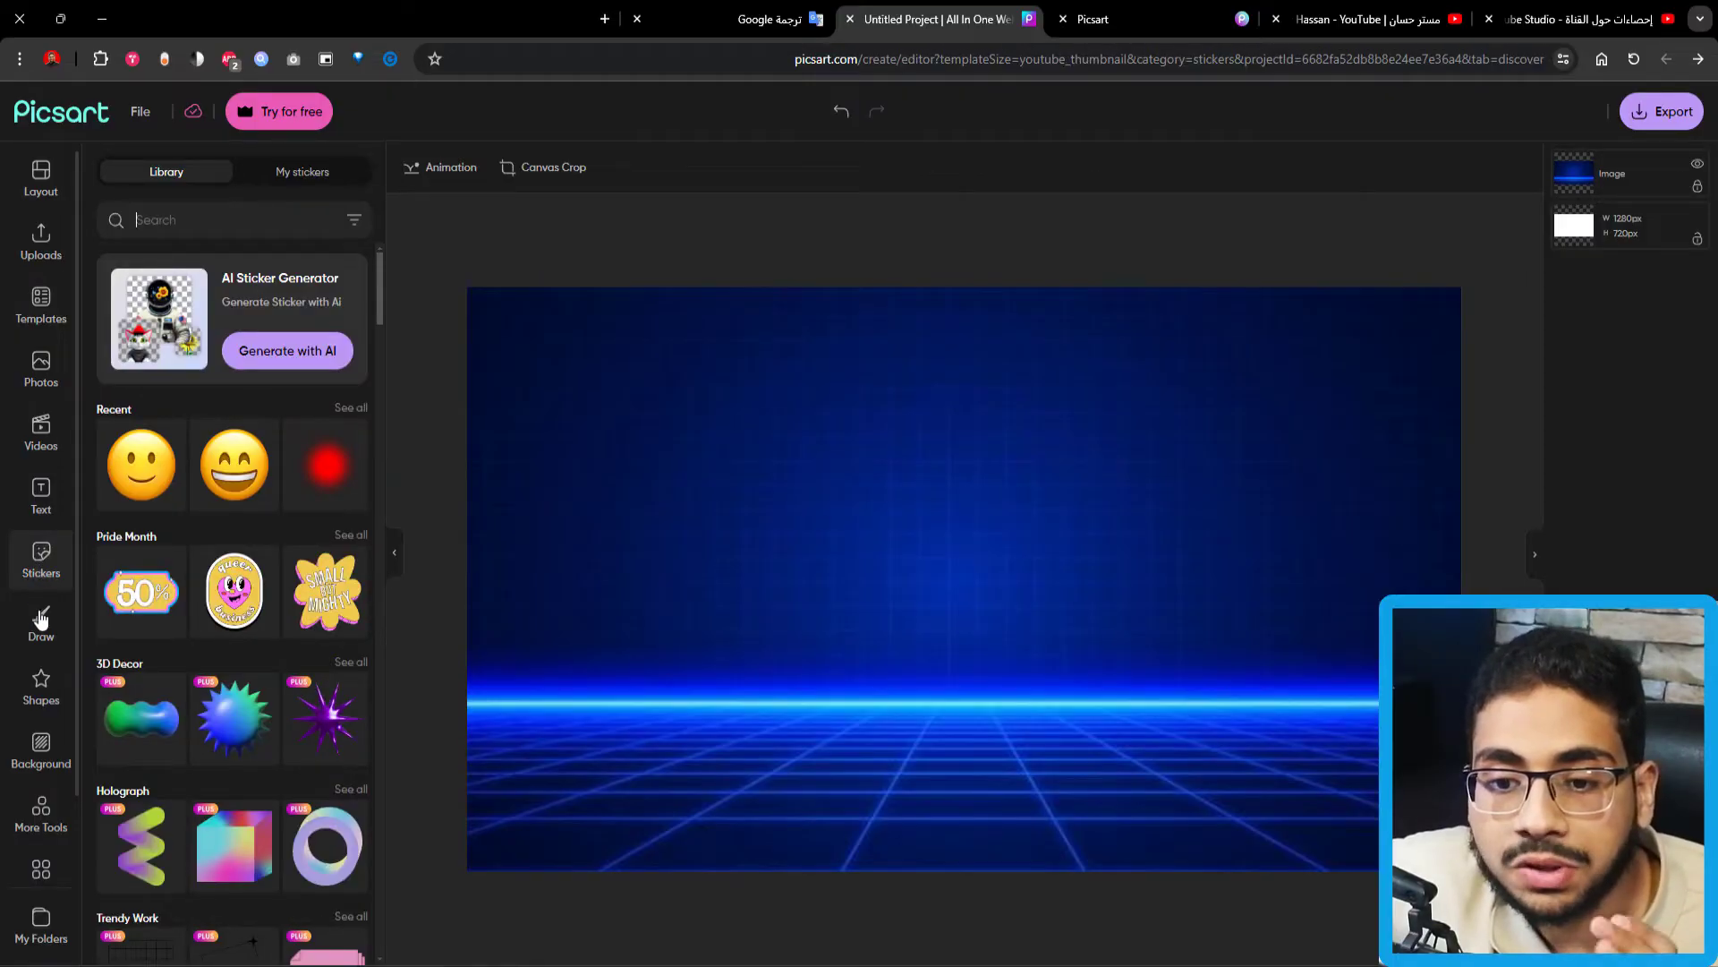
Try drawing black freehand strokes over the background with the Hard round and Rectangular brushes, and undo the last stroke.
left_click(41, 619)
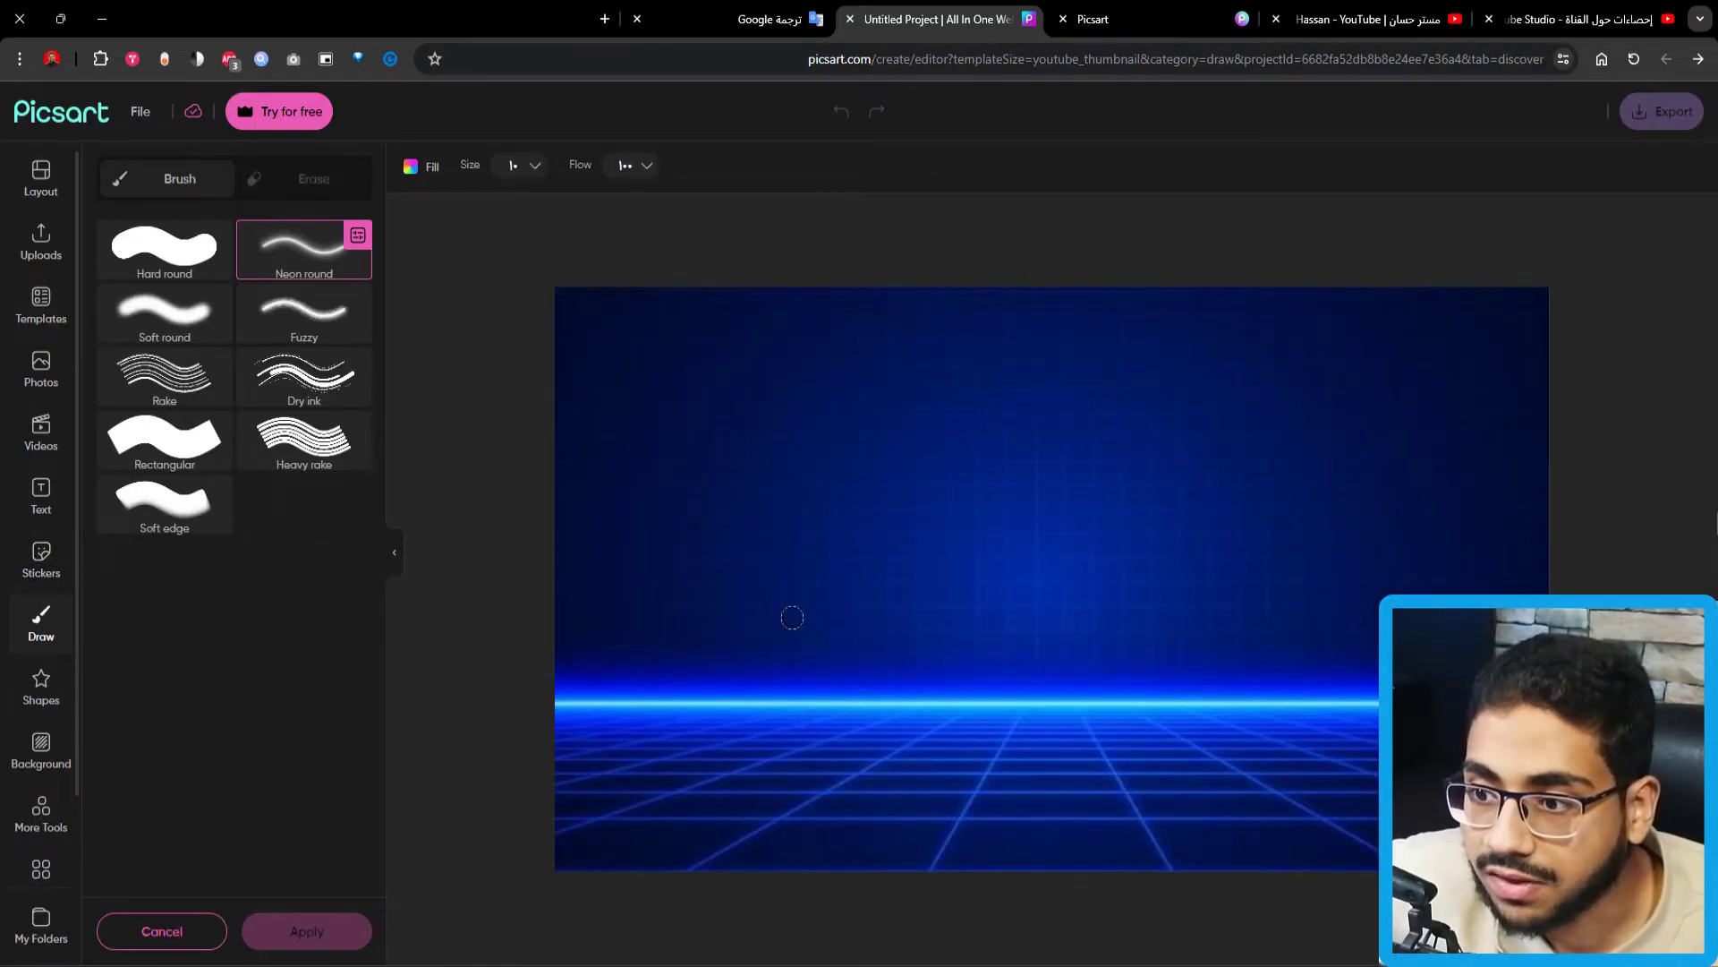
left_click(166, 265)
mouse_move(904, 387)
left_mouse_down()
mouse_move(1138, 637)
mouse_move(1303, 426)
mouse_move(1008, 624)
mouse_move(731, 438)
mouse_move(989, 419)
left_mouse_up()
left_click_drag(1258, 398, 663, 743)
left_click(681, 447)
left_click_drag(680, 448, 1378, 832)
mouse_move(1334, 613)
left_mouse_down()
mouse_move(931, 716)
mouse_move(814, 597)
left_mouse_up()
left_click(164, 439)
left_click_drag(1337, 340, 998, 401)
mouse_move(908, 483)
left_mouse_down()
mouse_move(1323, 453)
mouse_move(1058, 658)
left_mouse_up()
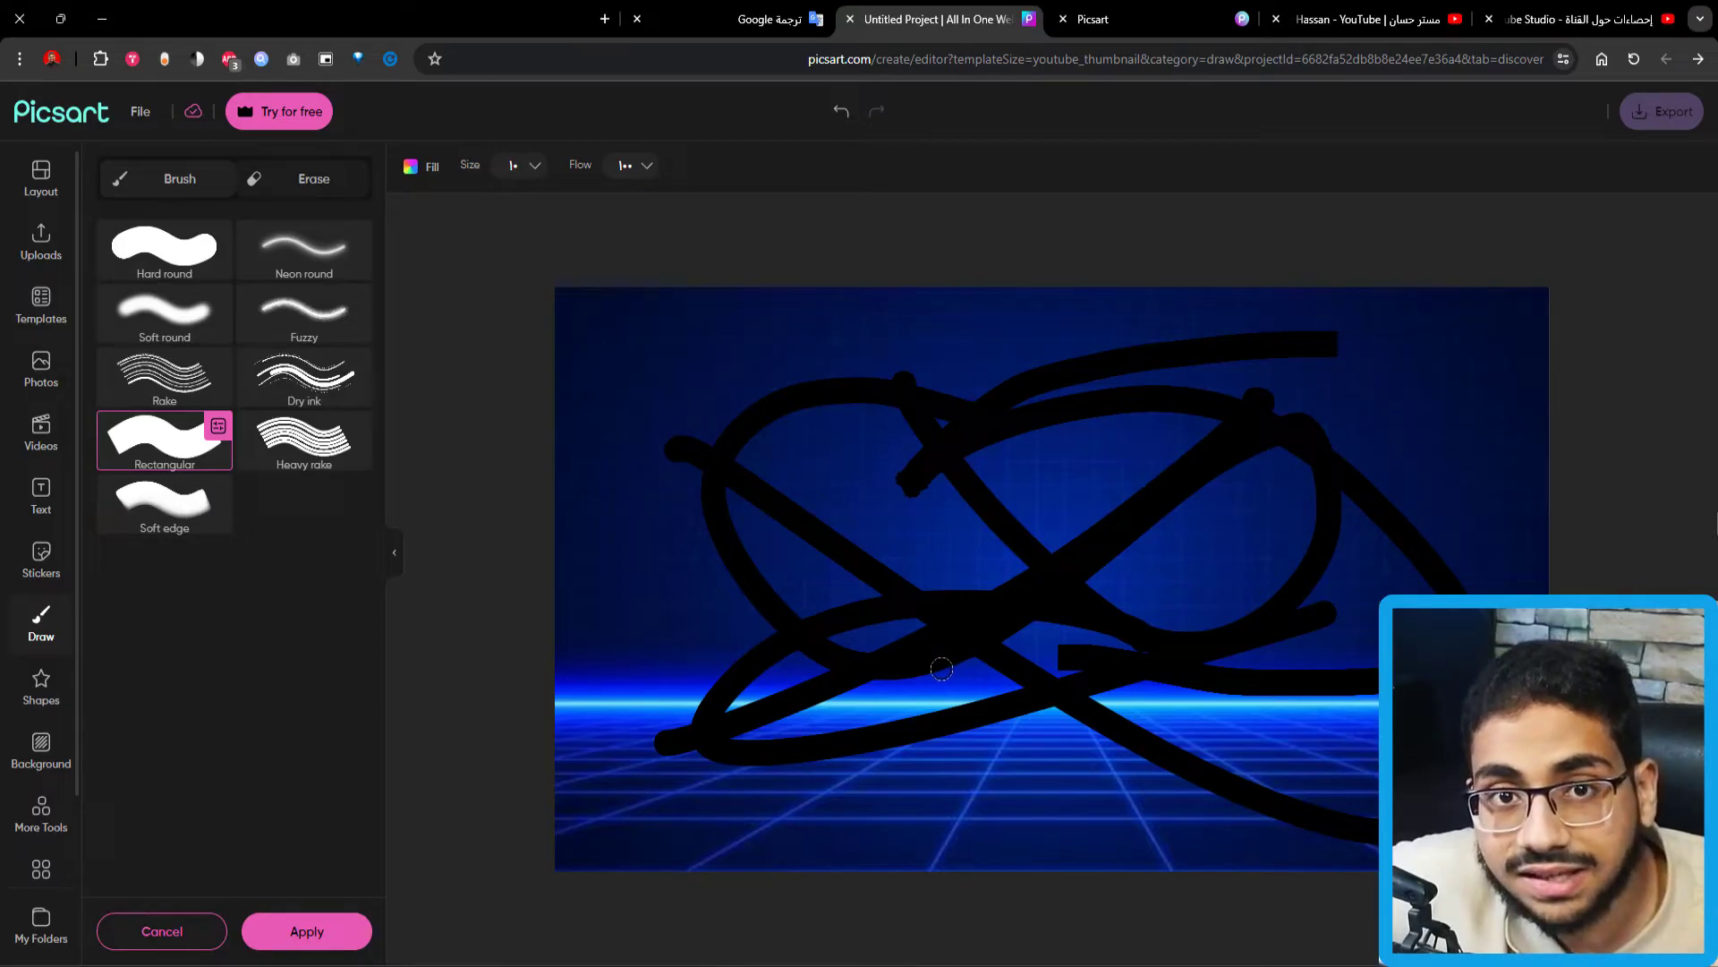
key("ctrl+z")
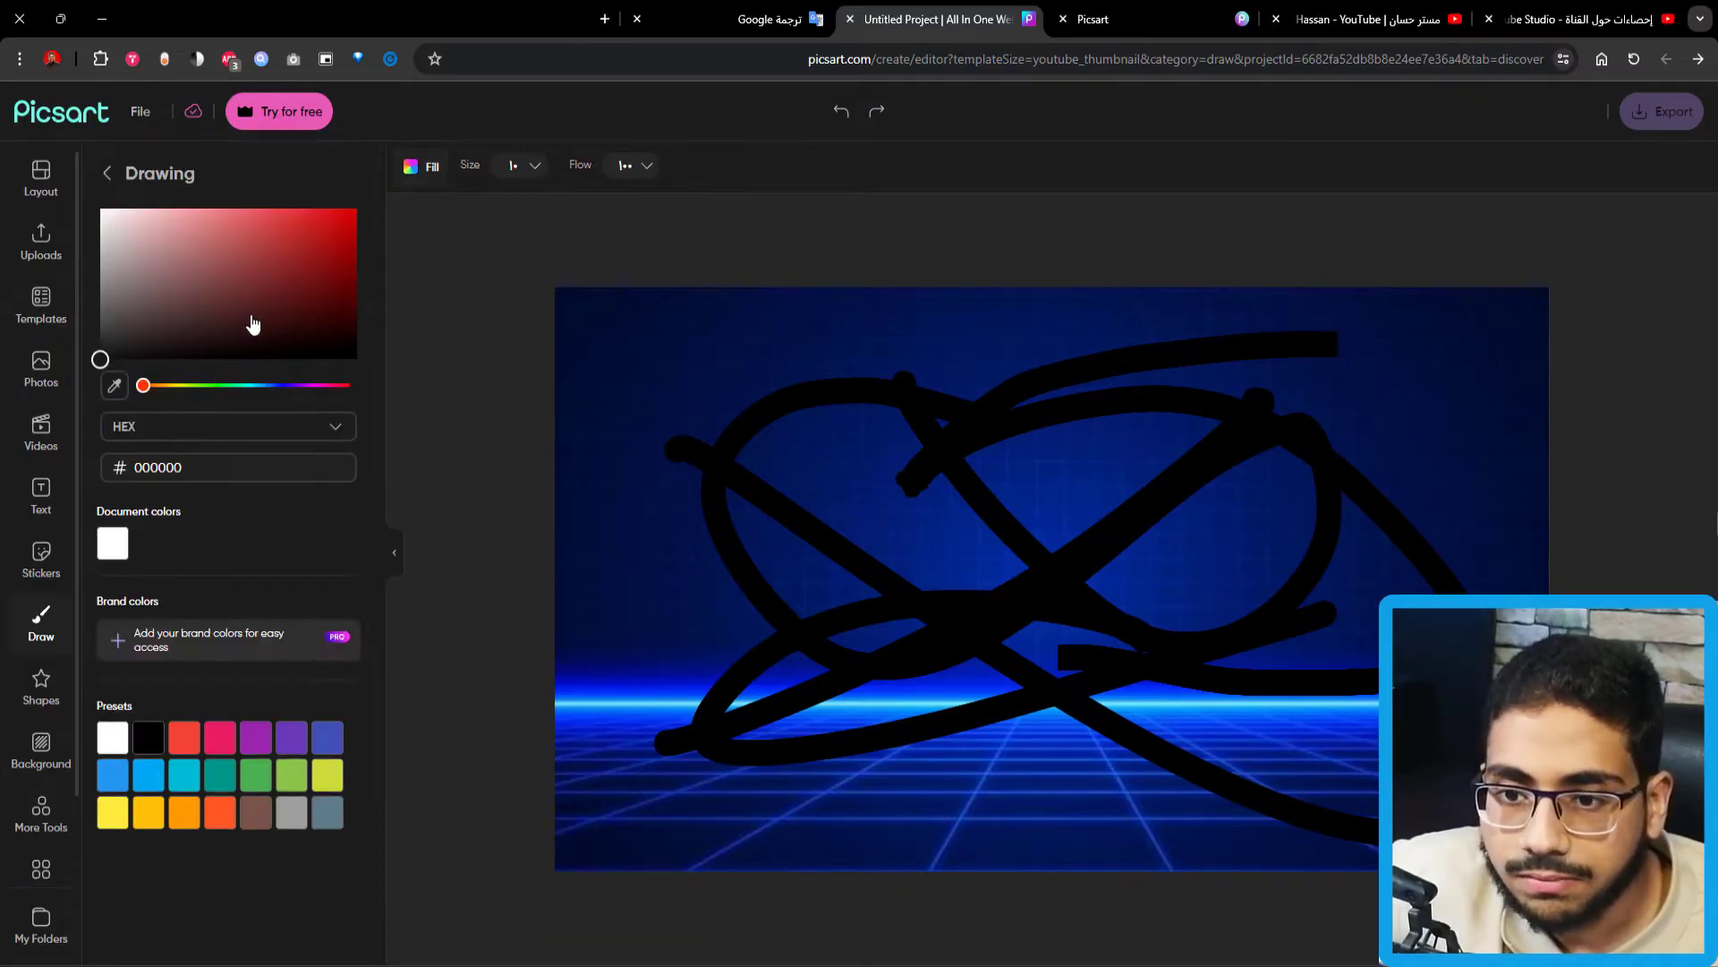
Try drawing freehand strokes across the canvas in dark green and in bright green.
mouse_move(142, 385)
left_mouse_down()
mouse_move(307, 384)
mouse_move(173, 385)
mouse_move(210, 385)
left_mouse_up()
left_click(295, 279)
left_click_drag(351, 208, 362, 334)
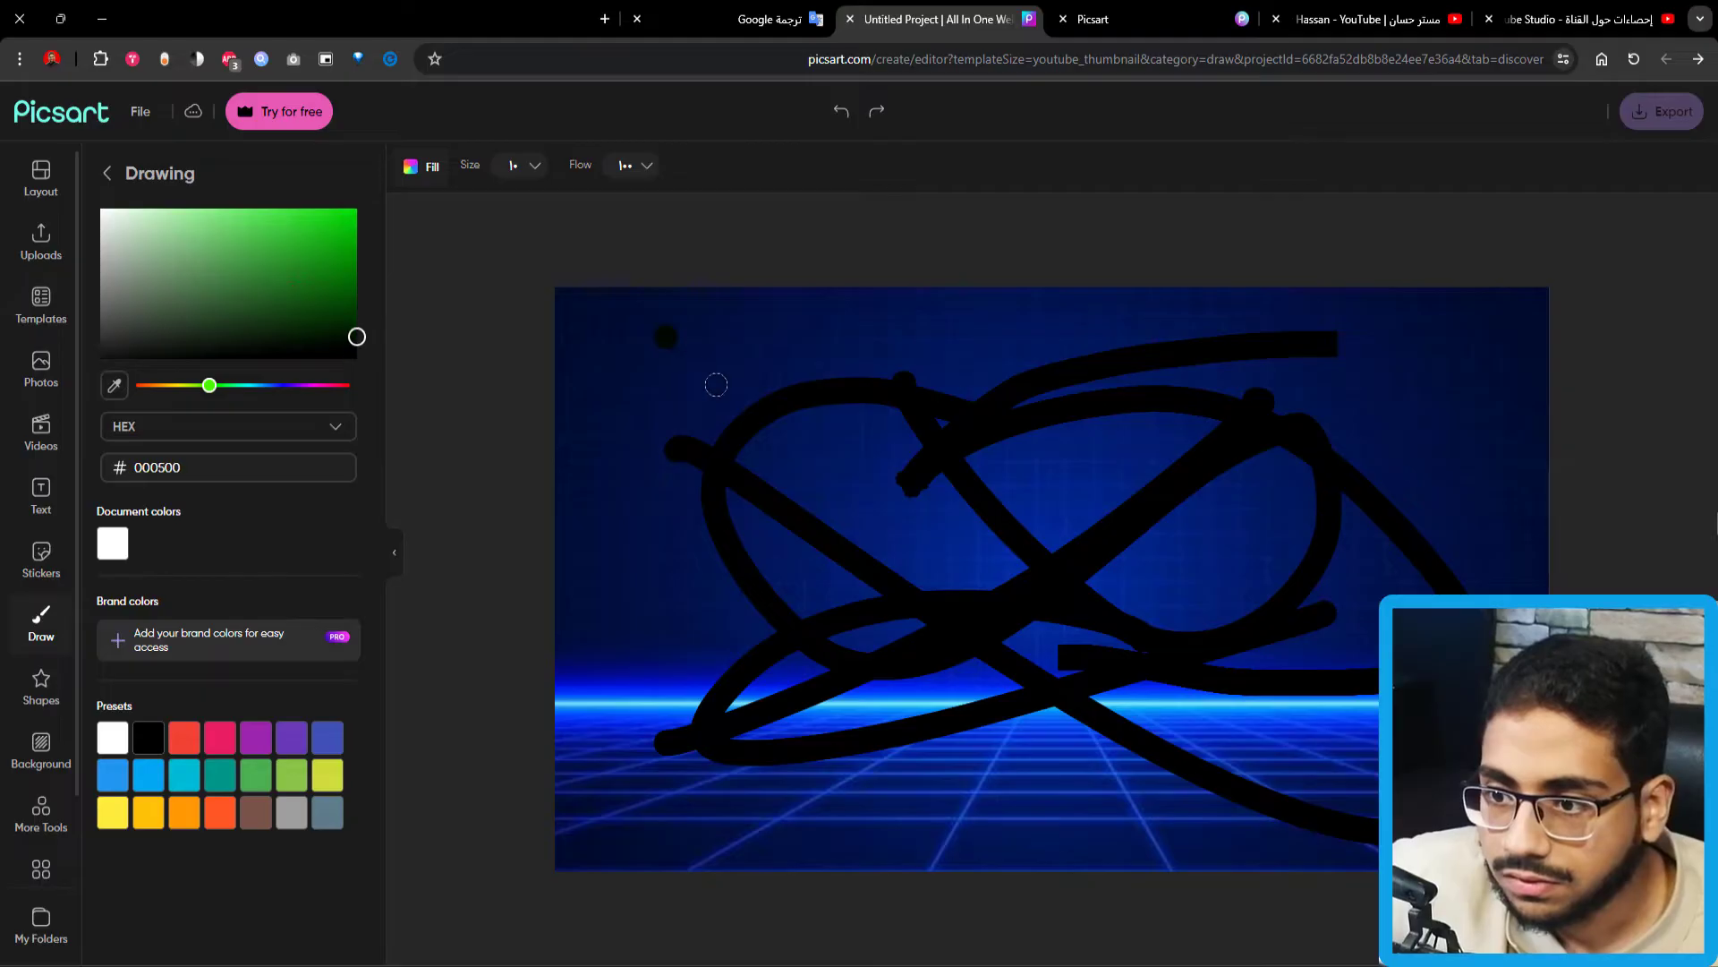
left_click_drag(666, 338, 1078, 434)
left_click(341, 288)
left_click(337, 230)
left_click(338, 222)
left_click_drag(857, 414, 1163, 466)
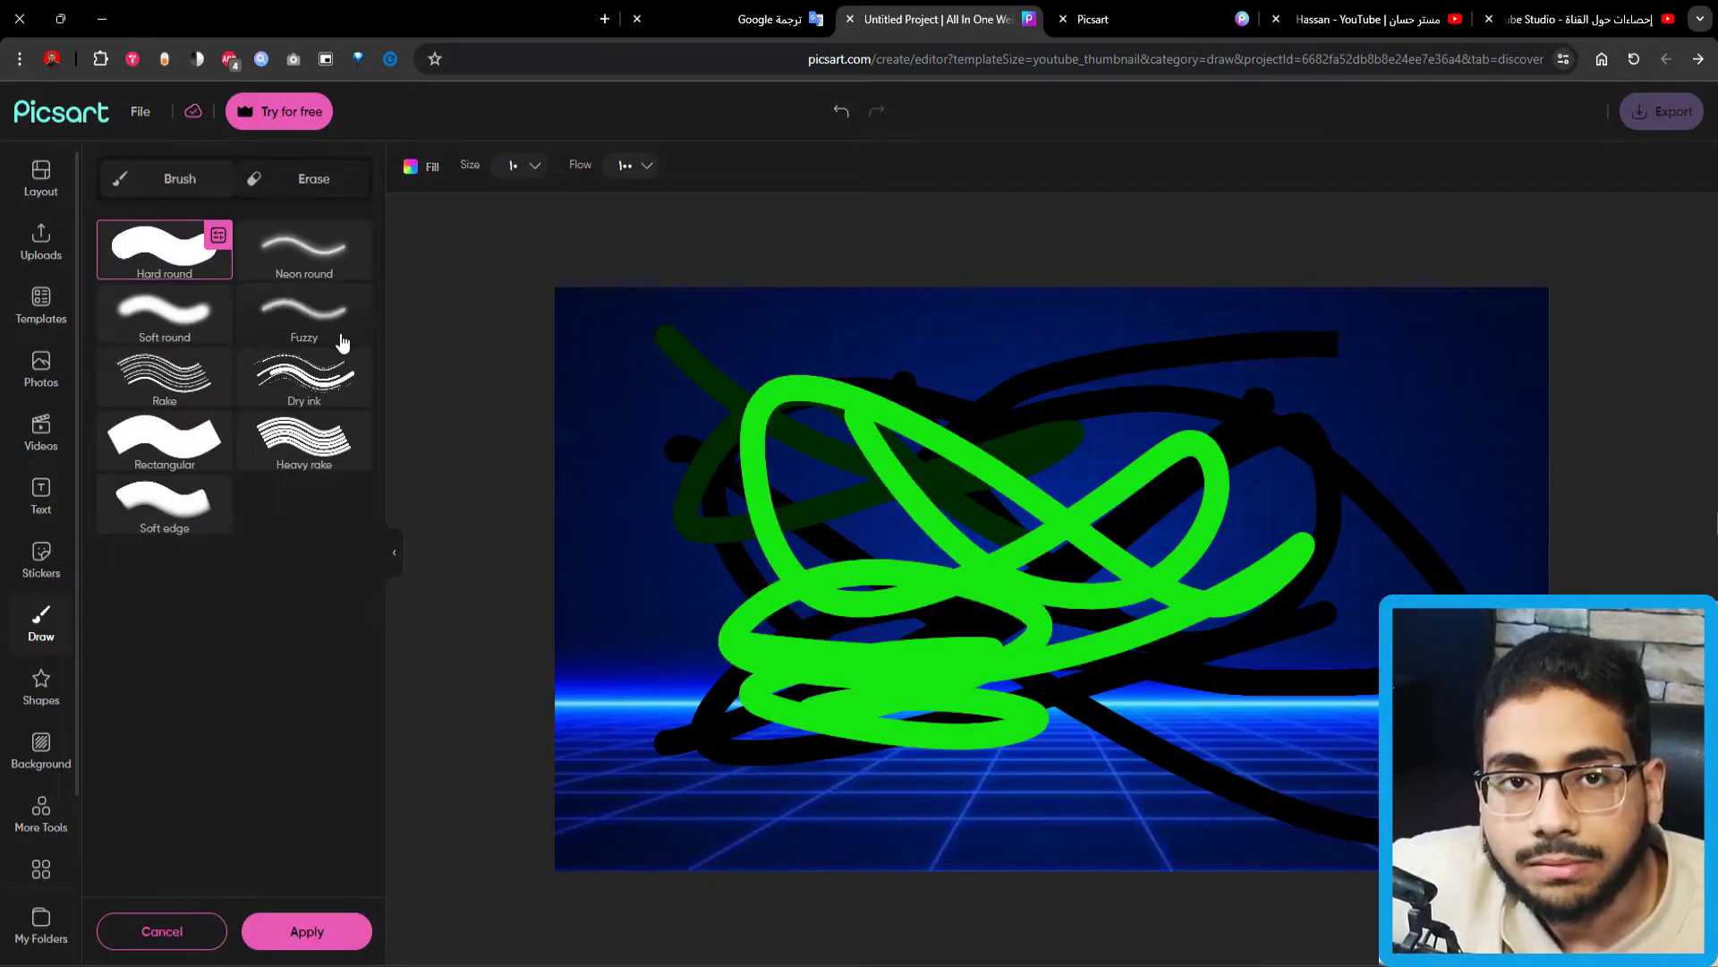
Erase the freehand strokes with the Hard round eraser, enlarging its size for the remaining patches.
left_click(309, 176)
mouse_move(948, 407)
left_mouse_down()
mouse_move(940, 652)
mouse_move(1019, 439)
left_mouse_up()
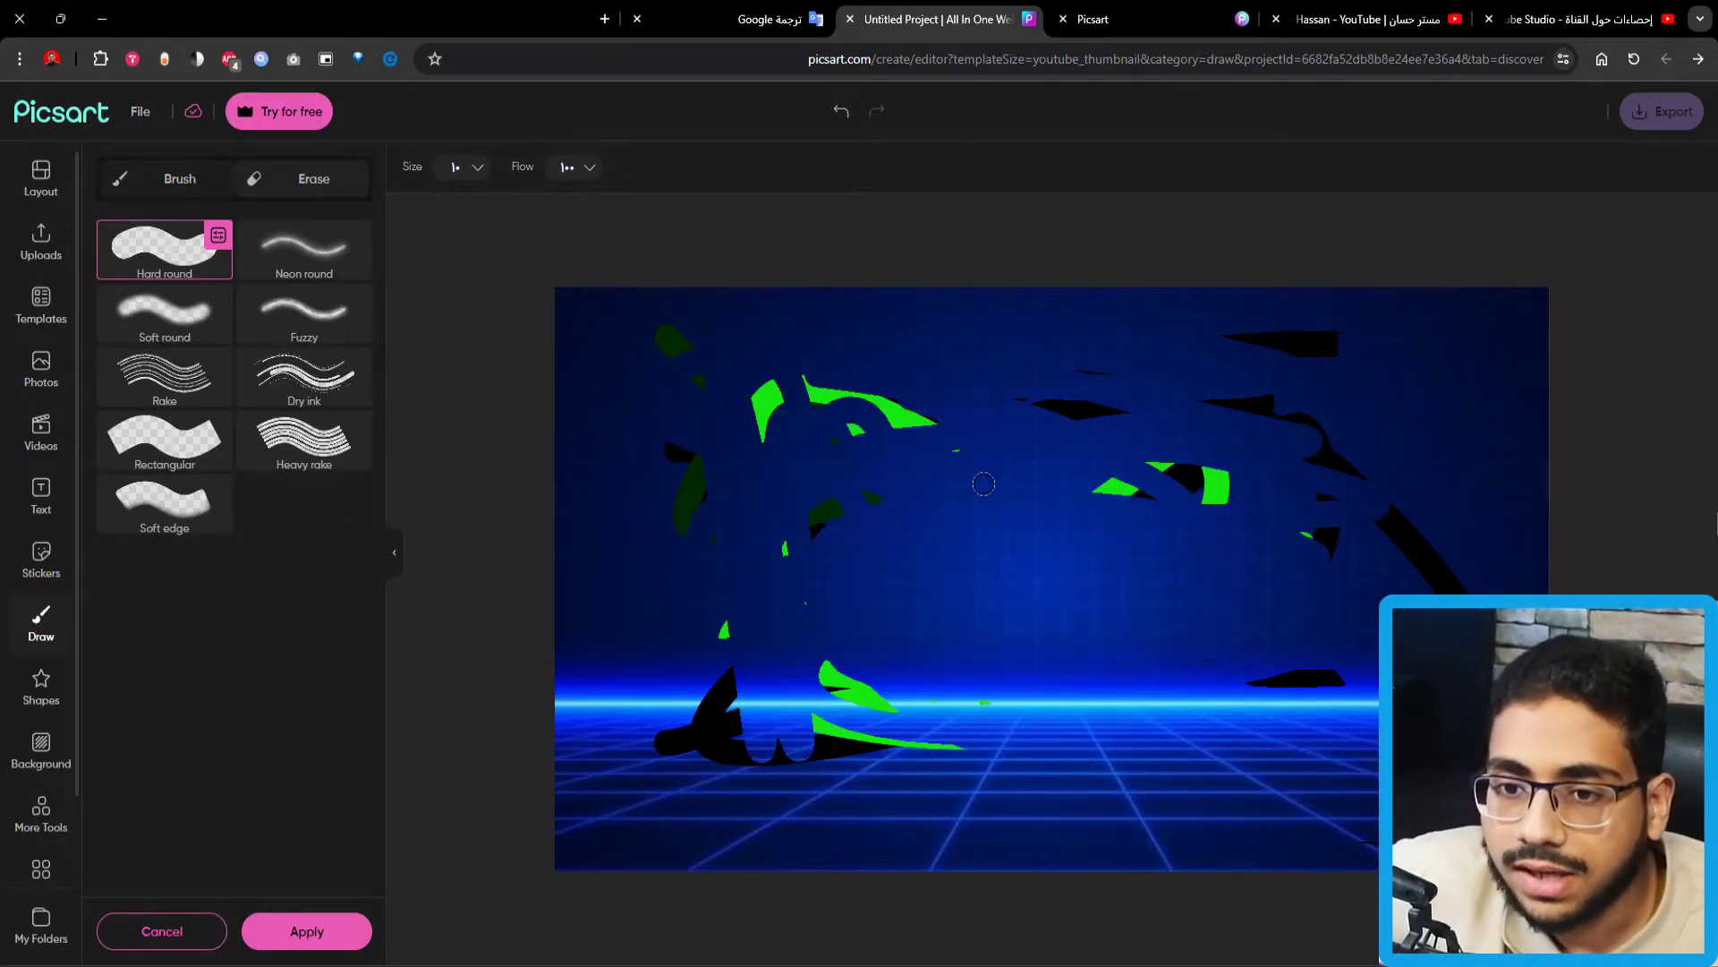
left_click(218, 236)
left_click_drag(204, 361, 252, 361)
mouse_move(931, 416)
left_mouse_down()
mouse_move(665, 517)
mouse_move(689, 725)
mouse_move(931, 747)
mouse_move(717, 699)
mouse_move(860, 511)
mouse_move(1250, 346)
left_mouse_up()
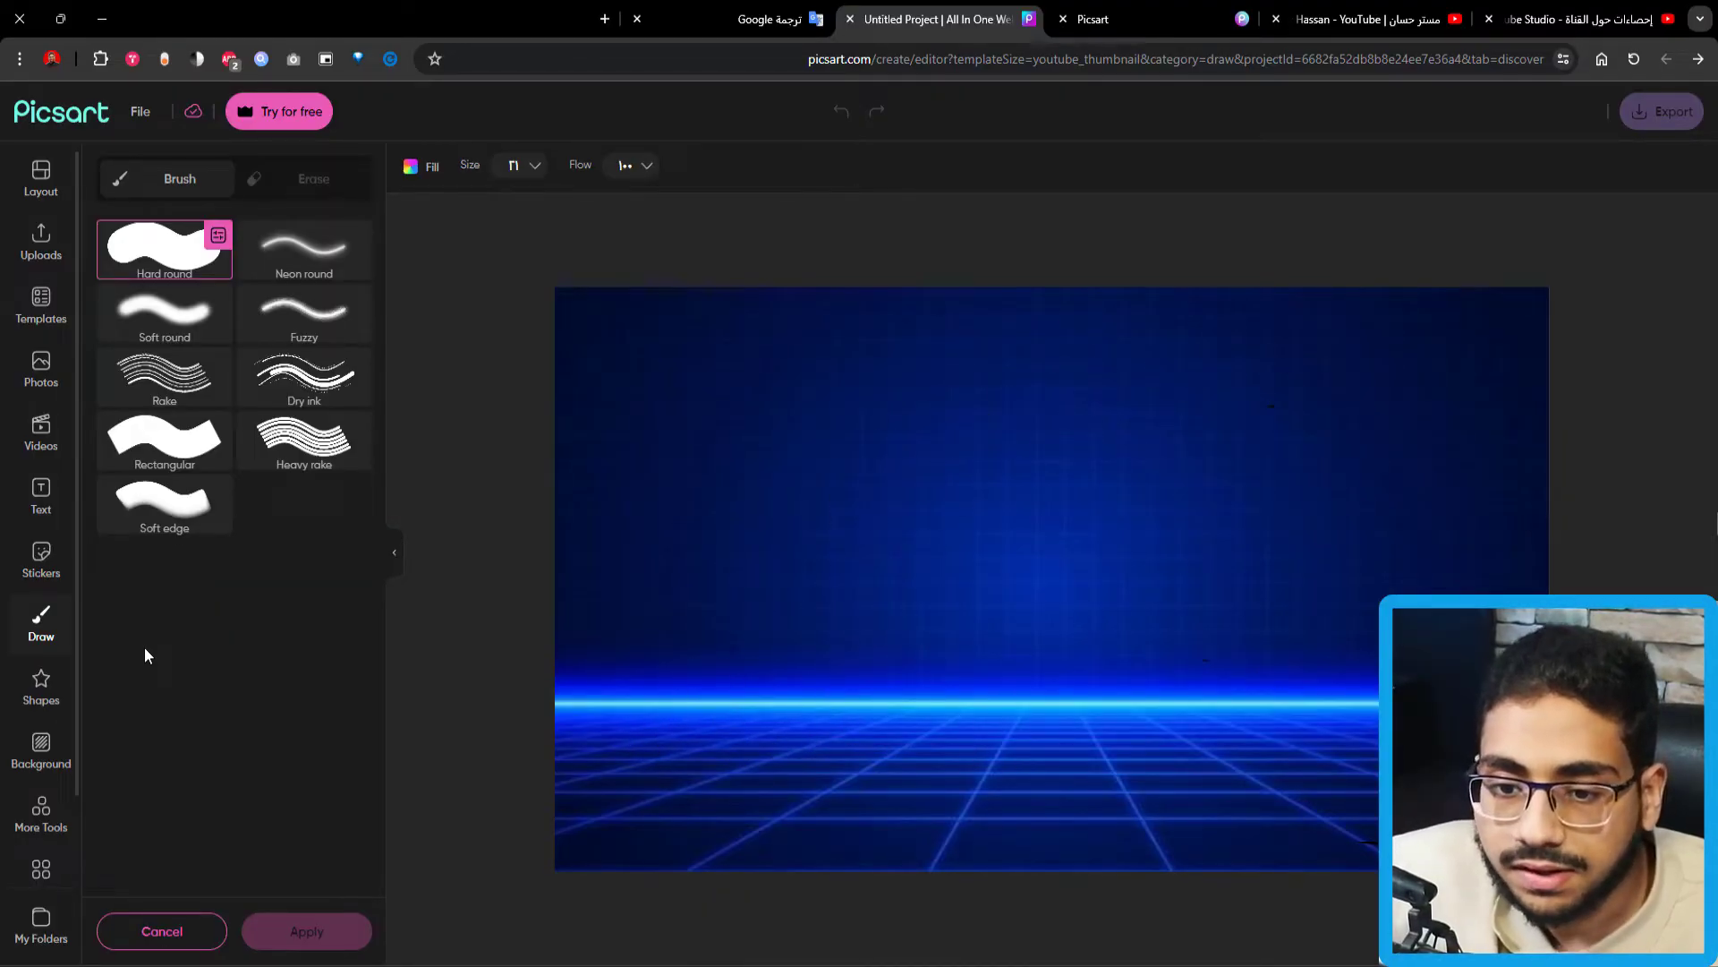
Add a circle from the shapes library and move it to the left side of the canvas.
left_click(57, 692)
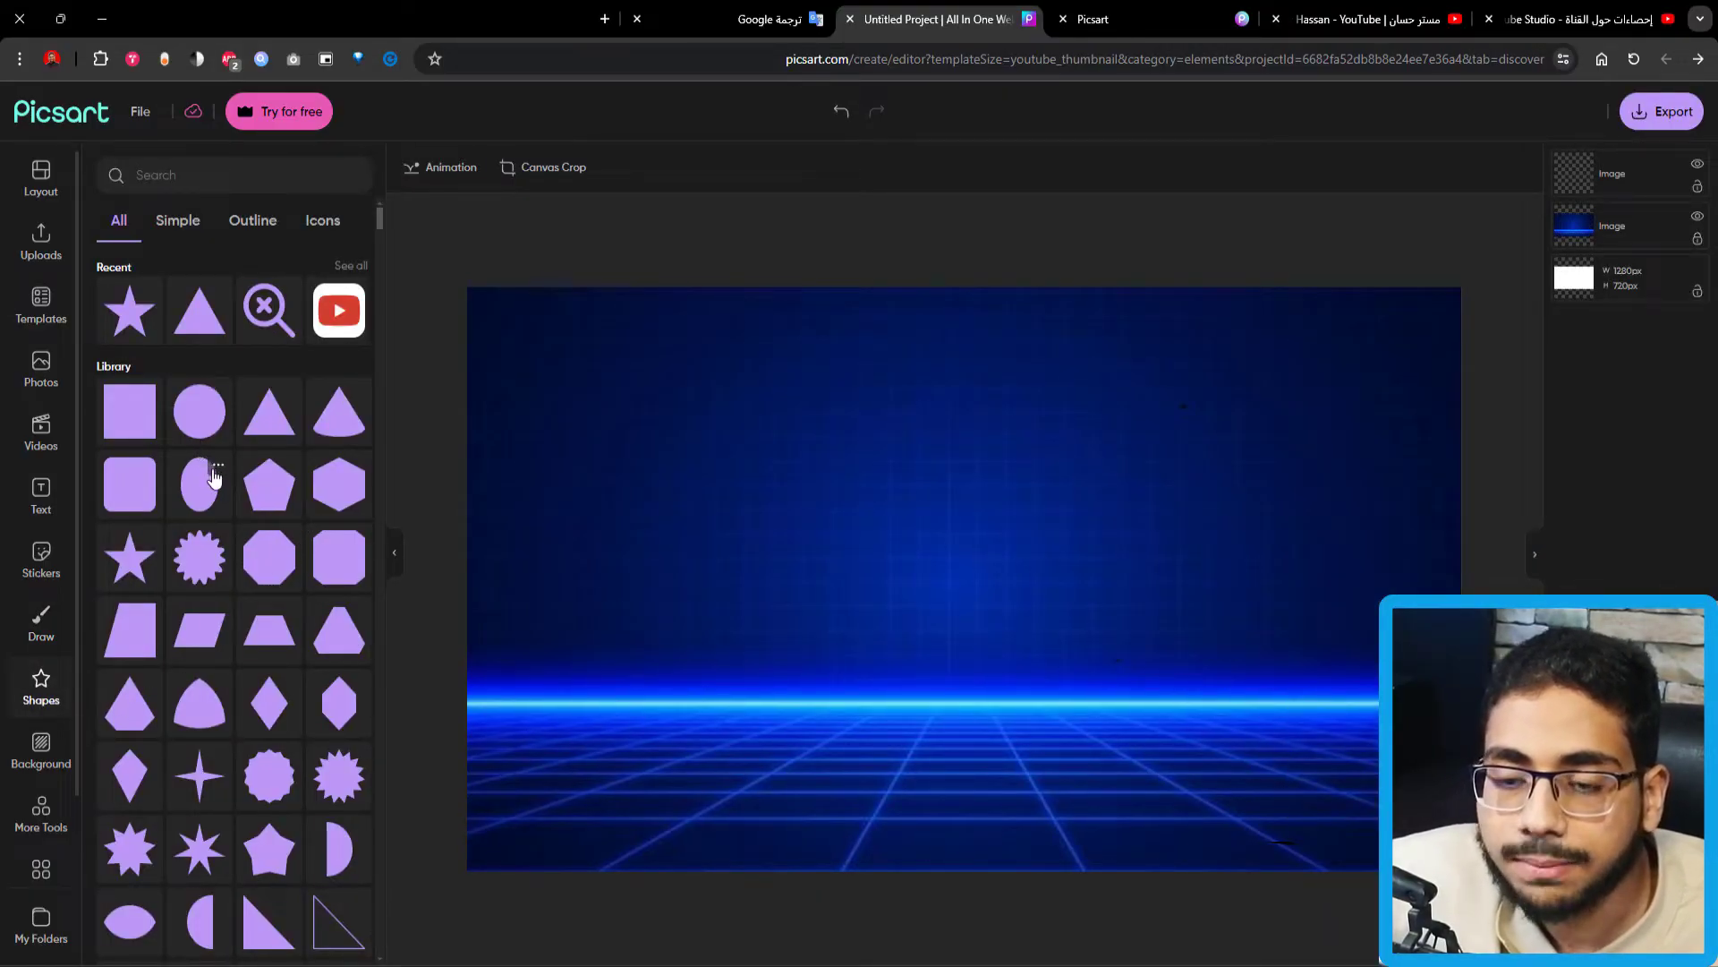
left_click(200, 410)
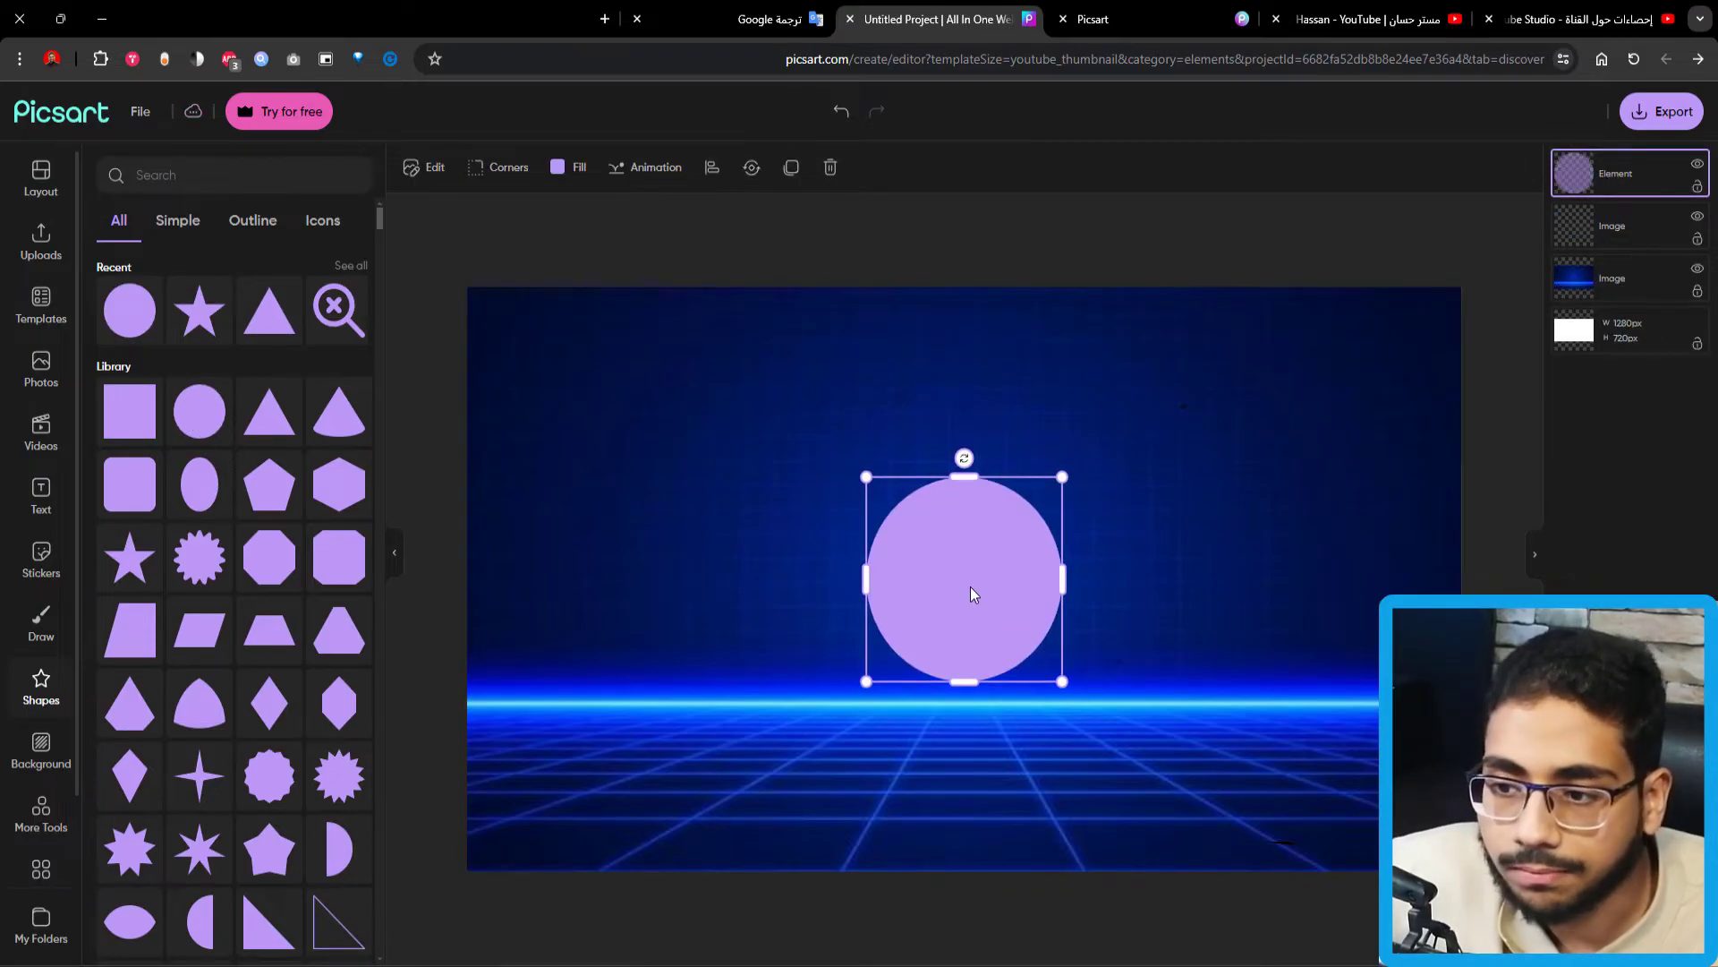
left_click_drag(971, 588, 667, 547)
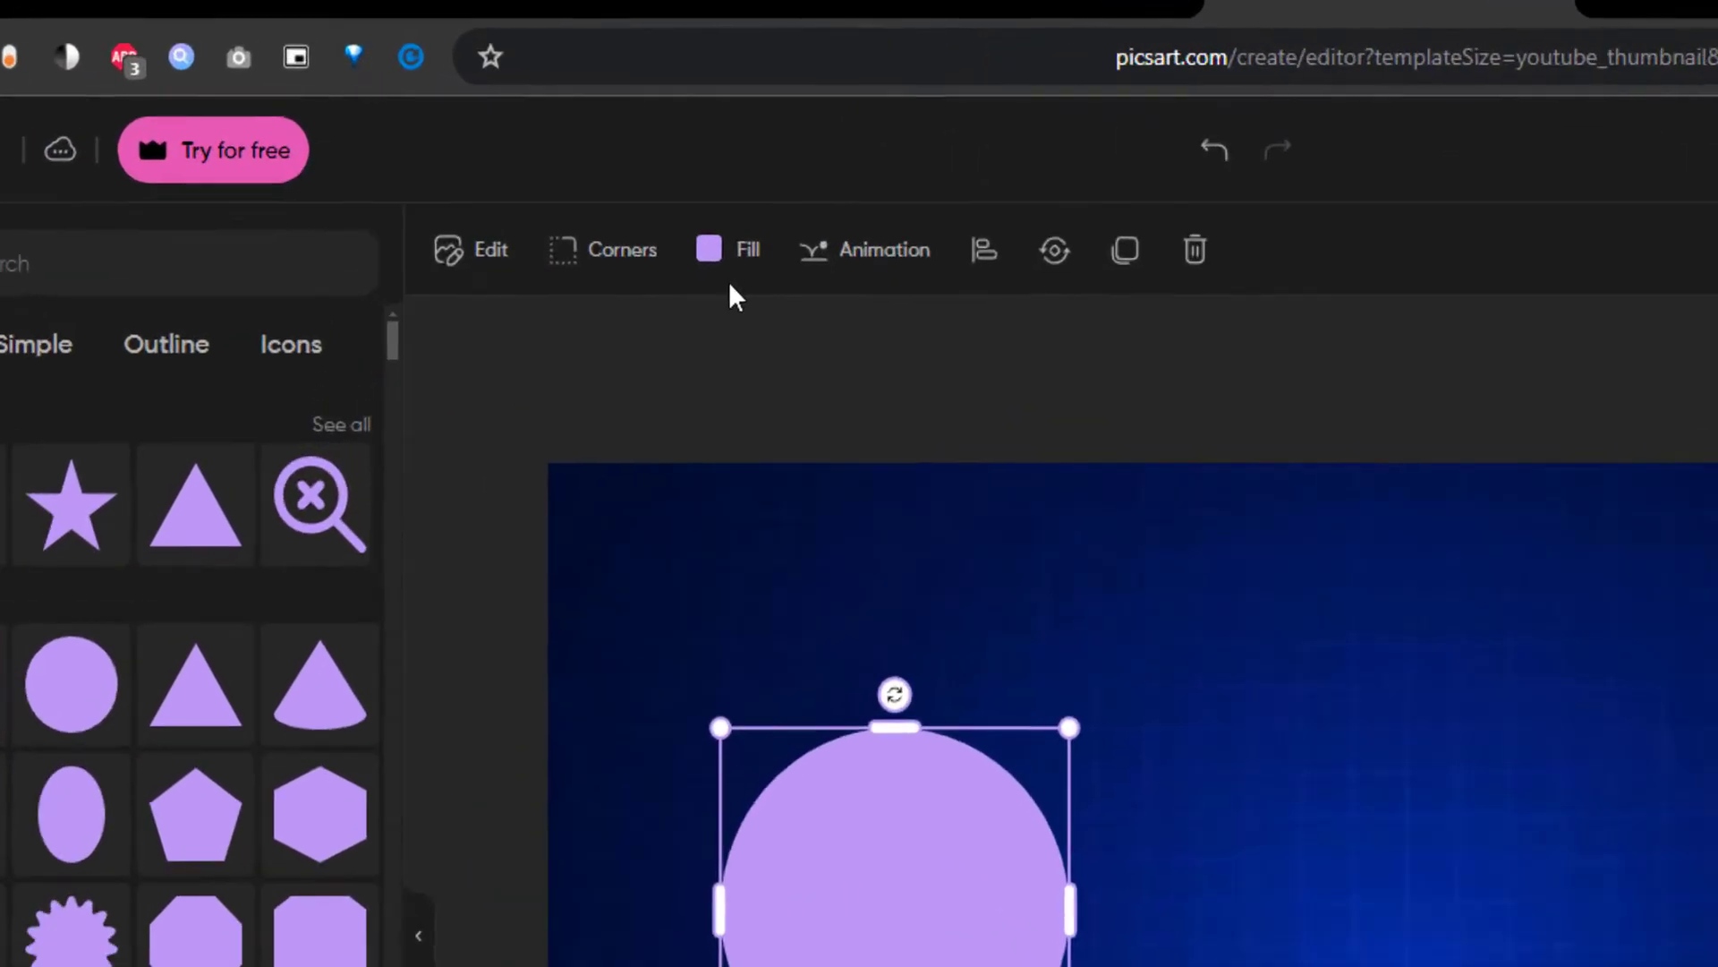
Change the circle's solid fill to the lime green a8e515.
left_click(571, 172)
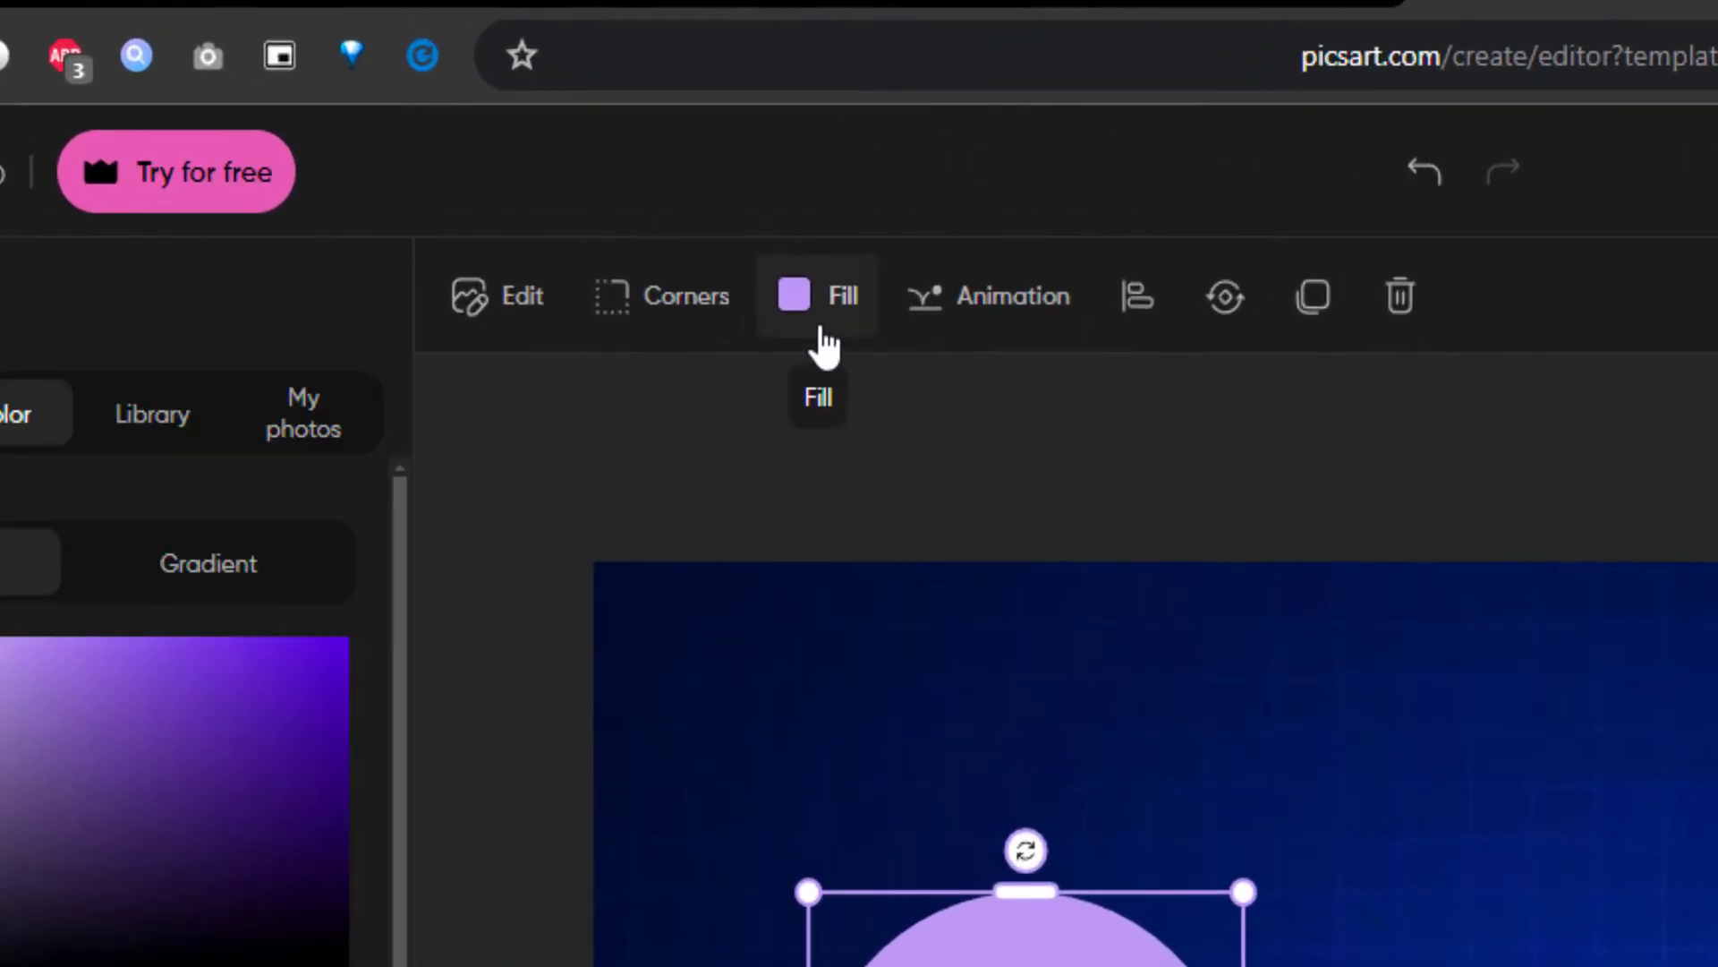
left_click(205, 332)
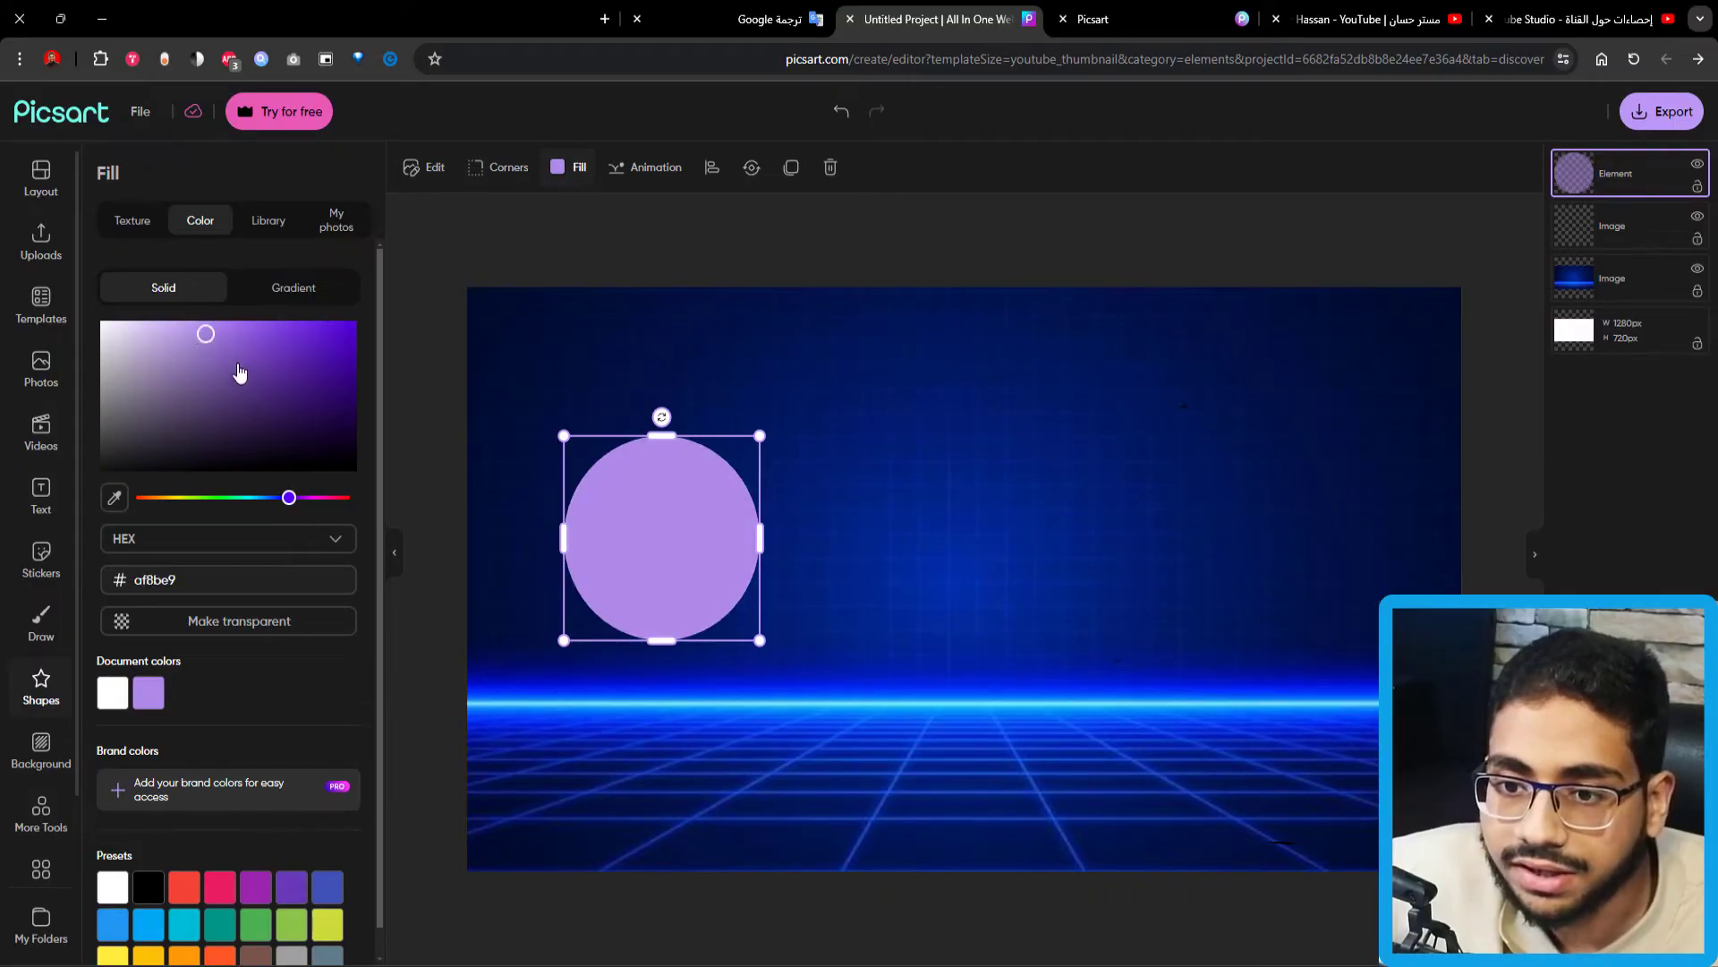
left_click_drag(239, 371, 352, 323)
left_click_drag(288, 496, 185, 497)
left_click_drag(220, 435, 336, 337)
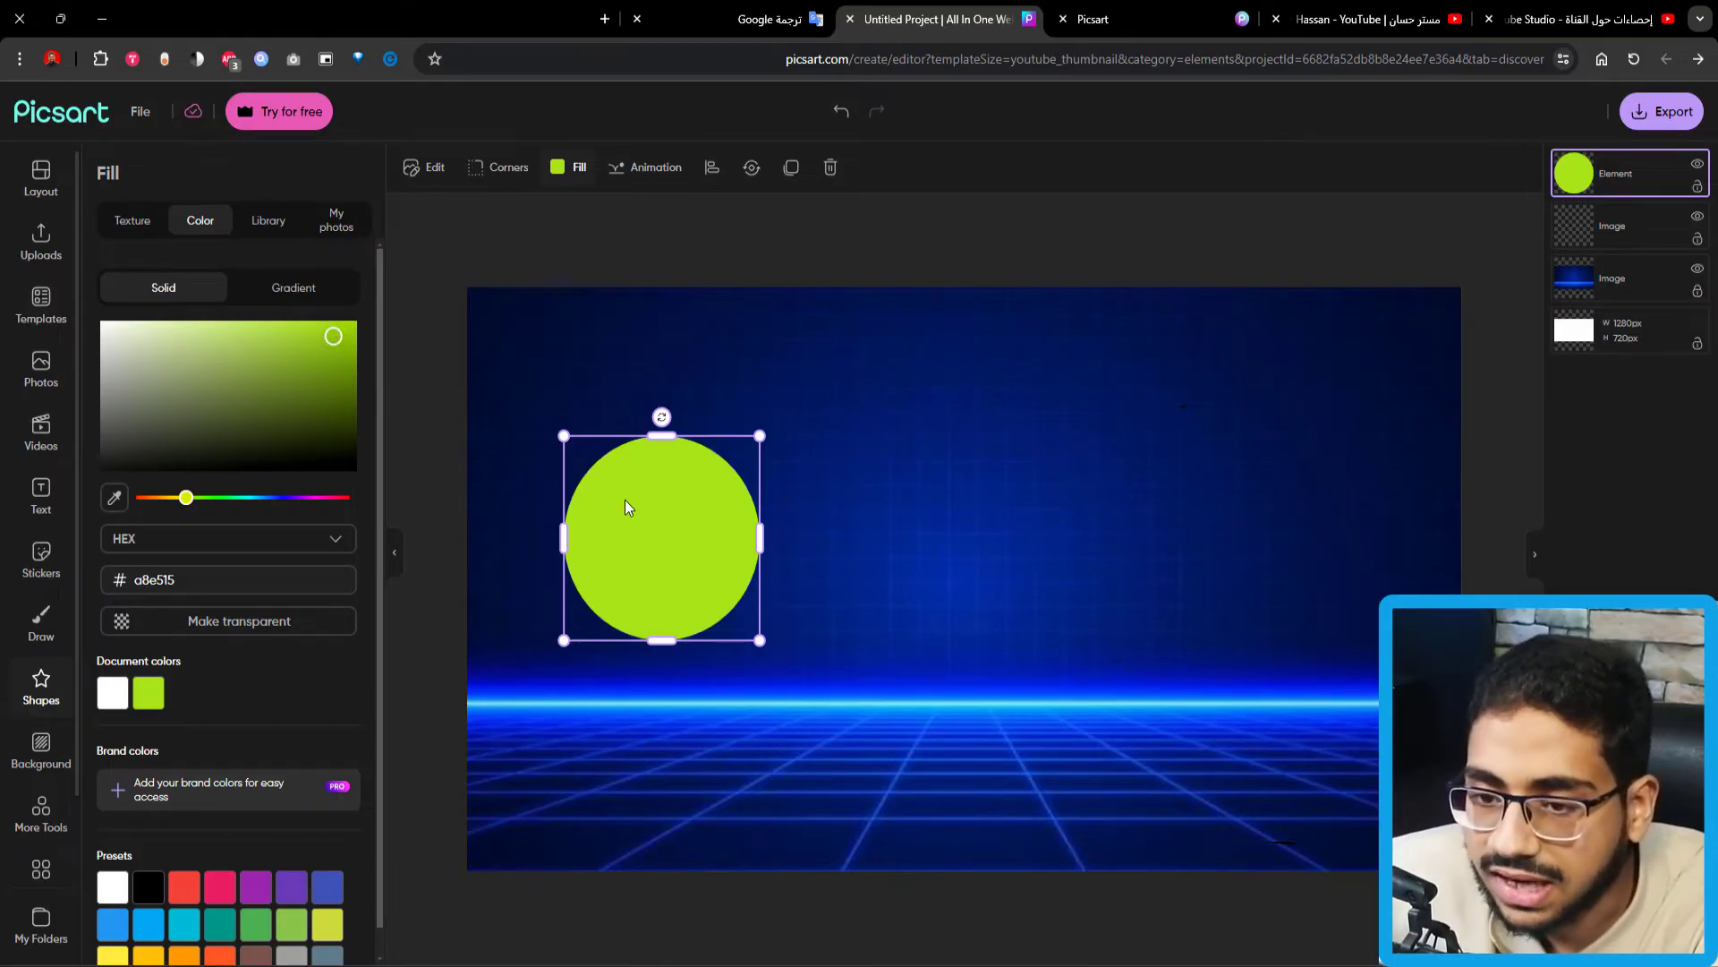
Delete the lime green circle from the canvas.
key("Delete")
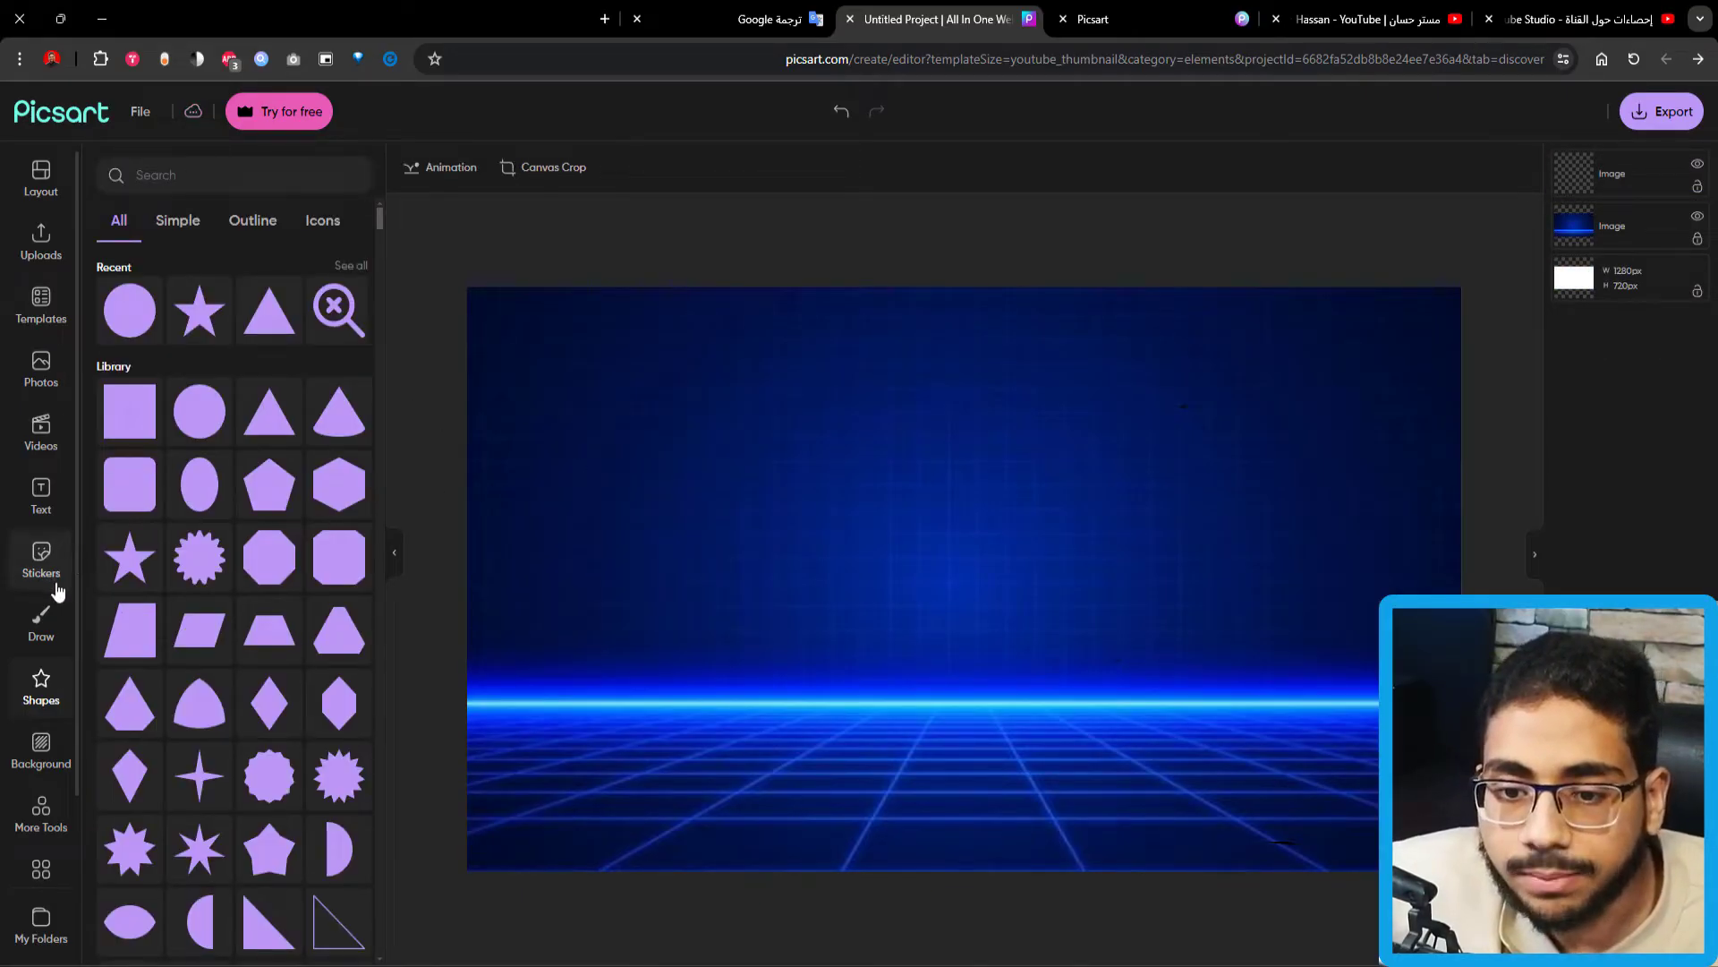
Try the pastel rainbow glitter, wet green leaves and Gradient Maze textures as the canvas background.
left_click(40, 766)
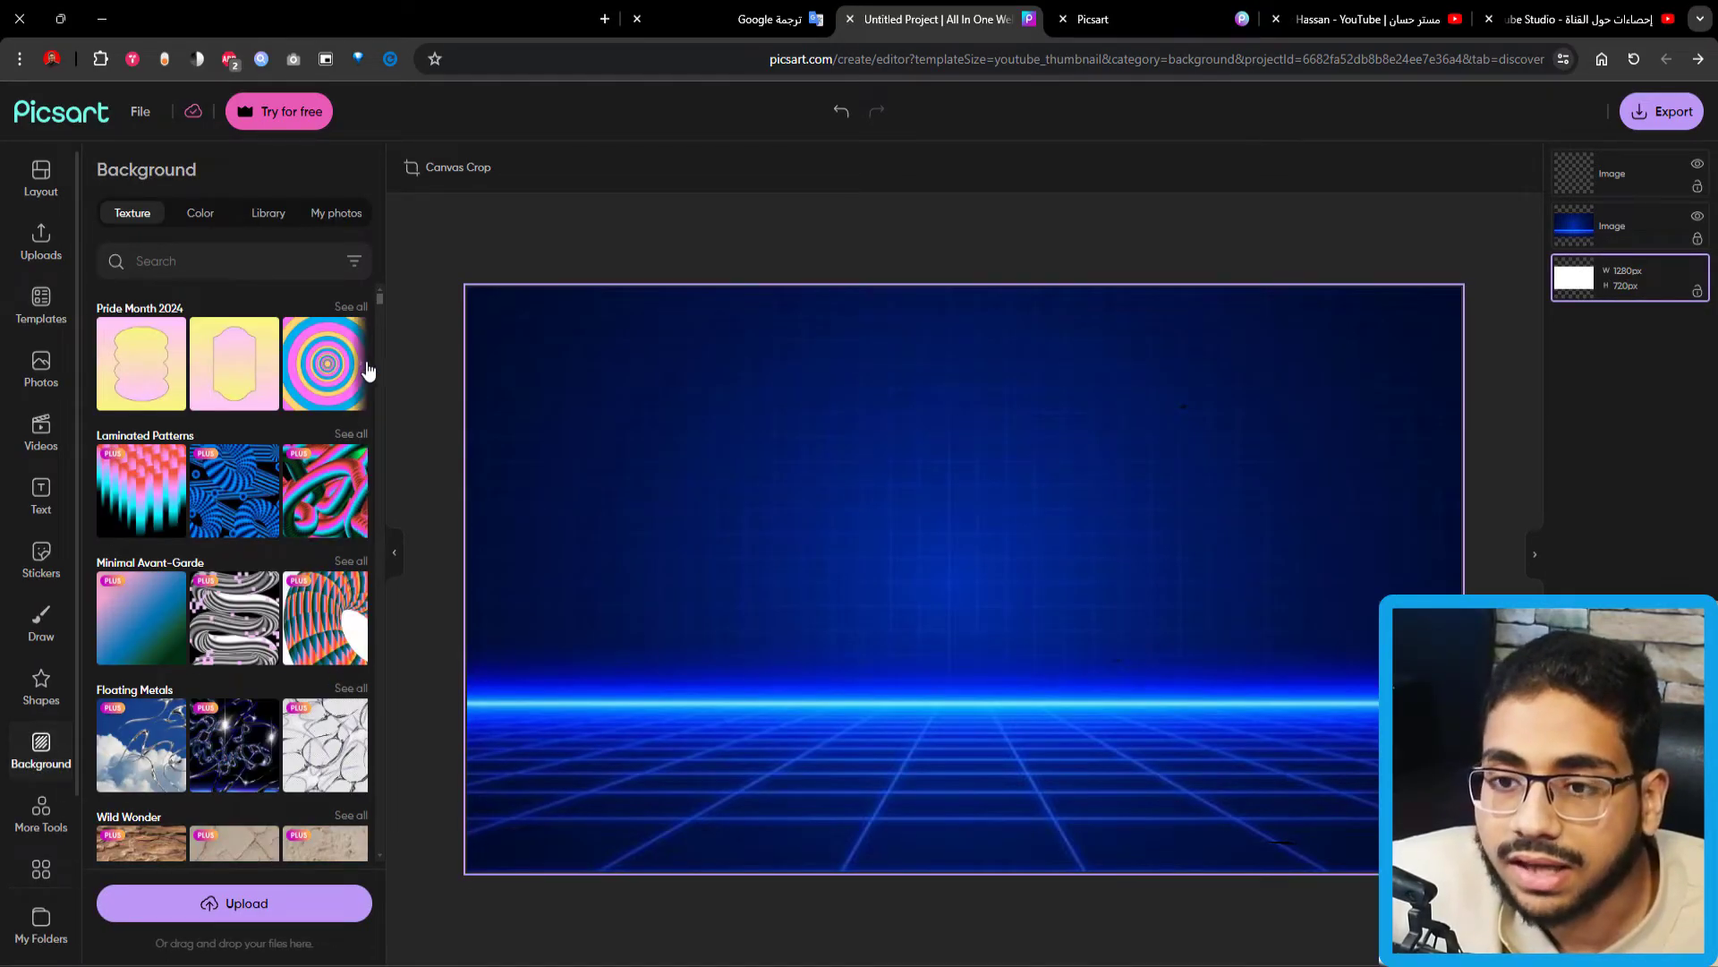
left_click_drag(382, 301, 378, 363)
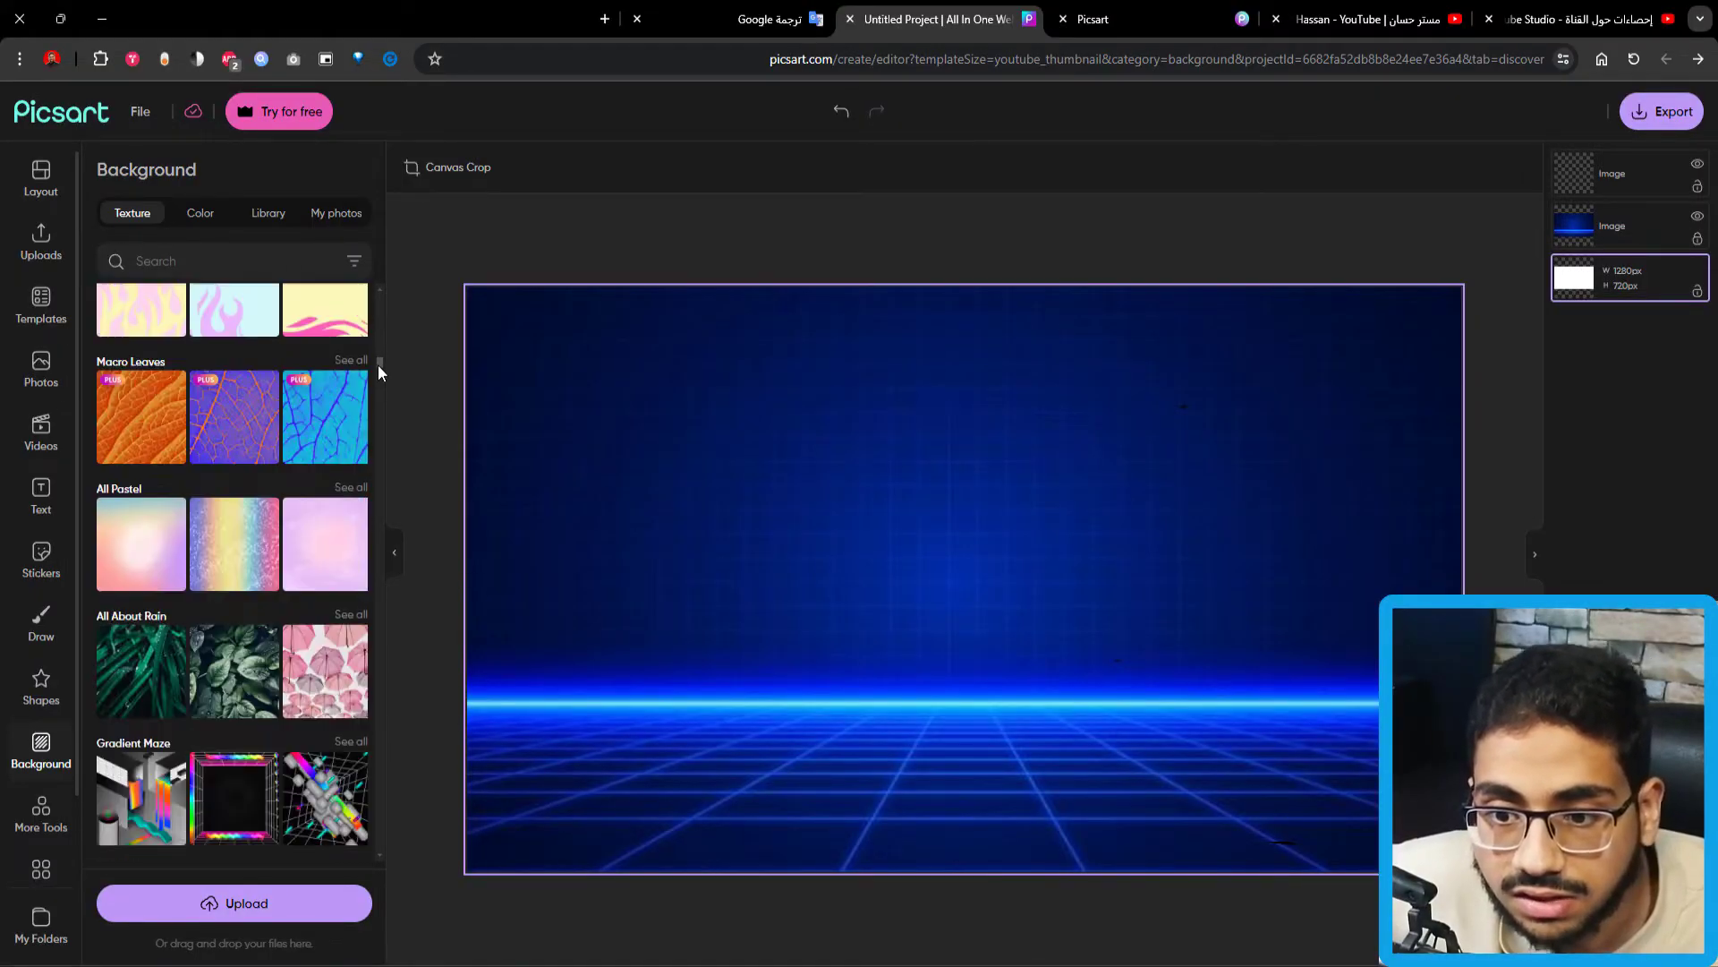
left_click(212, 558)
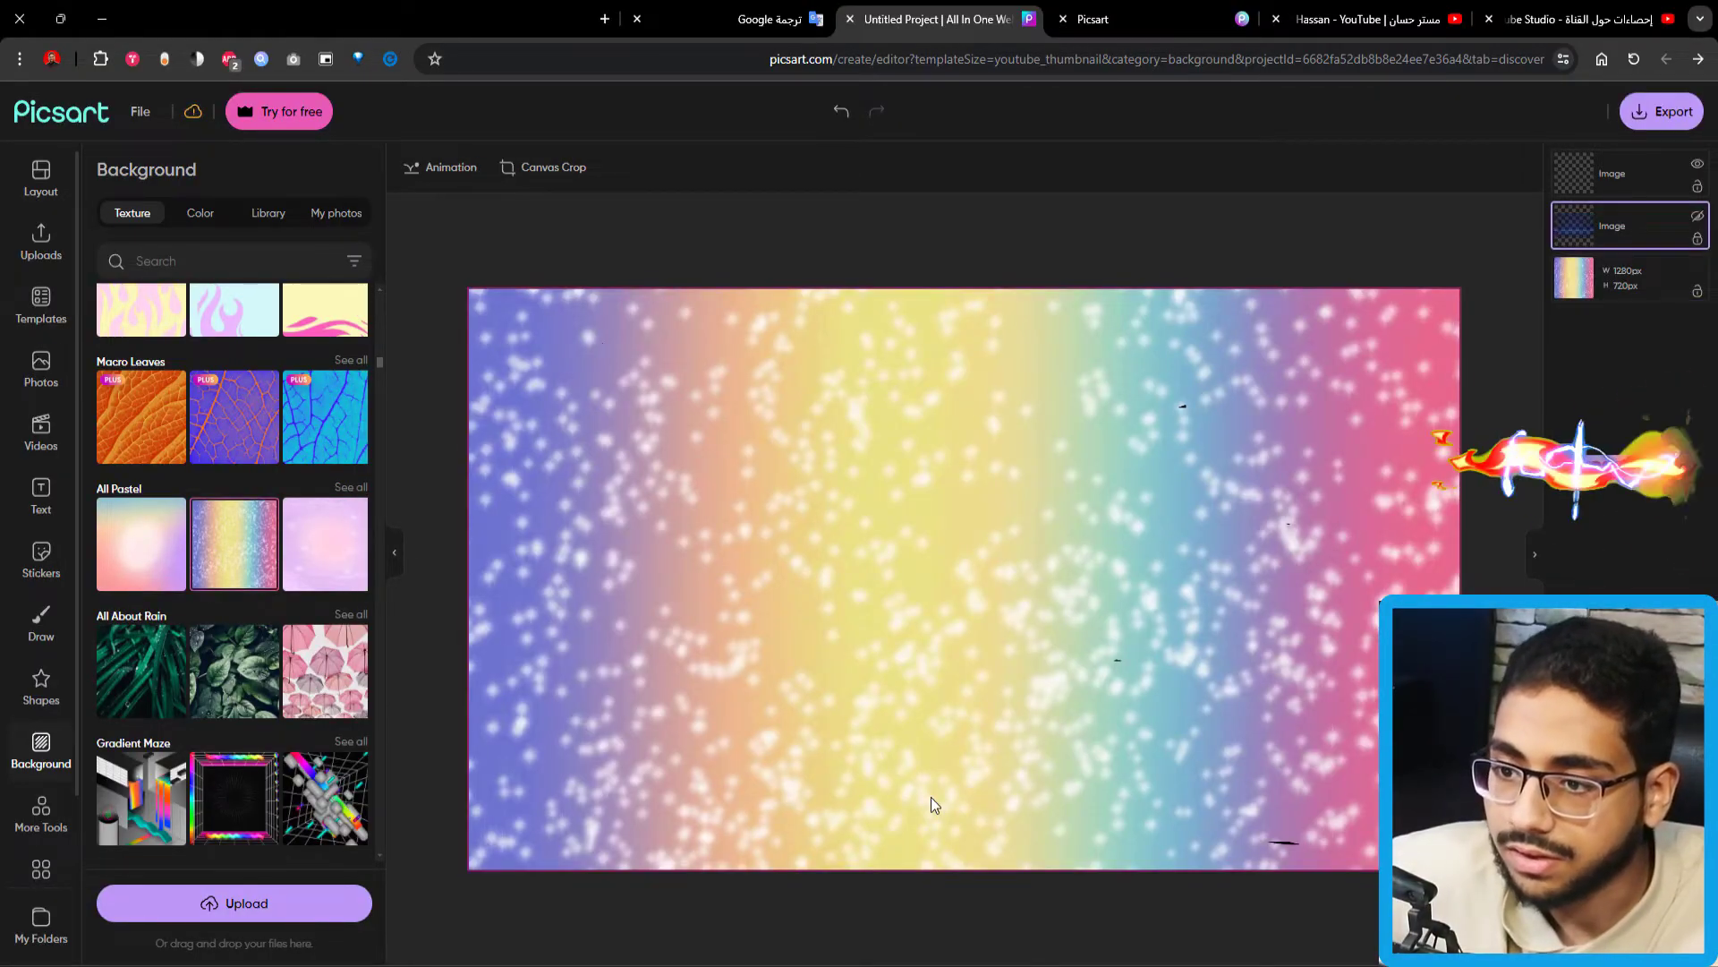
left_click(141, 671)
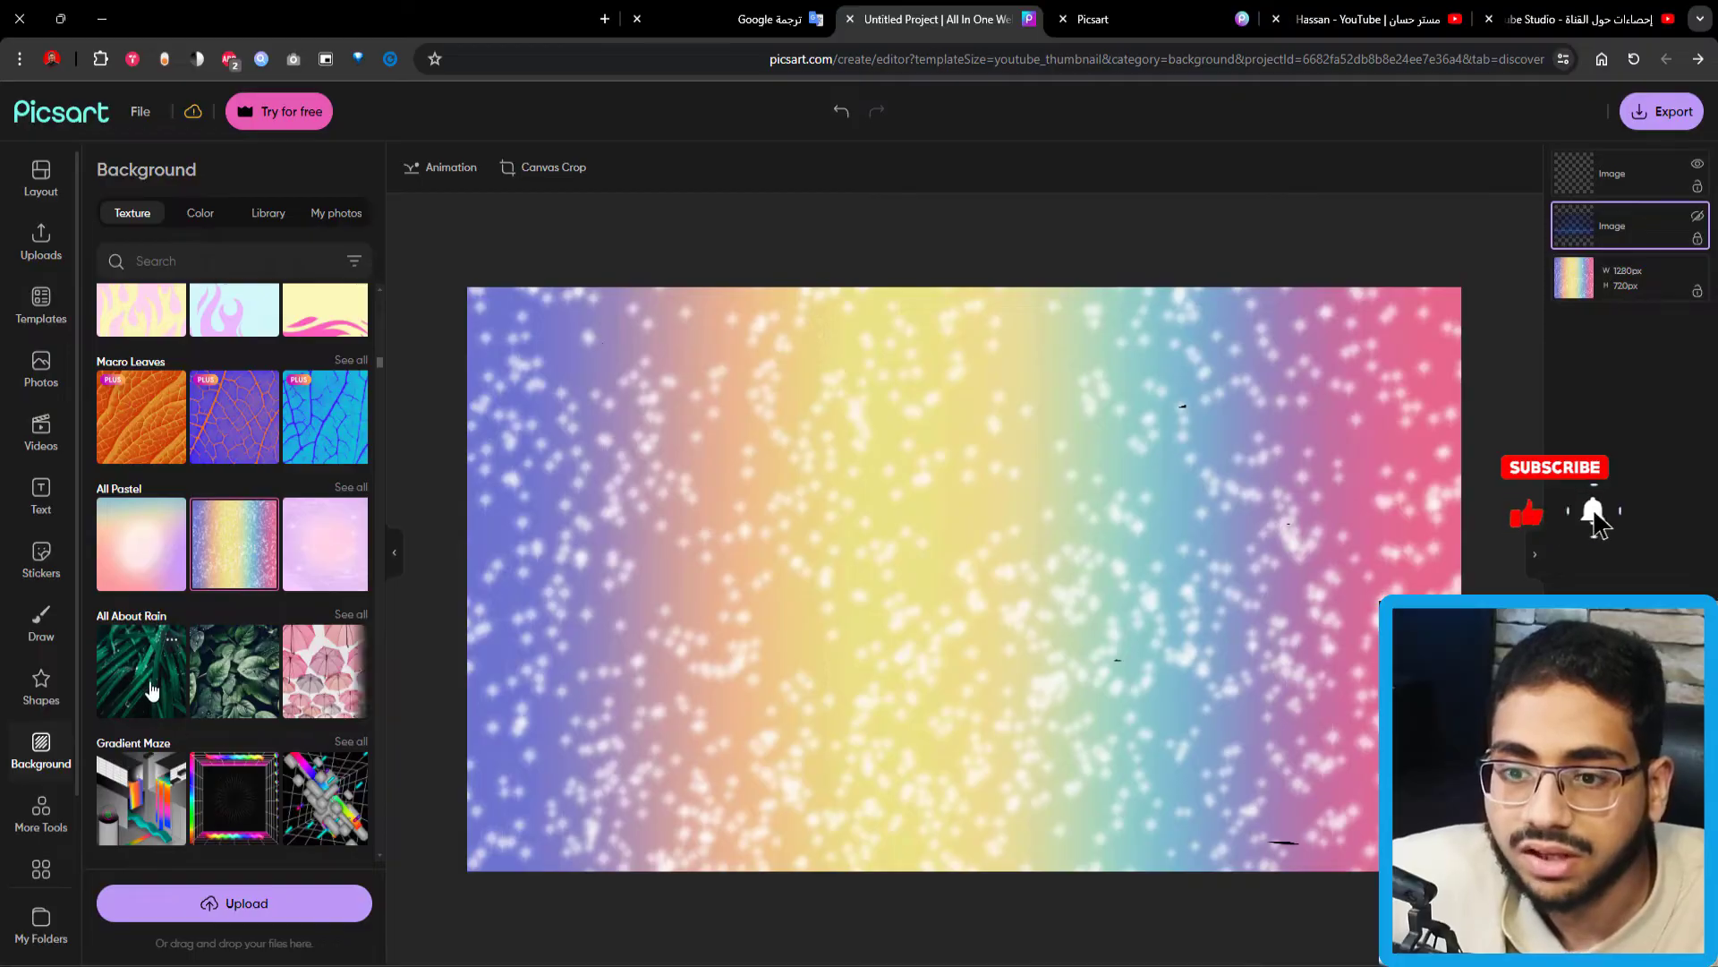
scroll(256, 594, "down", 2)
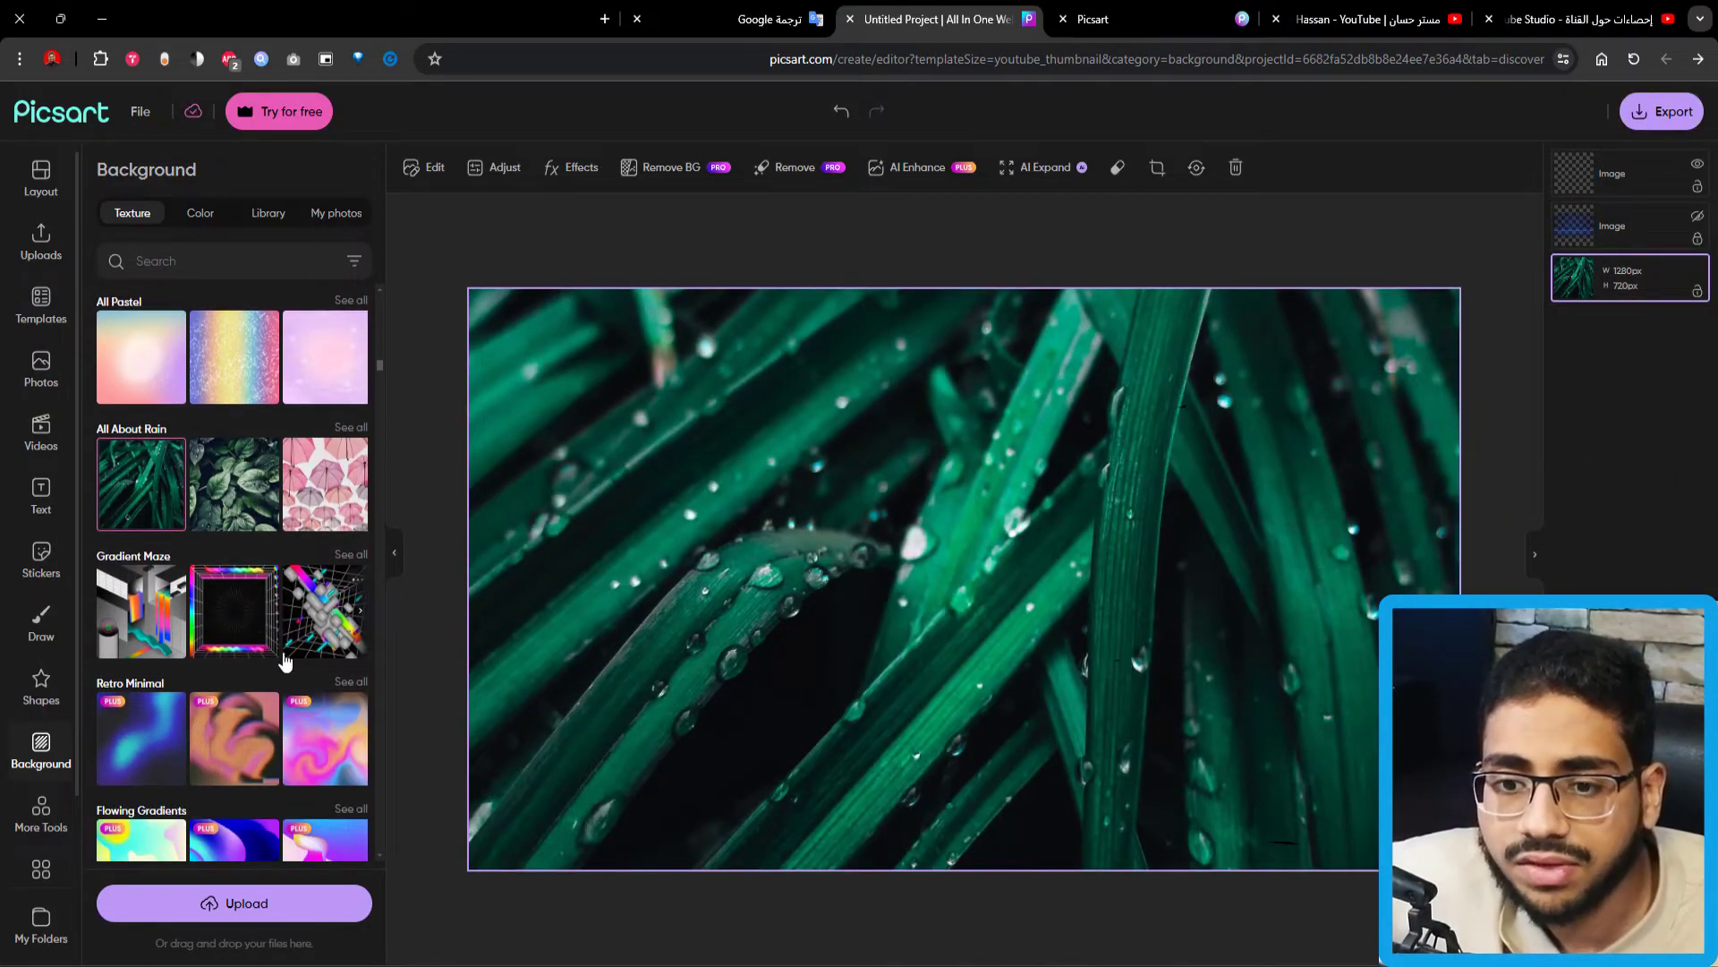
left_click(147, 622)
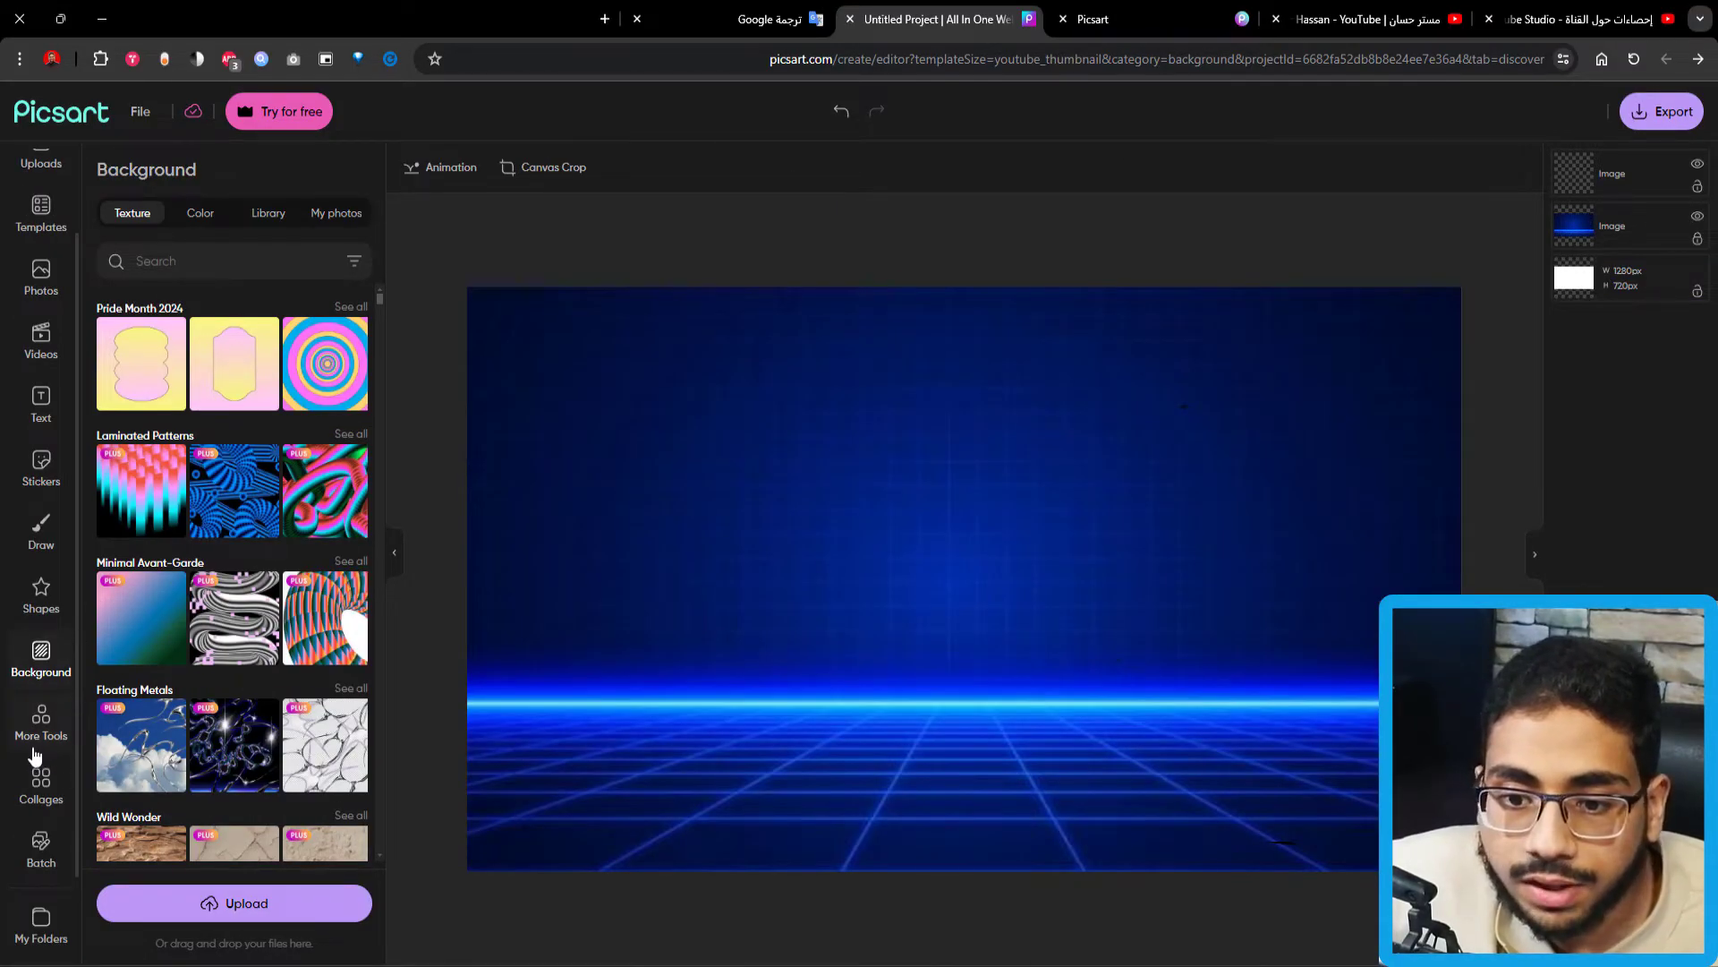
Look through the additional tools on offer, such as AI Background Creator, AI Expand and AI GIF Generator.
left_click(36, 729)
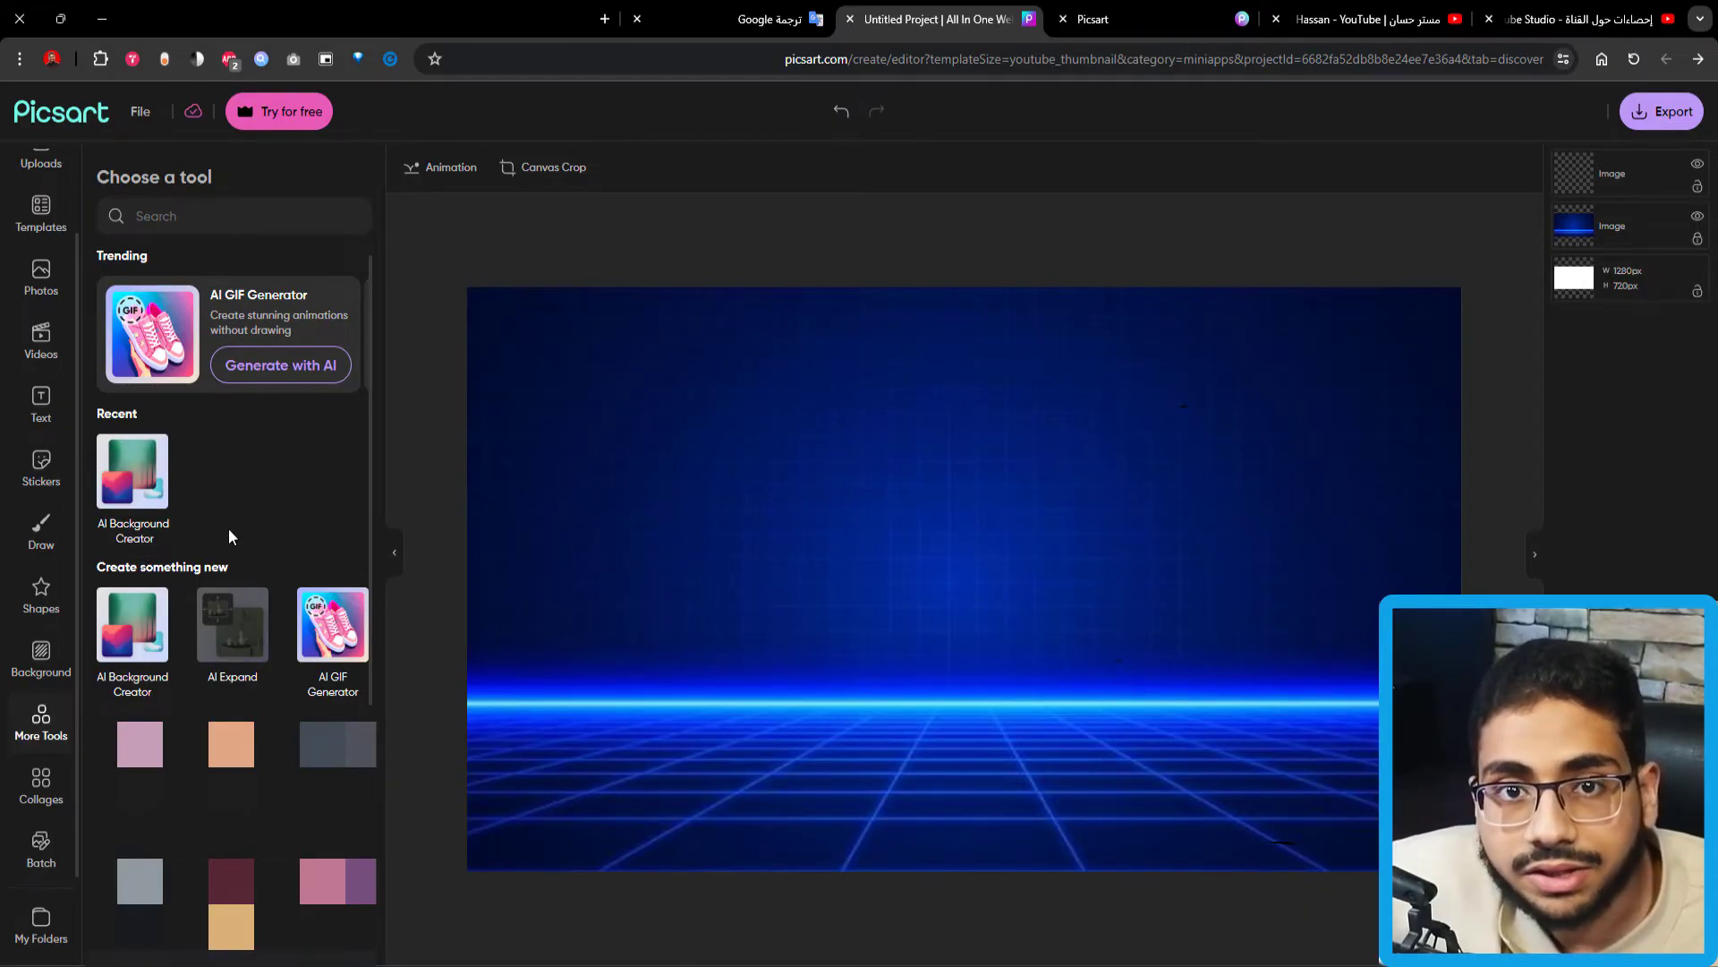
scroll(223, 538, "down", 3)
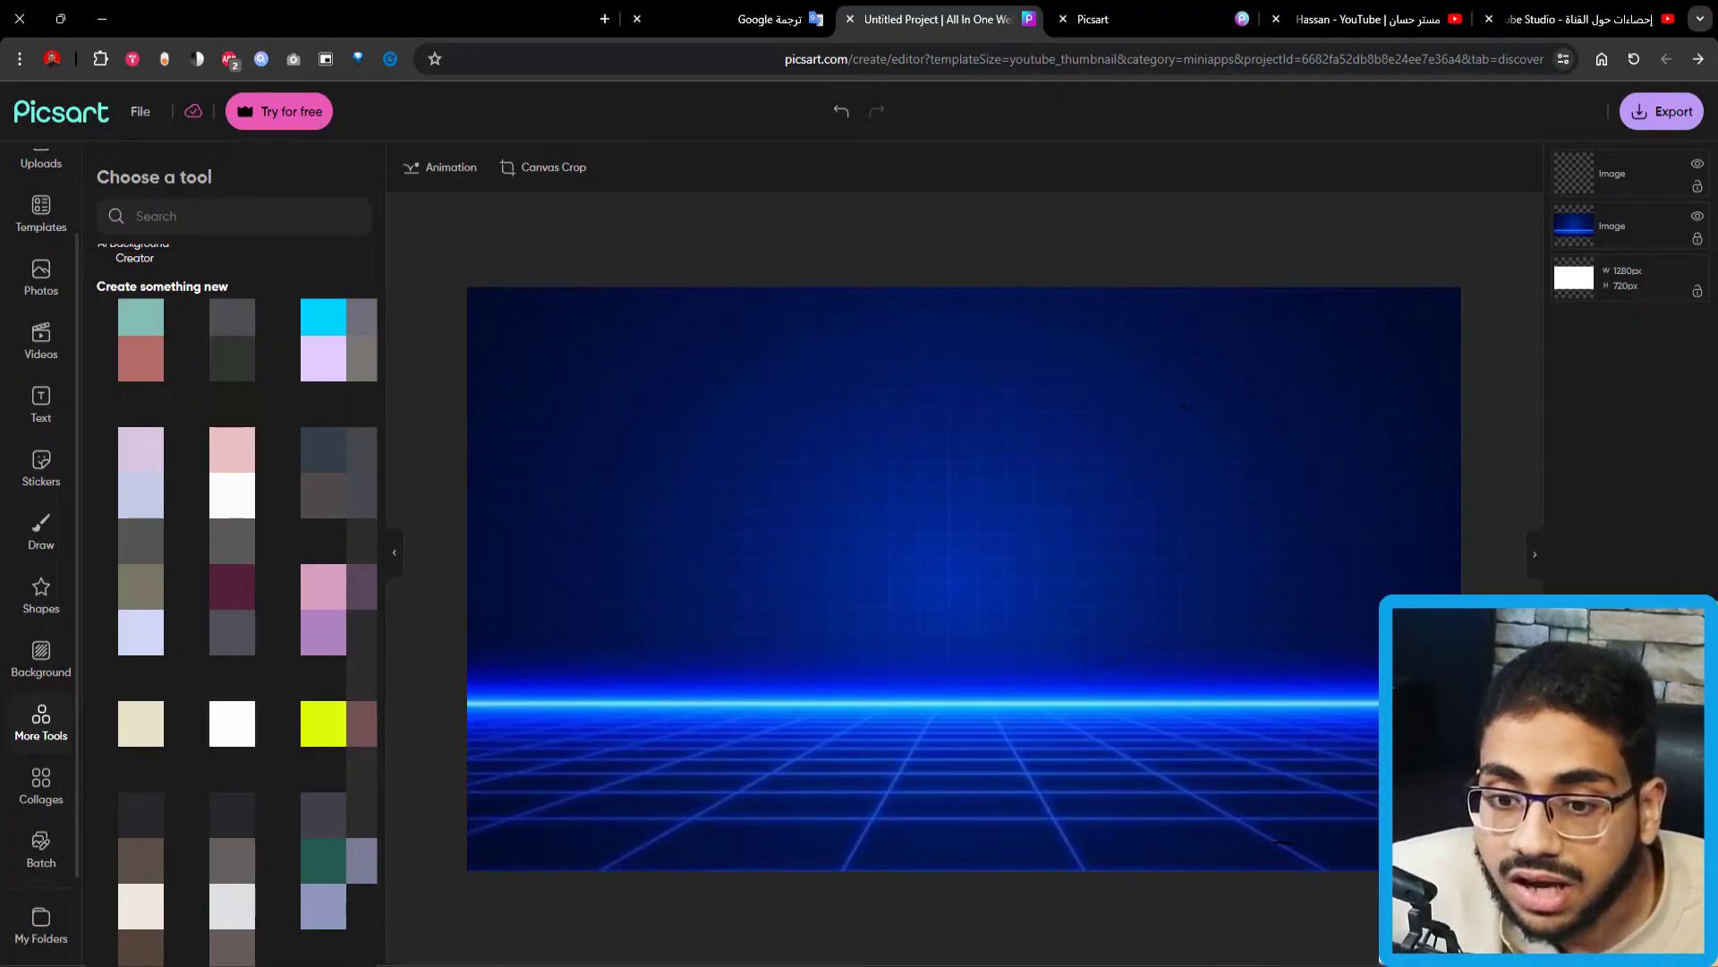
scroll(233, 537, "up", 5)
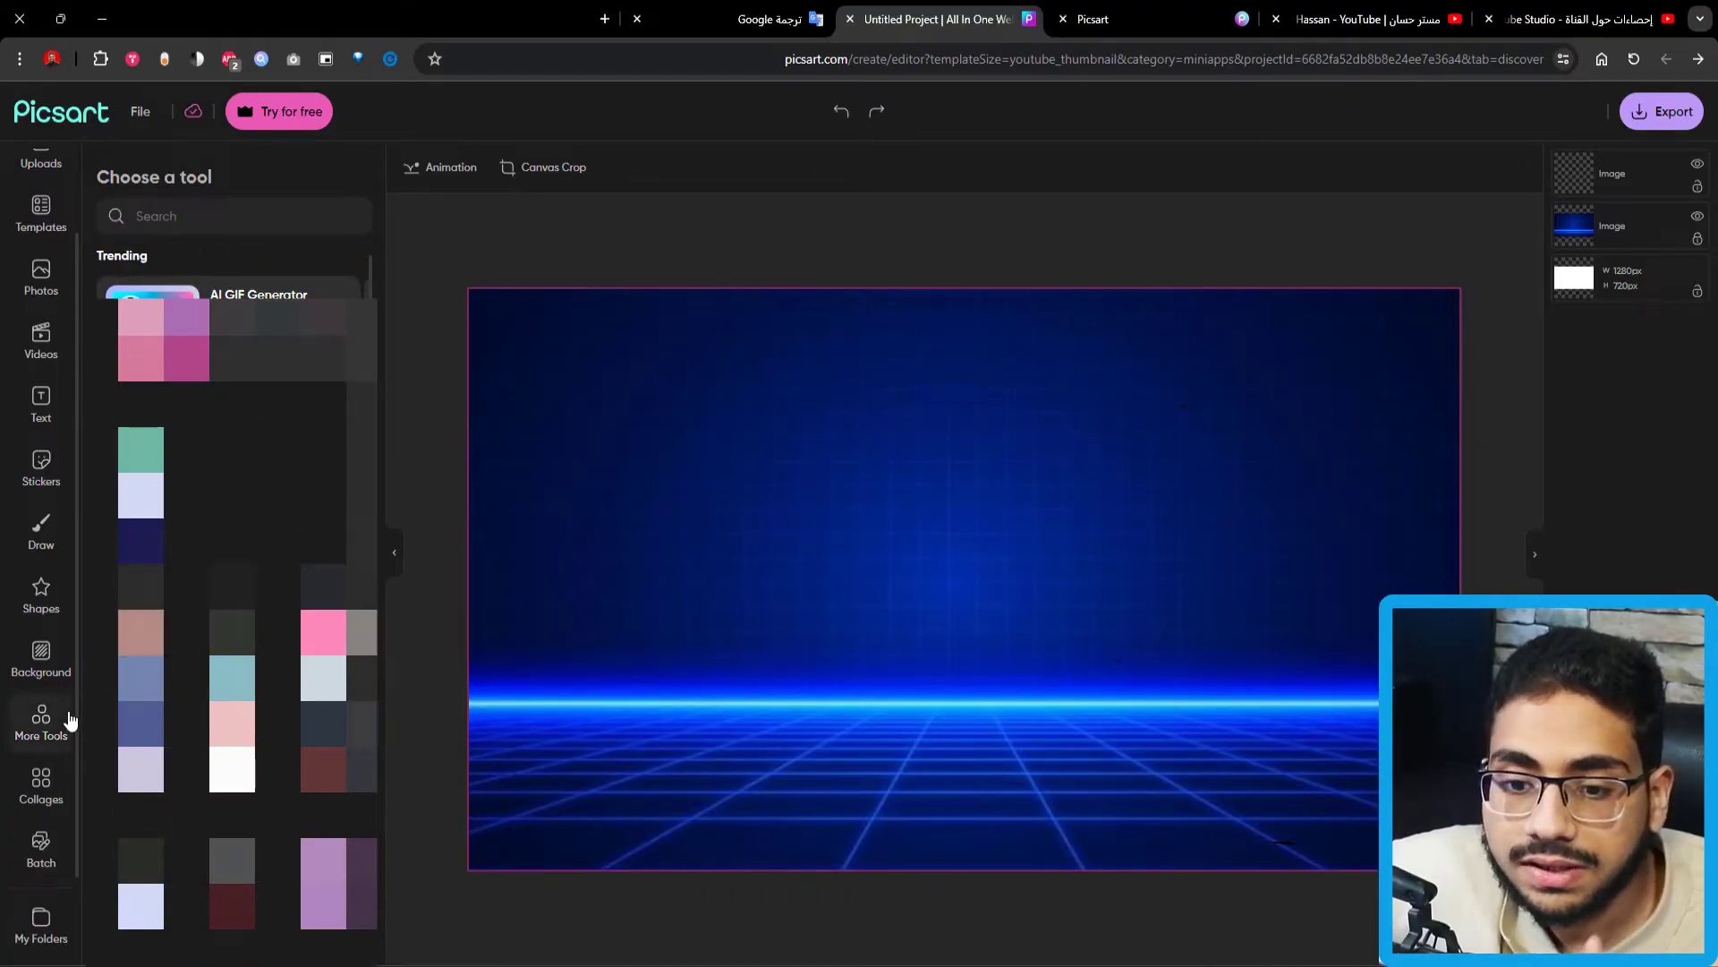
Add the three-by-three collage from the 9 Grids group and fill its upper-left cell with the tree branch image.
left_click(49, 788)
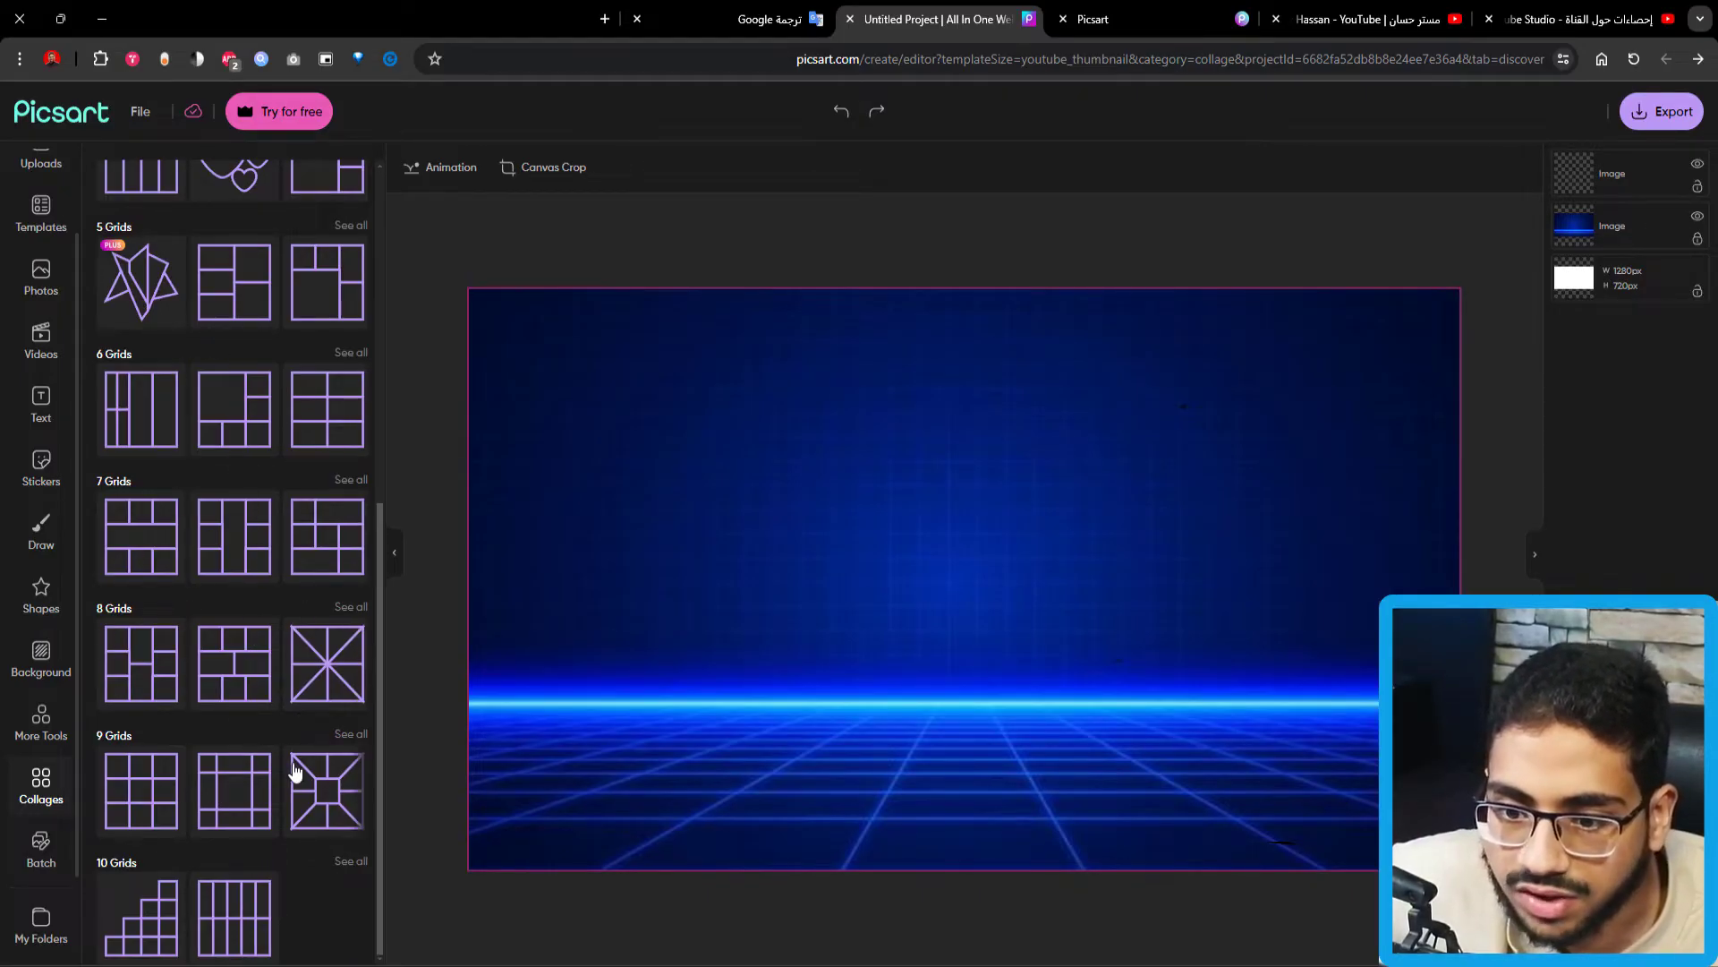
left_click(172, 807)
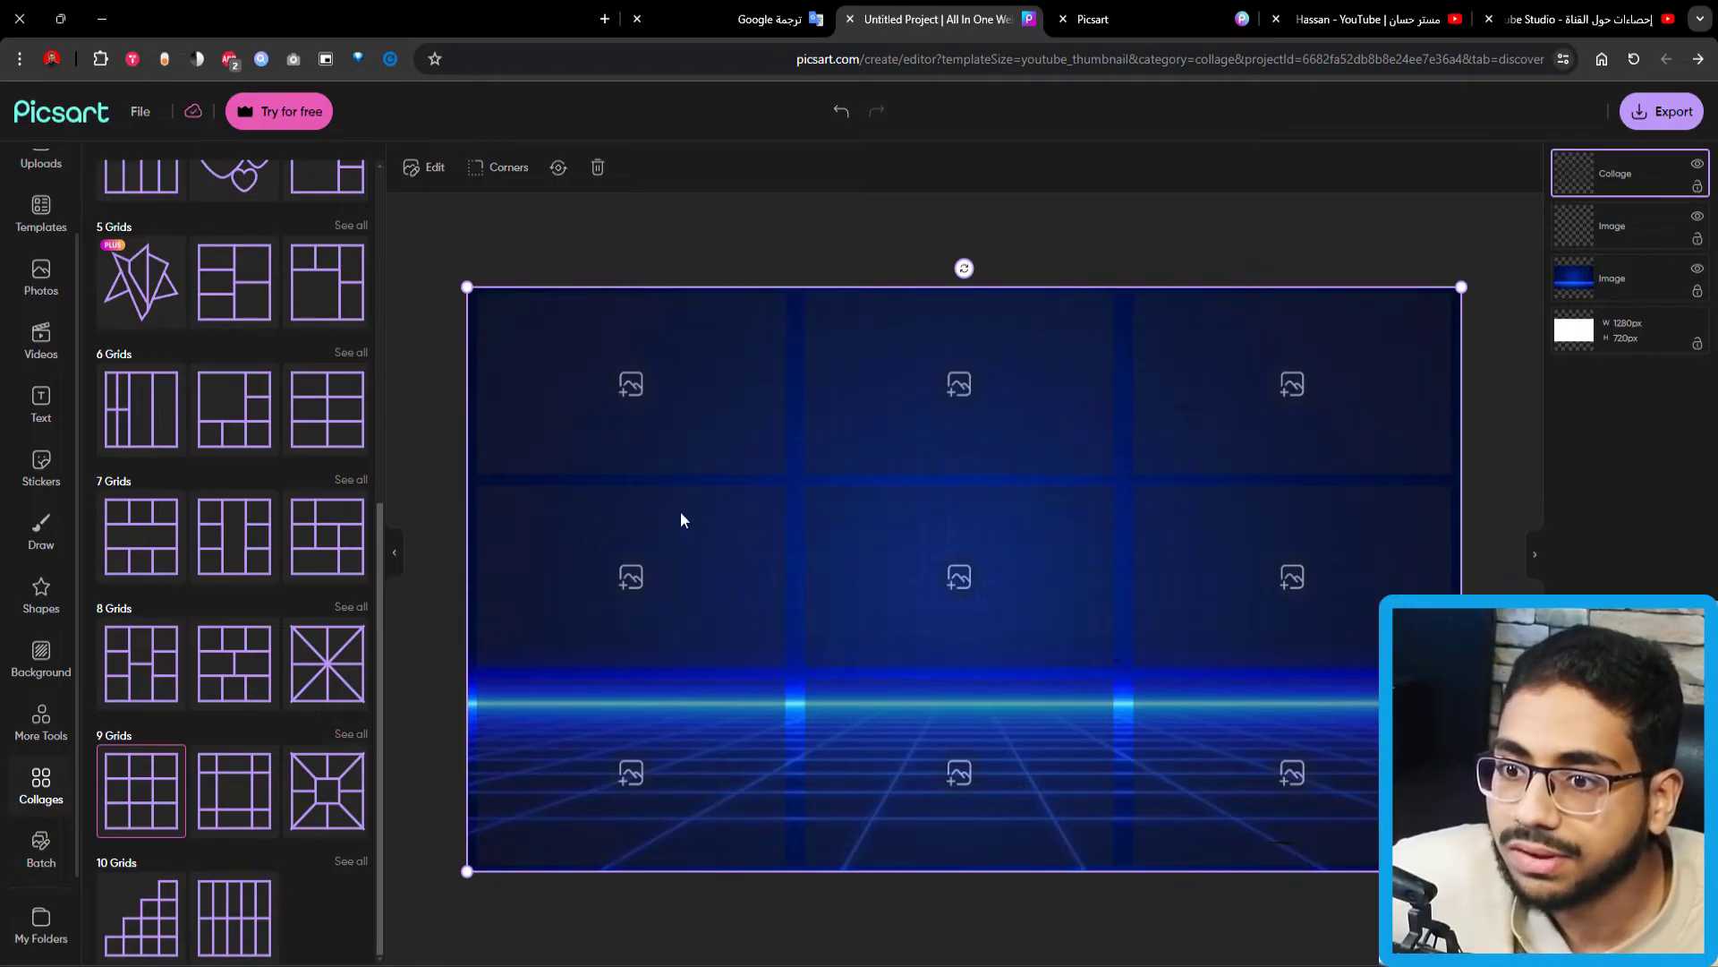
left_click(630, 404)
scroll(340, 275, "down", 5)
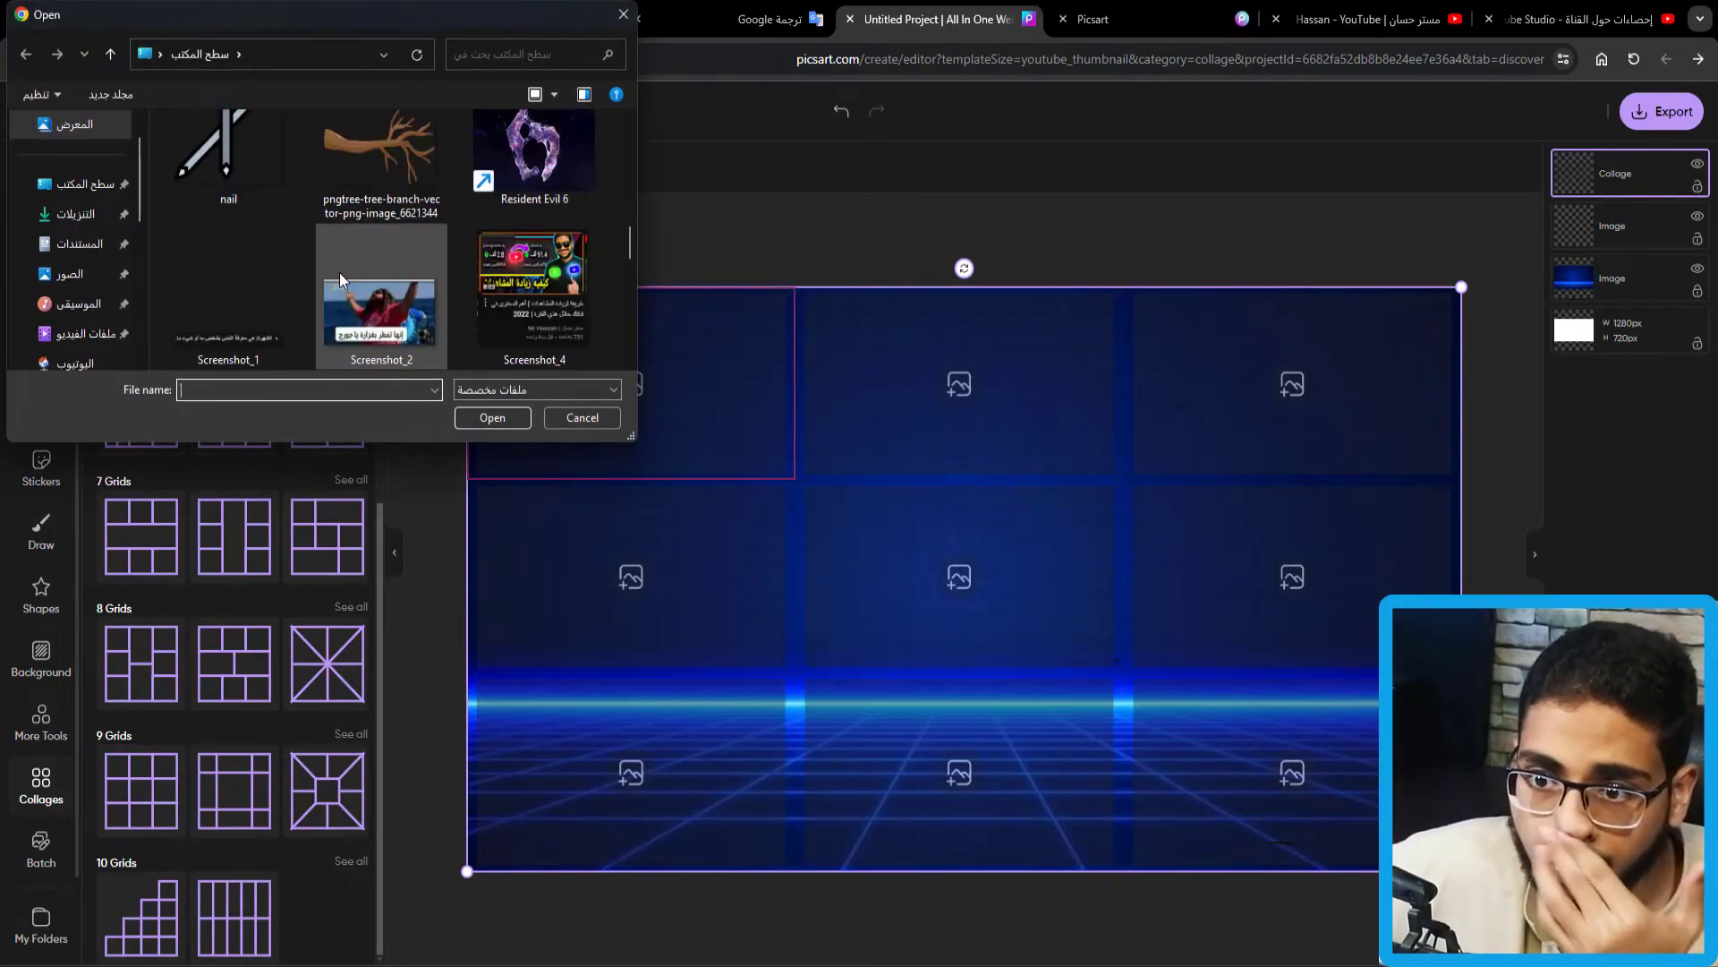
double_click(380, 161)
Fill the collage's other two top-row cells with the nail image and the park photo.
left_click(963, 379)
scroll(299, 258, "down", 5)
double_click(234, 175)
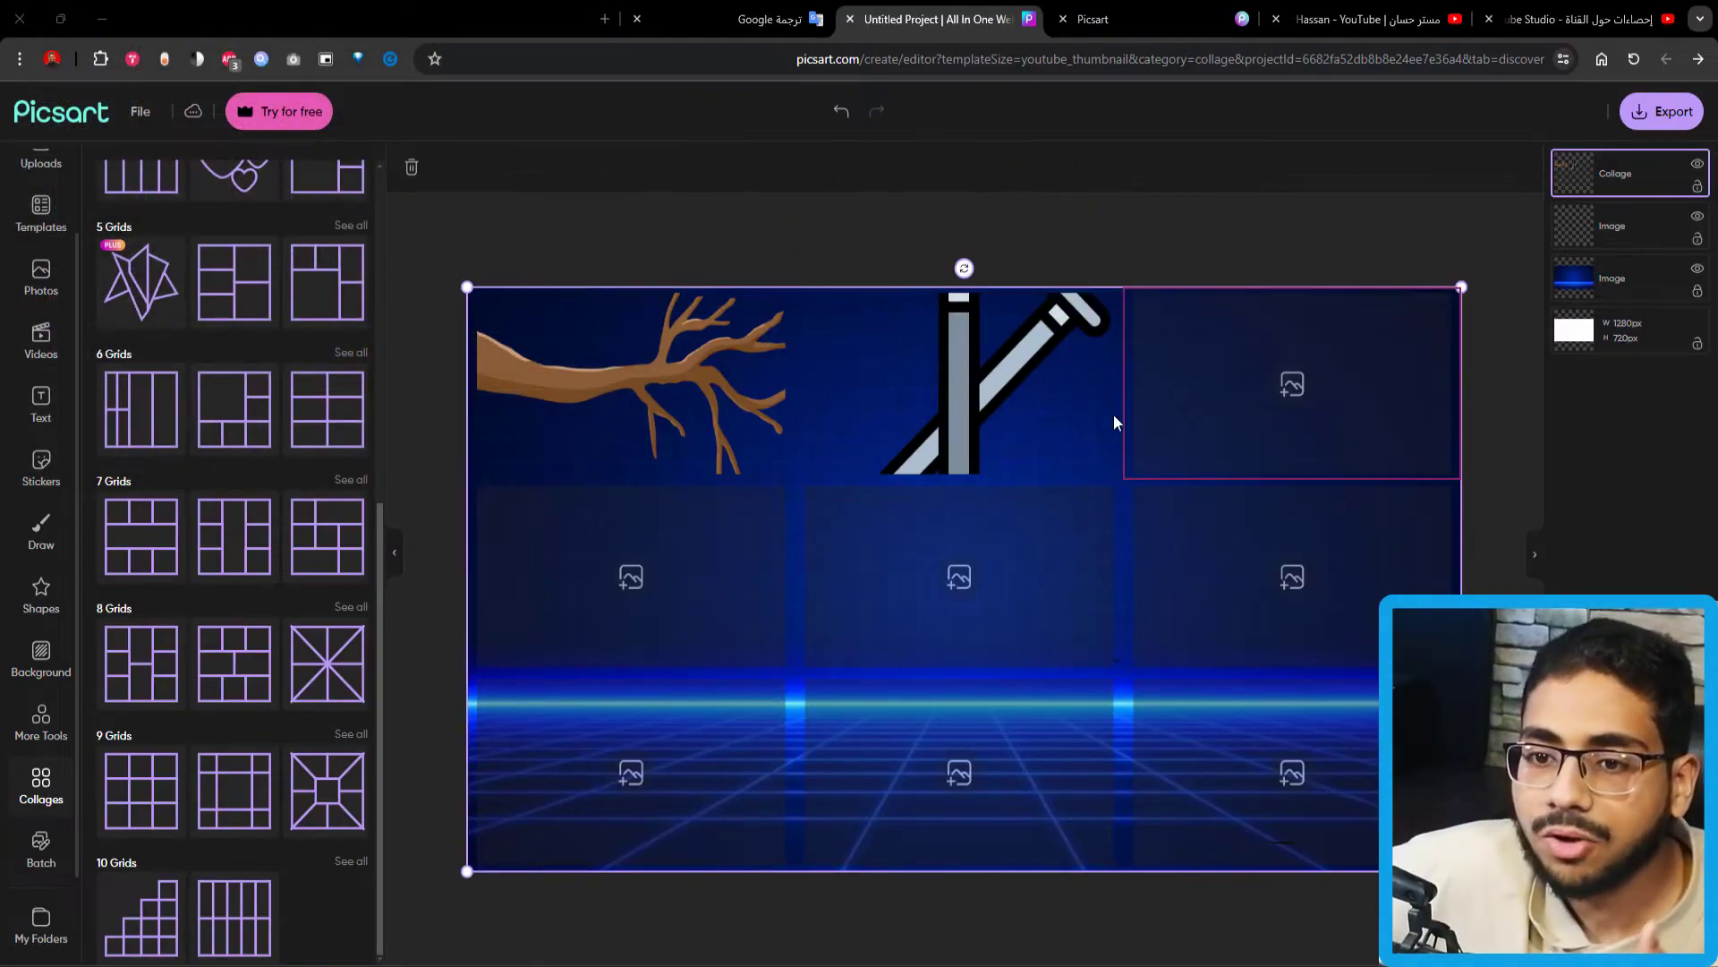
left_click(1154, 422)
scroll(435, 239, "down", 5)
left_click(389, 302)
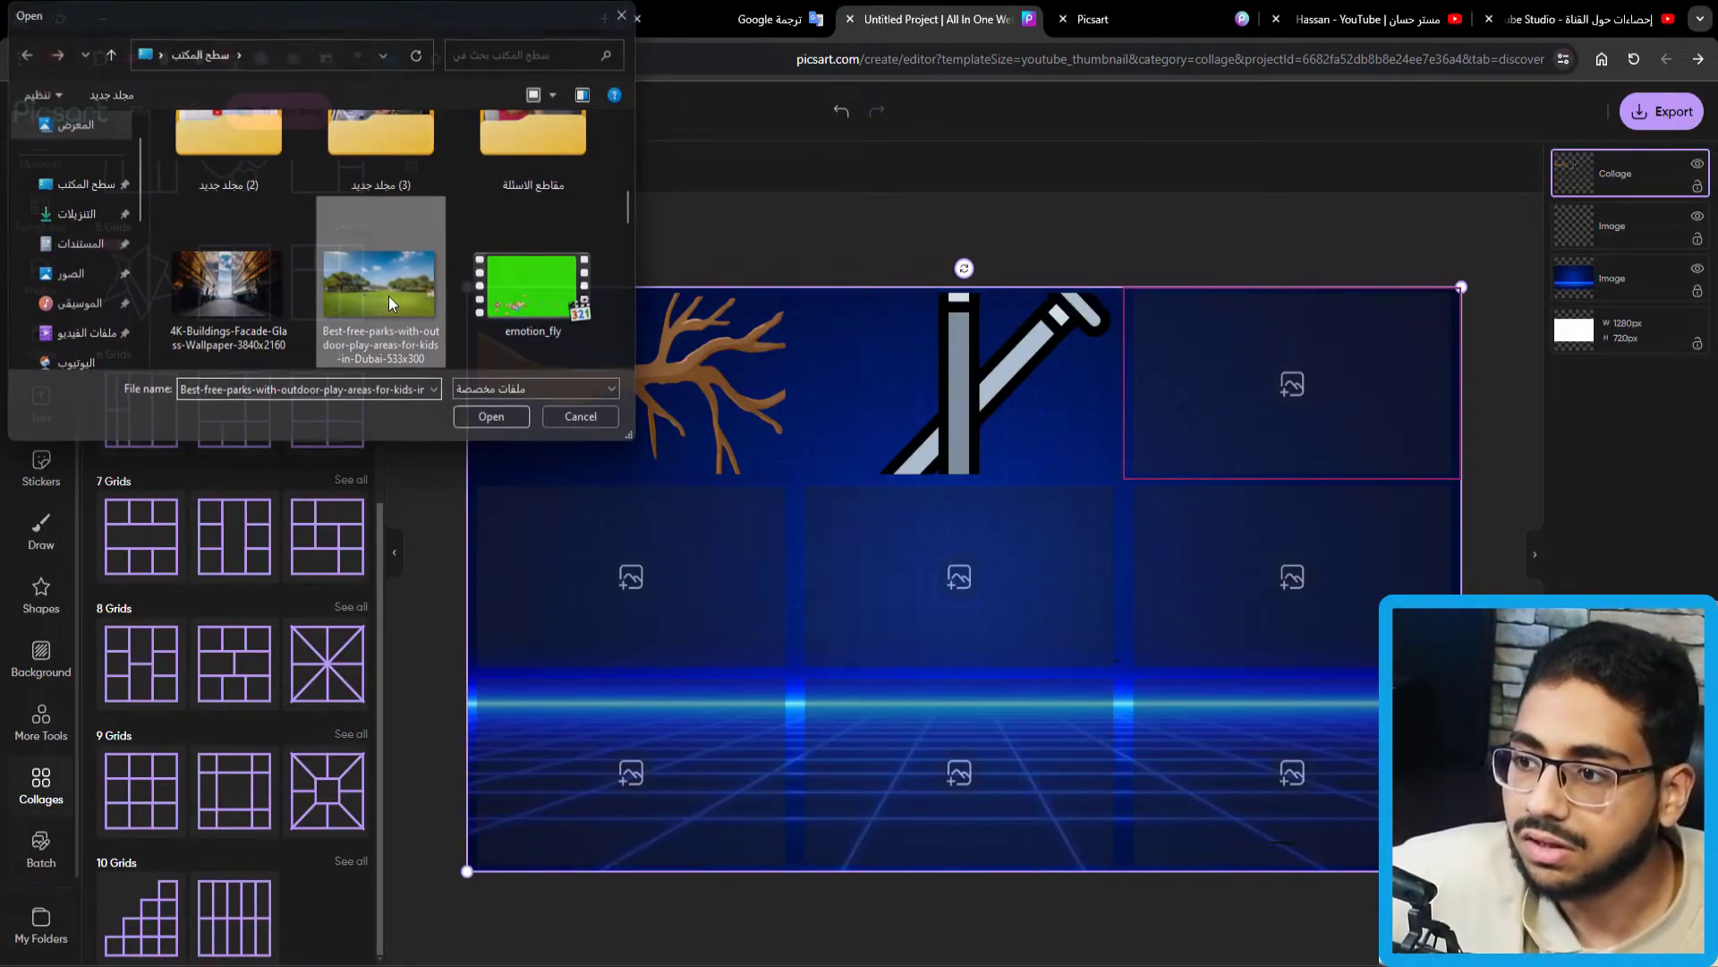
double_click(391, 302)
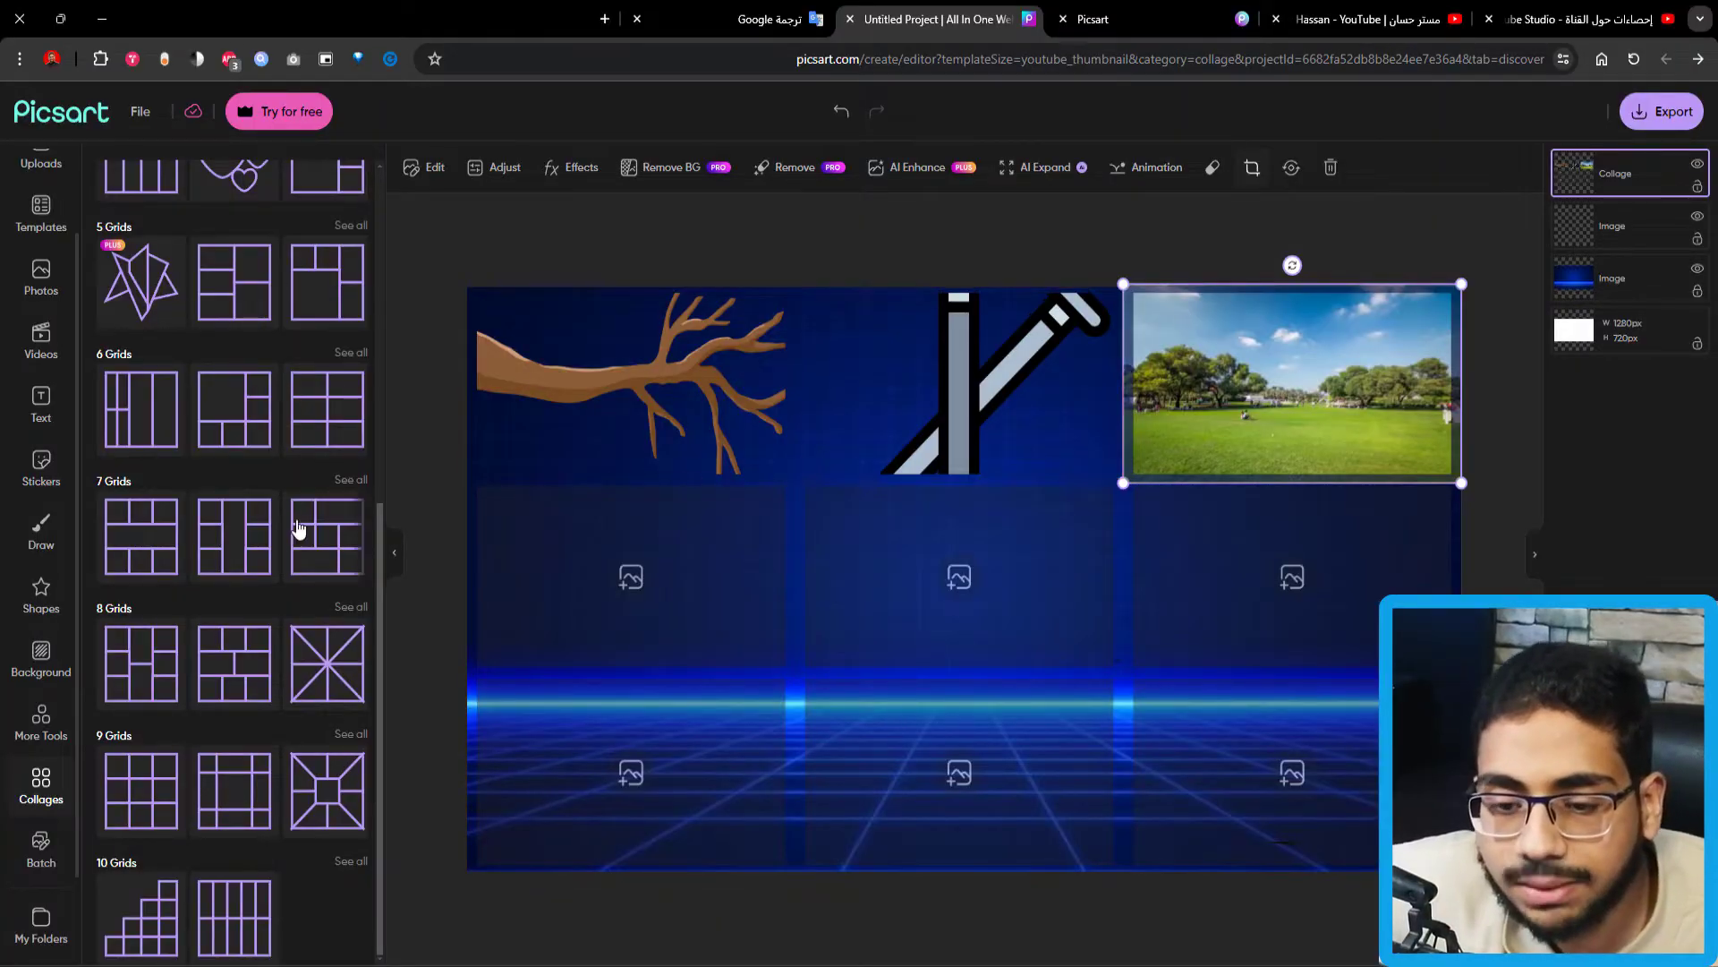
Examine the Batch Editor and browse the Posted to Picsart and Files sections of My Folders.
left_click(41, 864)
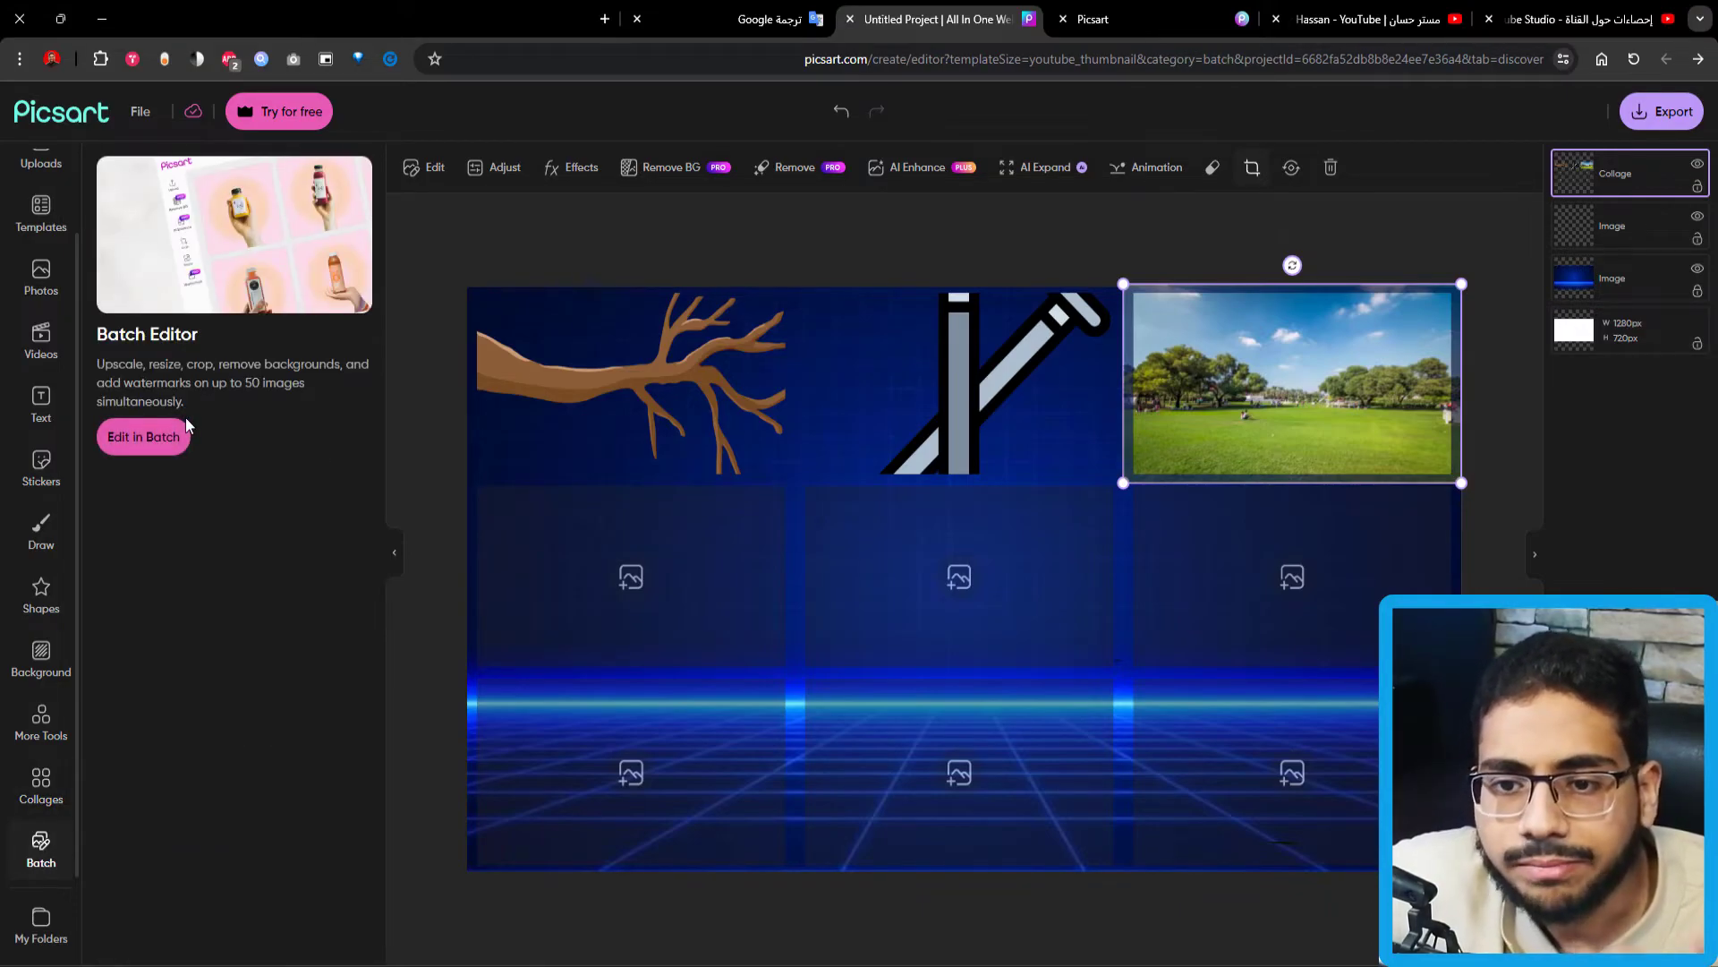
left_click(167, 429)
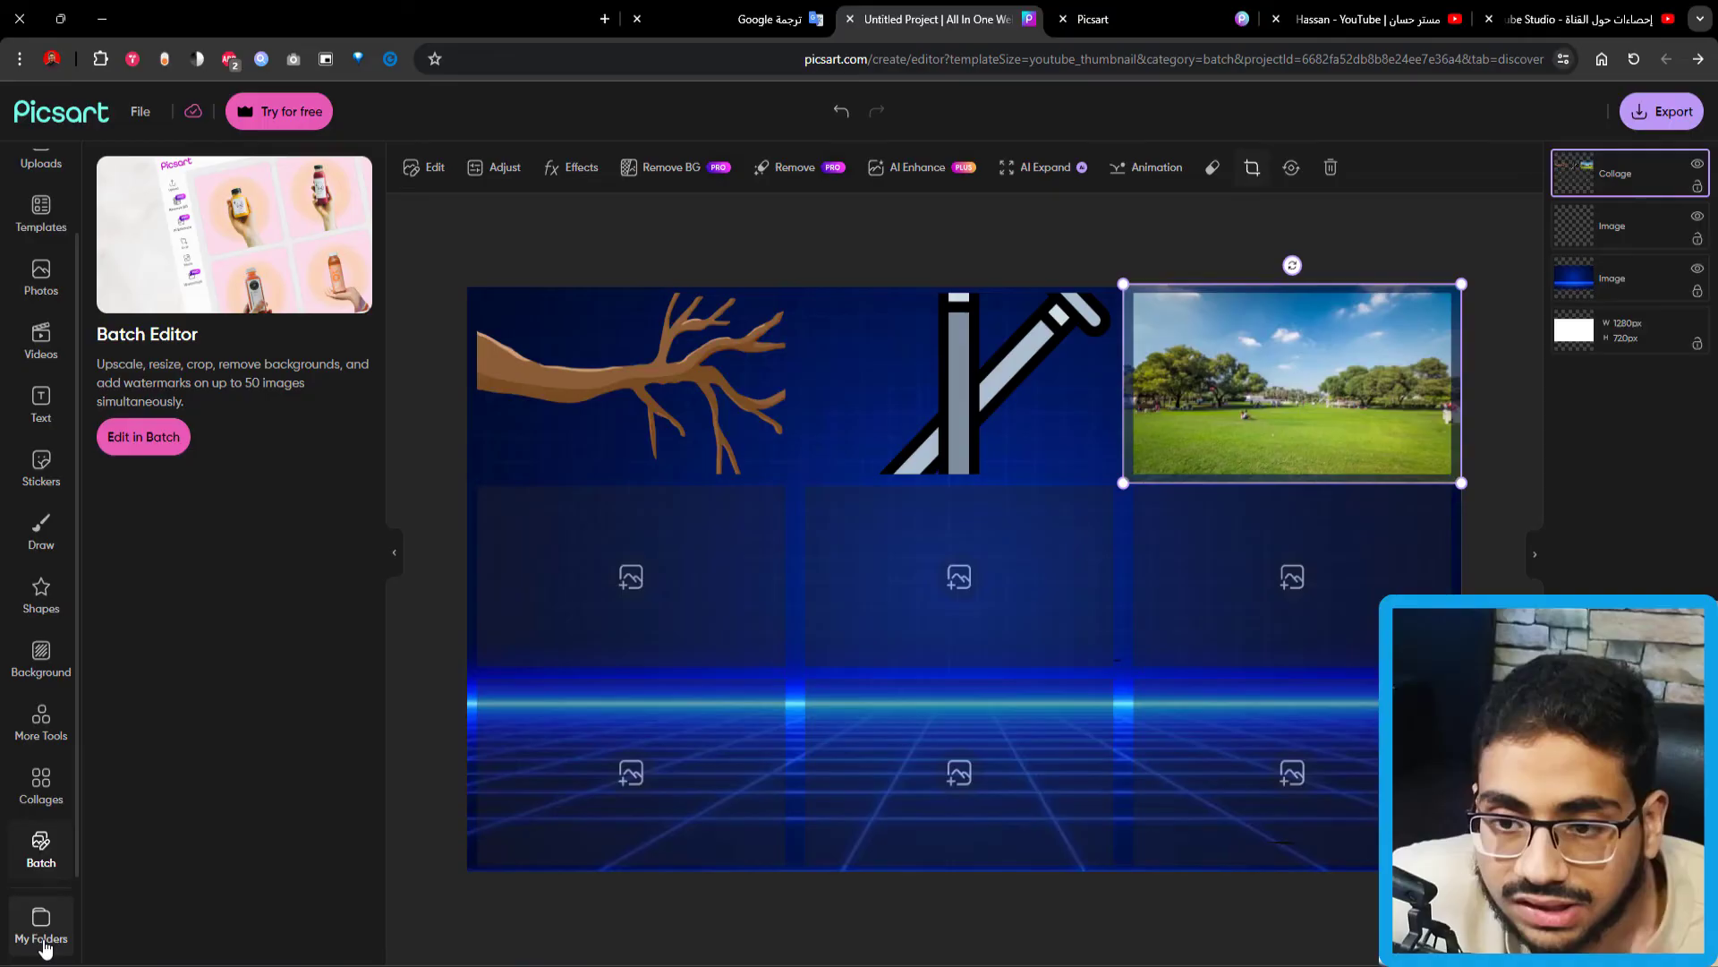
left_click(144, 898)
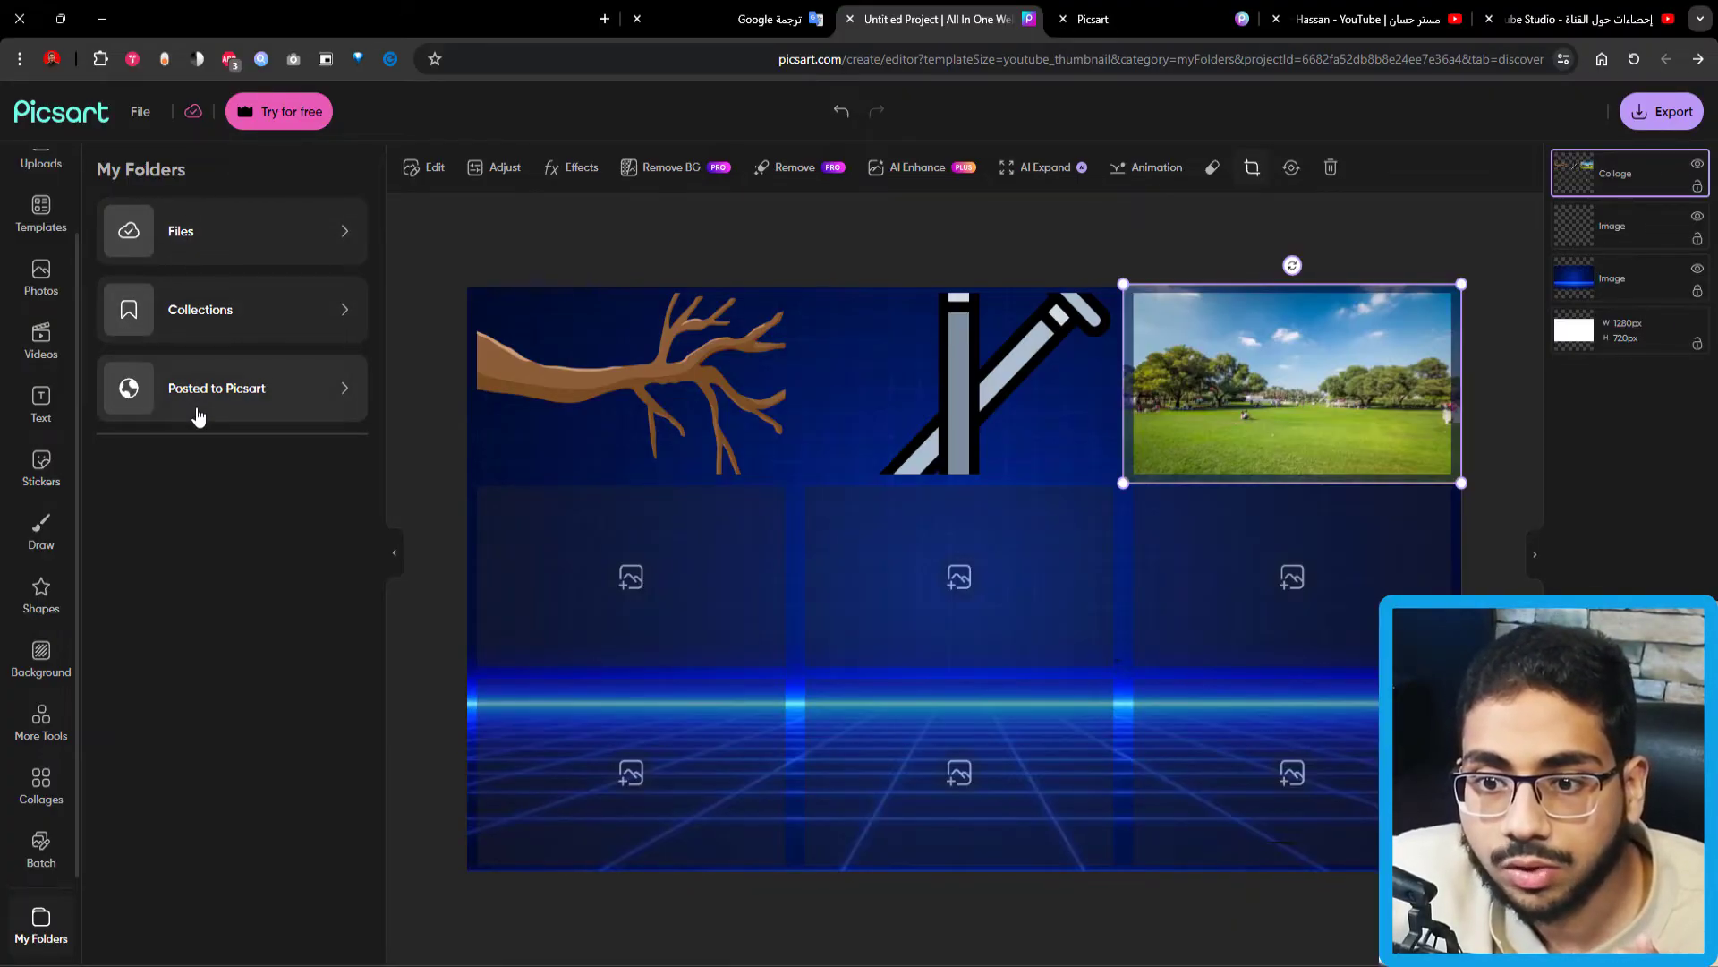
left_click(198, 416)
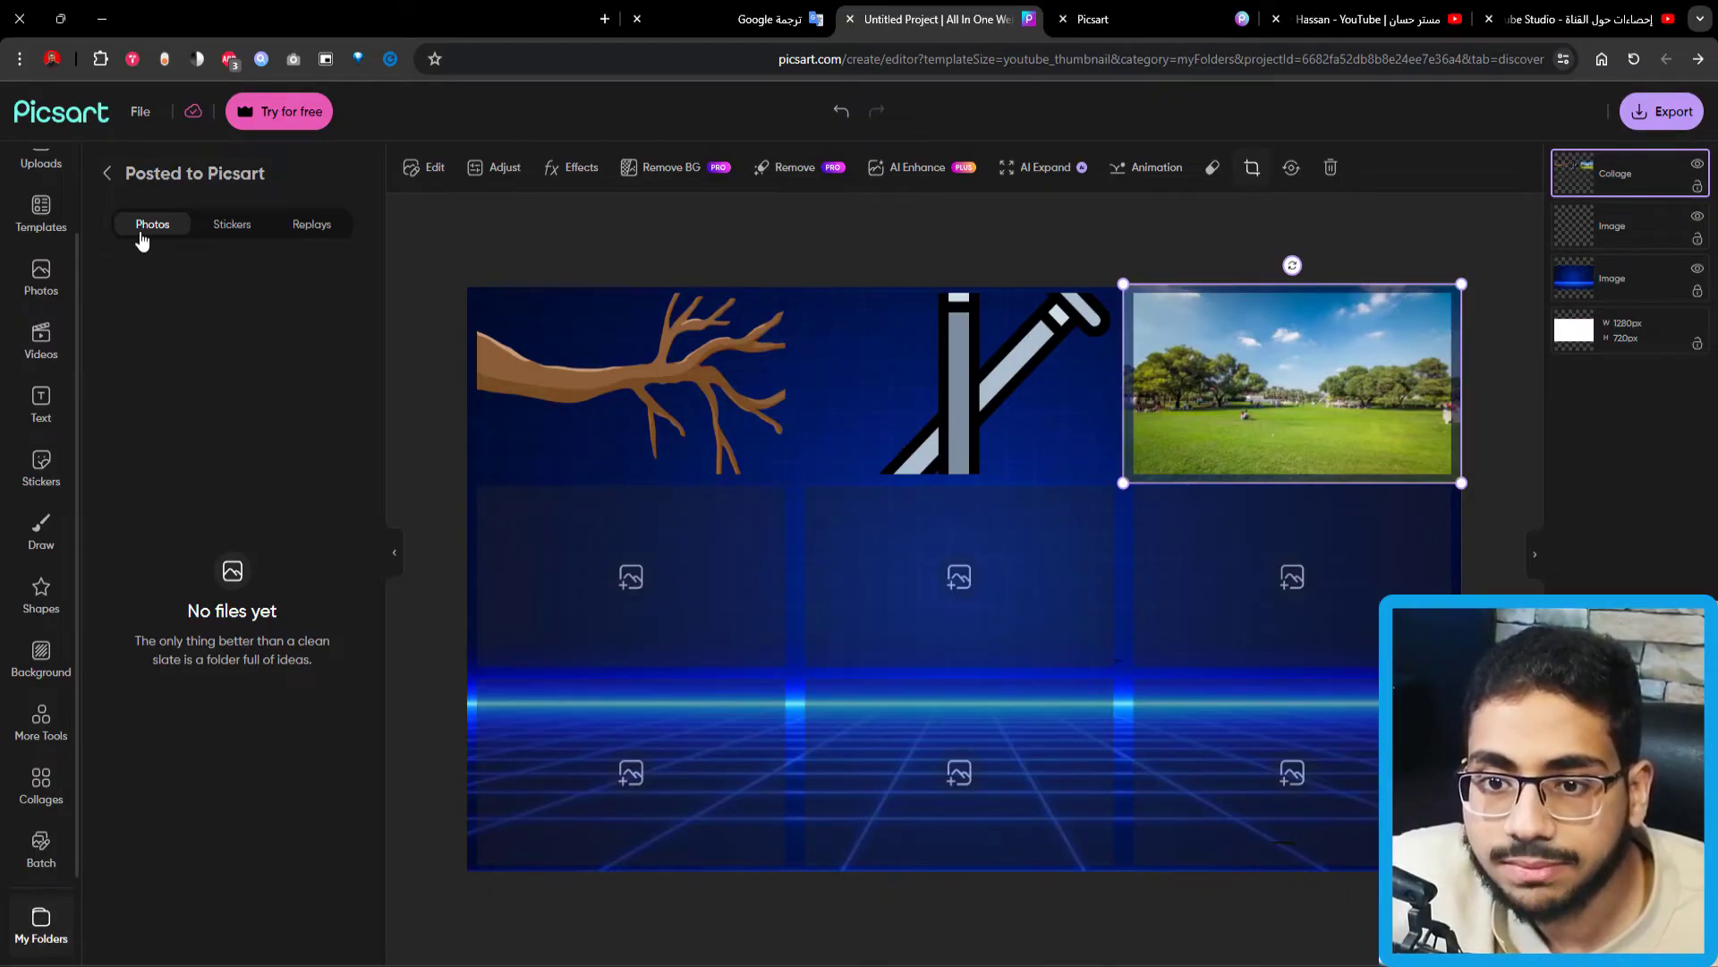
left_click(122, 176)
left_click(236, 233)
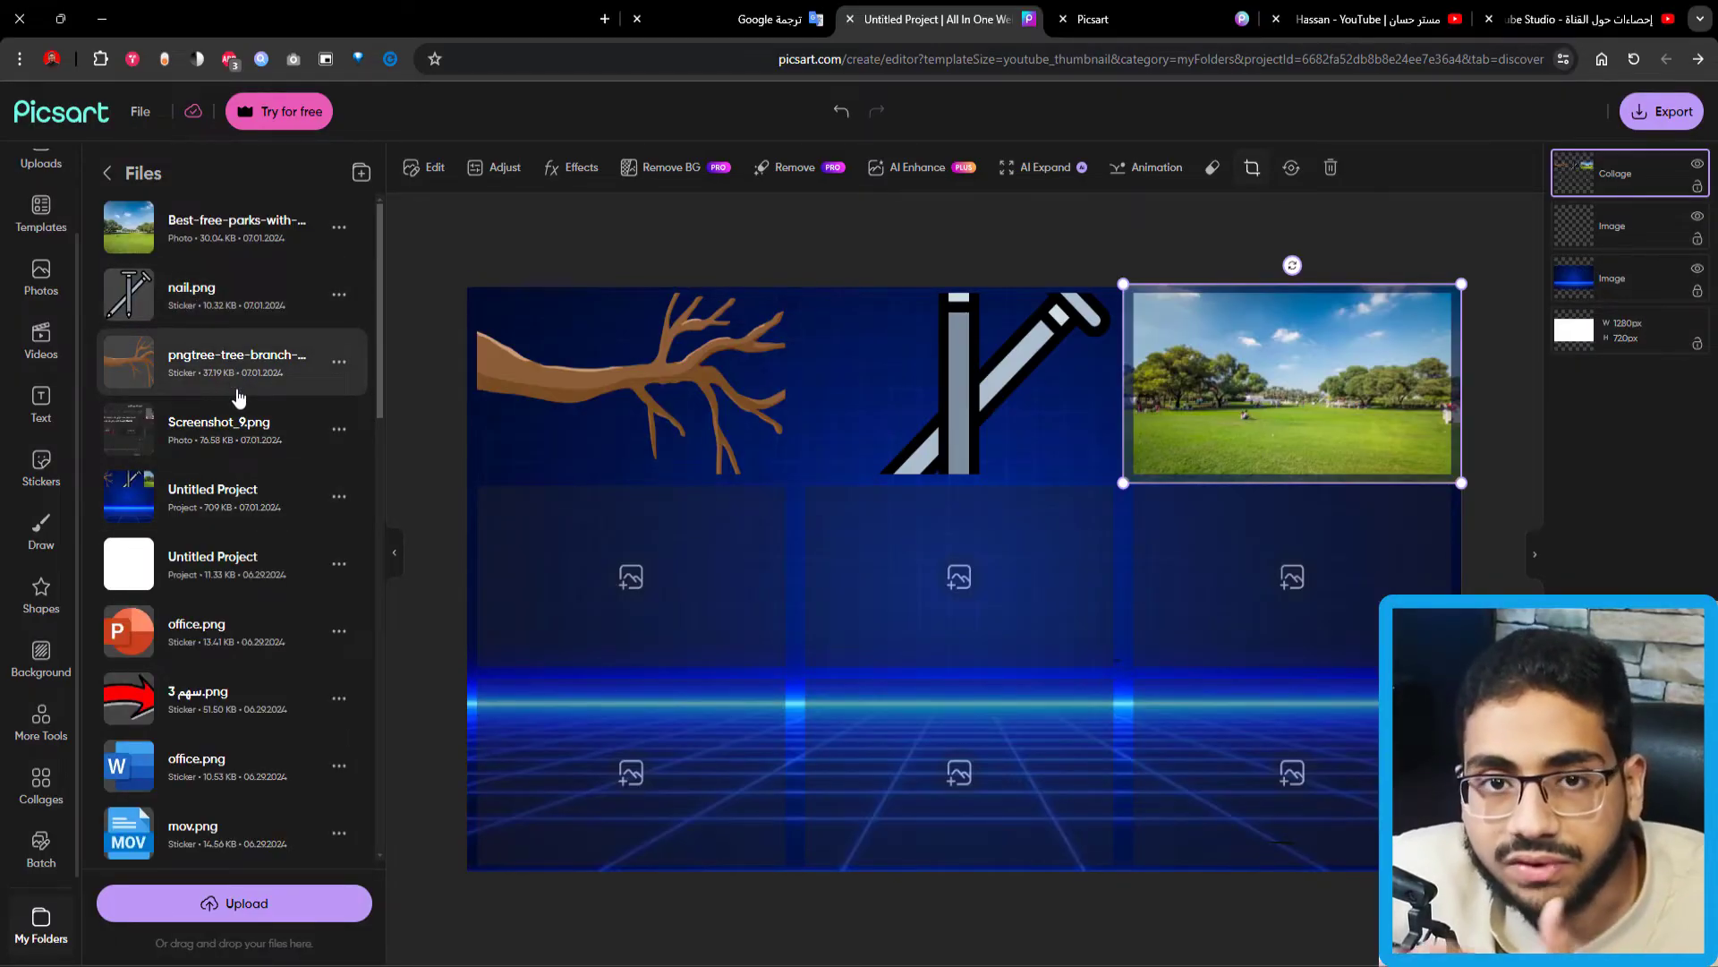
scroll(238, 397, "down", 10)
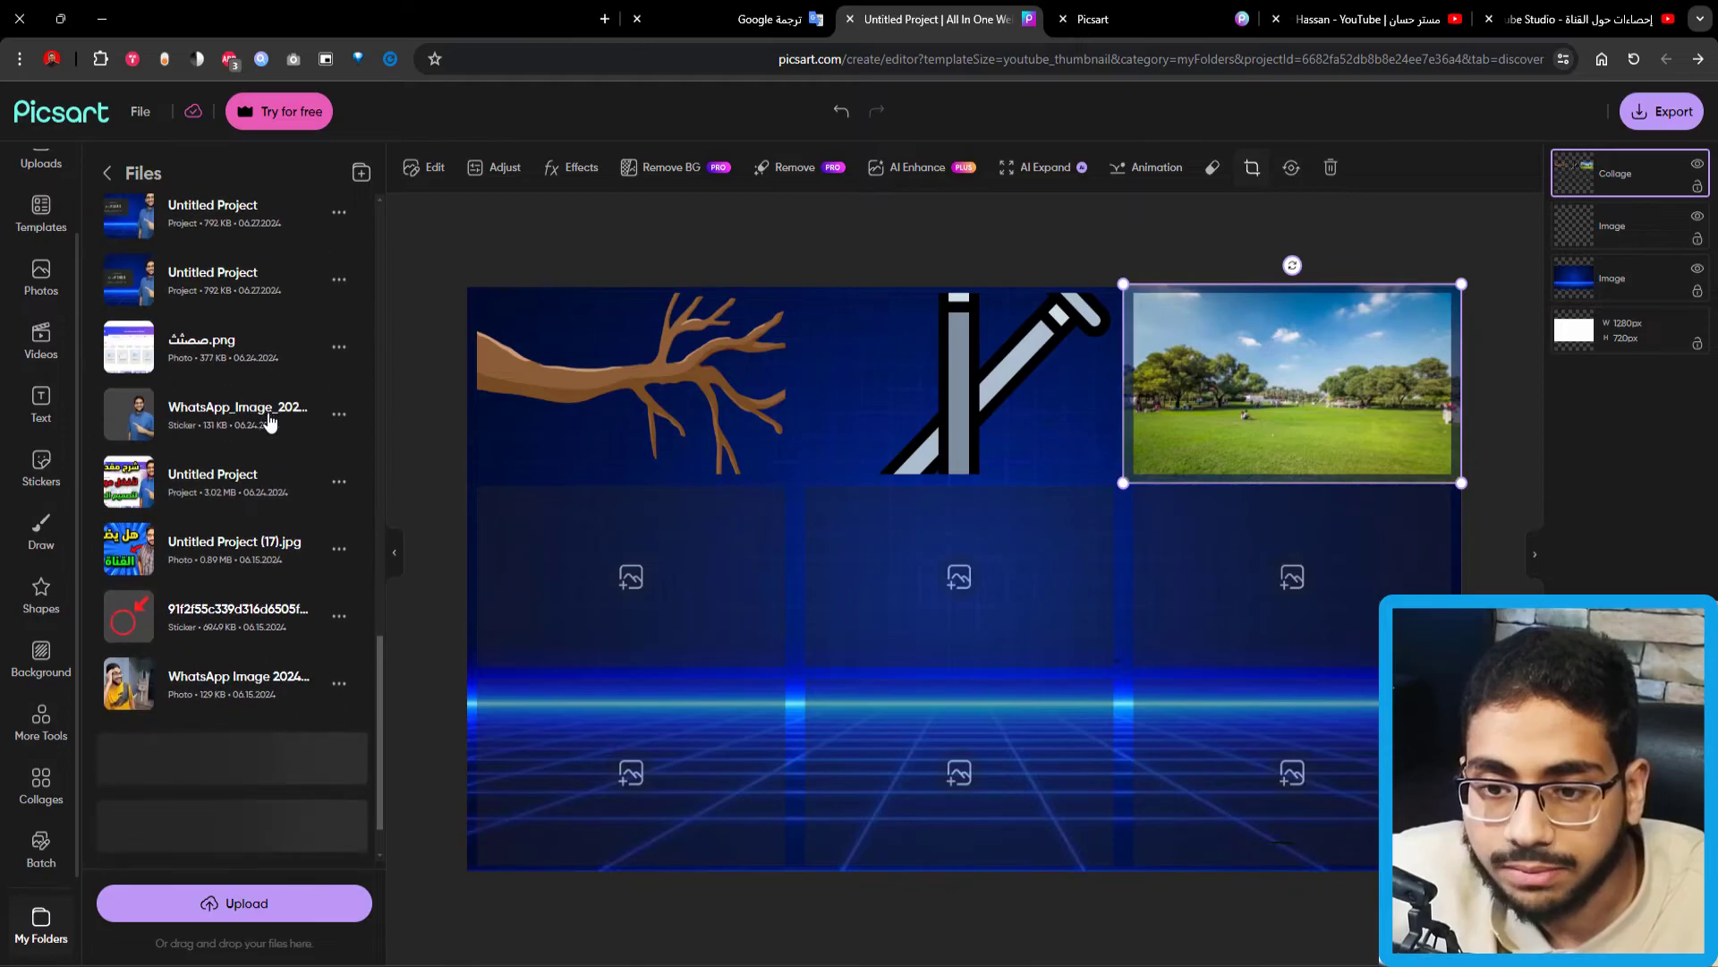
scroll(255, 420, "up", 10)
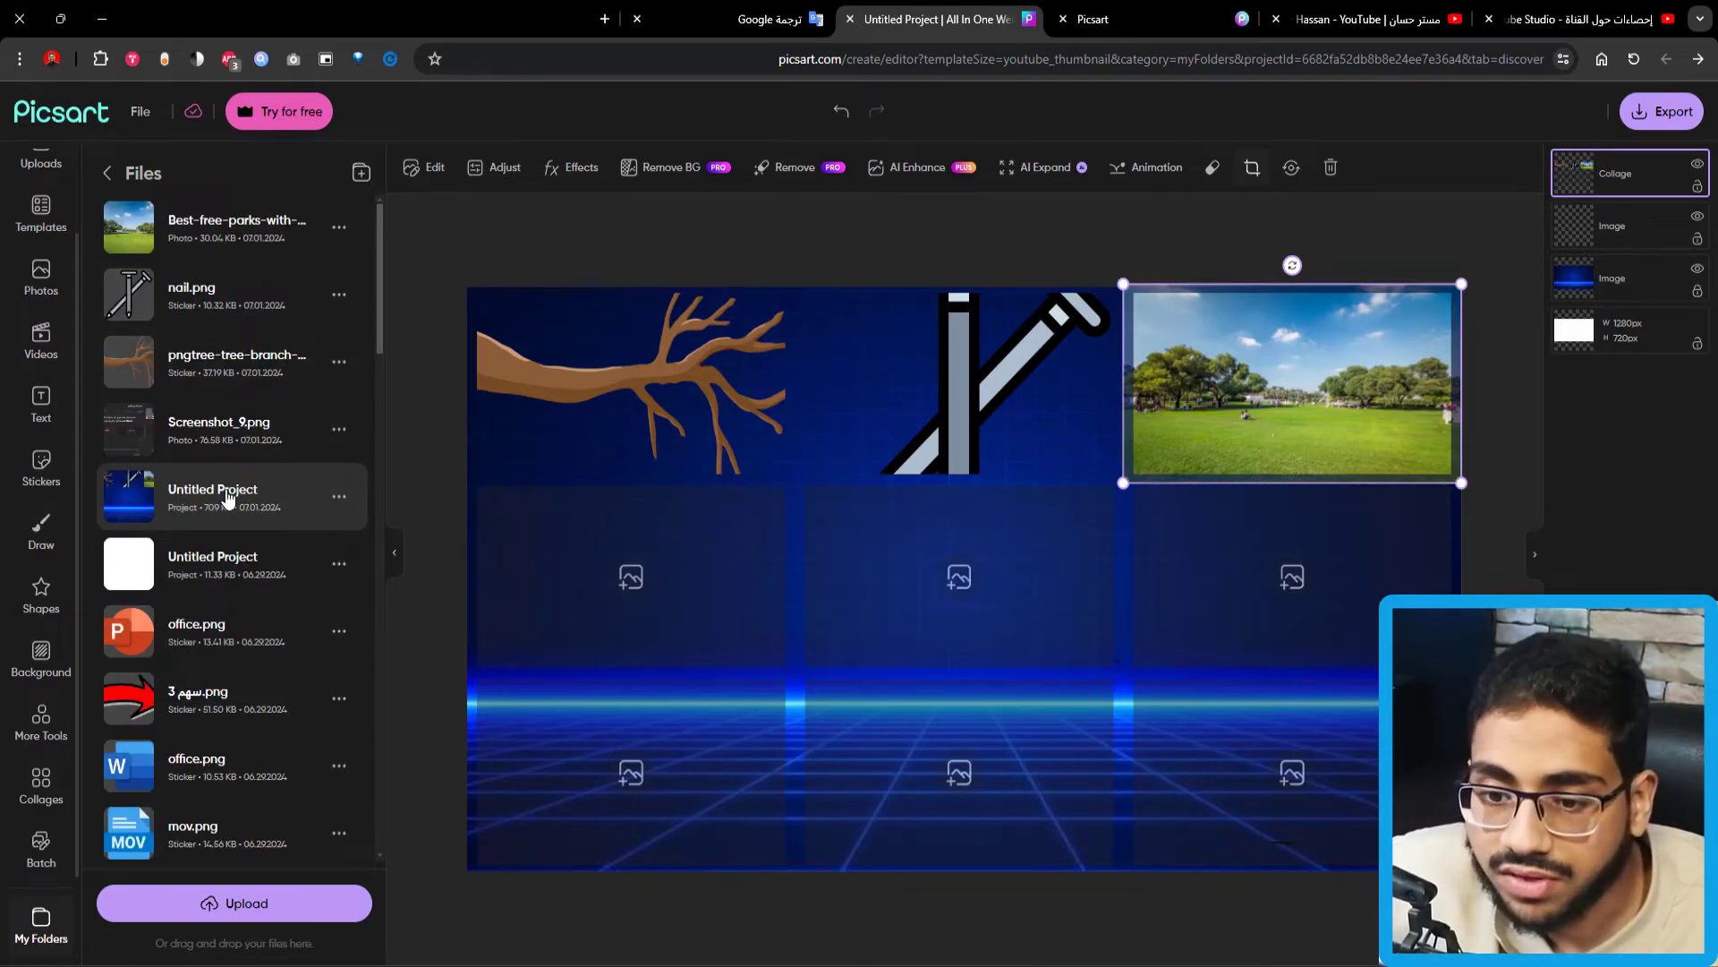
Upload the Screenshot_4 image to the stored files and place it in the collage's centre cell.
left_click(235, 903)
scroll(358, 277, "down", 1)
scroll(420, 269, "down", 3)
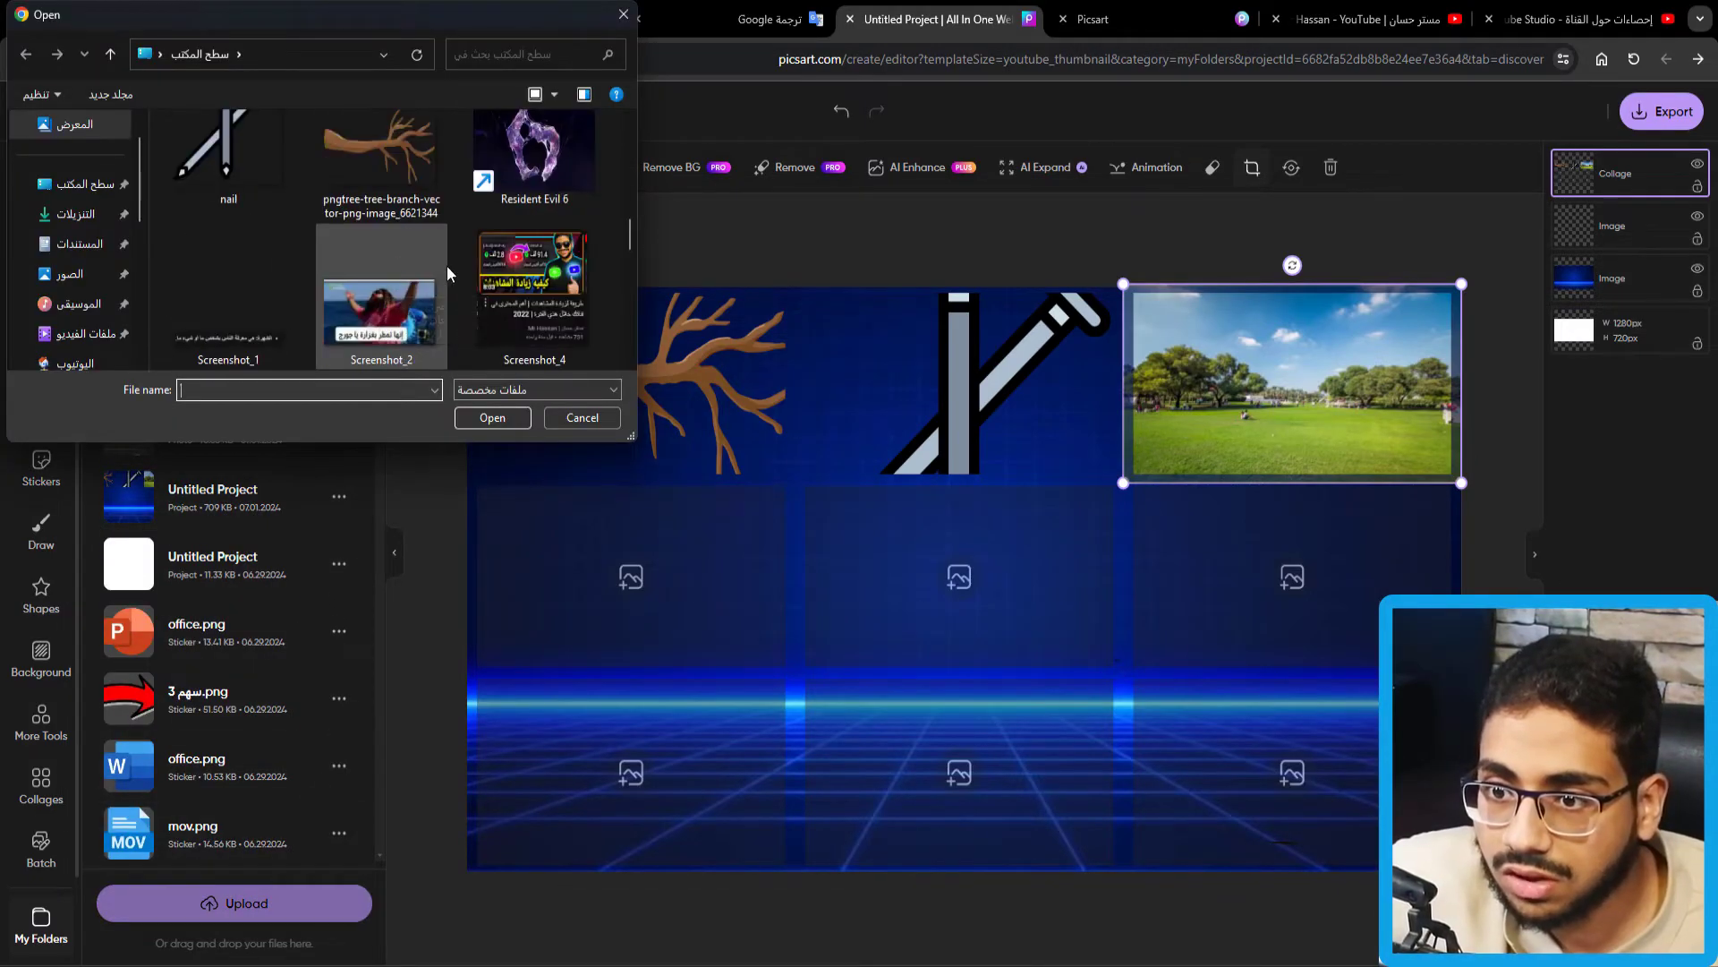
double_click(519, 287)
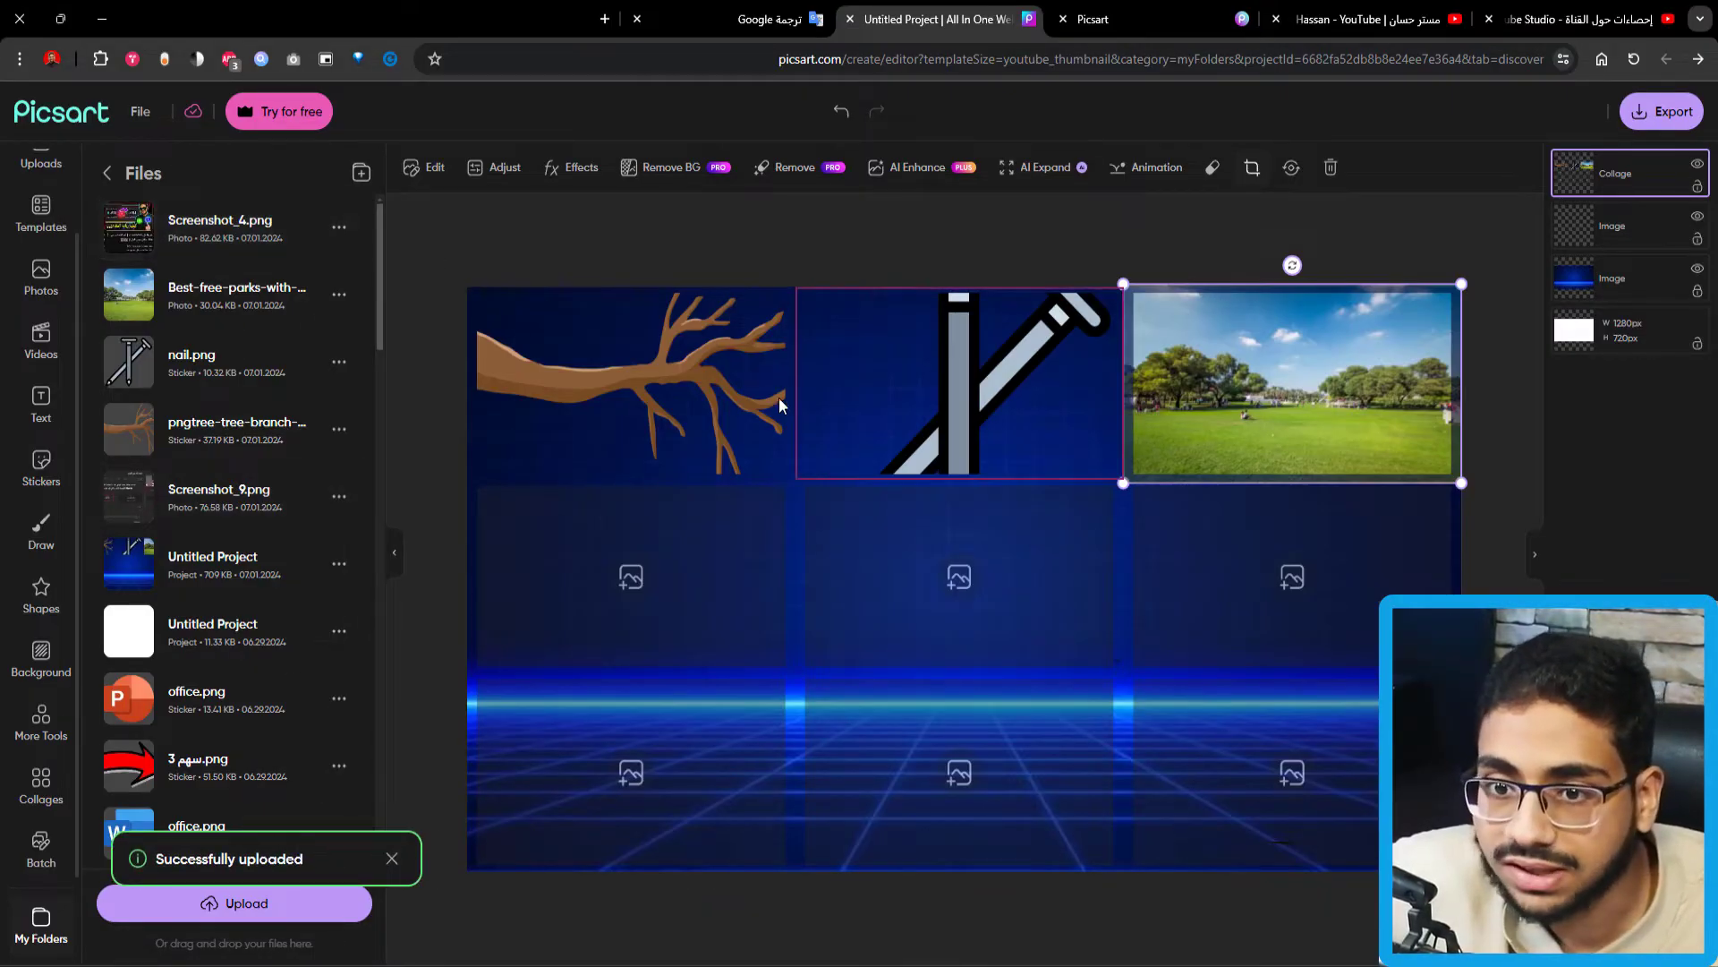
left_click_drag(201, 228, 997, 599)
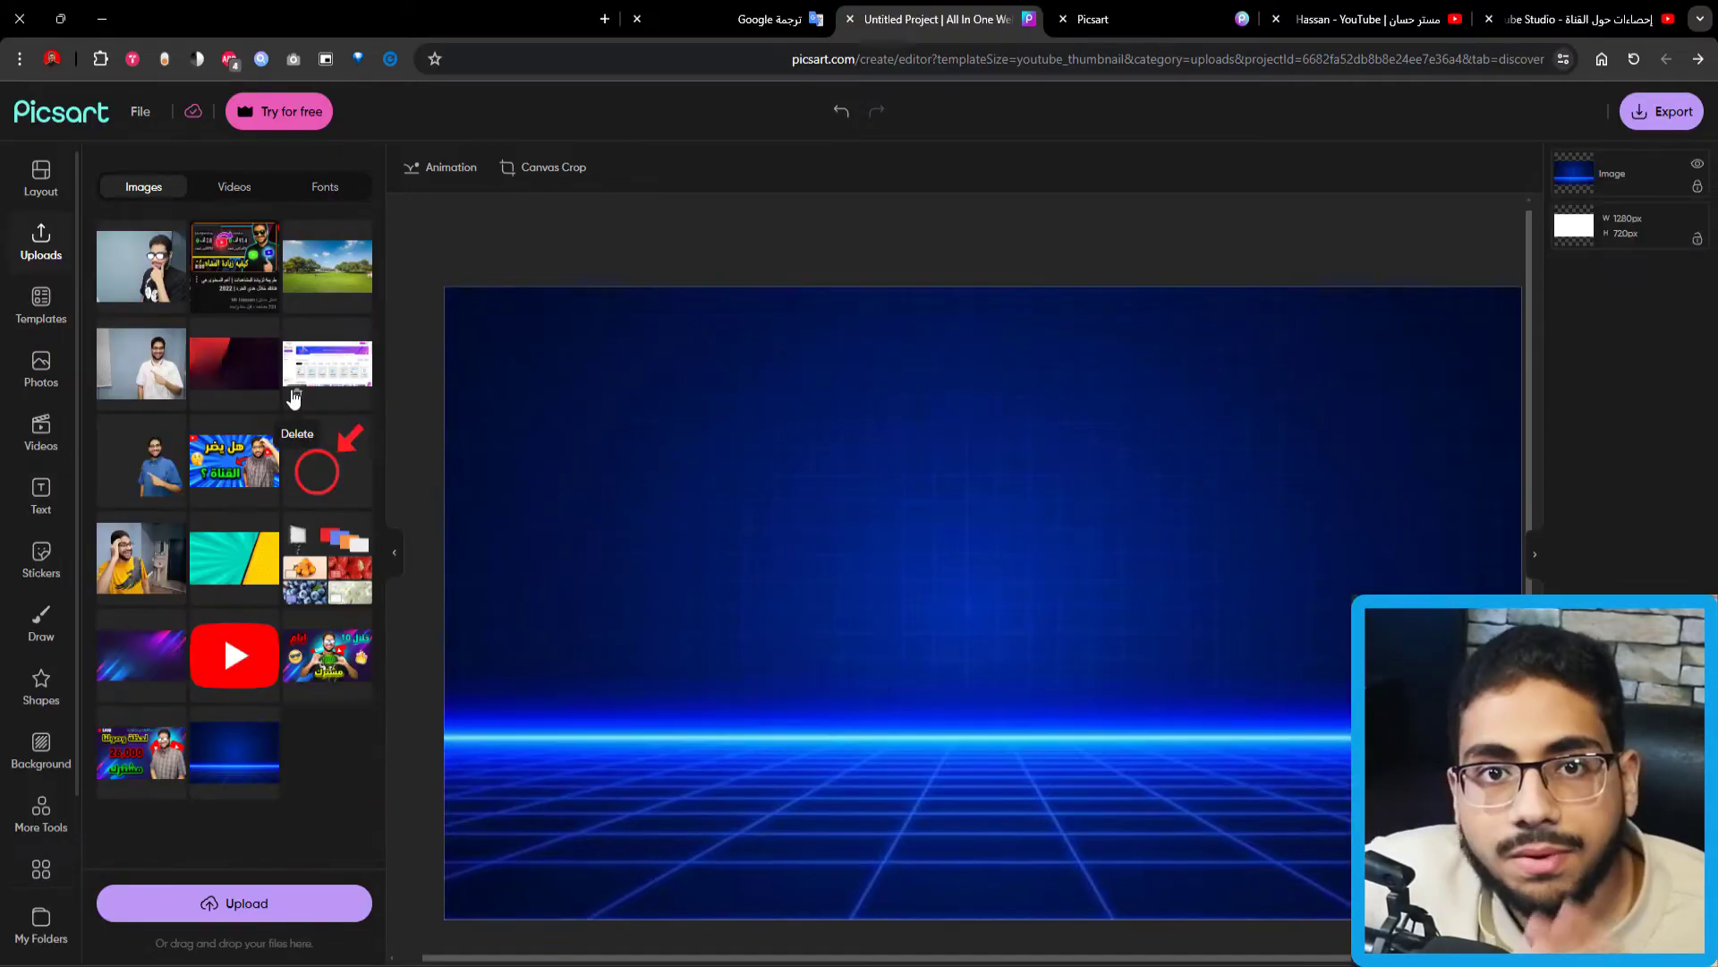
Add the uploaded portrait with glowing glasses and cut out its background with Erase, using Person autoselect and erasing the leftover patch.
left_click(165, 273)
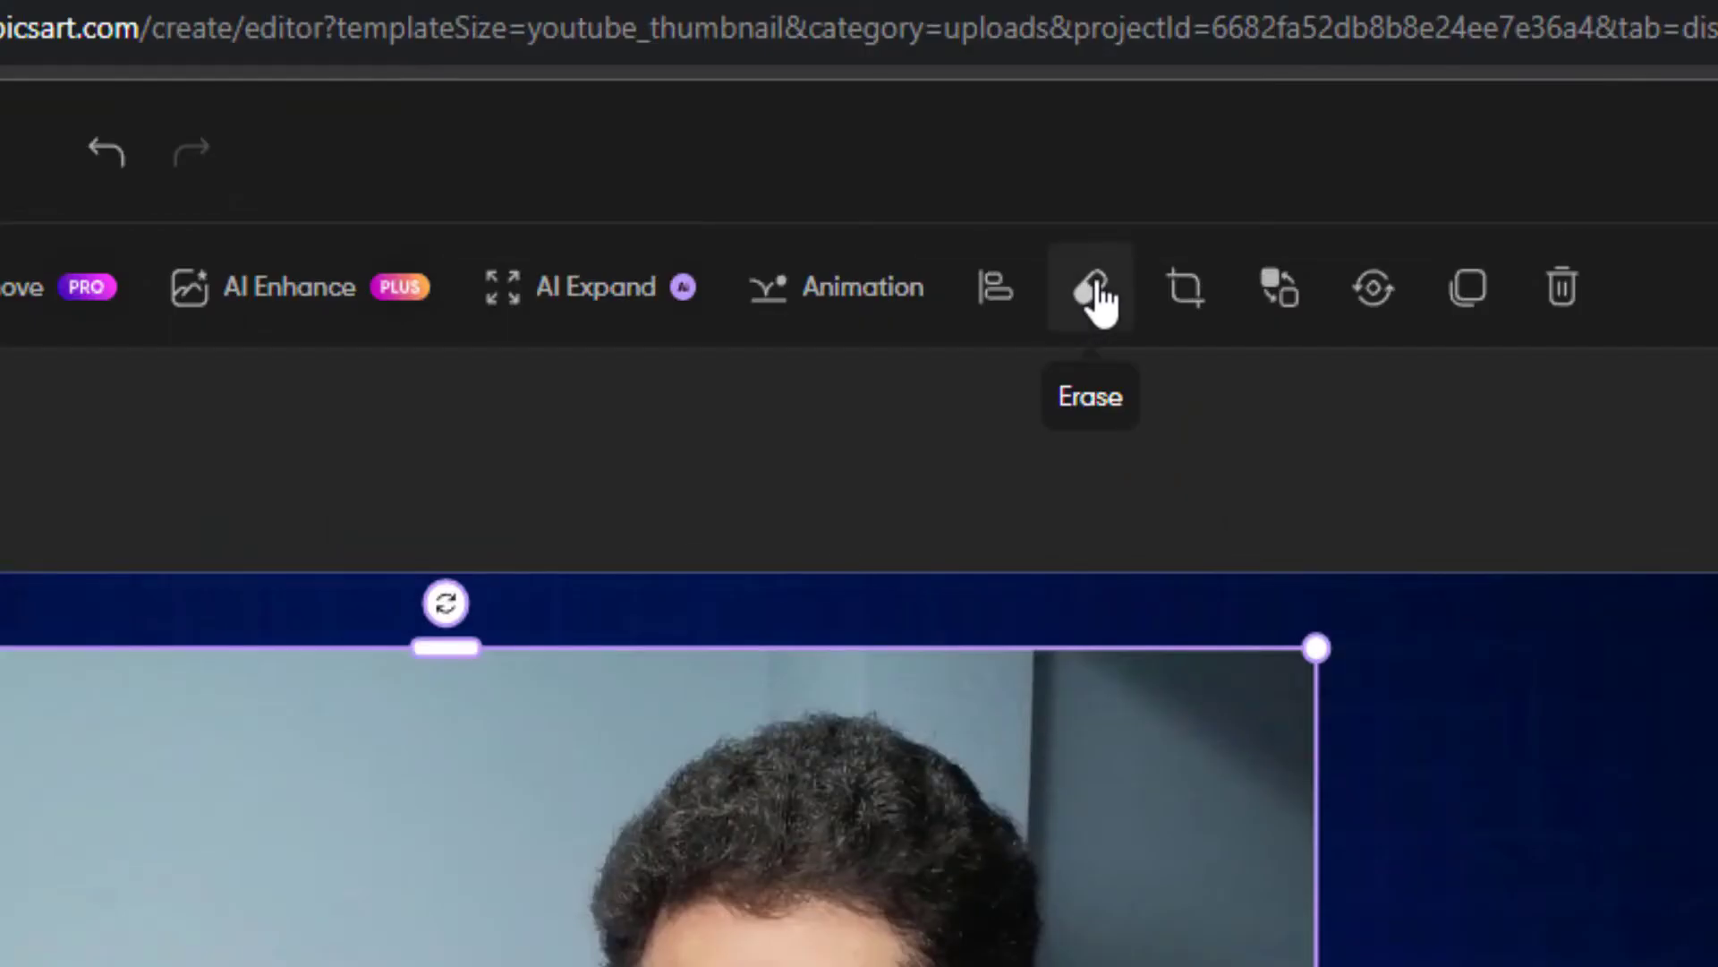
left_click(1252, 169)
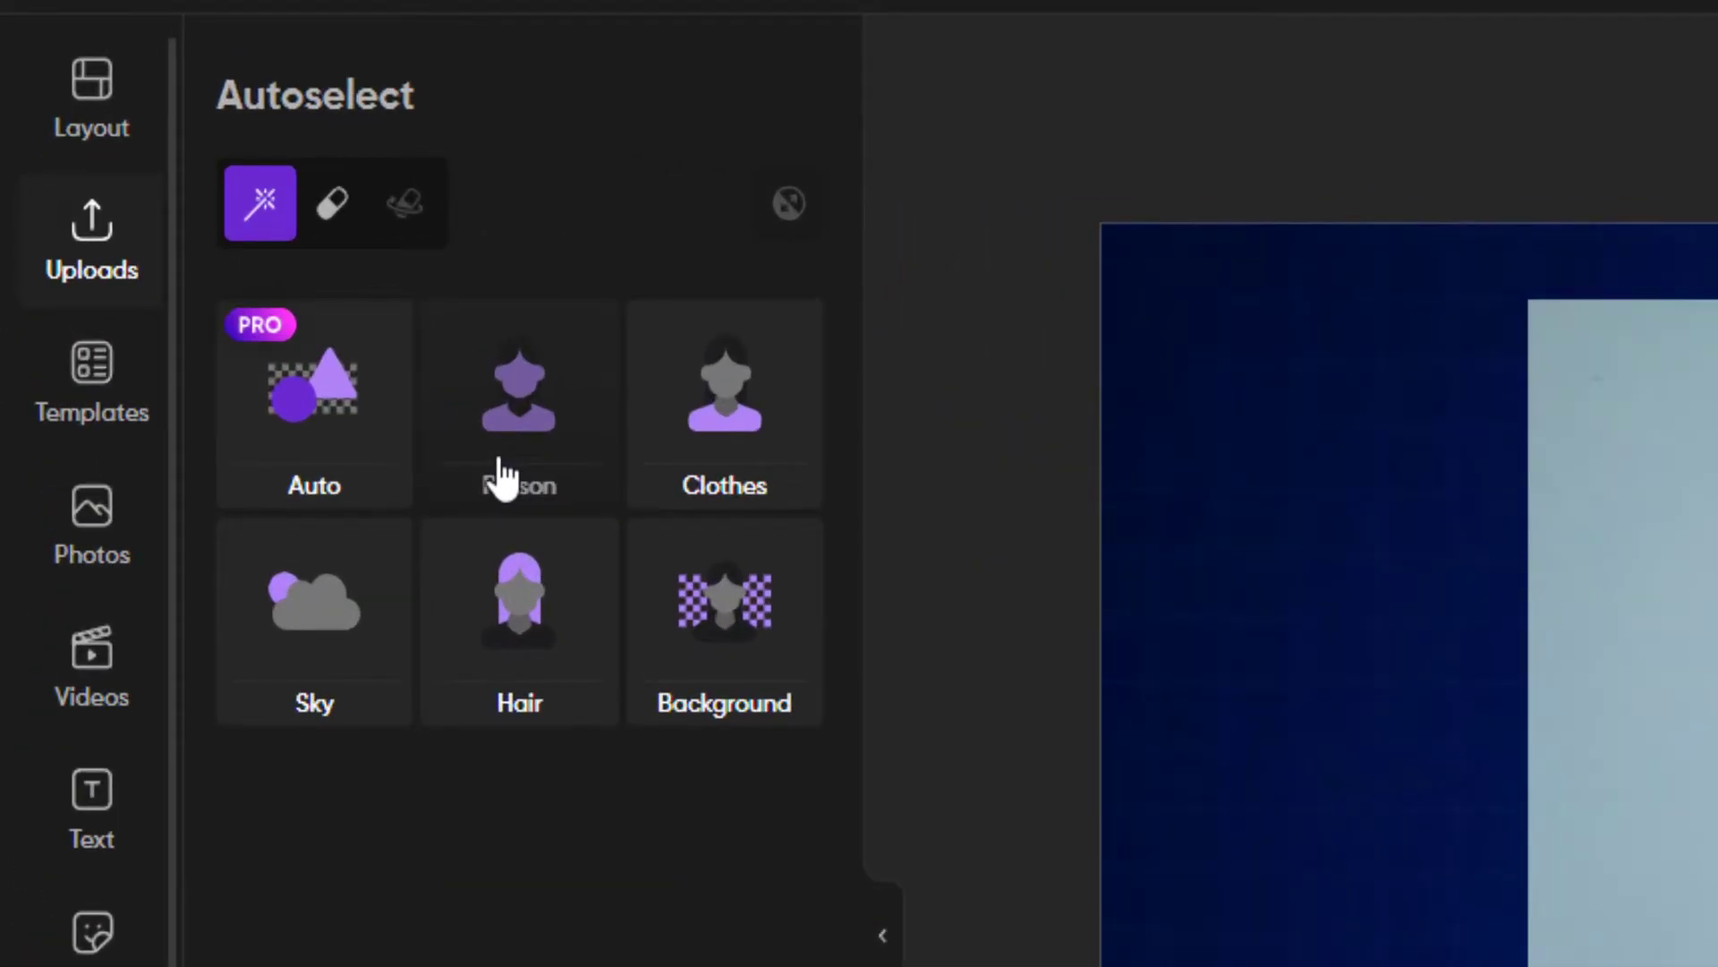
left_click(504, 472)
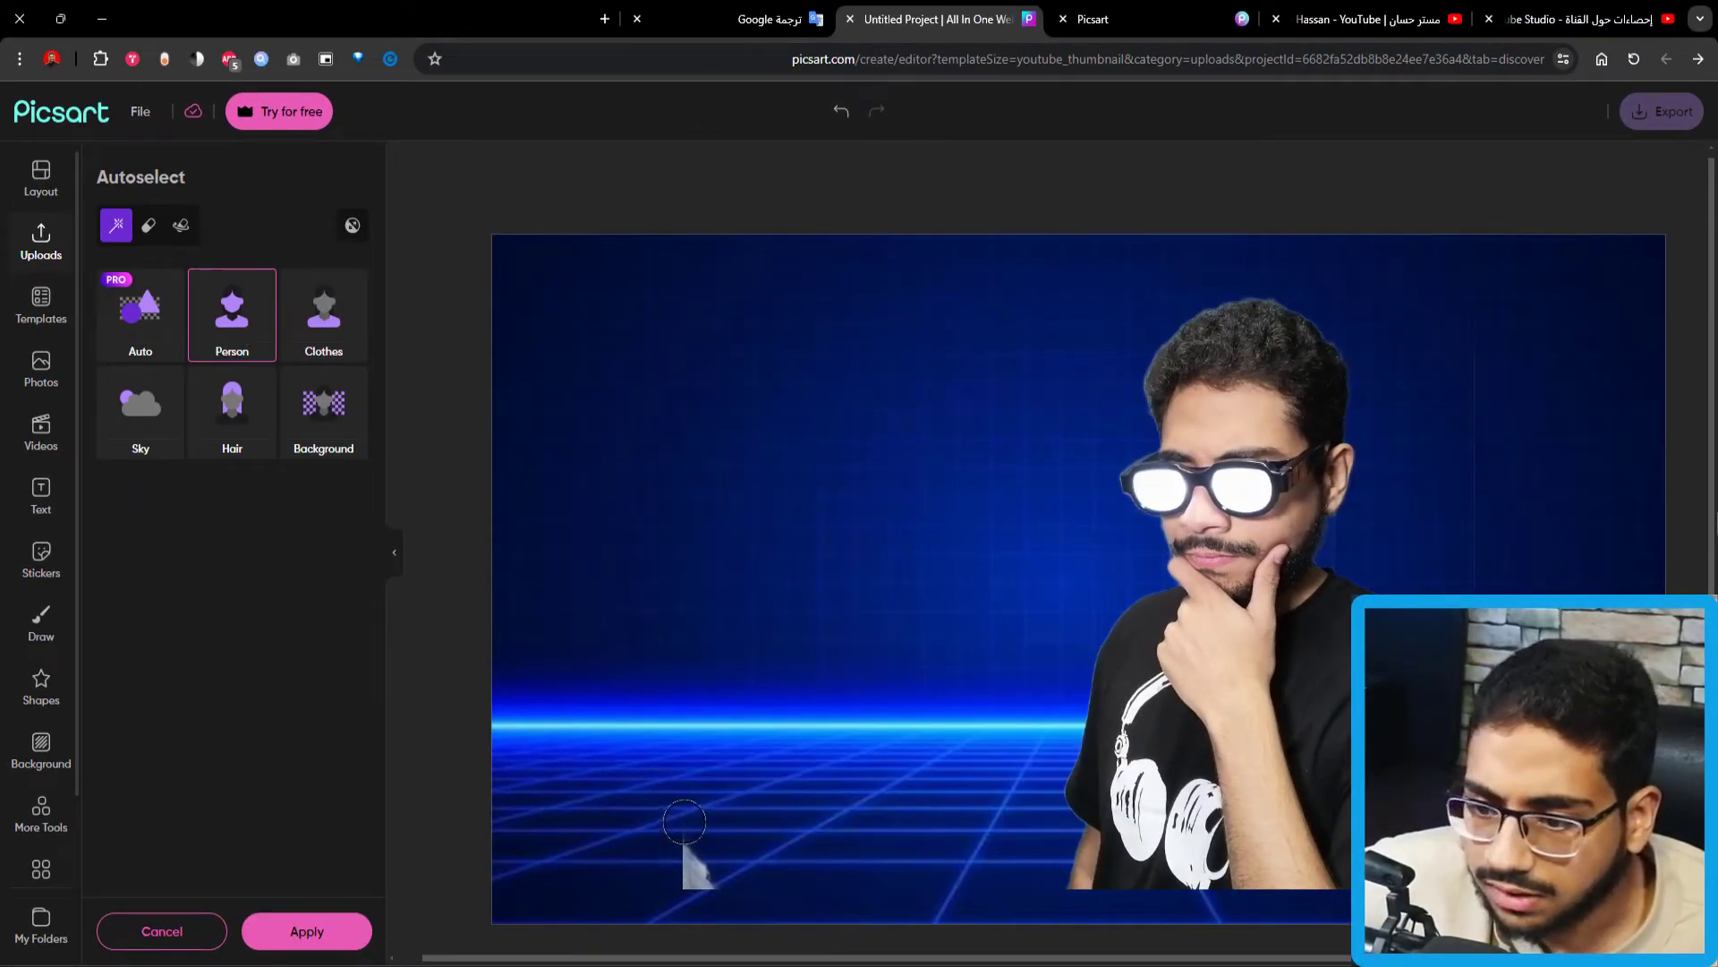
key("e")
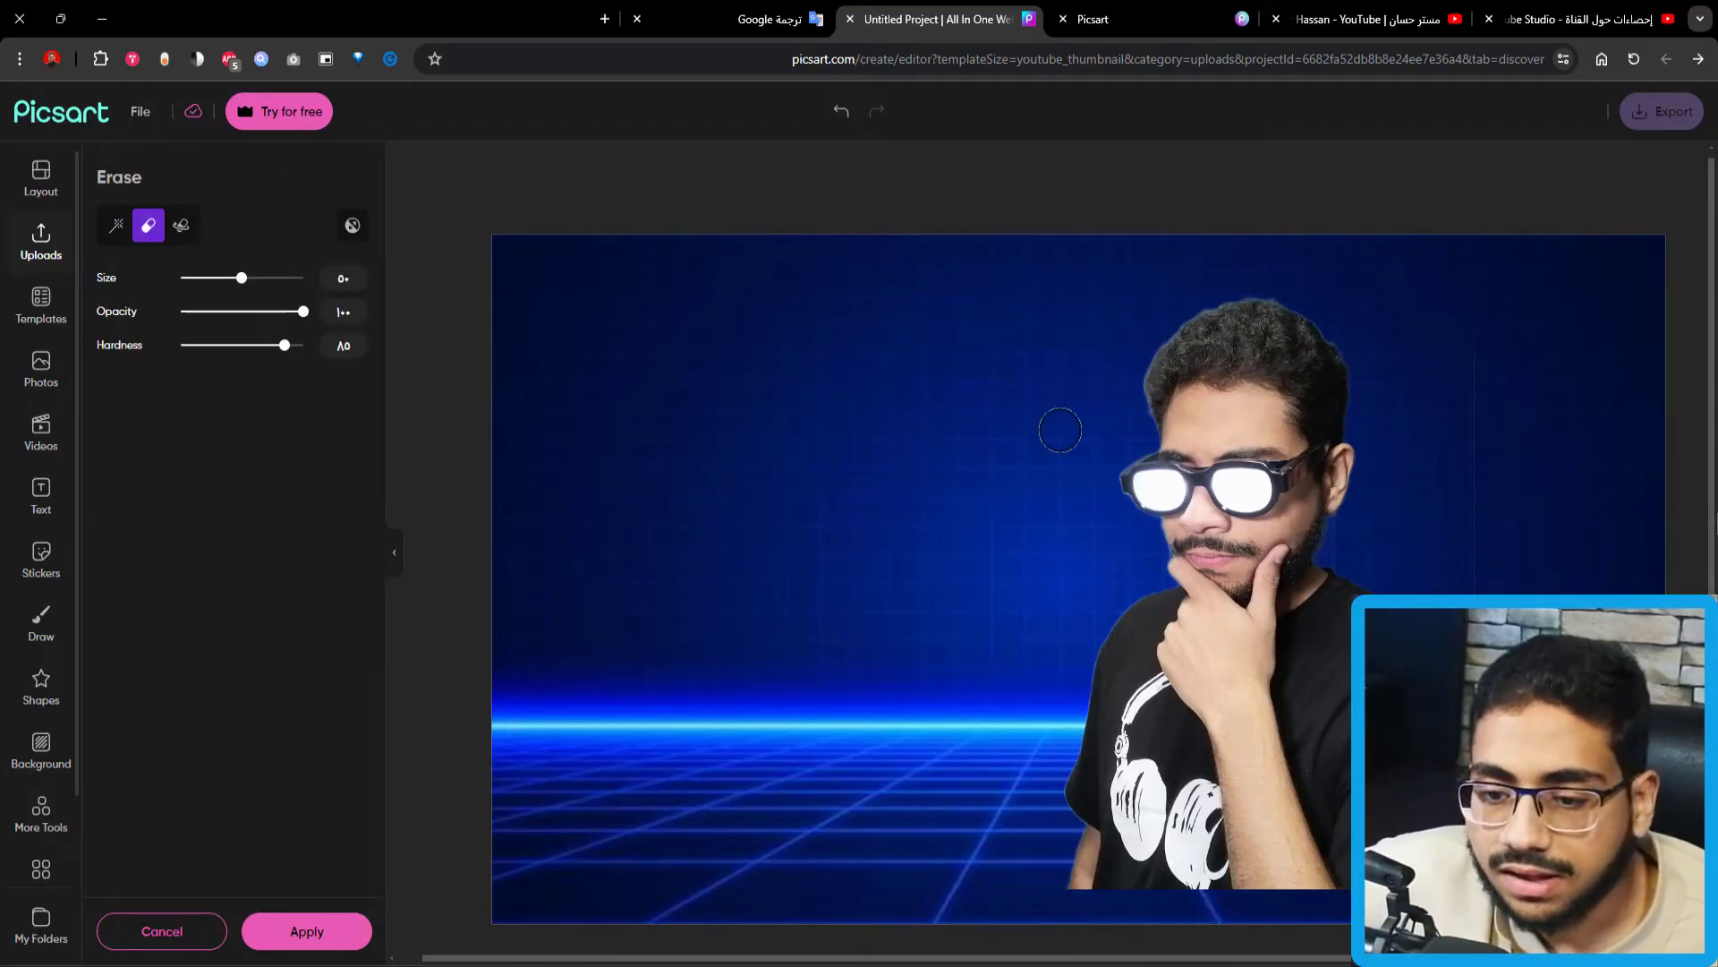
left_click(318, 932)
Flip the cut-out portrait horizontally and place it against the left edge of the canvas.
left_click_drag(1217, 534, 1273, 518)
left_click_drag(1181, 763, 1297, 760)
scroll(1271, 716, "down", 1)
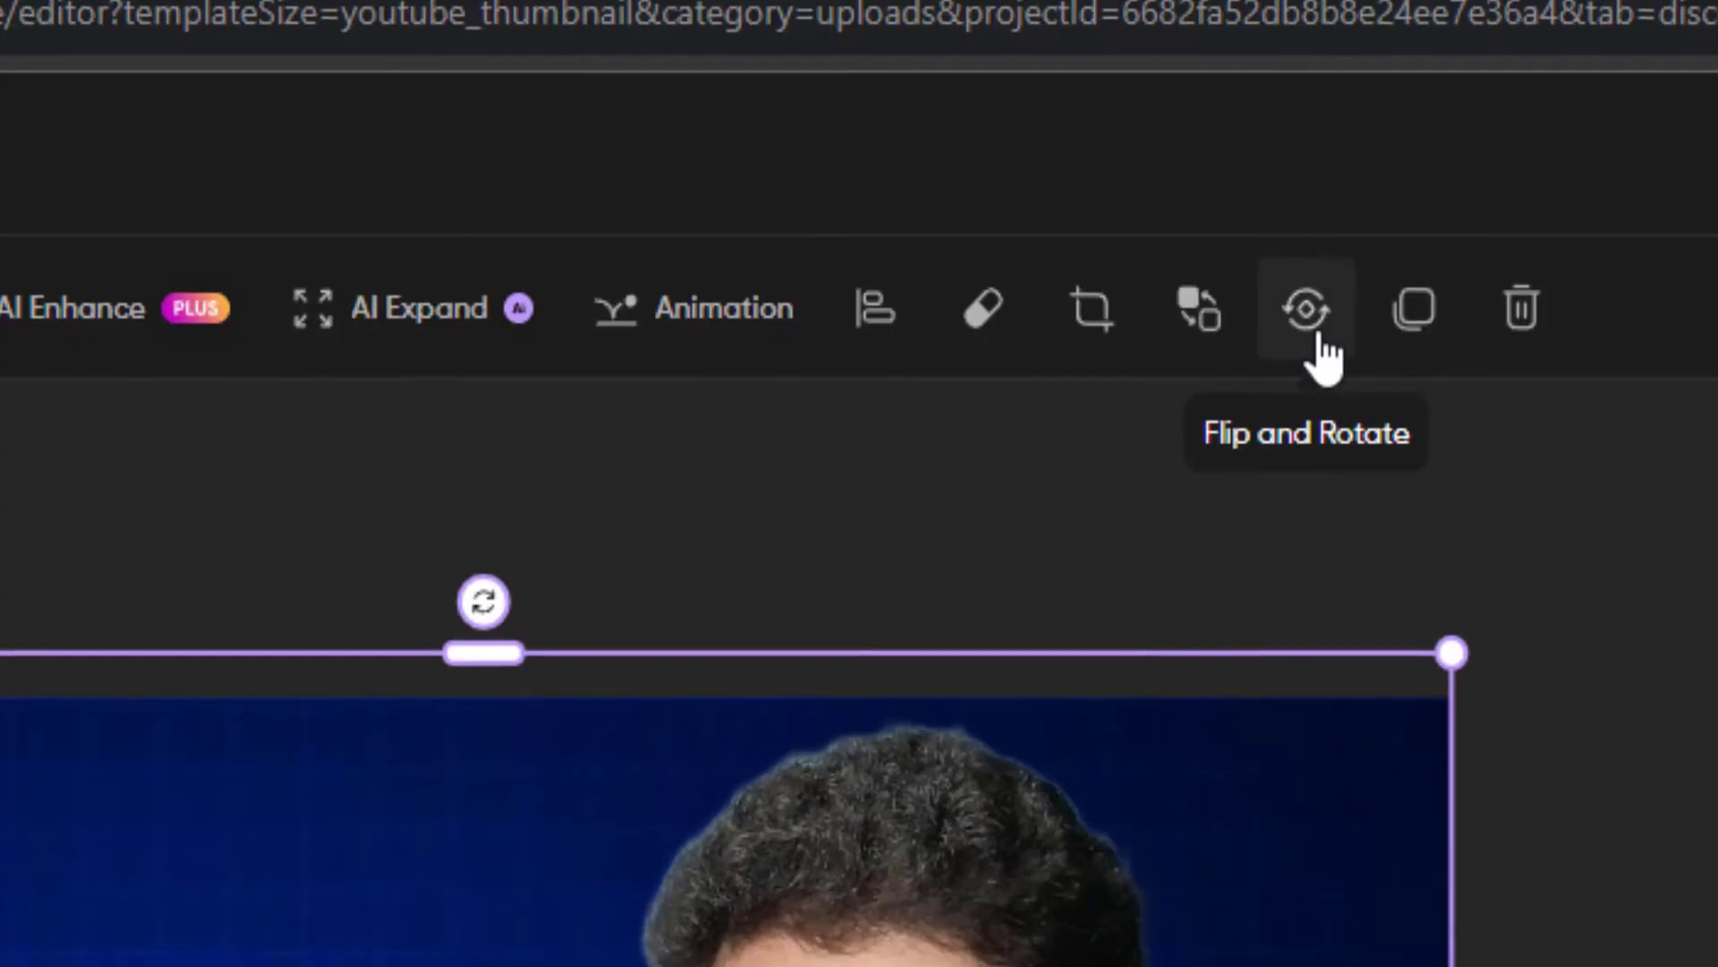
left_click(1321, 344)
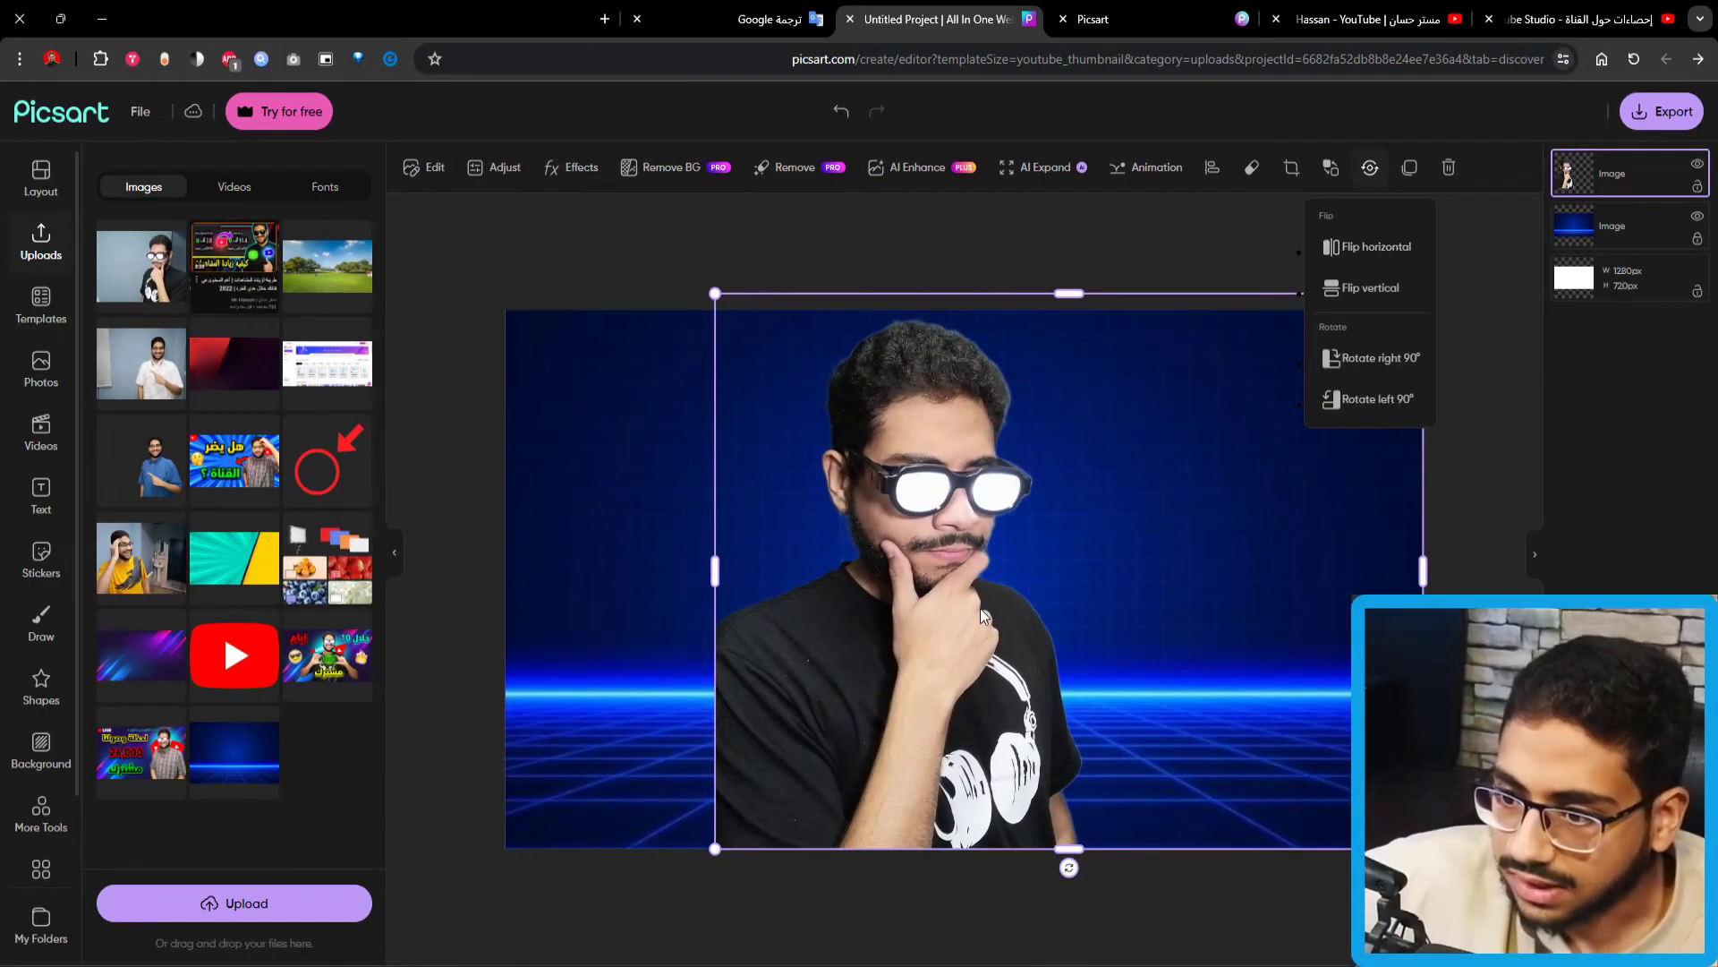
left_click_drag(984, 616, 769, 618)
left_click(901, 305)
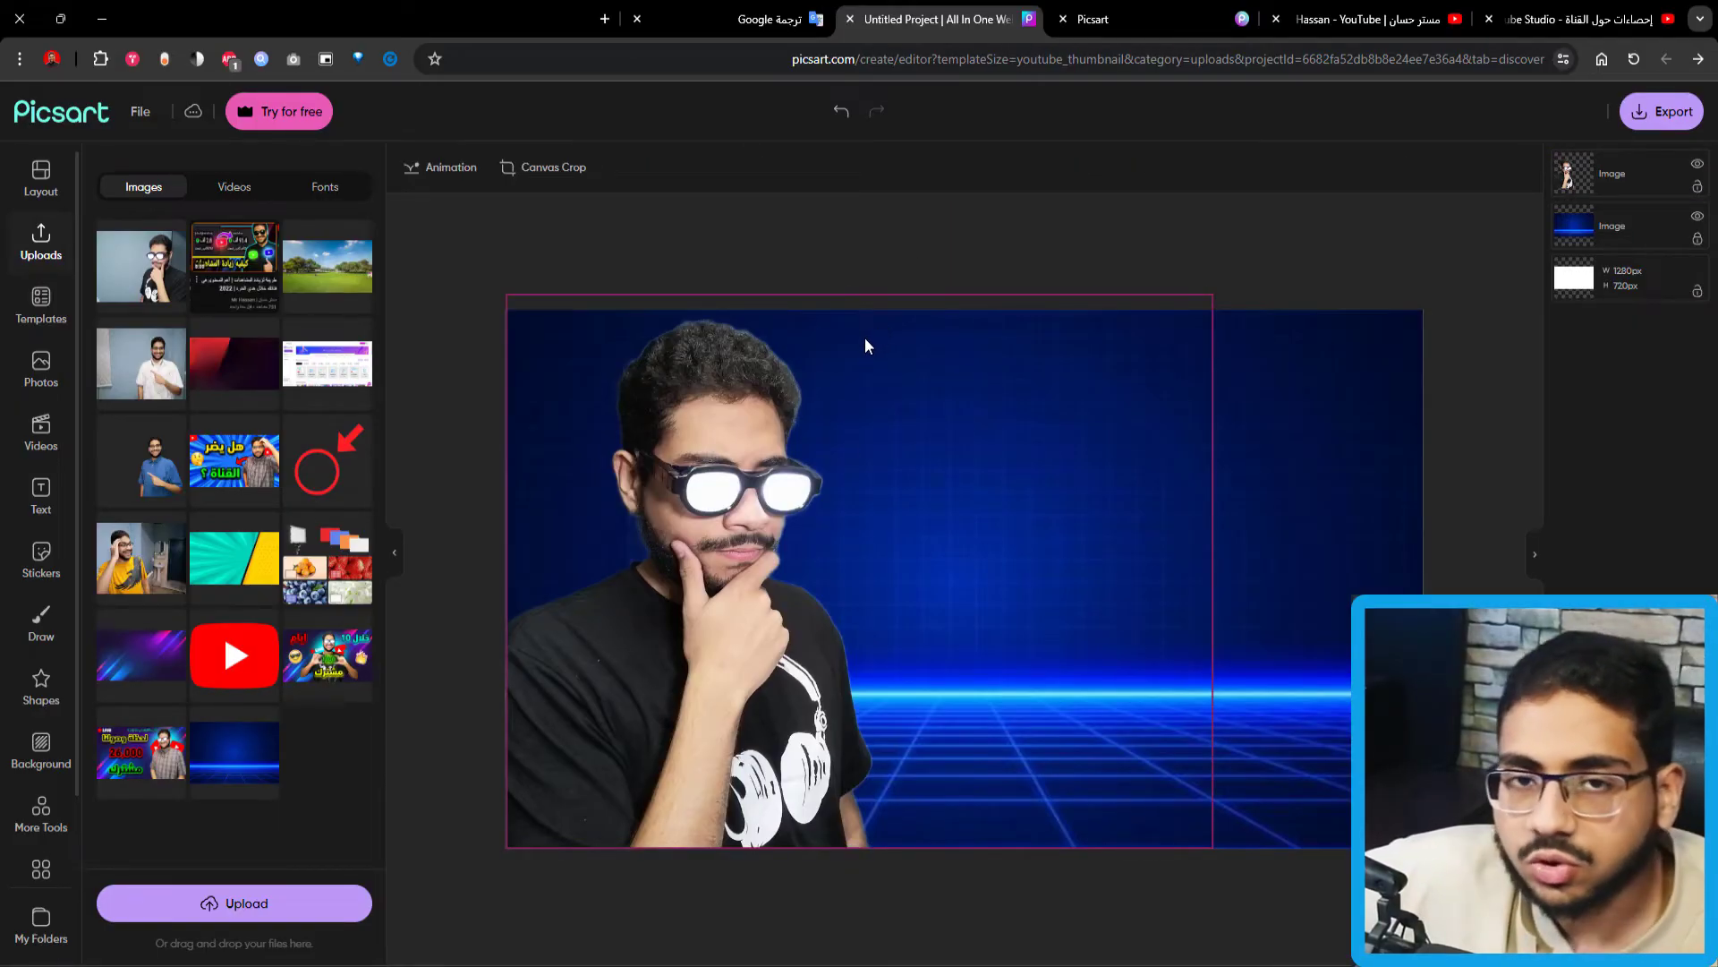
Apply the HDR effect from the FX group to the cut-out portrait, with Blur 20 and Unsharp 73.
left_click(711, 561)
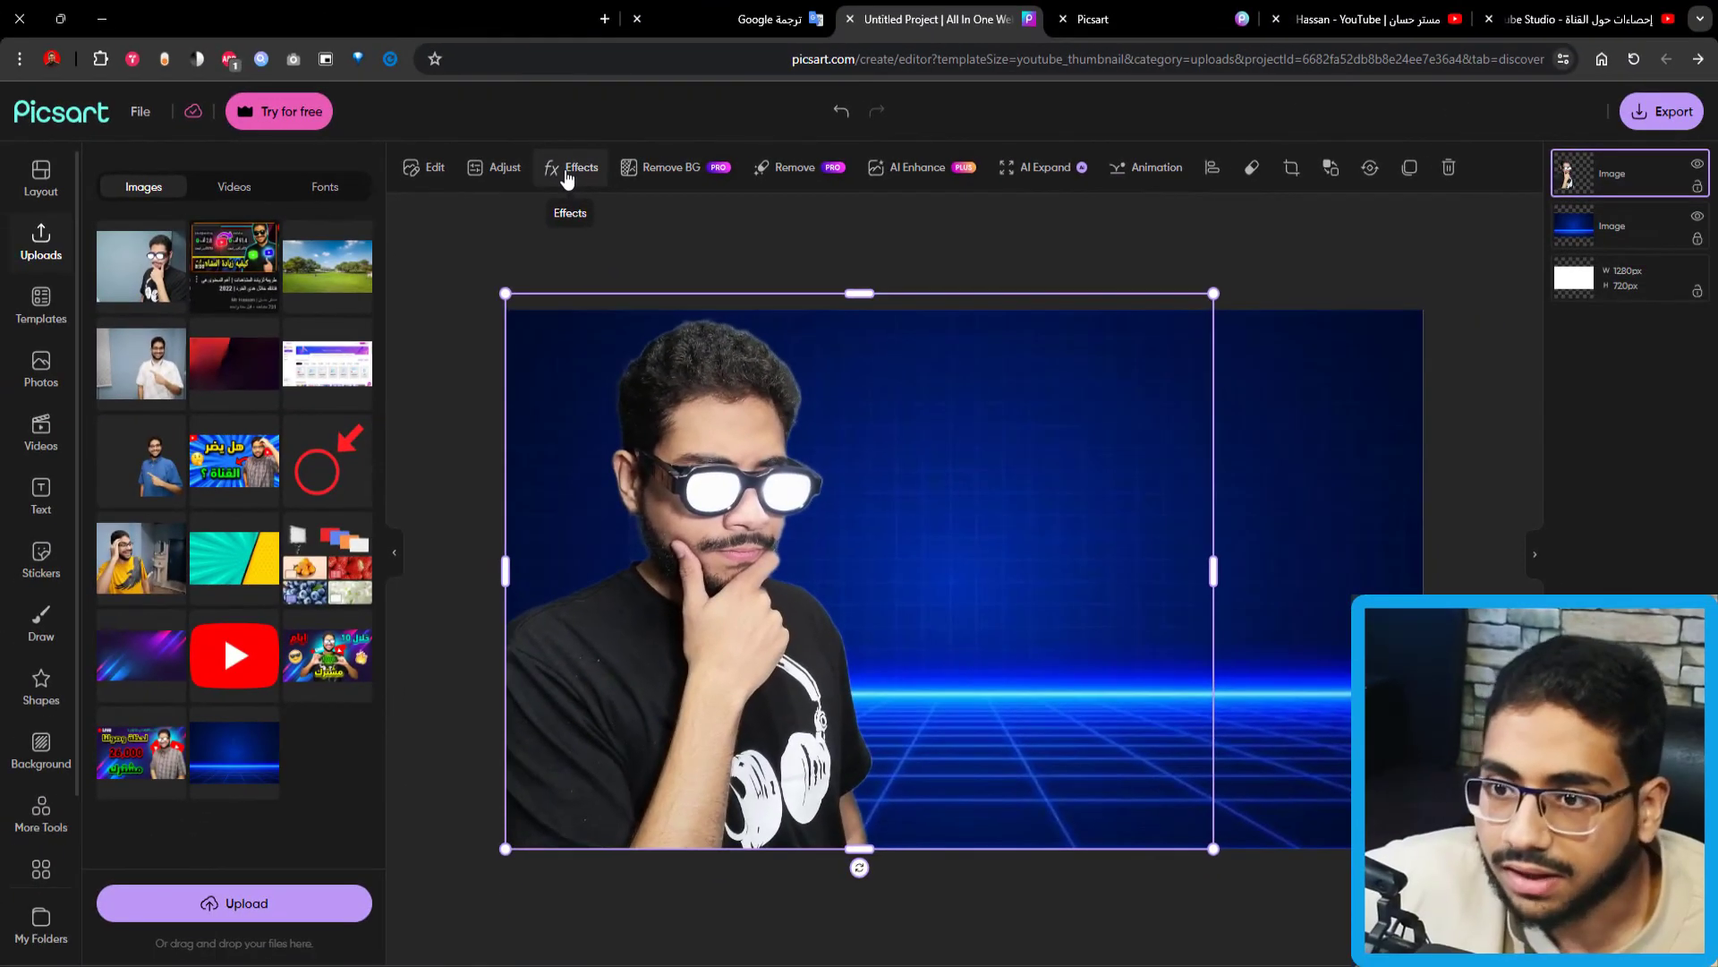
left_click(757, 228)
left_click(121, 340)
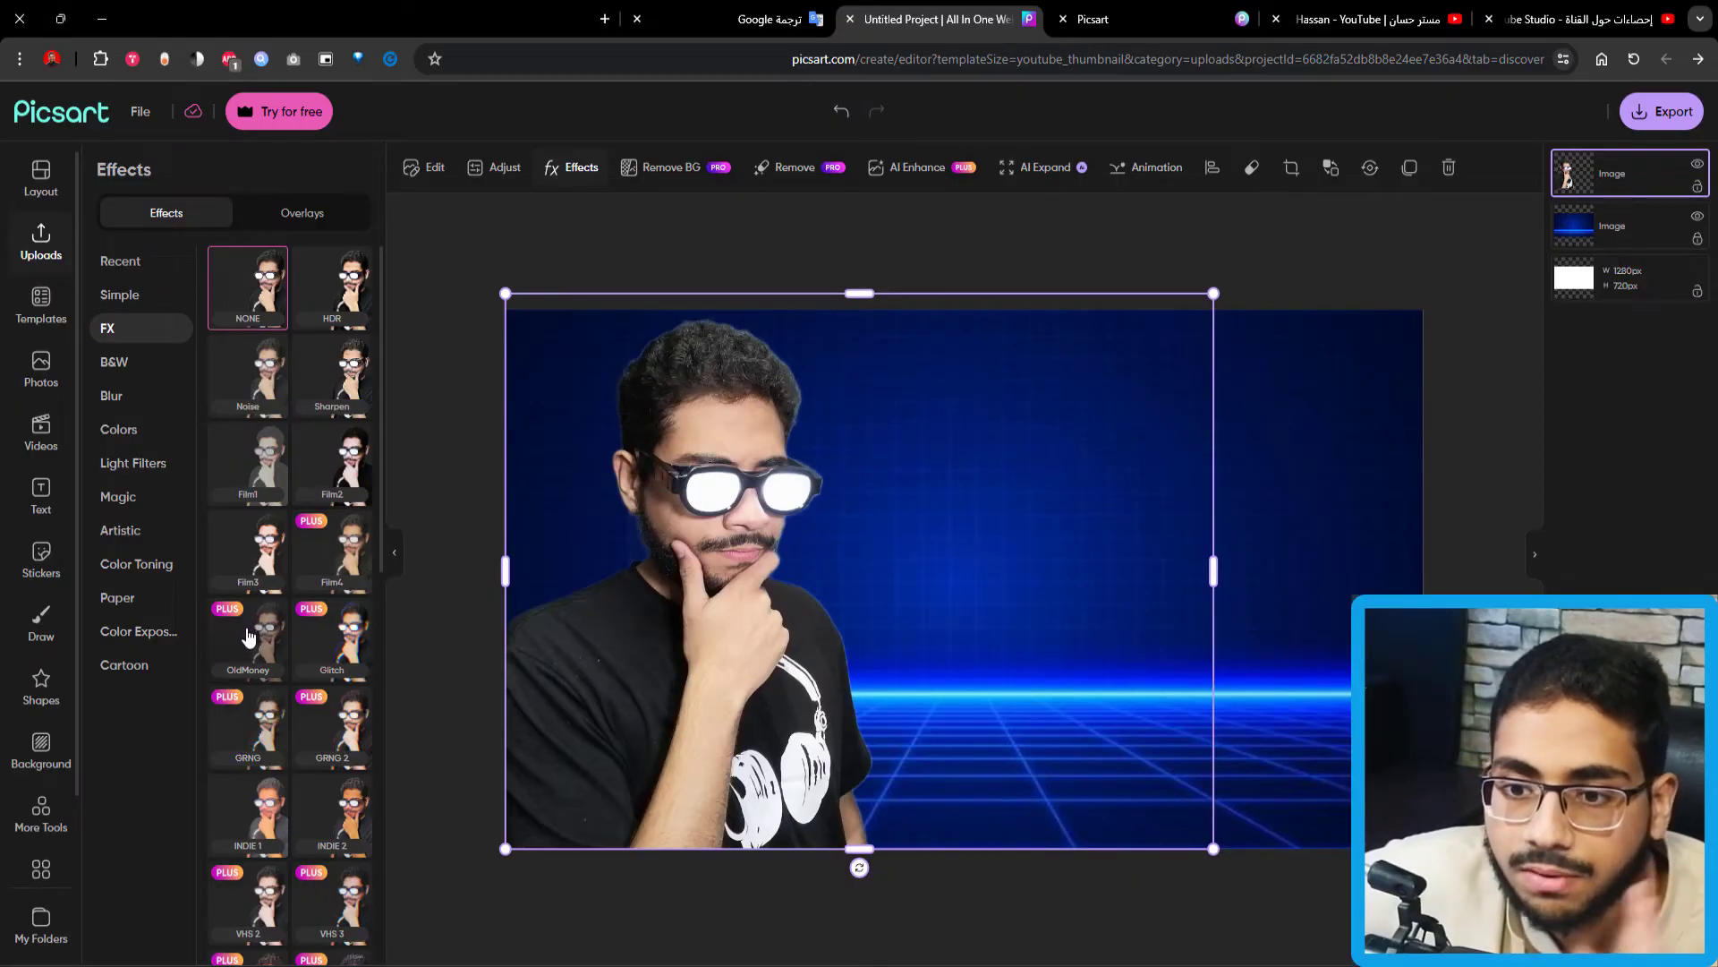
left_click(329, 311)
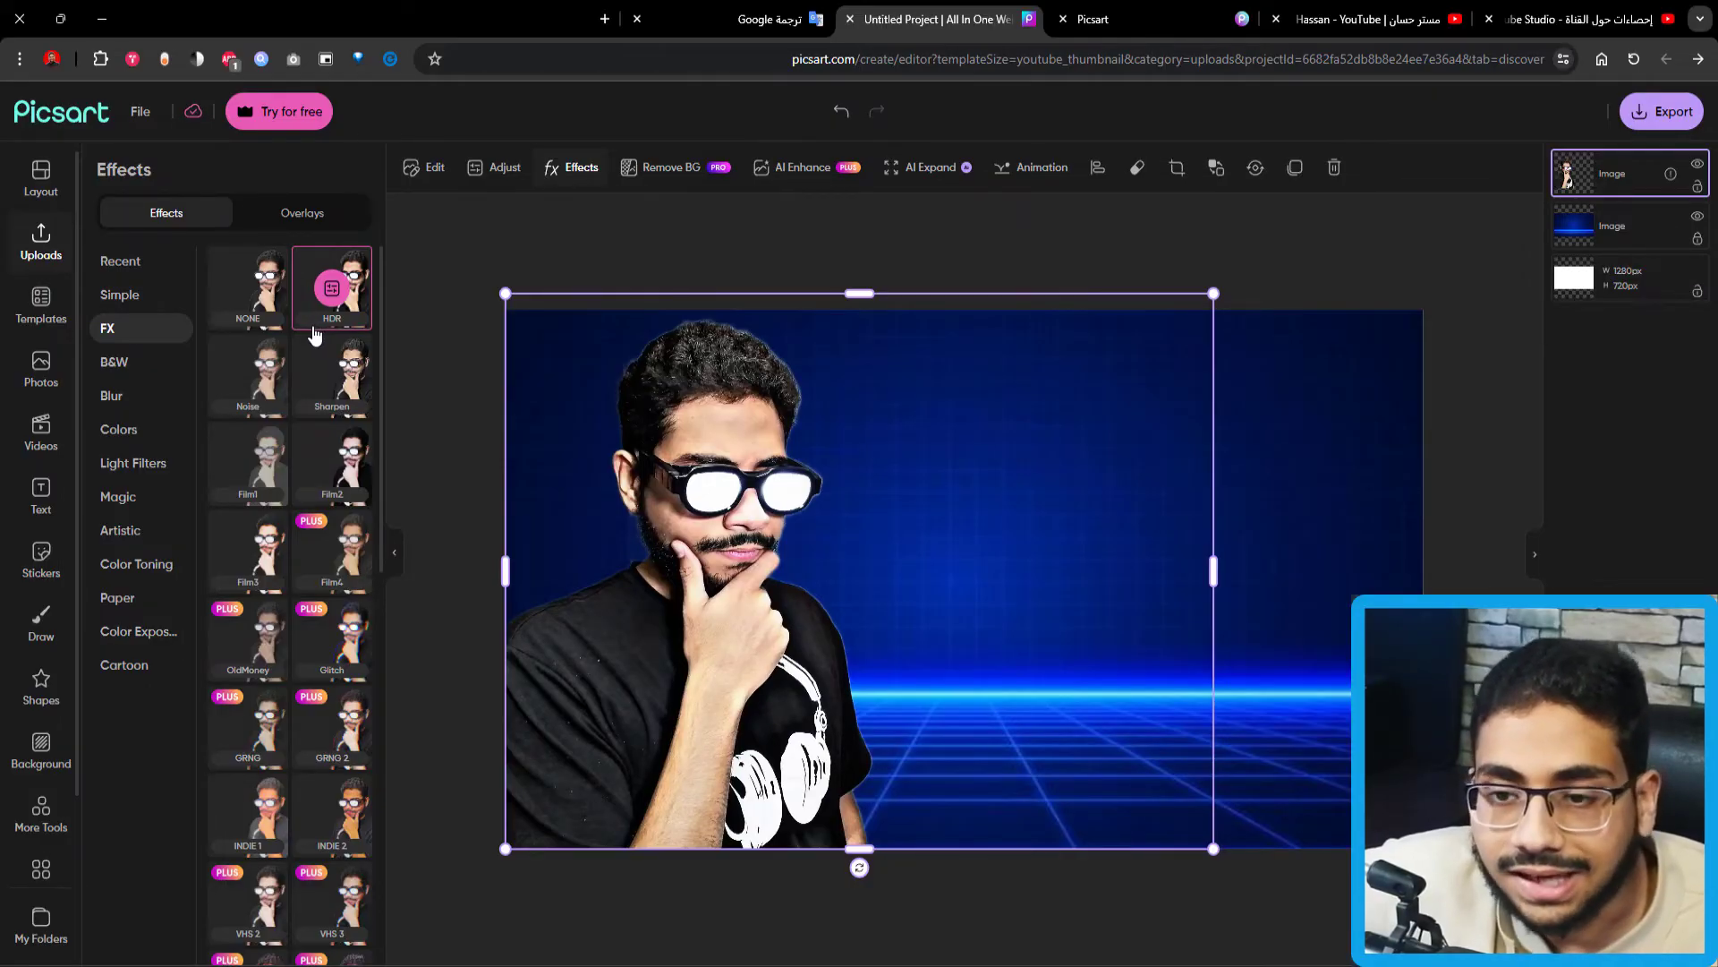
left_click(332, 288)
left_click_drag(217, 219, 267, 260)
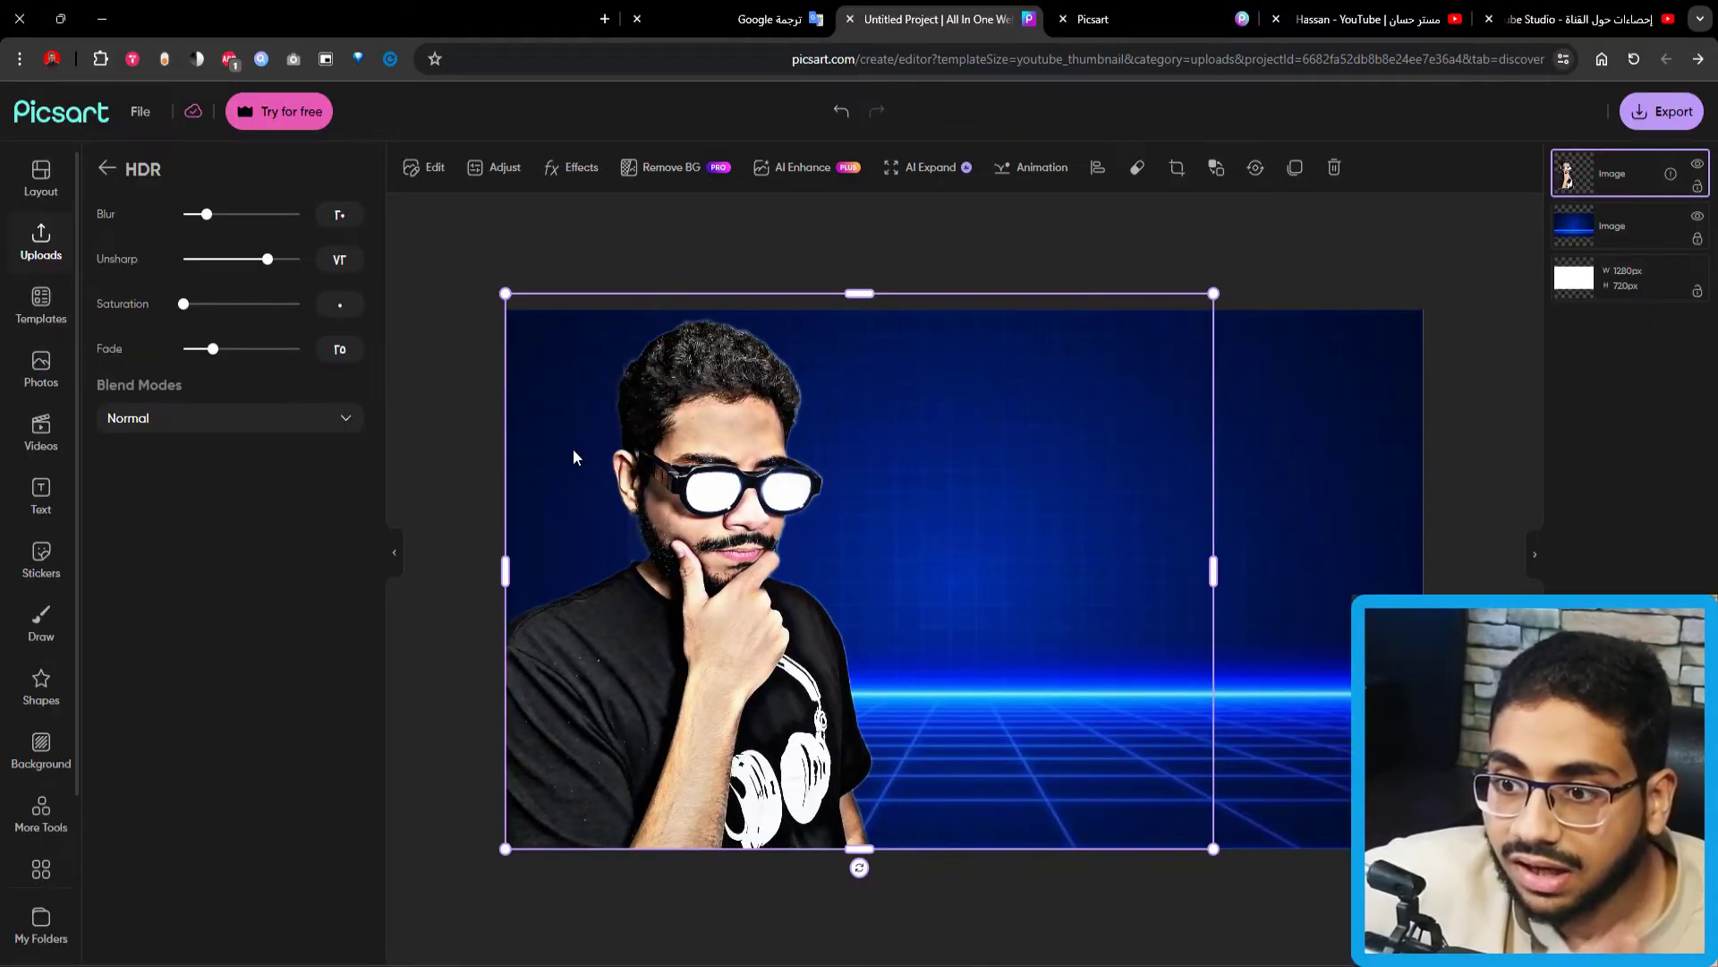
left_click(111, 170)
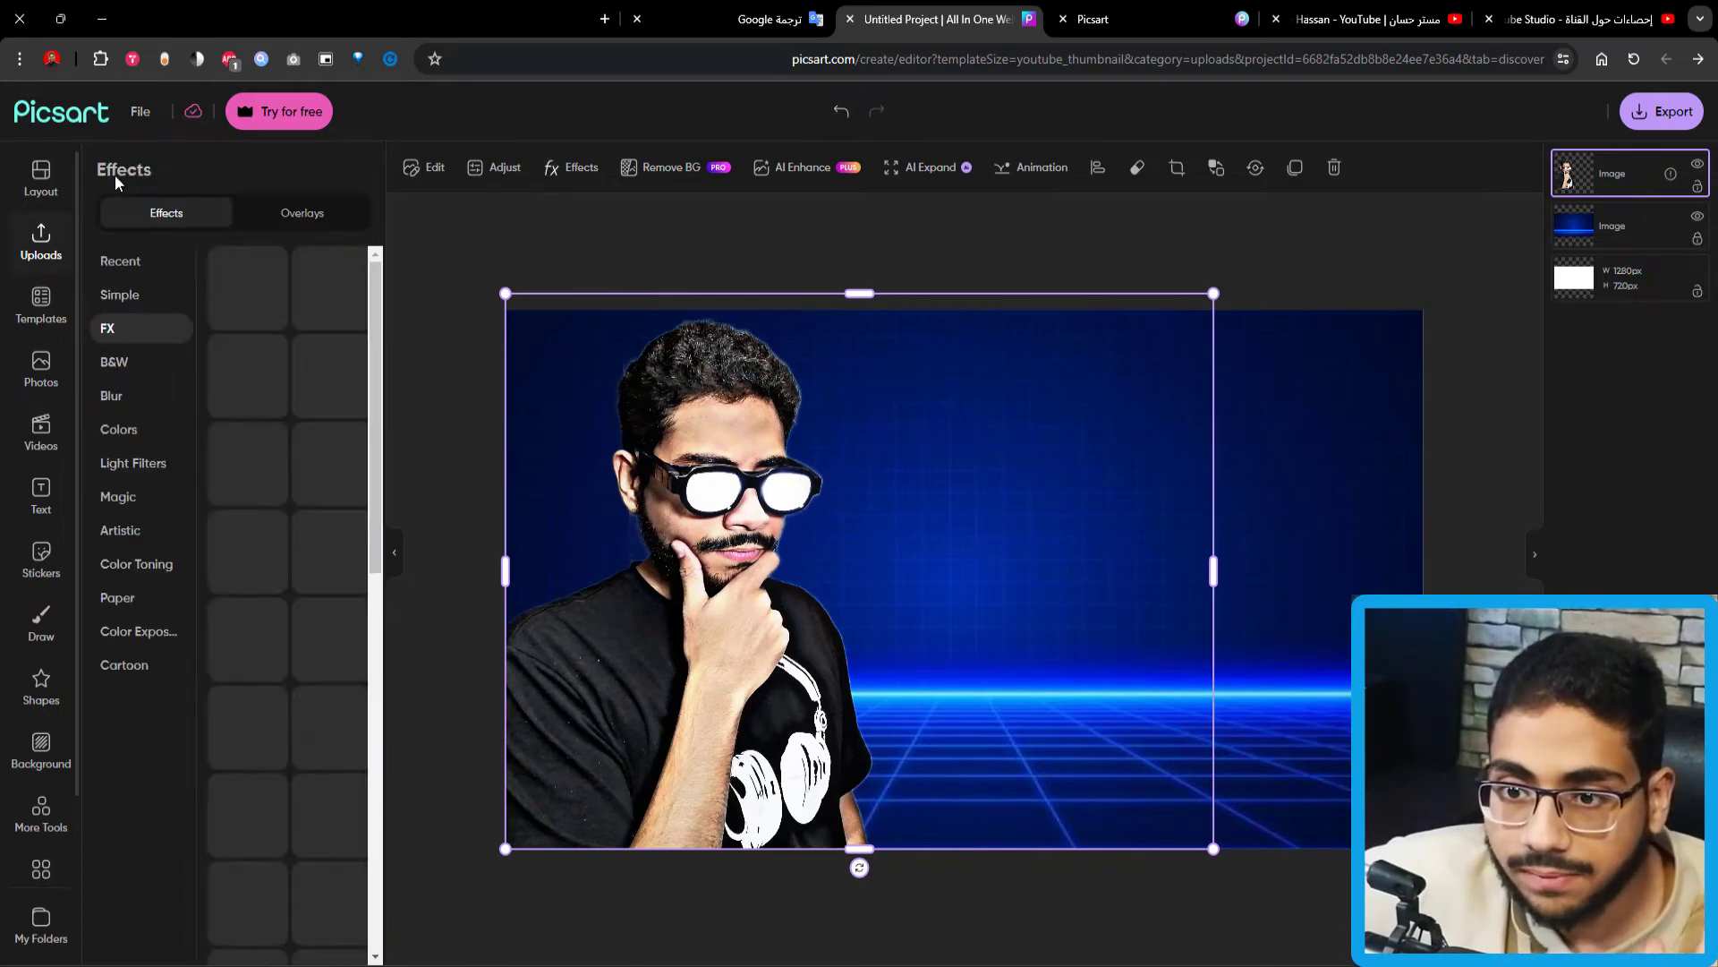
Look through the Blur and Colors effects, and apply the recently used HDR 2 effect to the portrait.
left_click(116, 396)
left_click(126, 437)
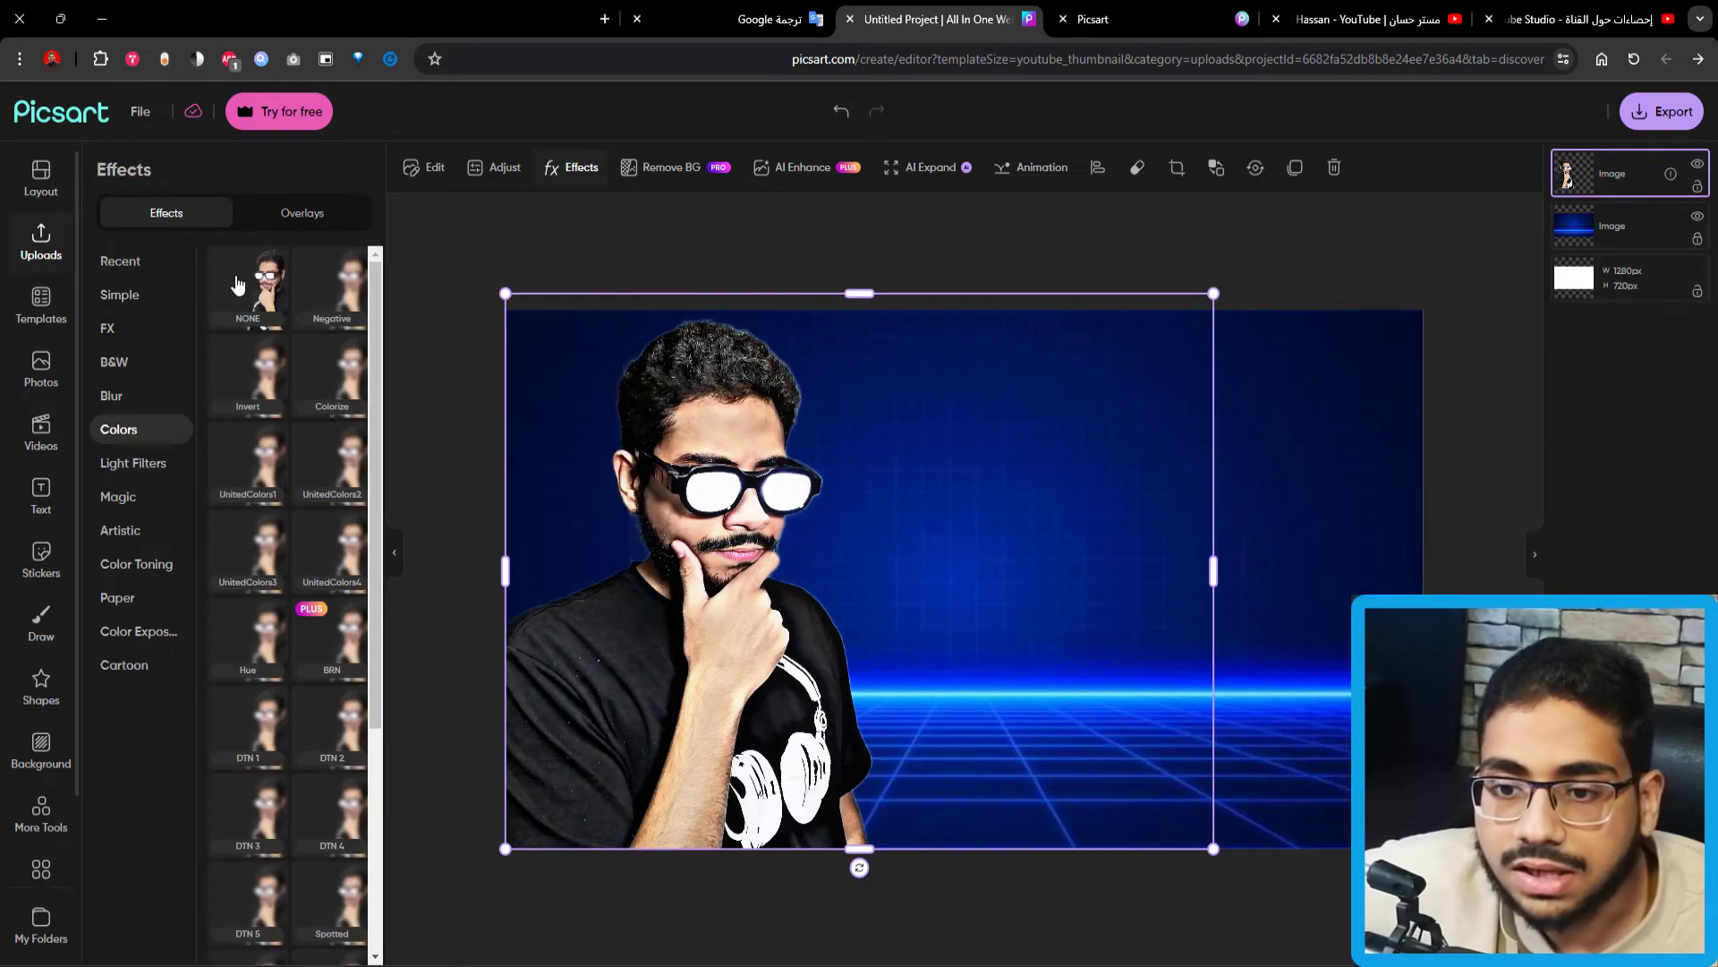
scroll(255, 309, "up", 10)
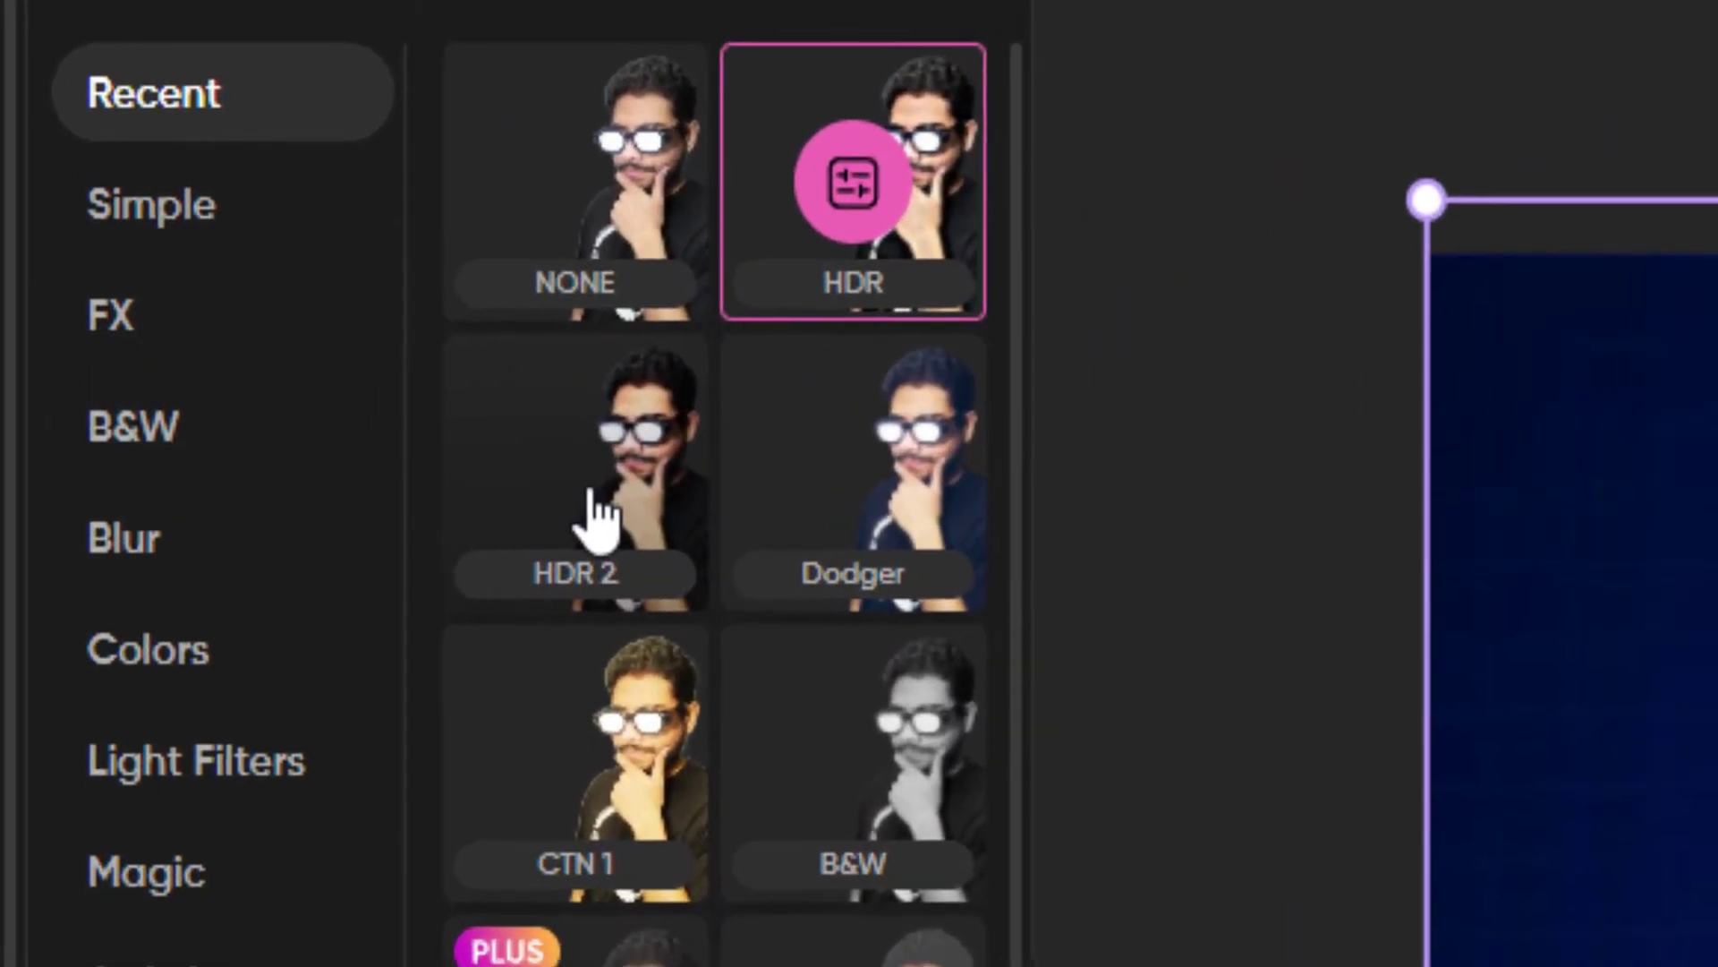
left_click(598, 518)
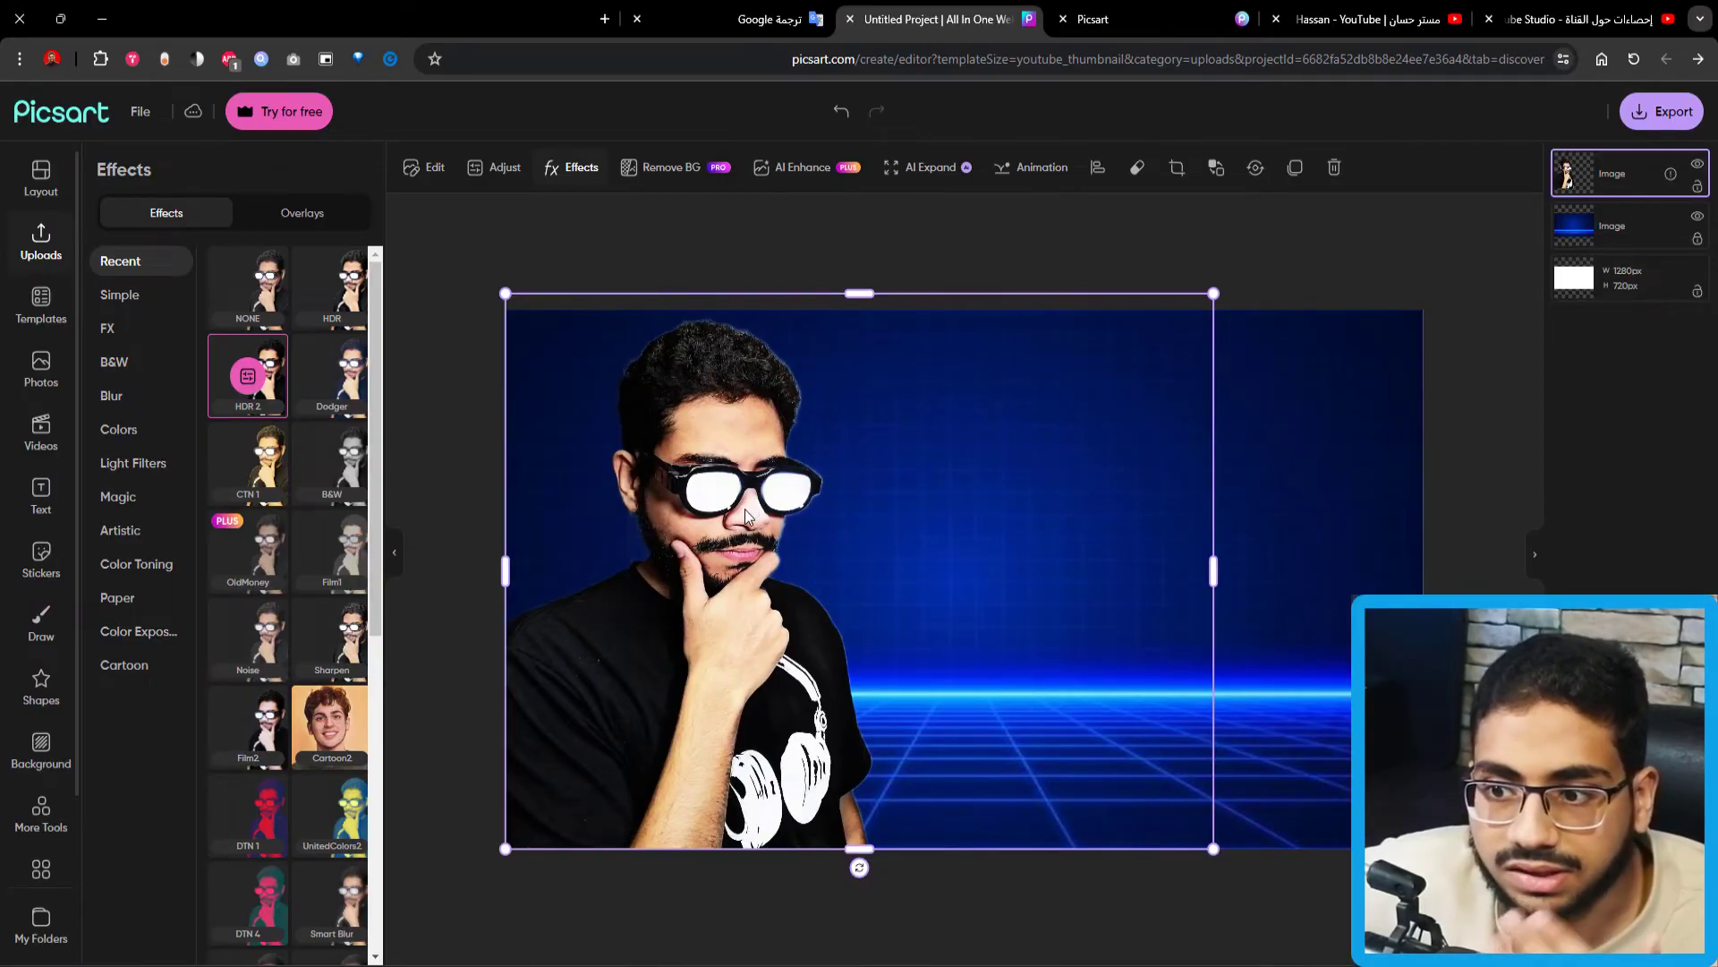
left_click(598, 267)
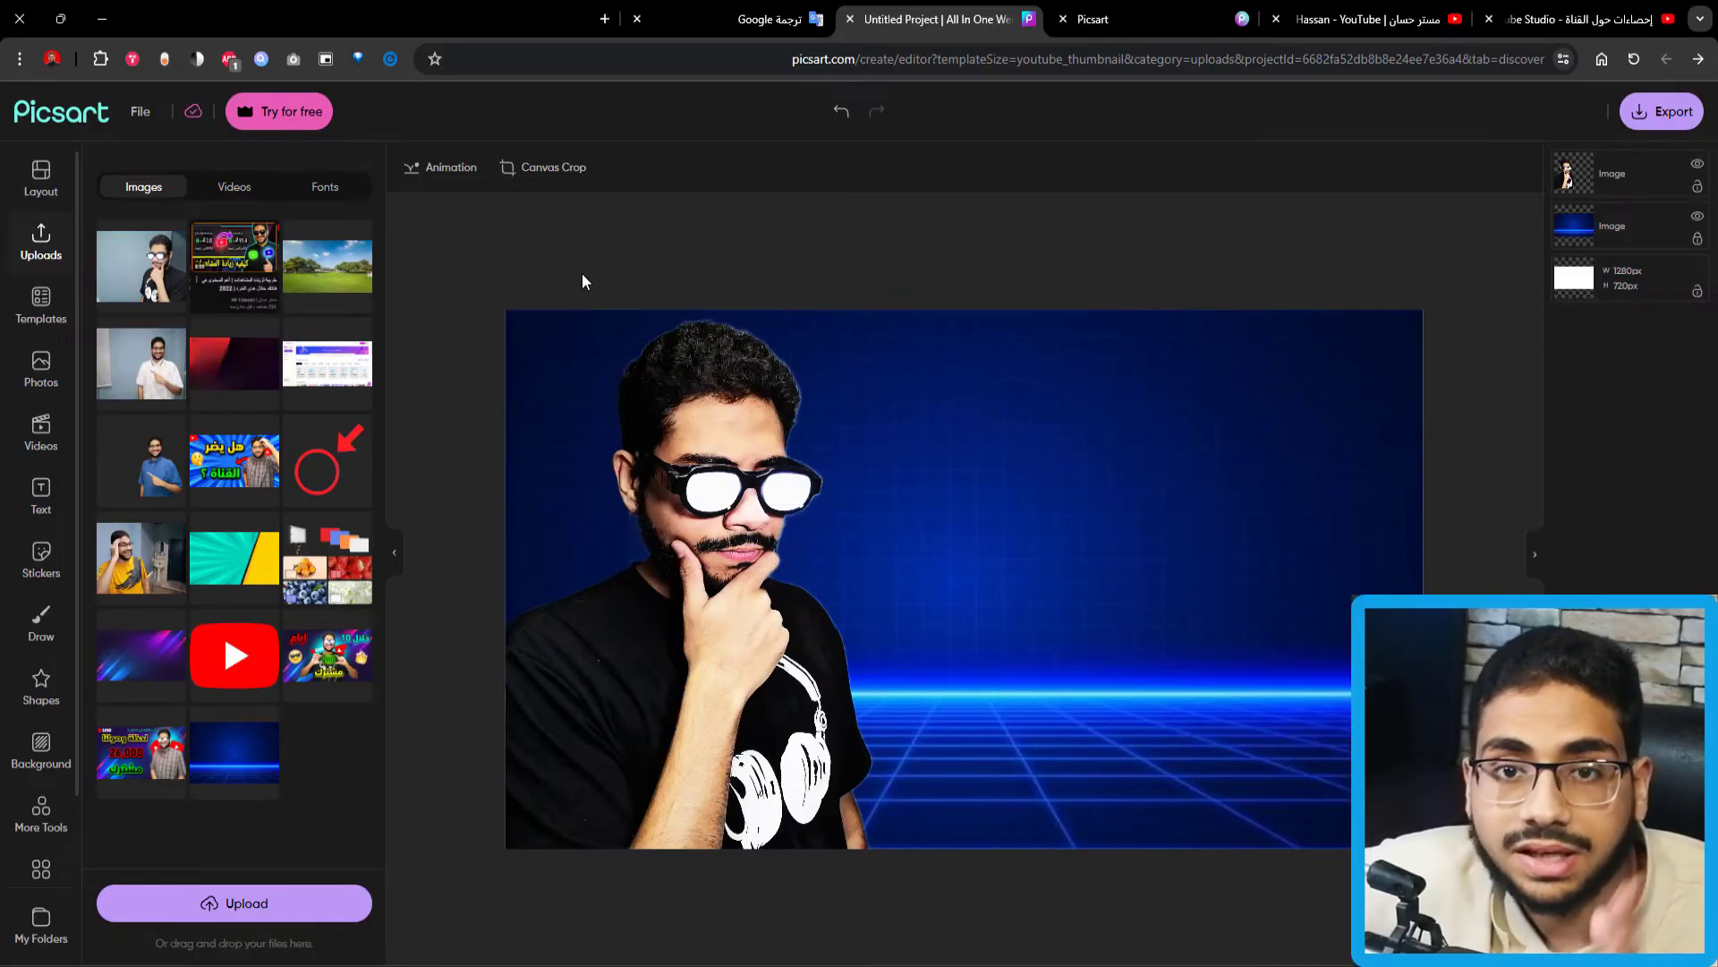
Add the outlined "50%" text style to the canvas and replace its wording with "تصميم الصورة المصغرة".
left_click(57, 507)
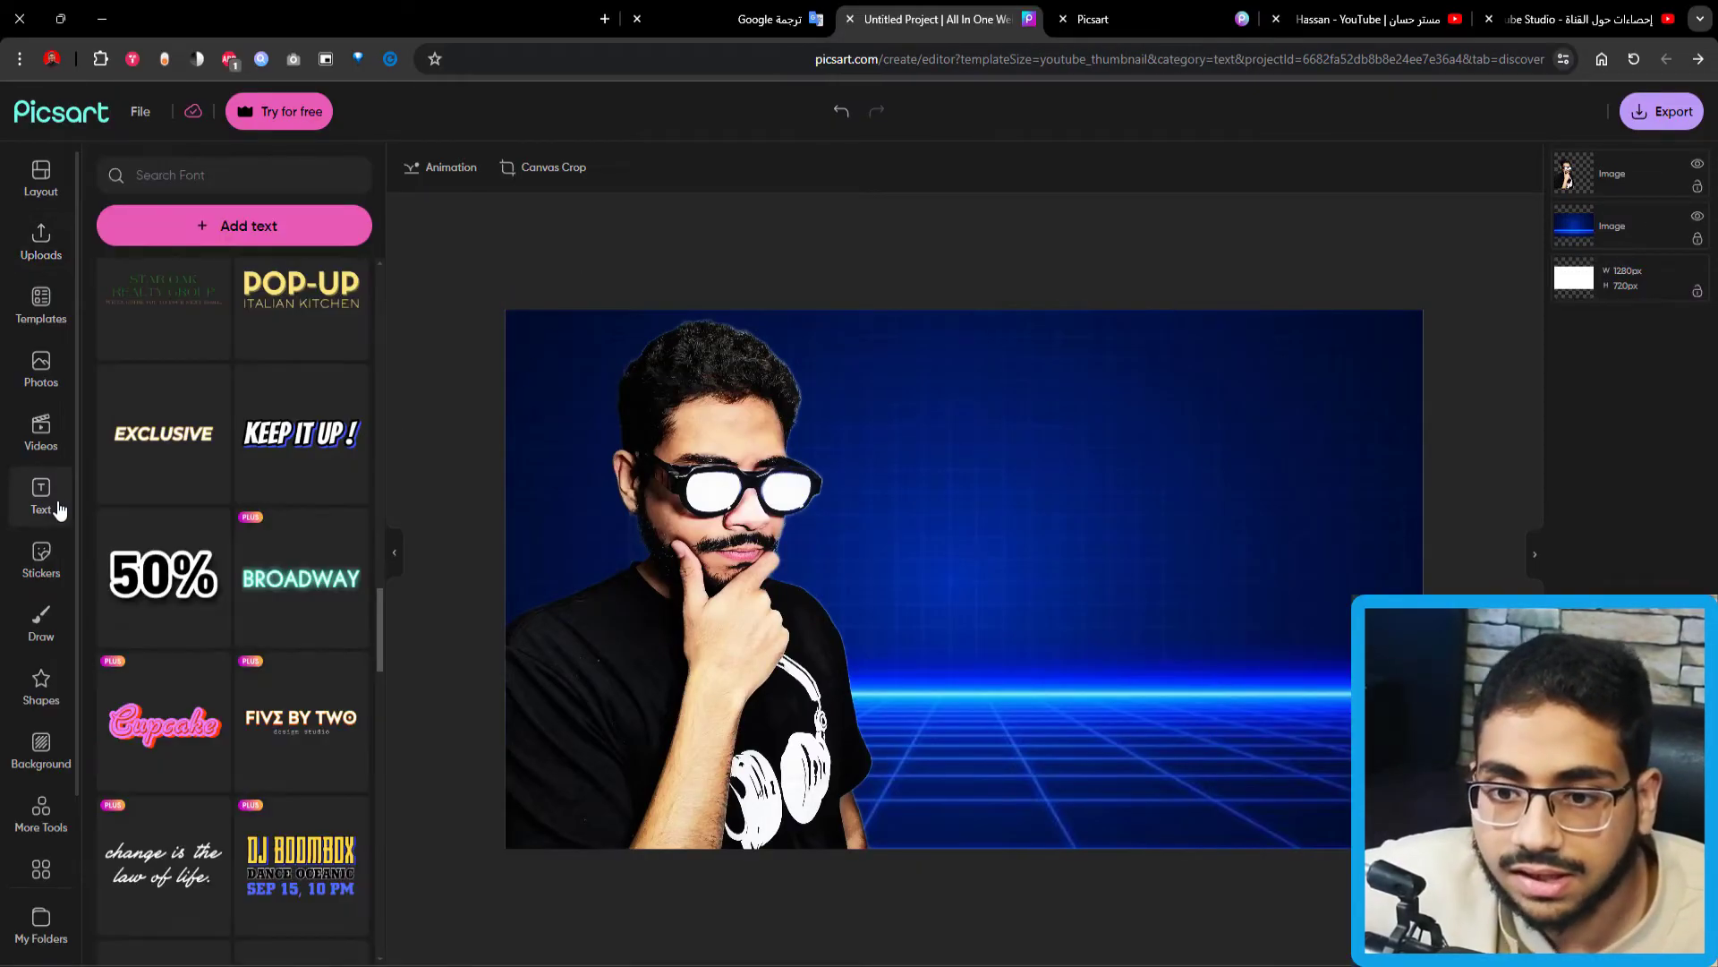
left_click(163, 573)
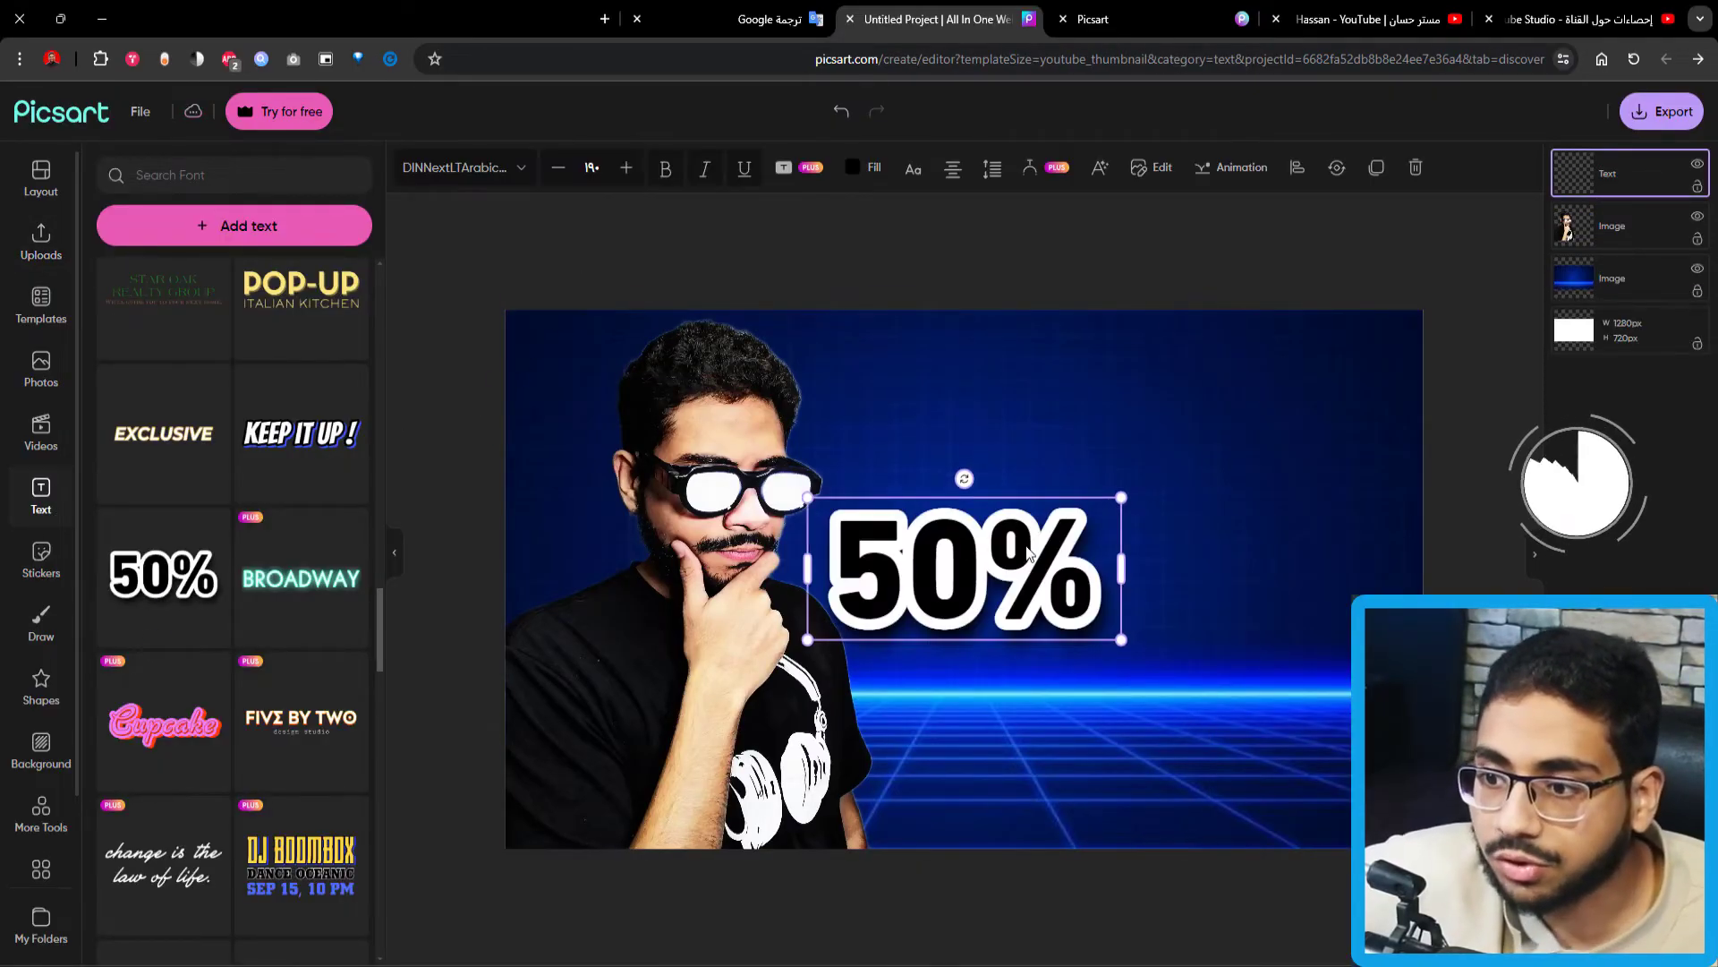
double_click(1029, 546)
key("BackSpace")
type("تصميم")
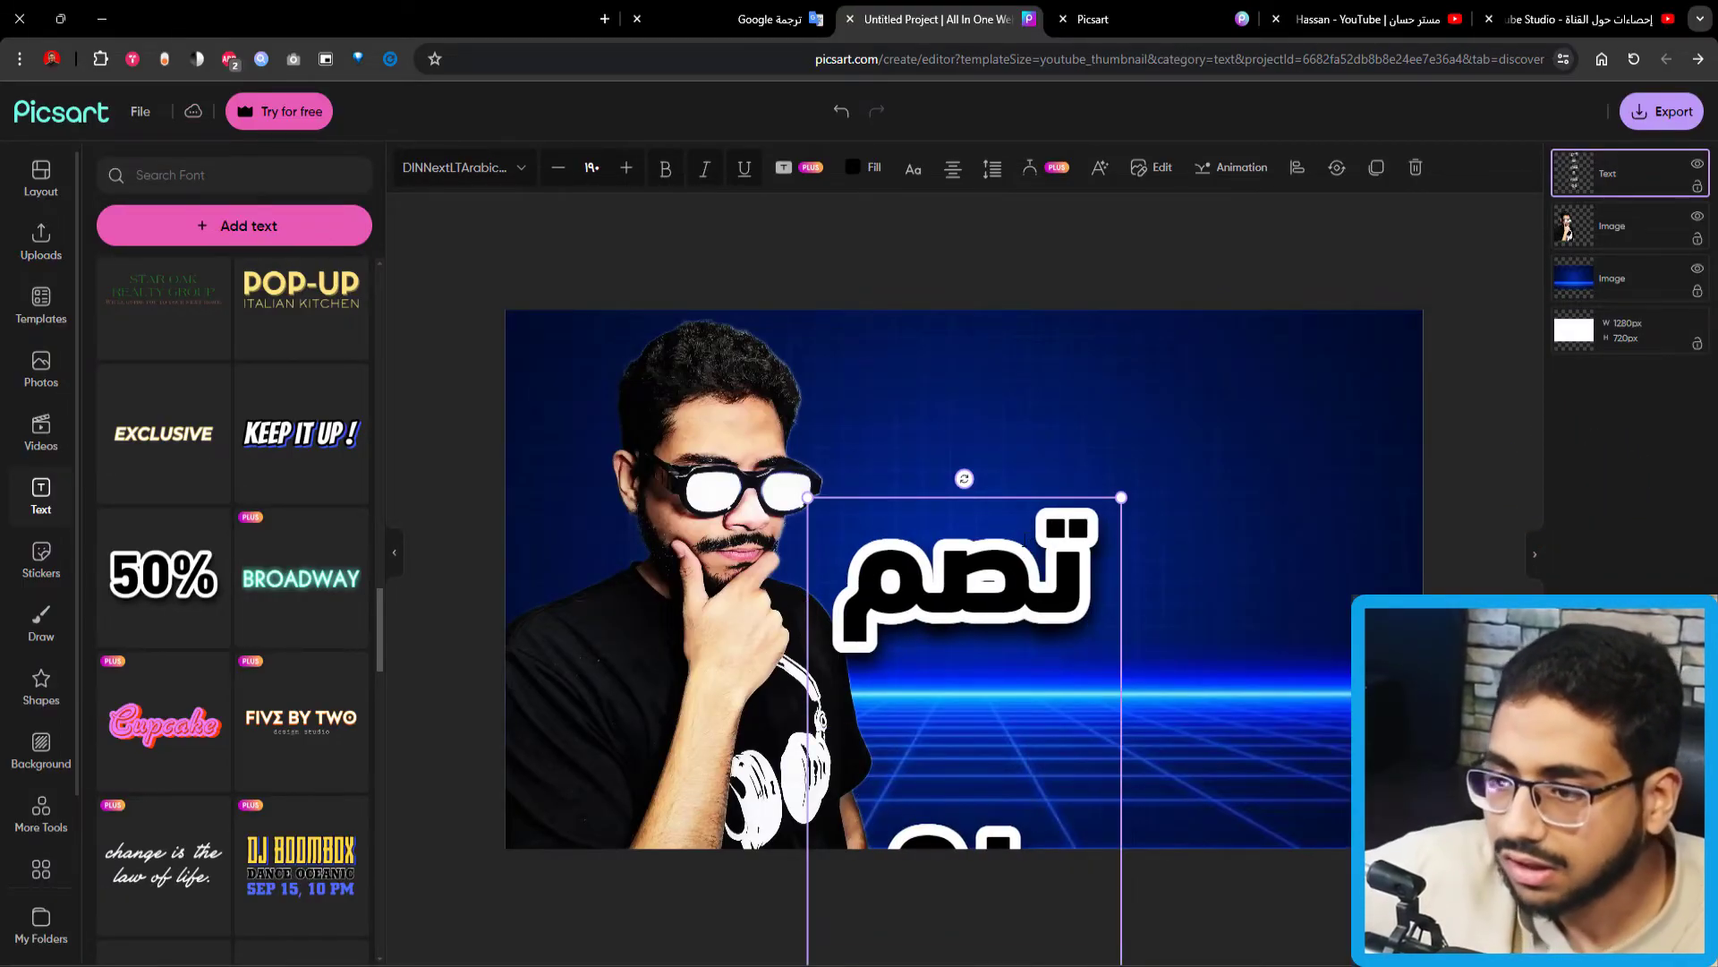
Shorten the text to "تصميم", make it bold at size 157, and place it beside the portrait's head.
key("ctrl+a")
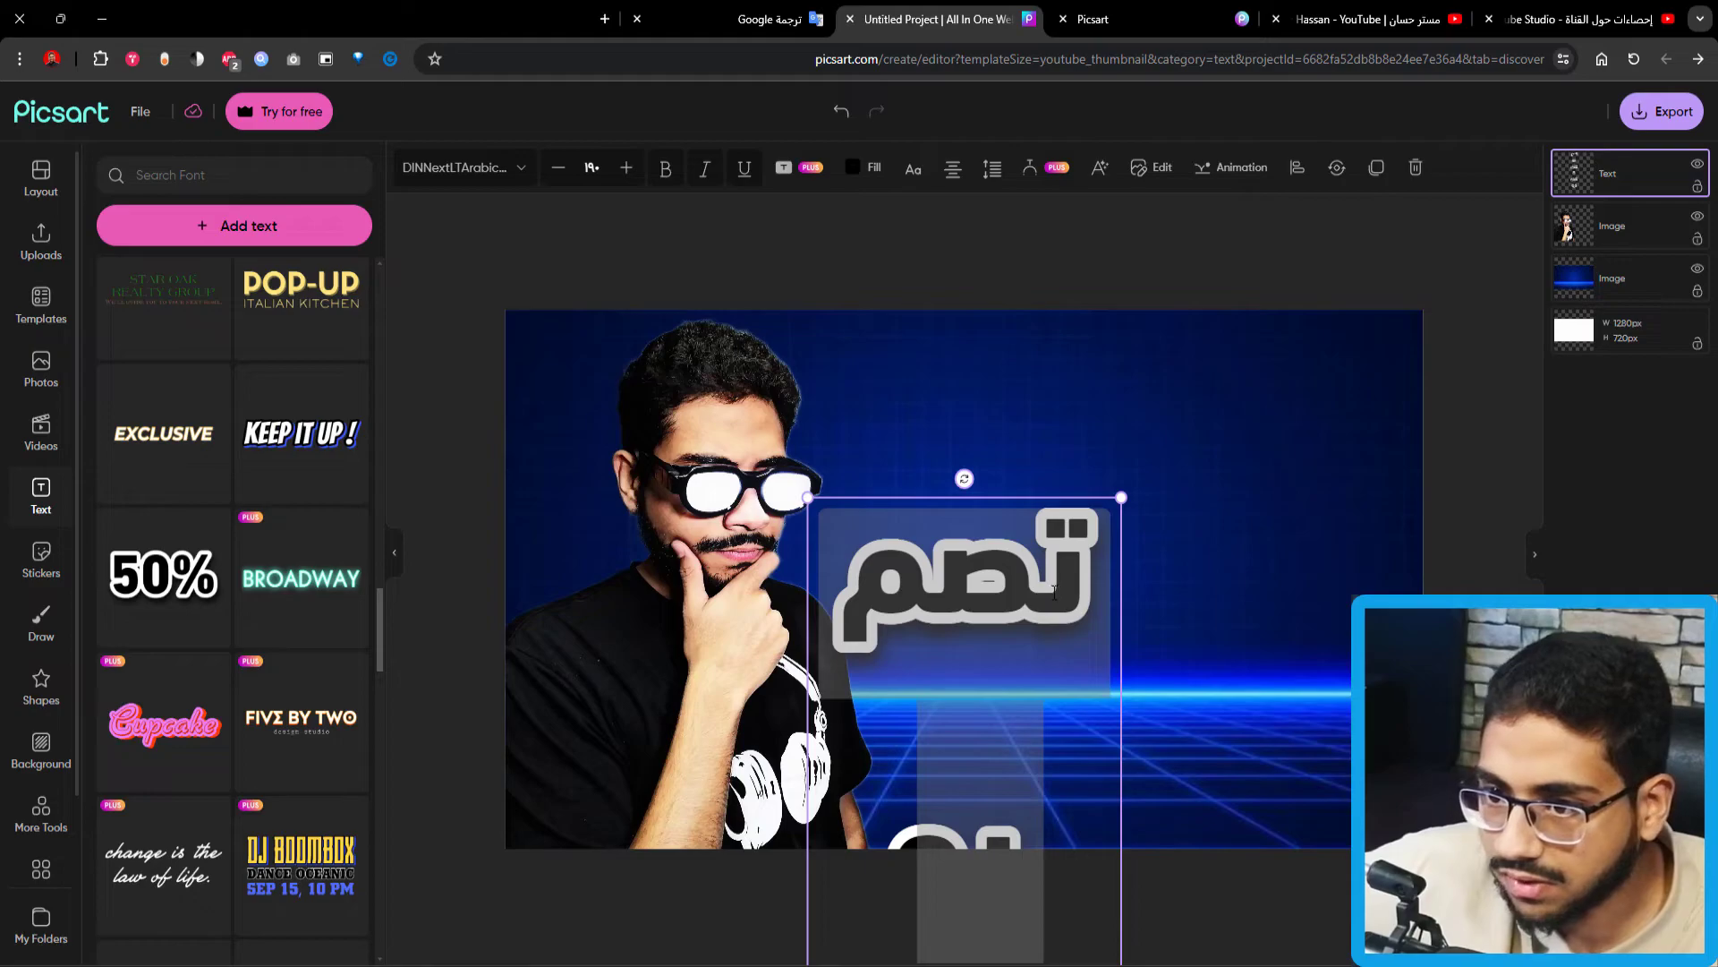
left_click(603, 172)
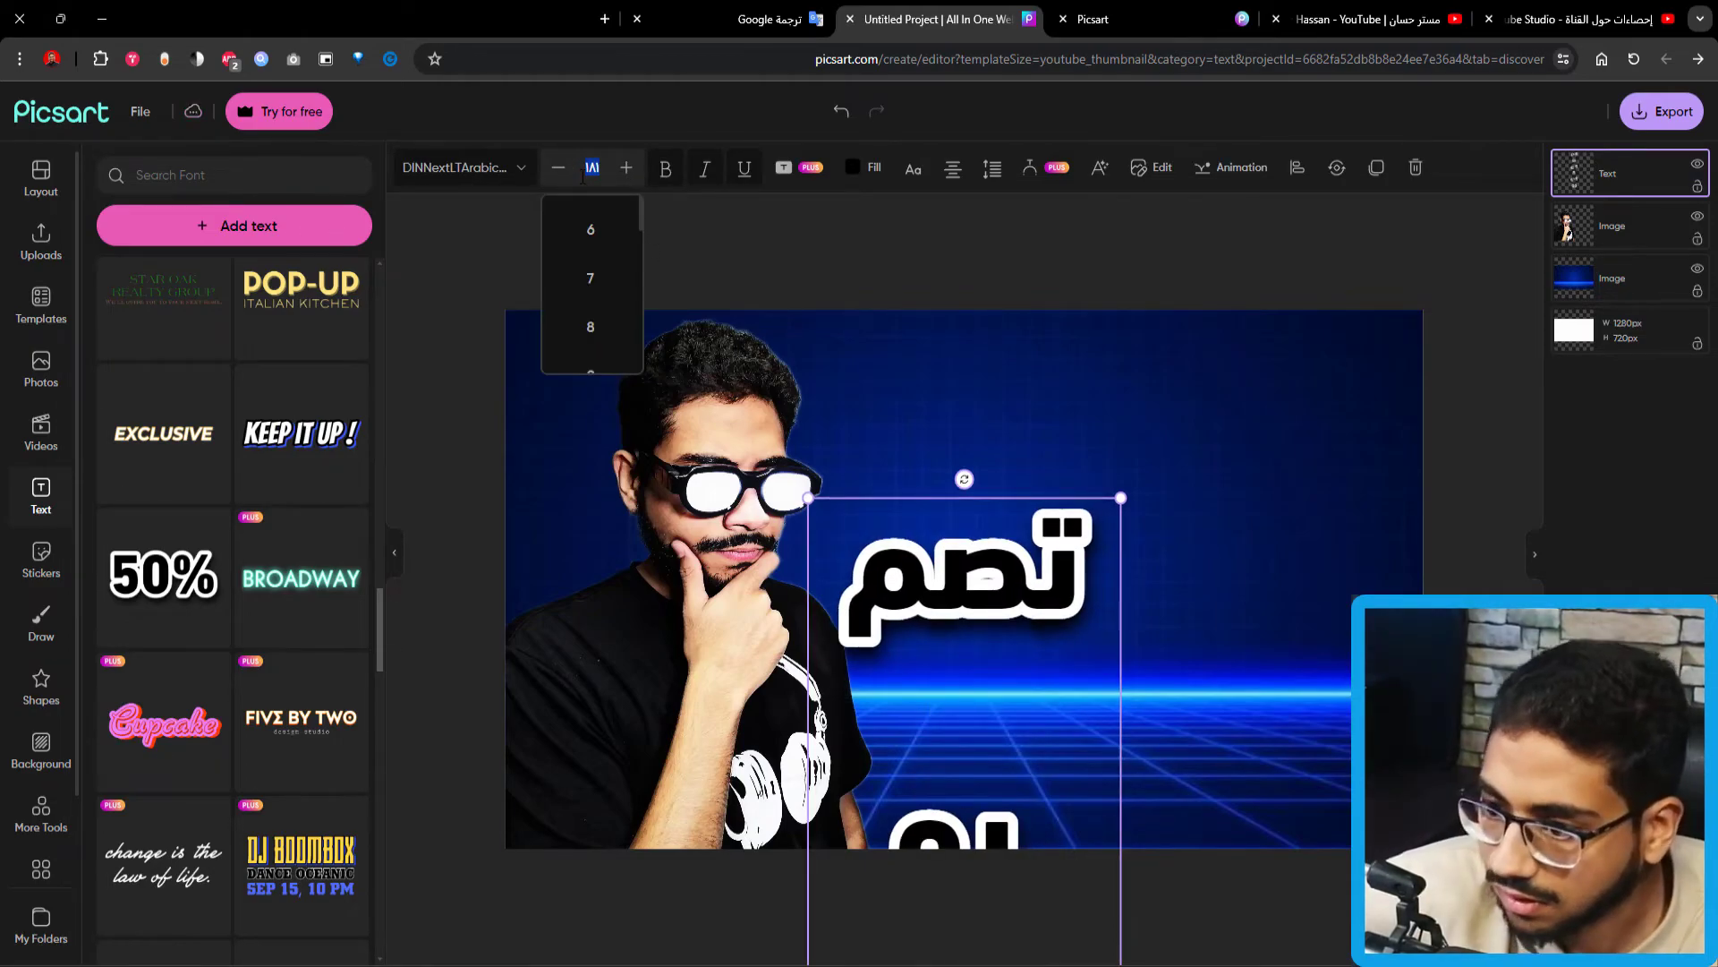
left_click(995, 571)
left_click(996, 571)
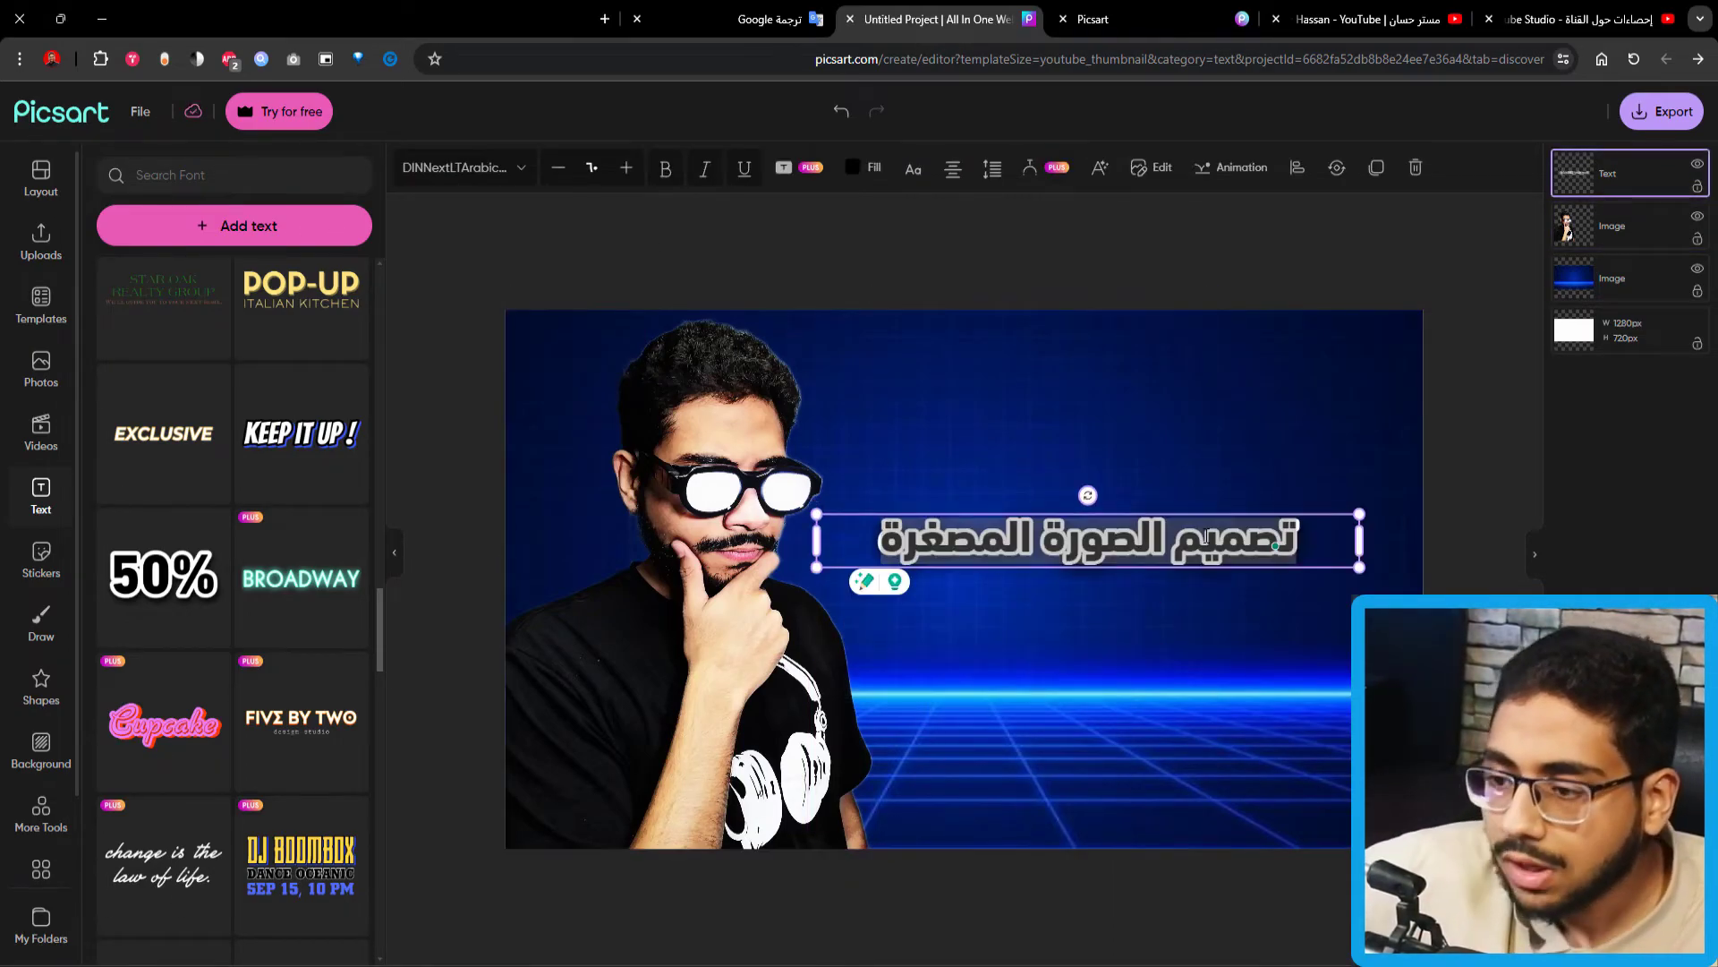
type("تصميم")
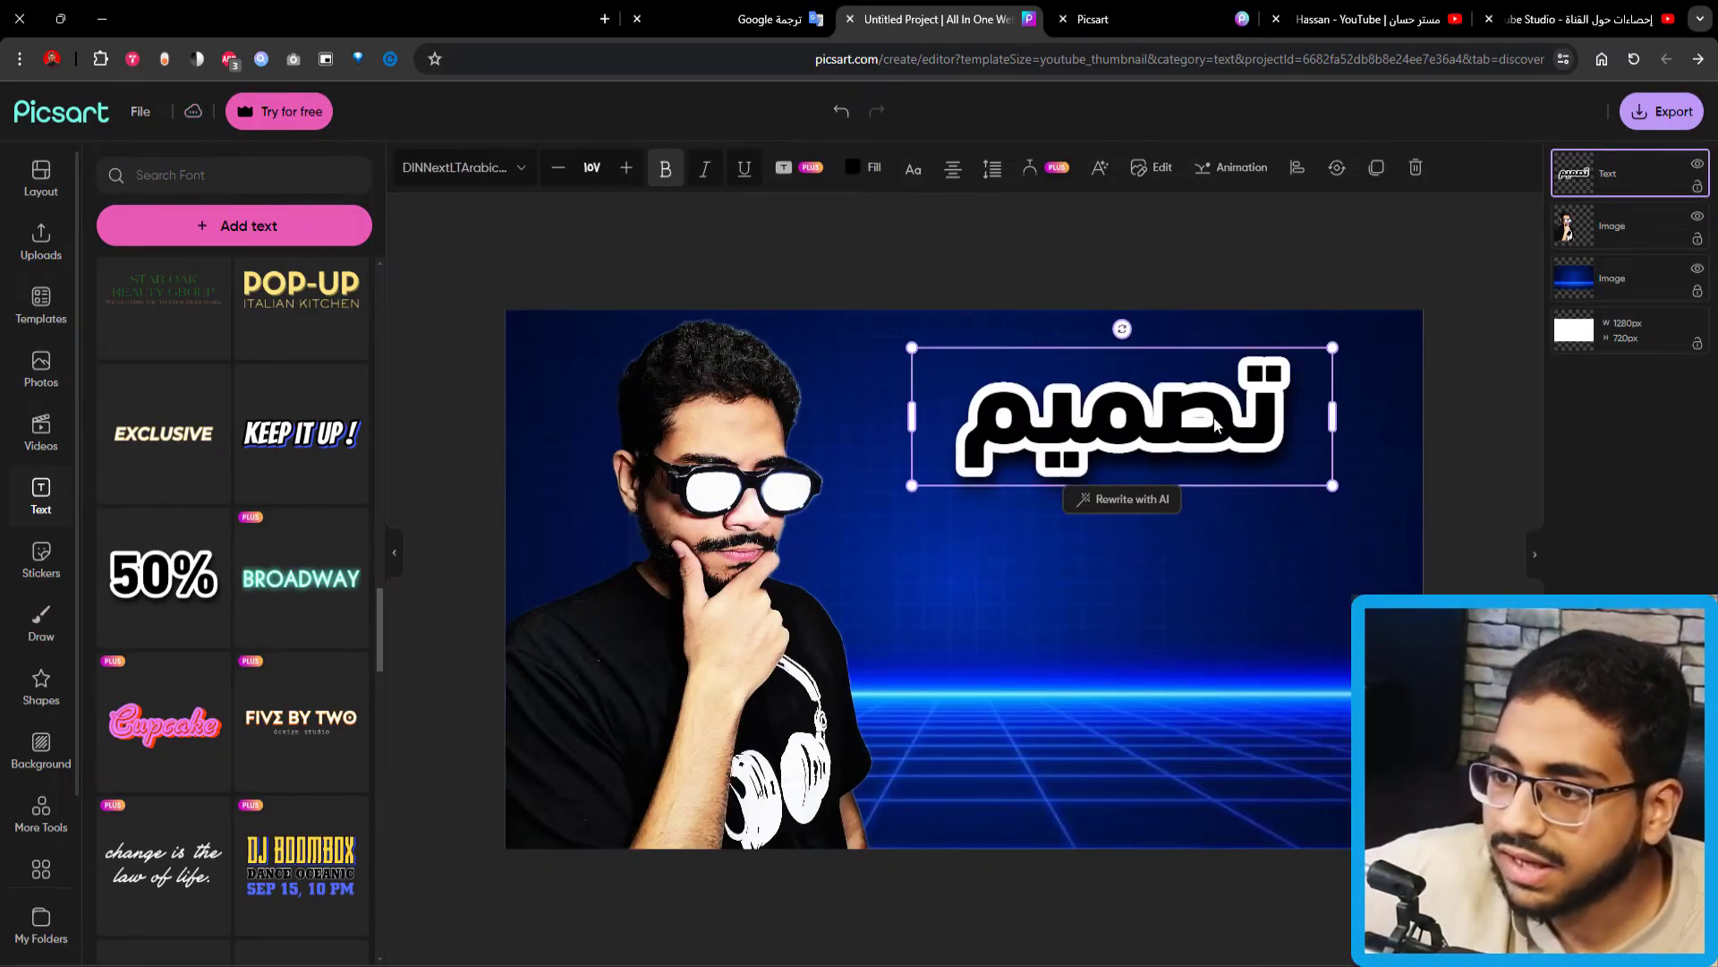
left_click(1240, 315)
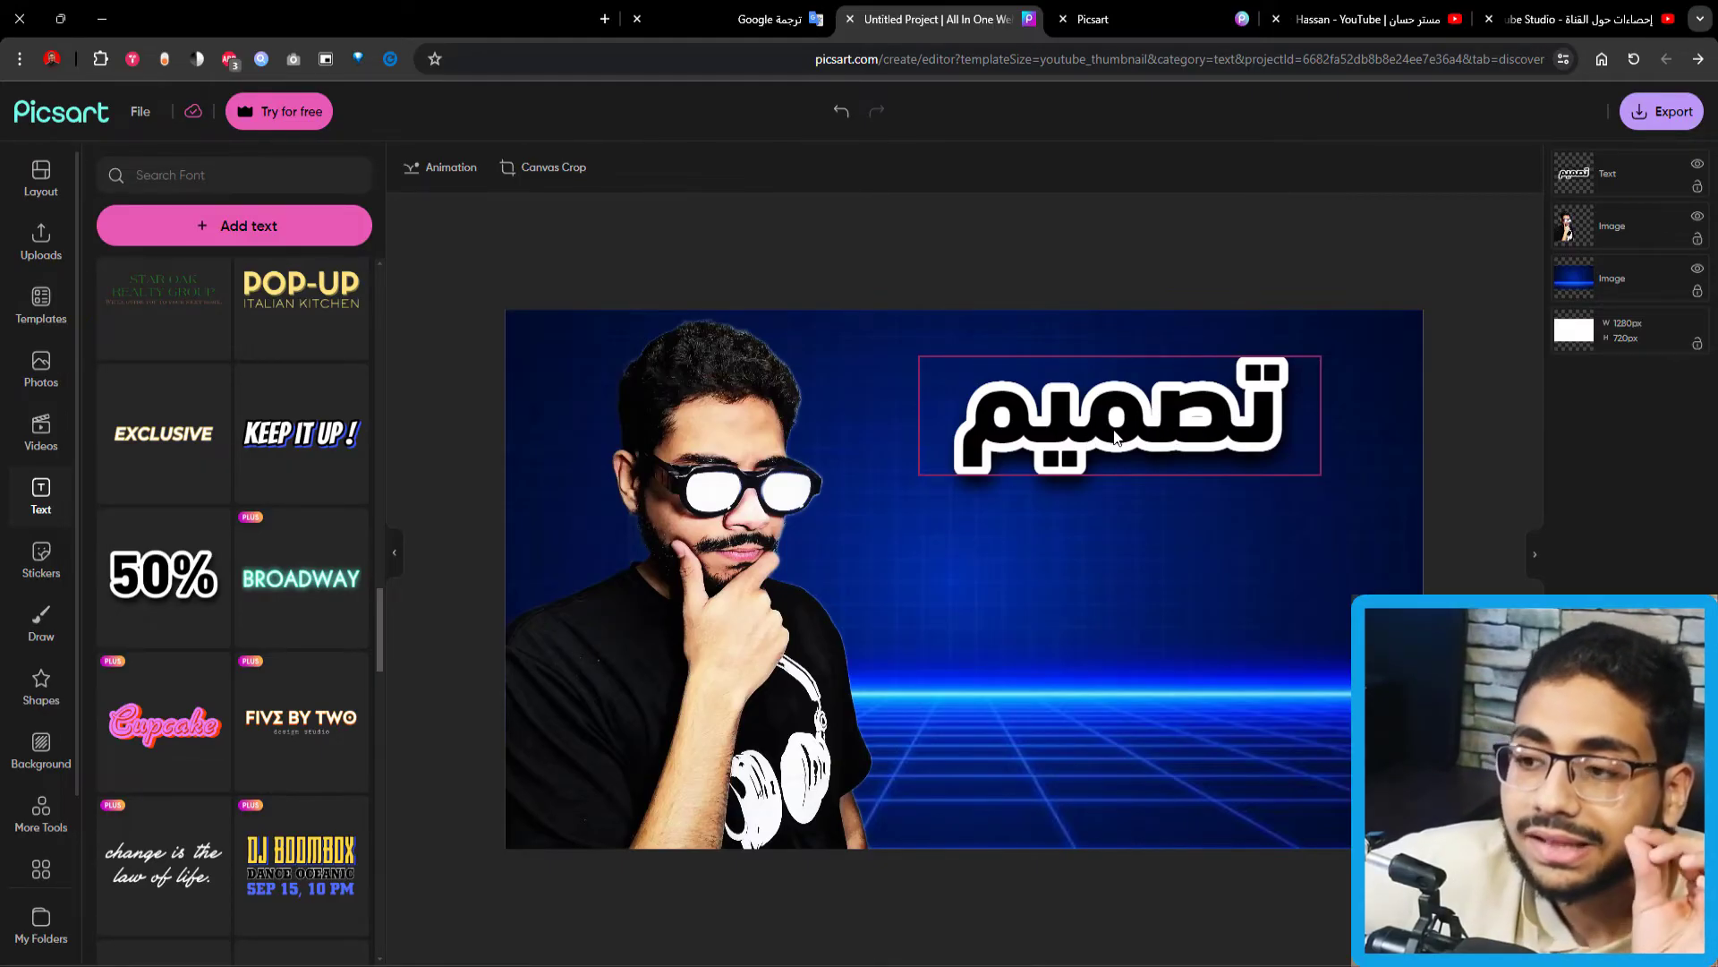
Change the fill colour of the word "تصميم" to bright yellow.
left_click(1143, 434)
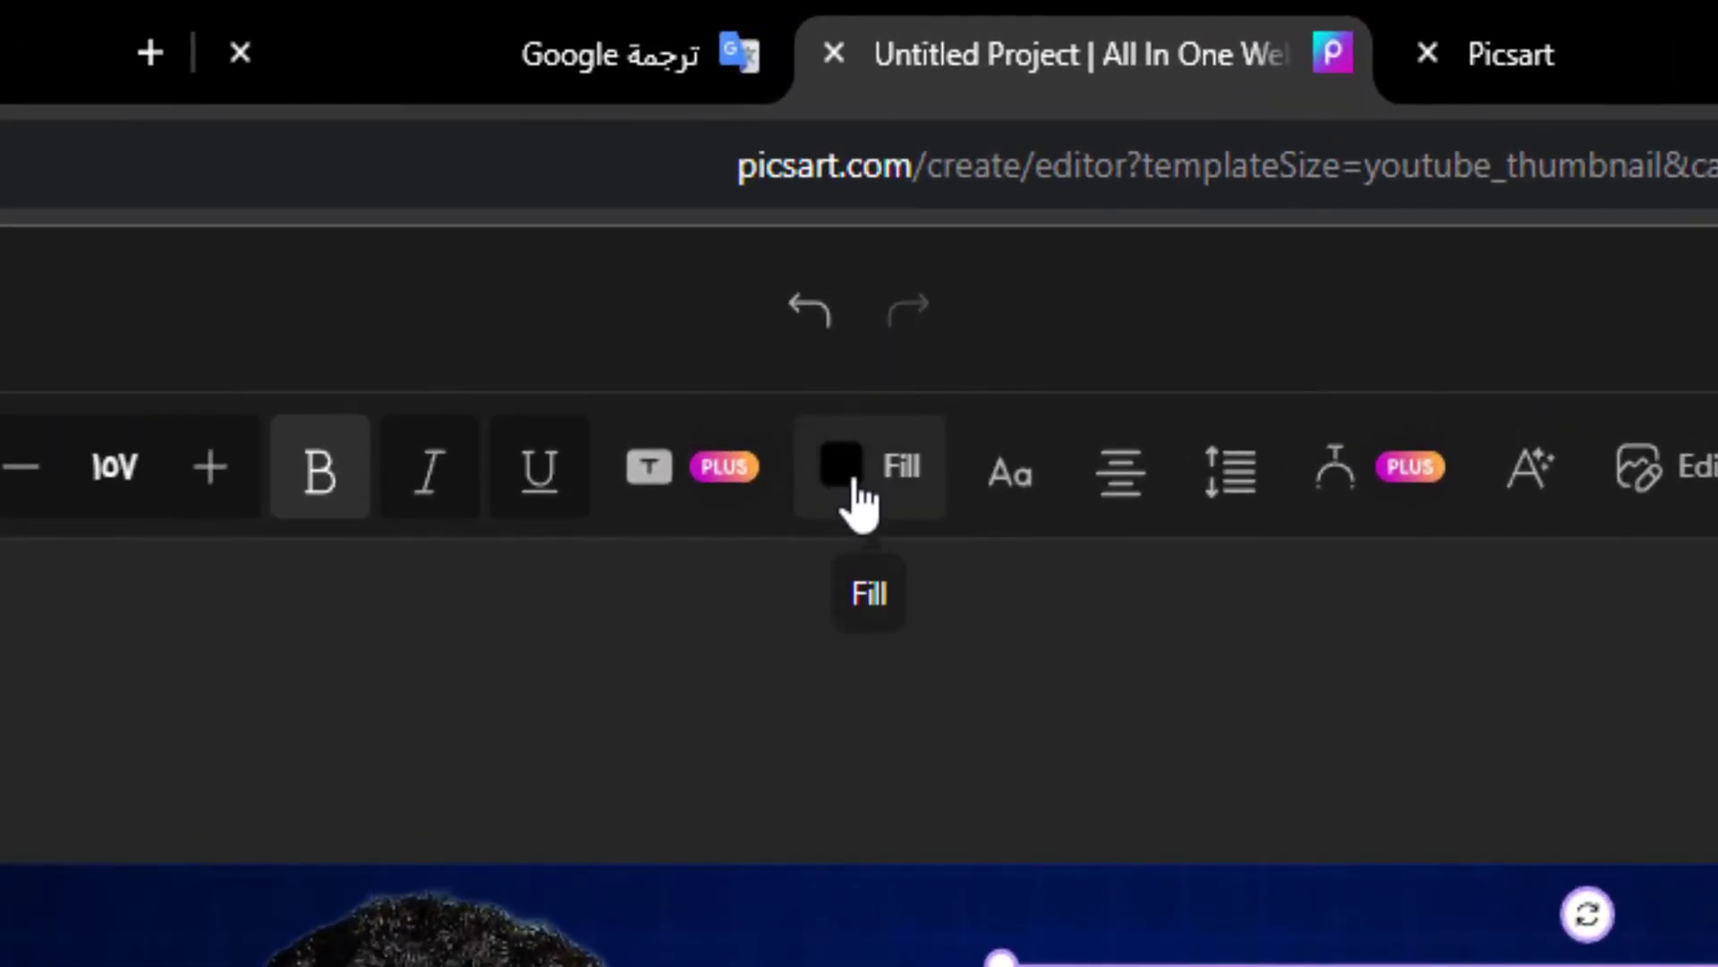
left_click(856, 174)
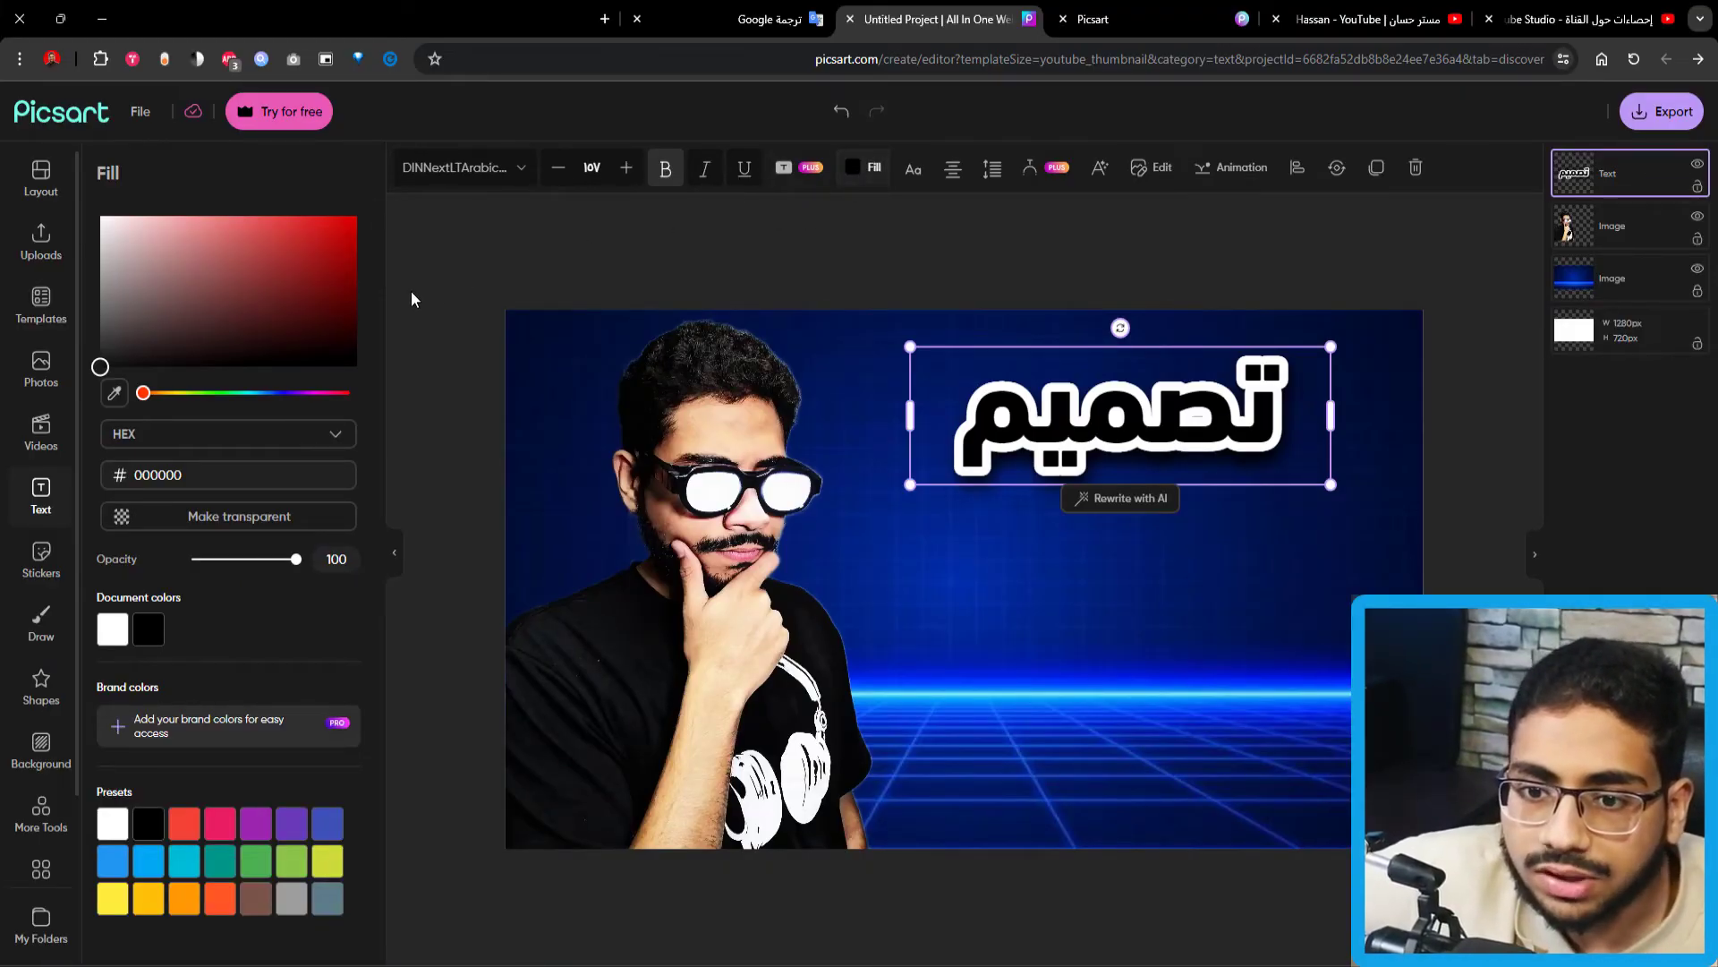
left_click_drag(147, 403, 173, 394)
left_click(356, 215)
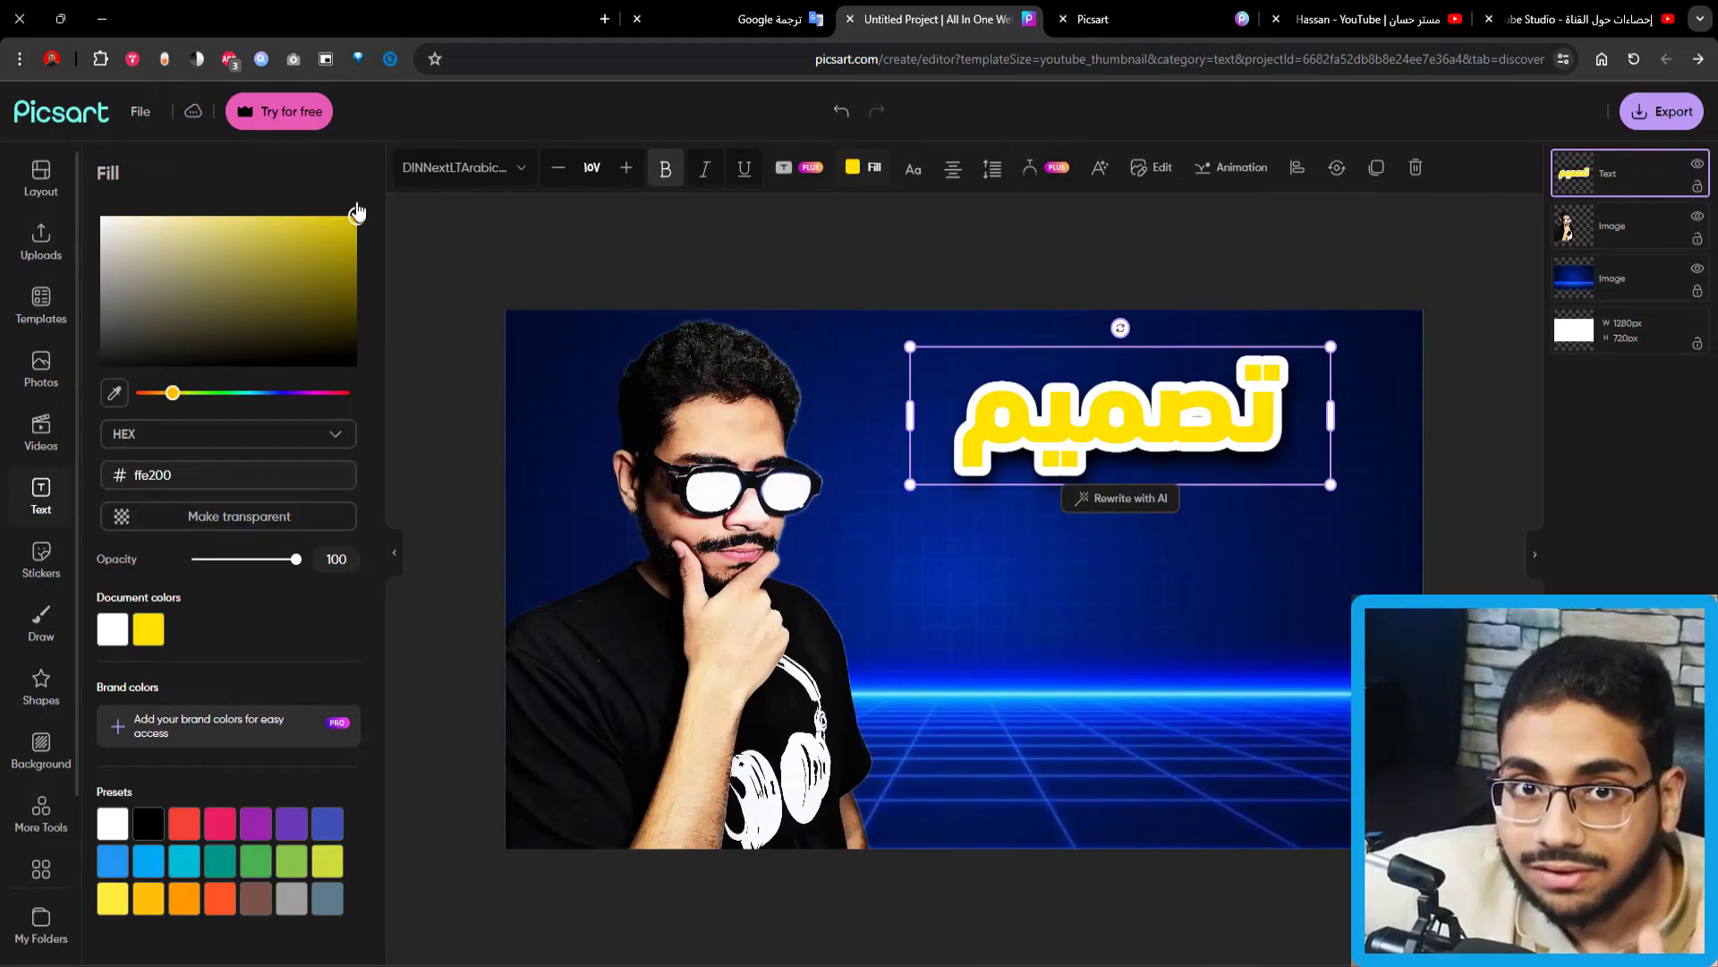
left_click(1205, 281)
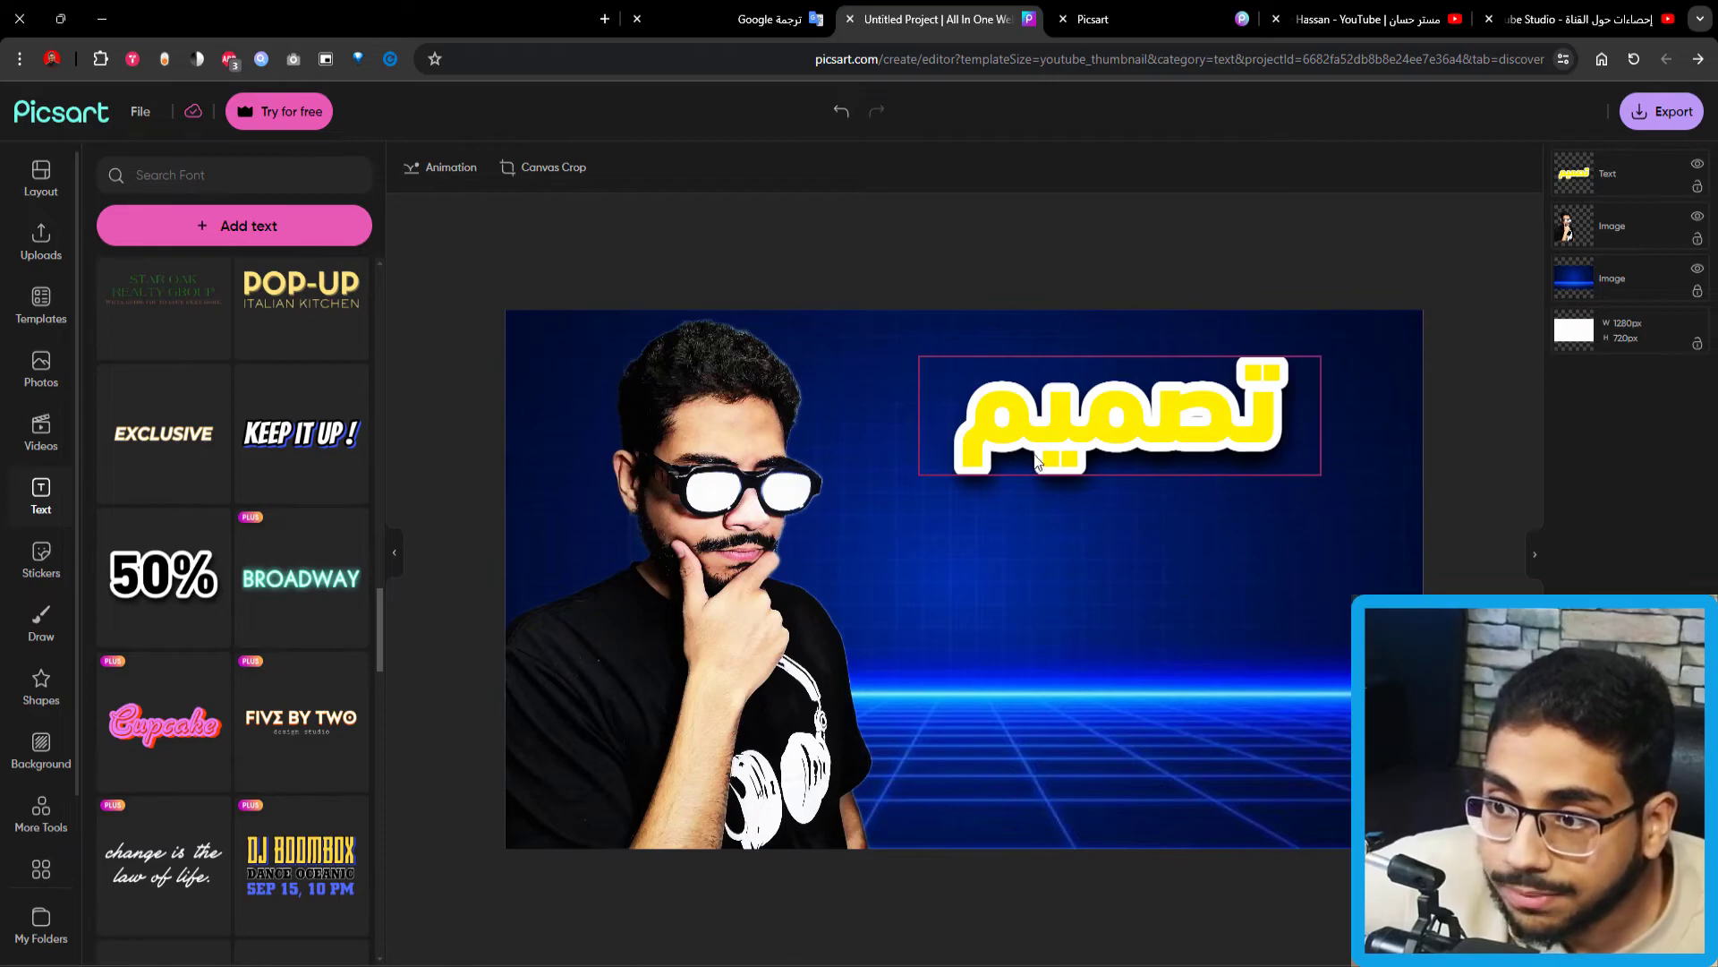
Set the stroke of "تصميم" to black (000000), and shrink the word slightly to size 149.
left_click(1129, 430)
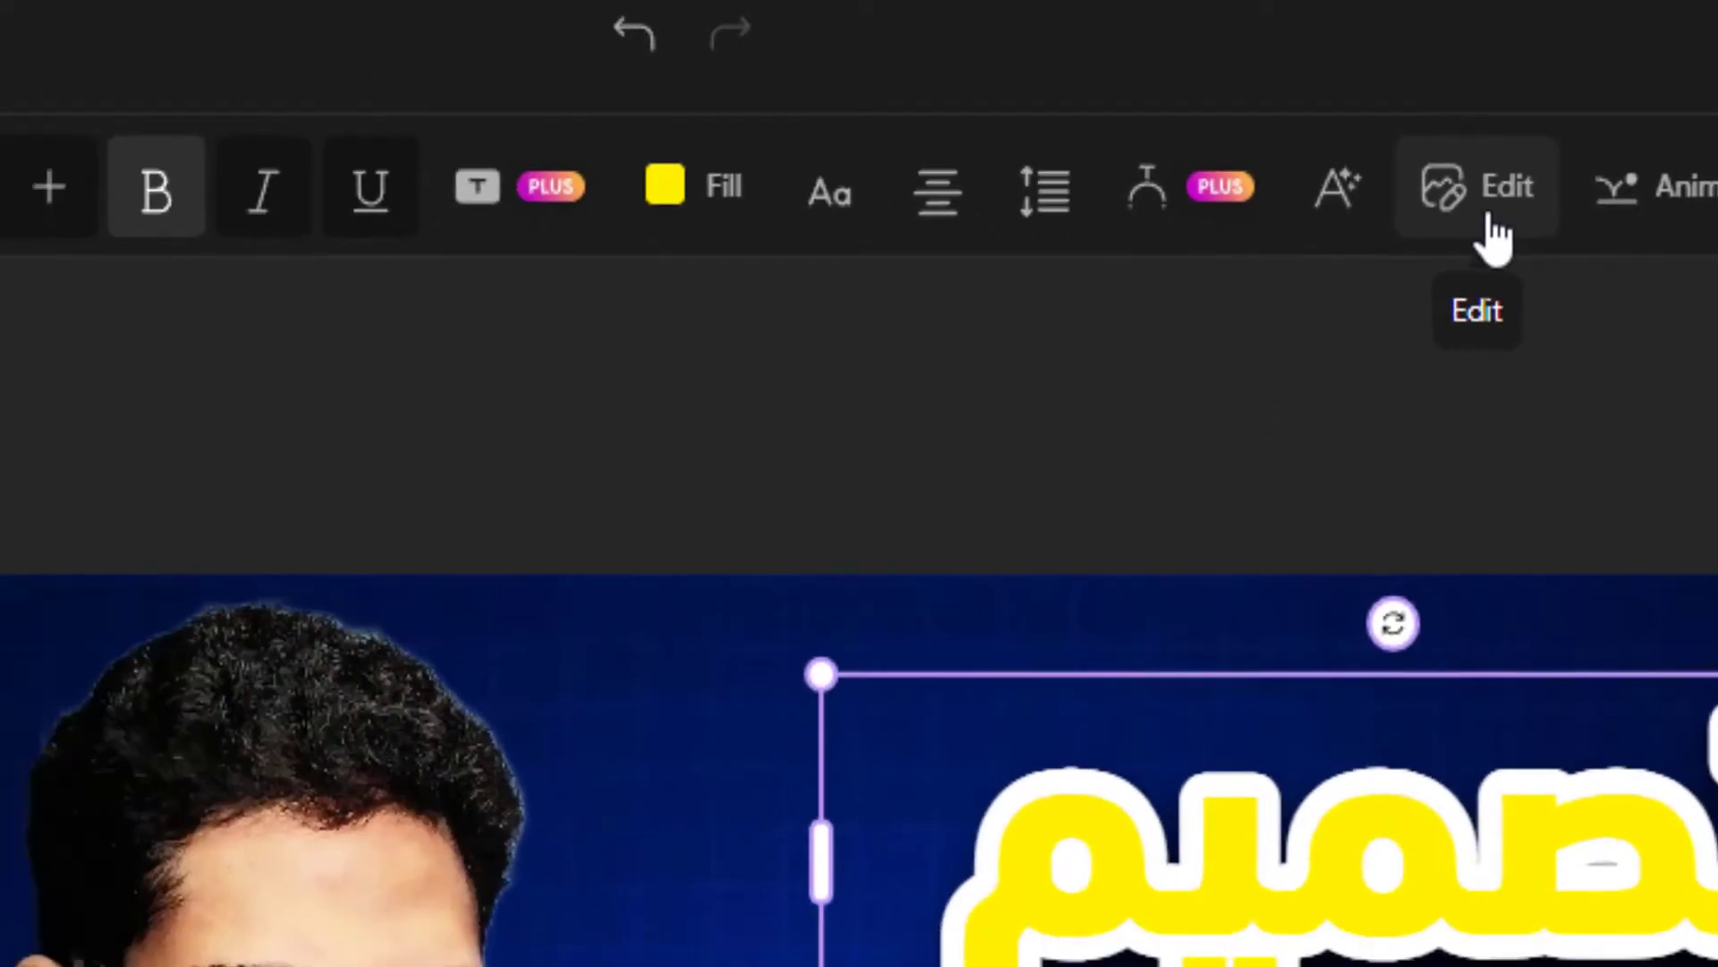
left_click(1146, 173)
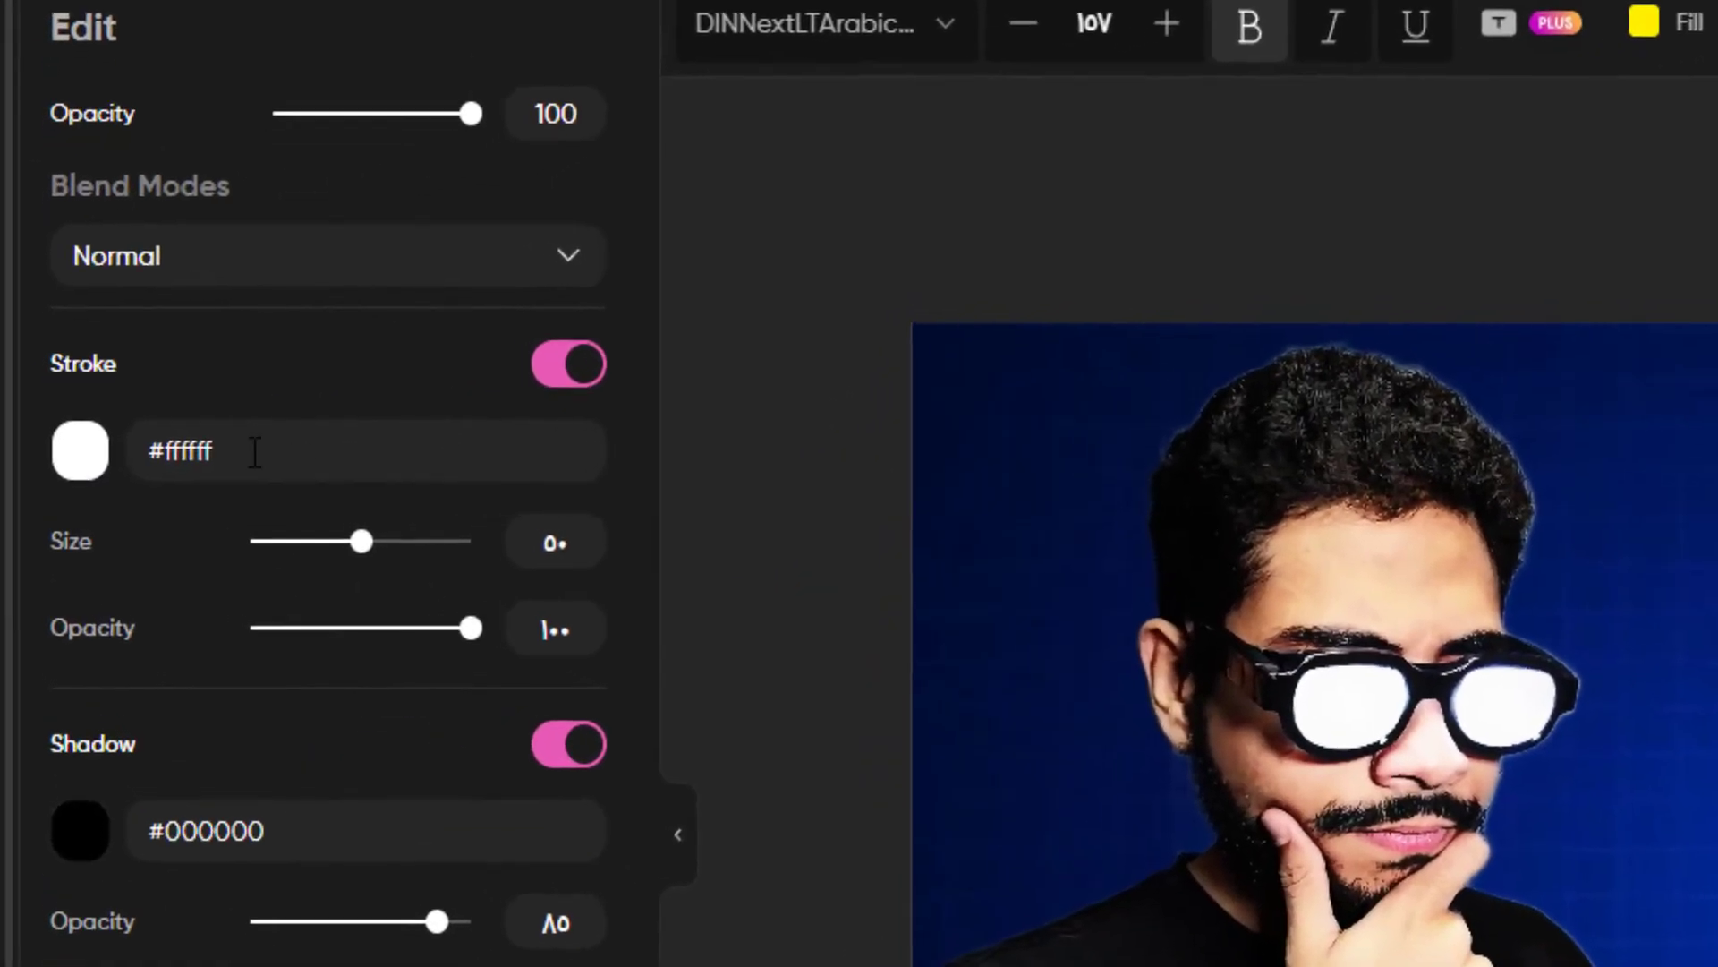
left_click(79, 450)
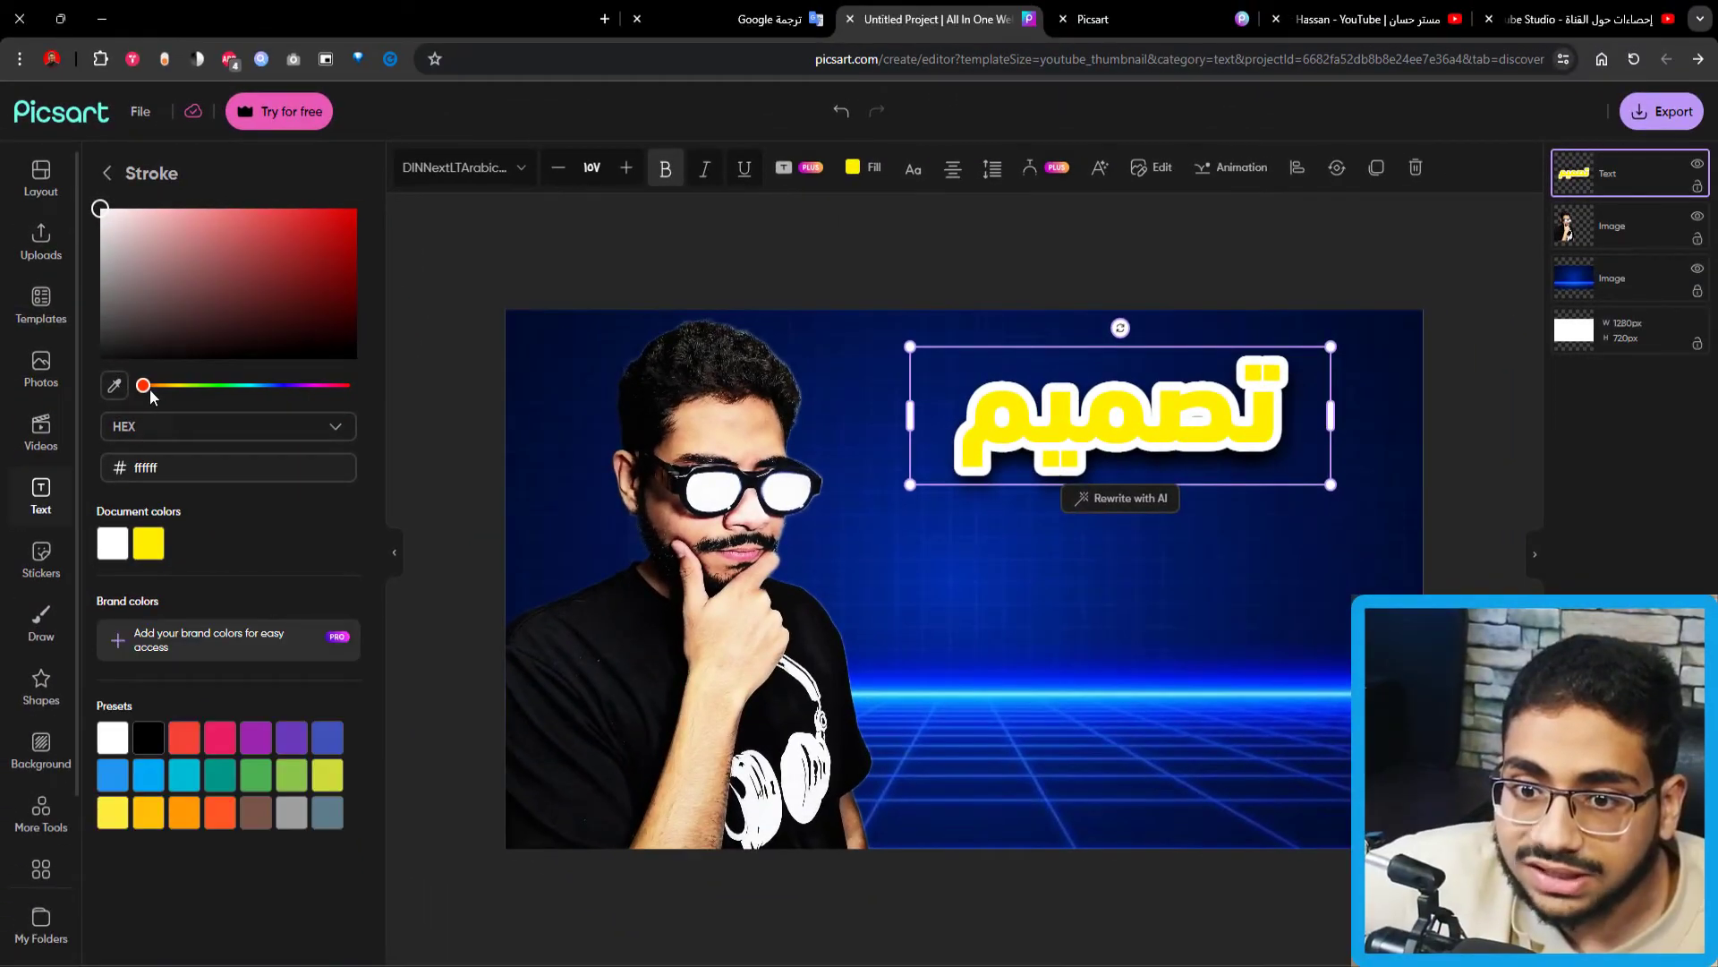
mouse_move(152, 353)
left_mouse_down()
mouse_move(242, 314)
mouse_move(364, 453)
left_mouse_up()
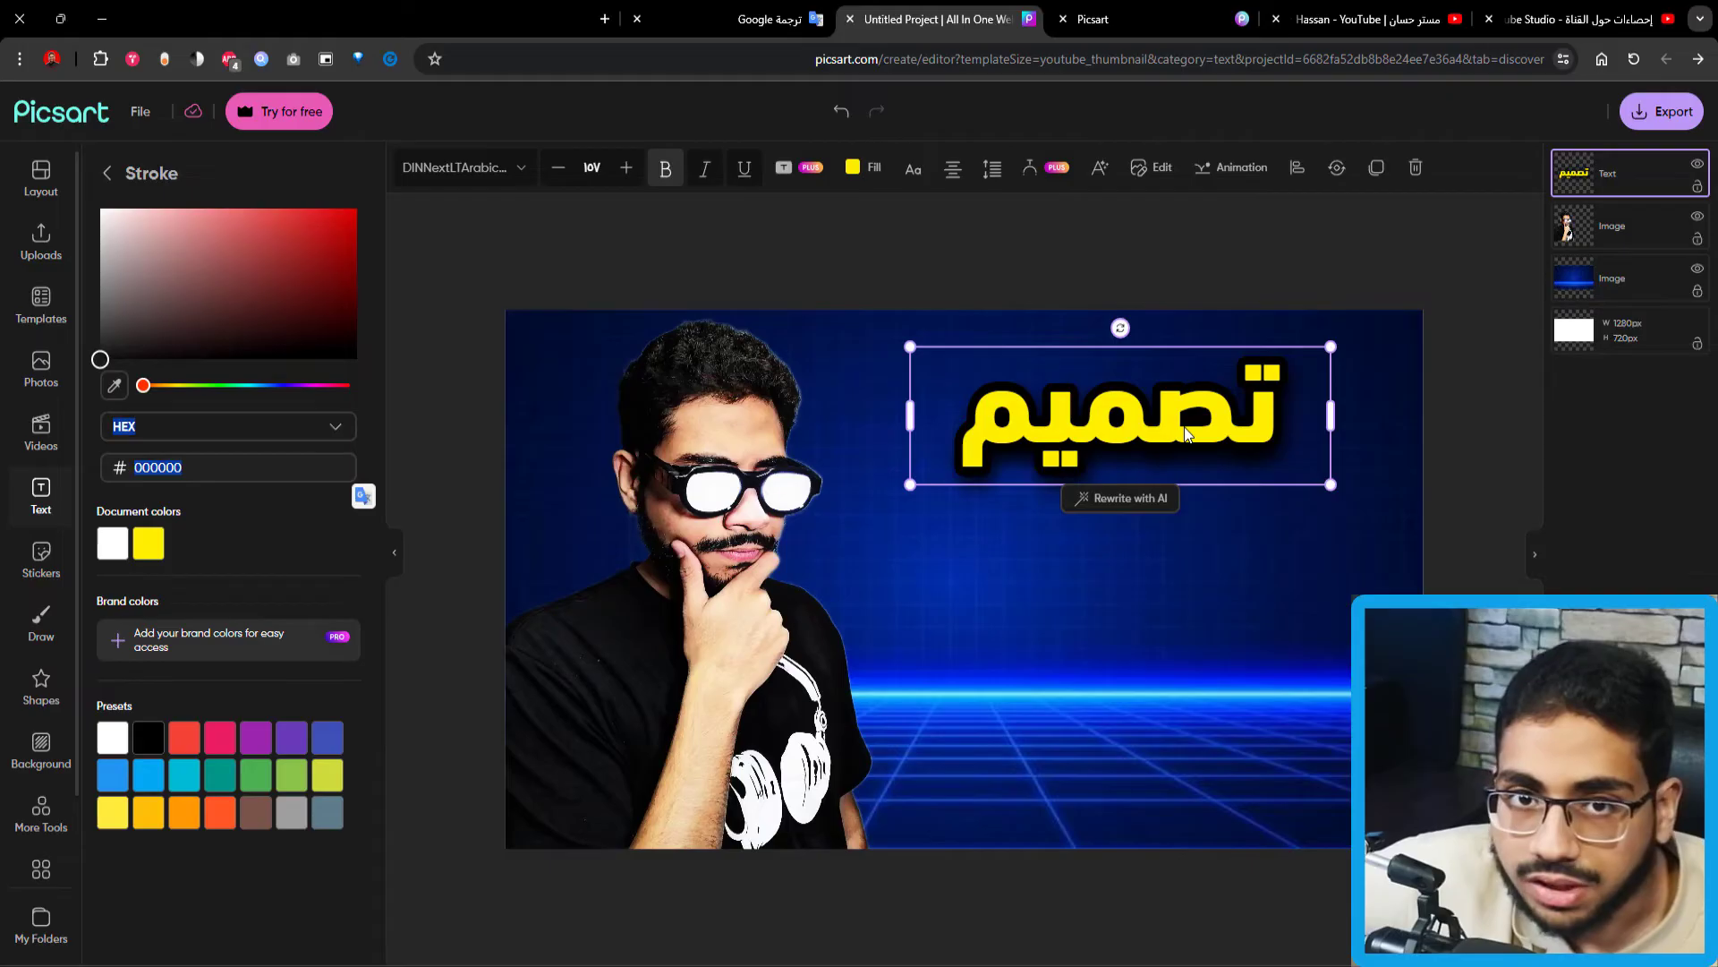
mouse_move(1331, 486)
left_mouse_down()
mouse_move(1322, 499)
mouse_move(1387, 523)
mouse_move(1311, 479)
left_mouse_up()
left_click_drag(1148, 416, 1142, 421)
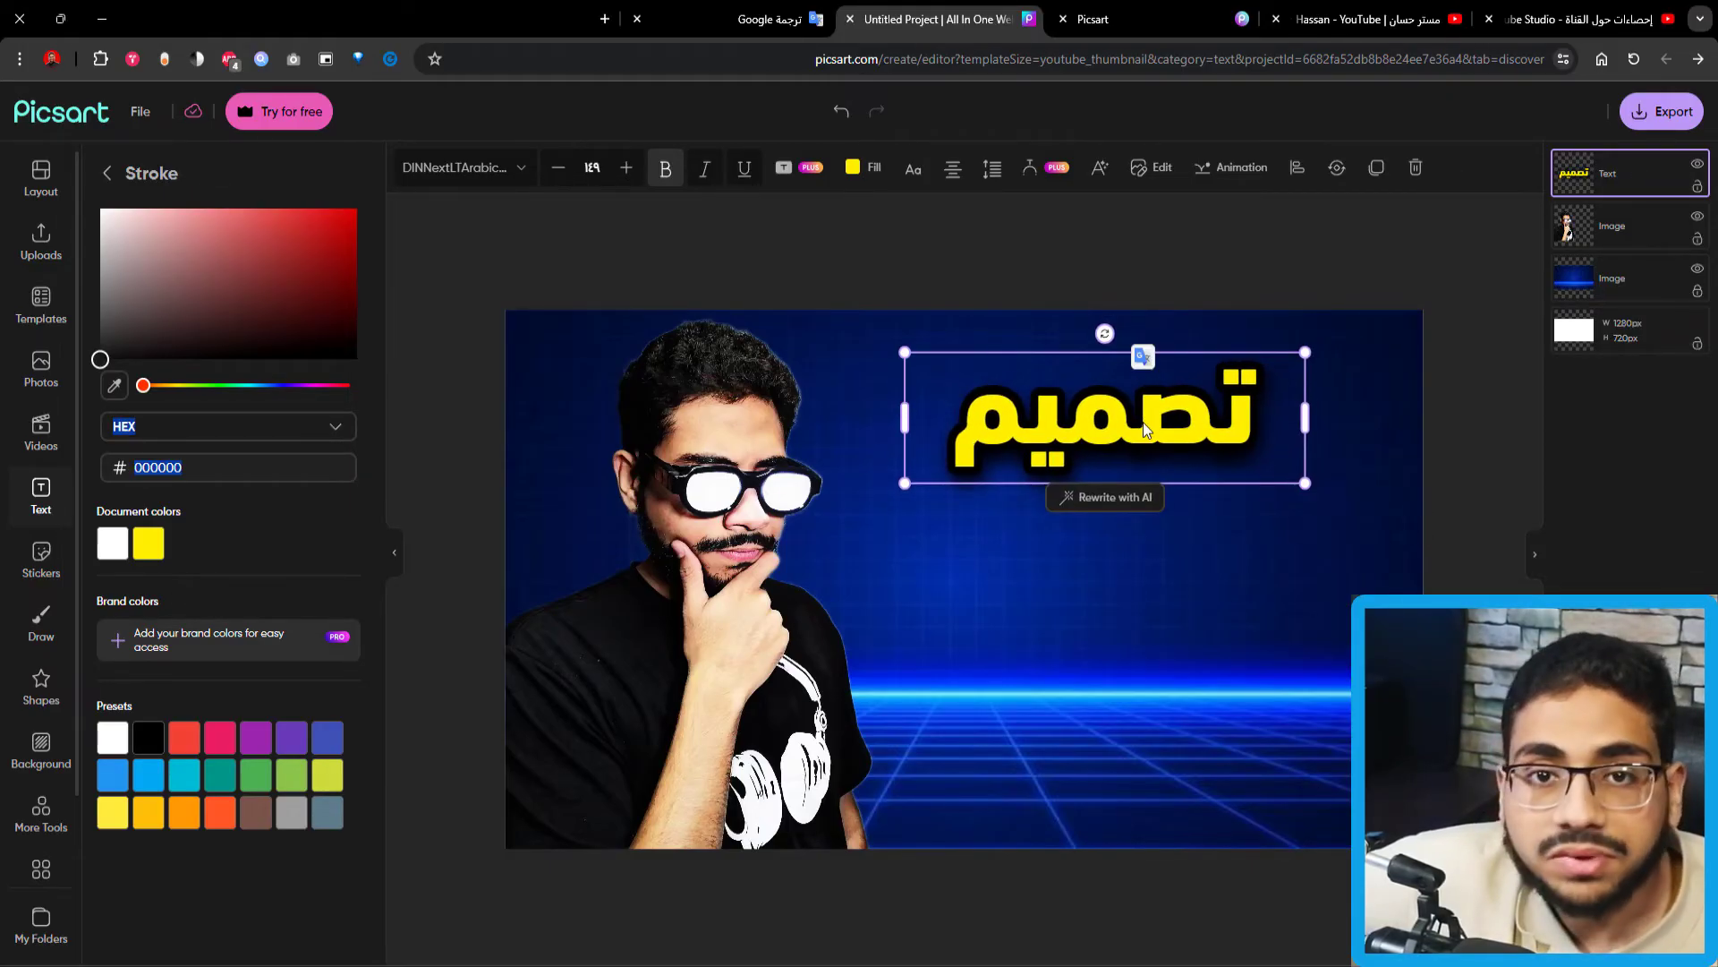
Try other stroke colours on "تصميم", including green 1bb126.
mouse_move(349, 262)
left_mouse_down()
mouse_move(352, 218)
mouse_move(273, 358)
left_mouse_up()
left_click_drag(144, 385, 281, 387)
mouse_move(349, 224)
left_mouse_down()
mouse_move(295, 299)
mouse_move(318, 255)
left_mouse_up()
left_click_drag(276, 385, 212, 385)
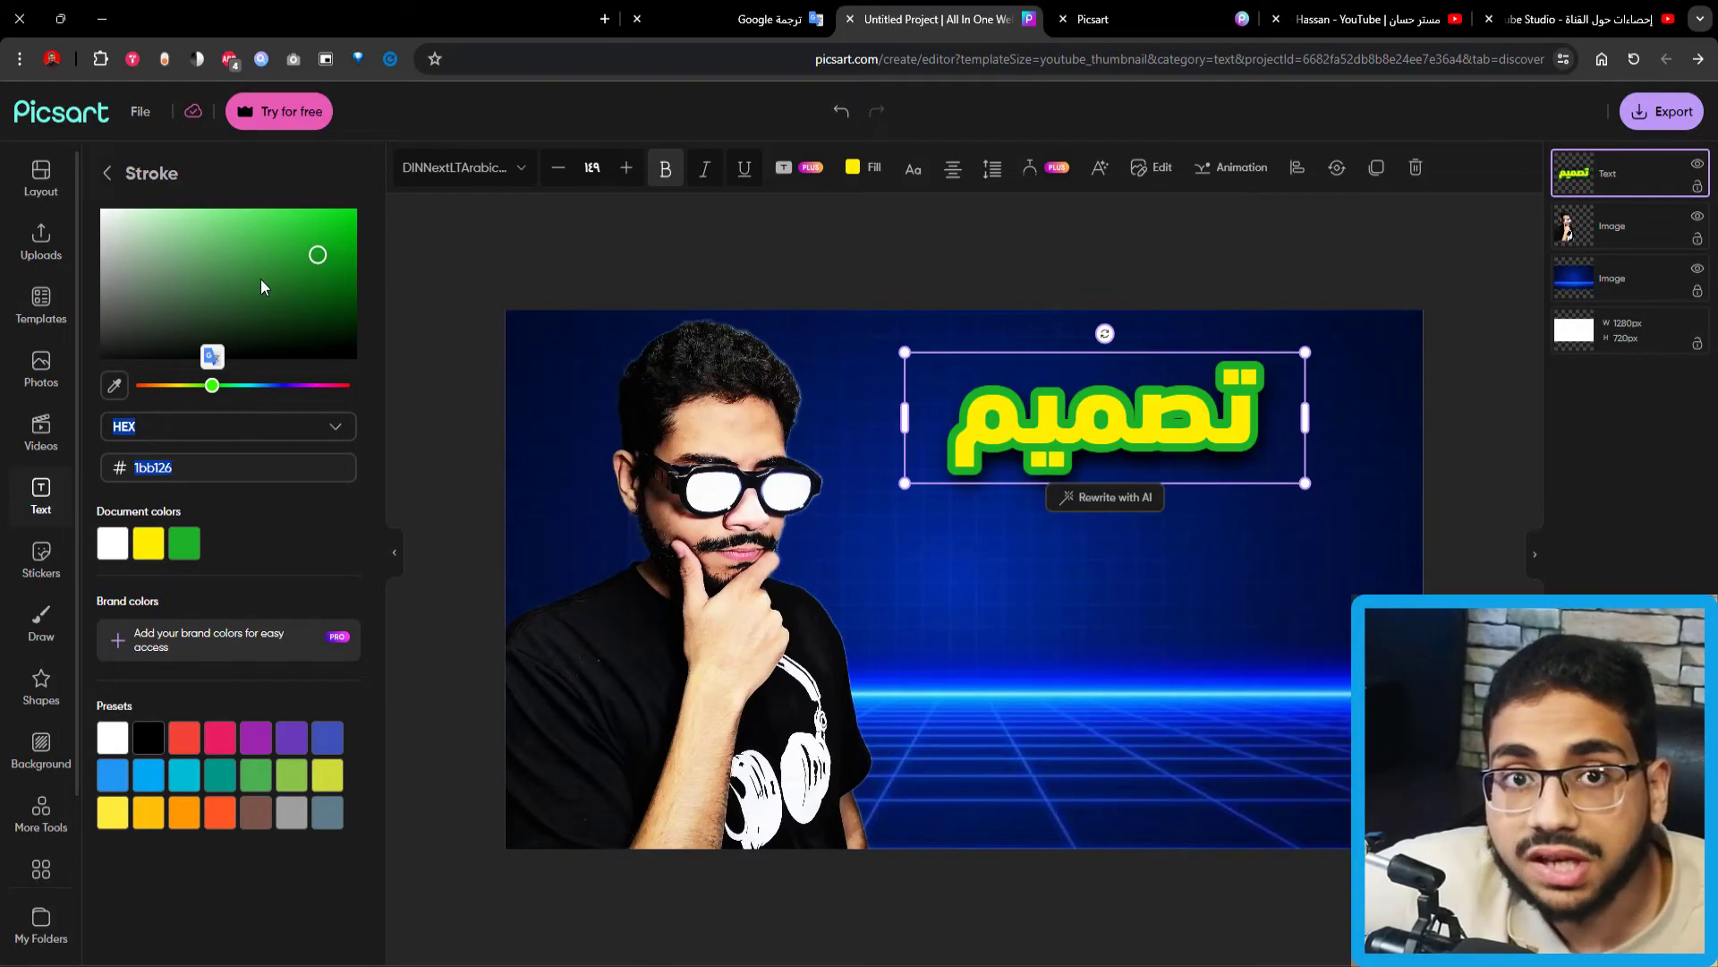
left_click(447, 402)
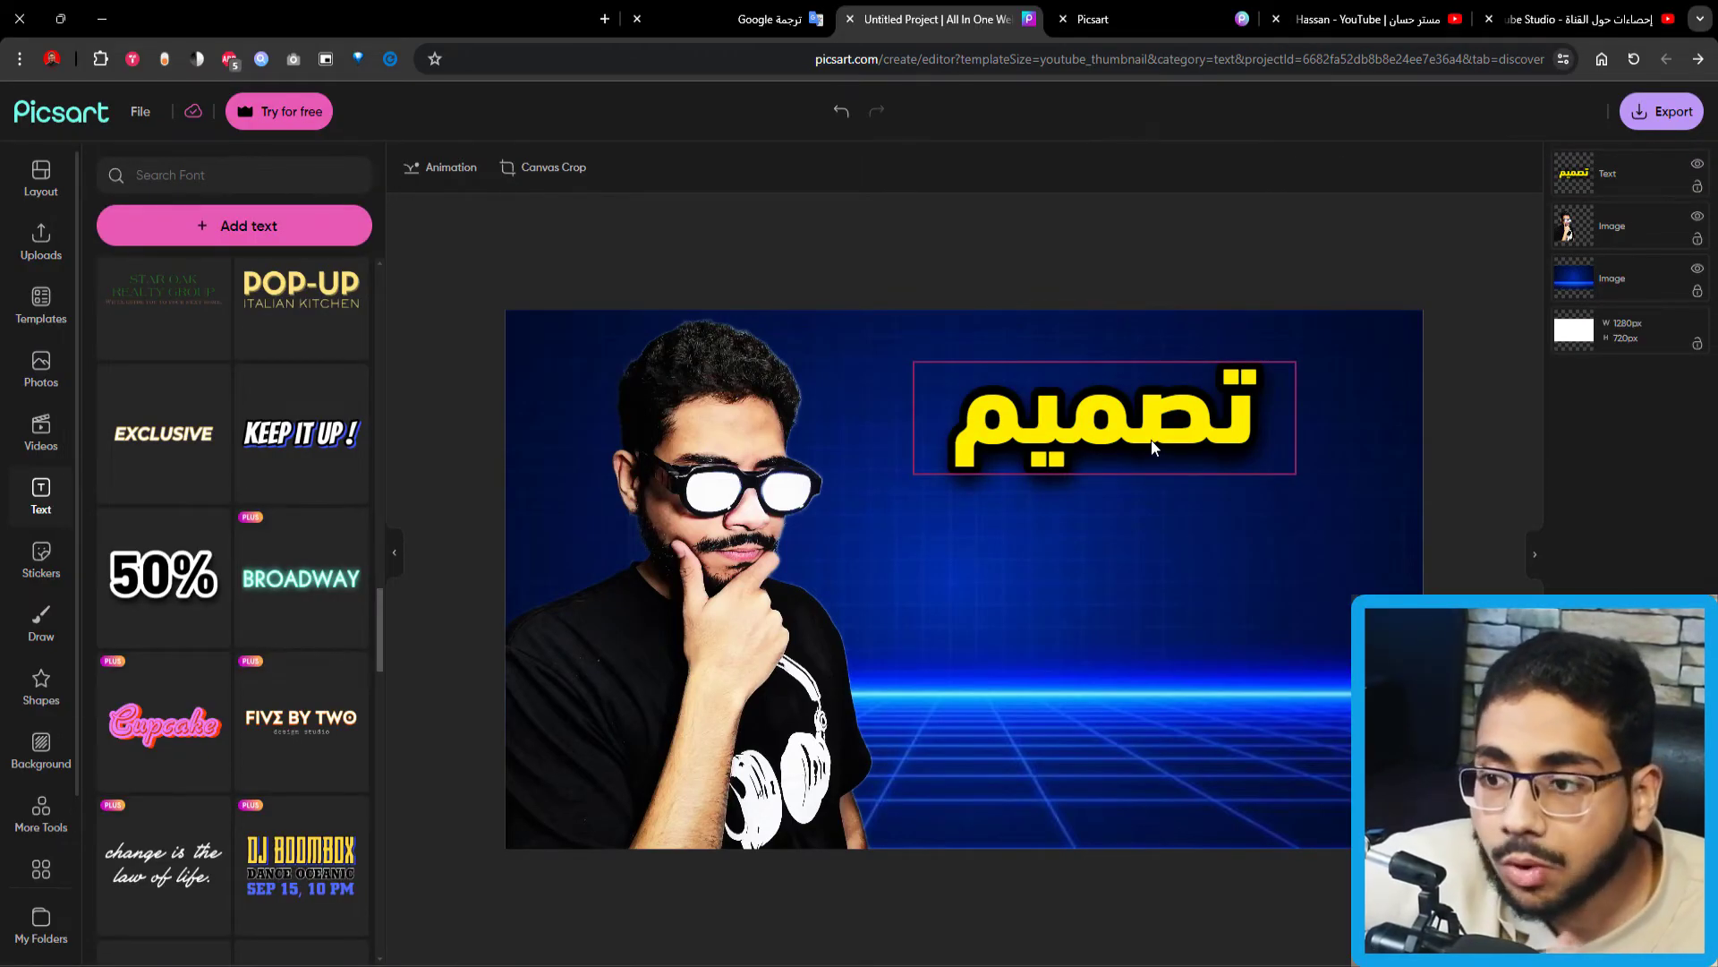
Duplicate the yellow word "تصميم", move the copy below it, and change the copy's text to "الصورة".
left_click(215, 573)
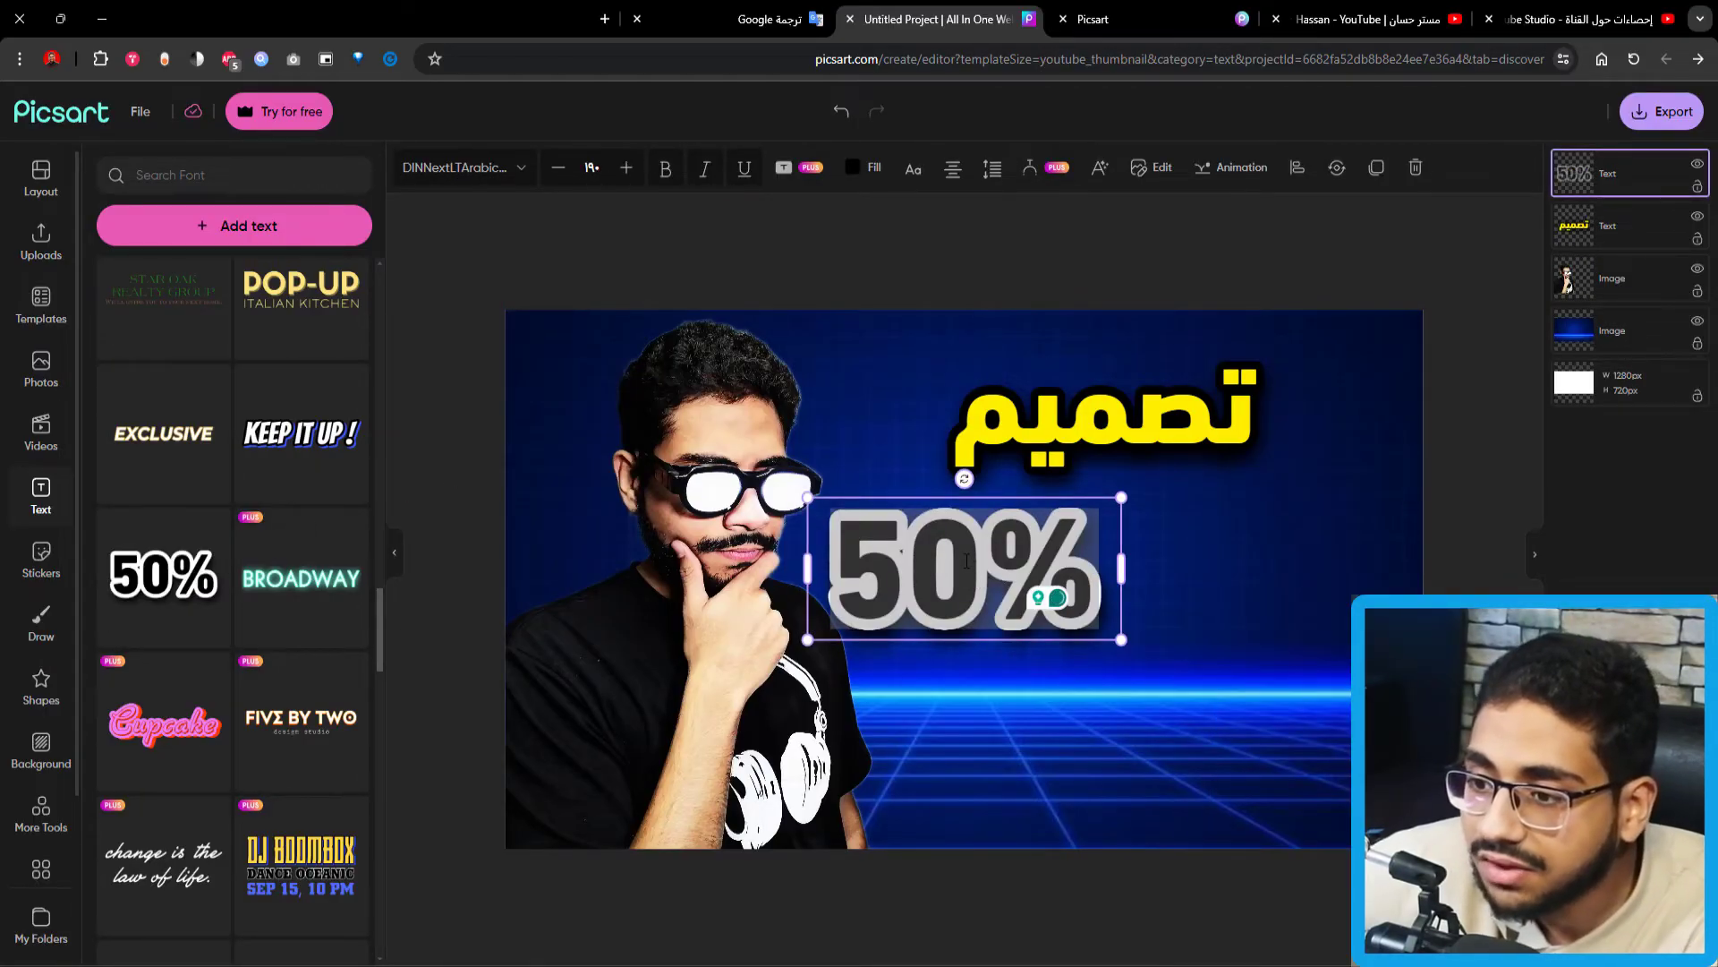
key("BackSpace")
left_click(1173, 430)
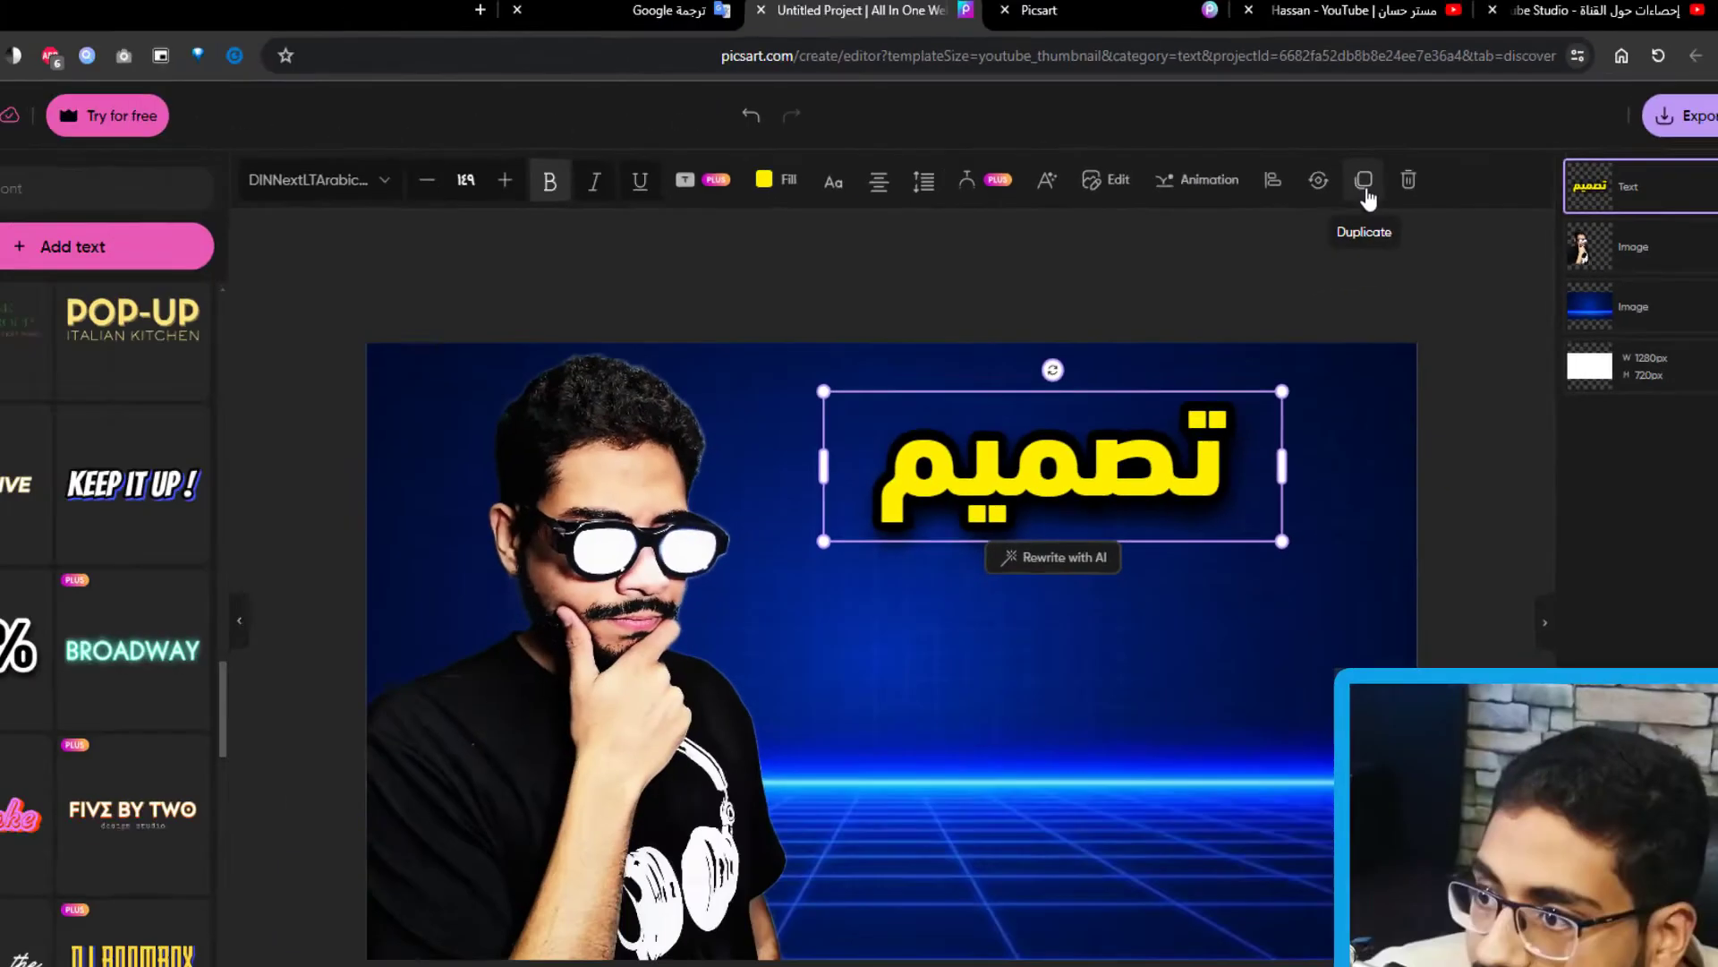
left_click(1364, 182)
left_click_drag(1087, 474, 1117, 679)
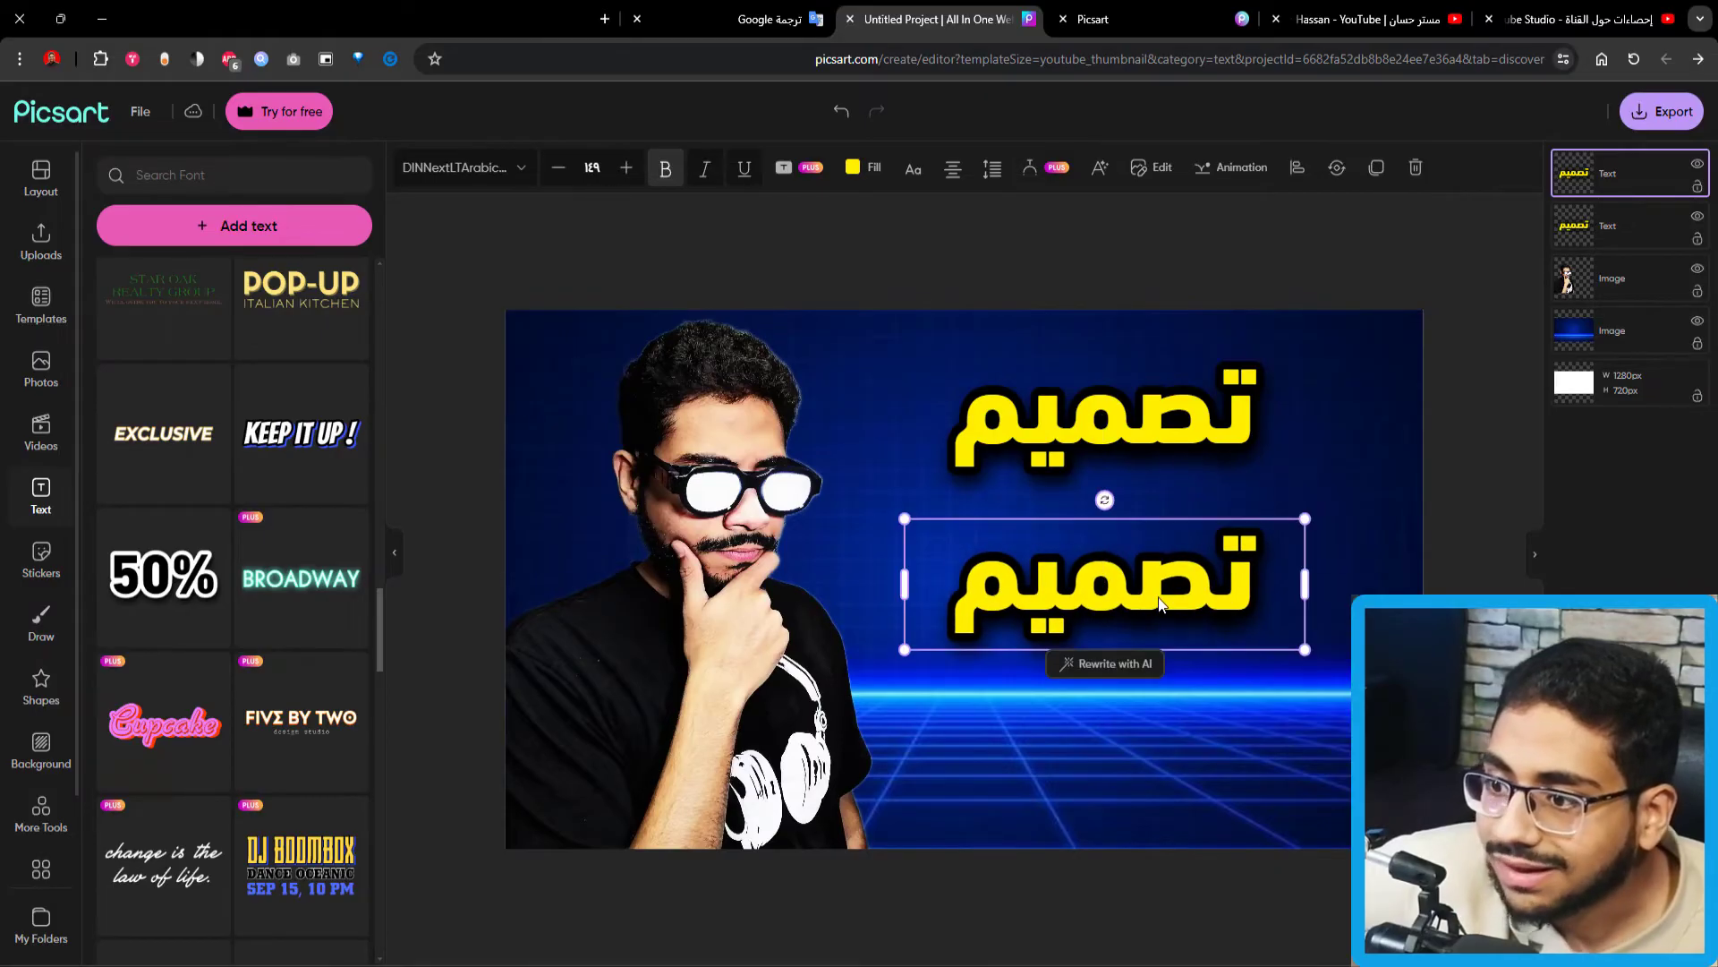
double_click(1158, 601)
type("الصورة")
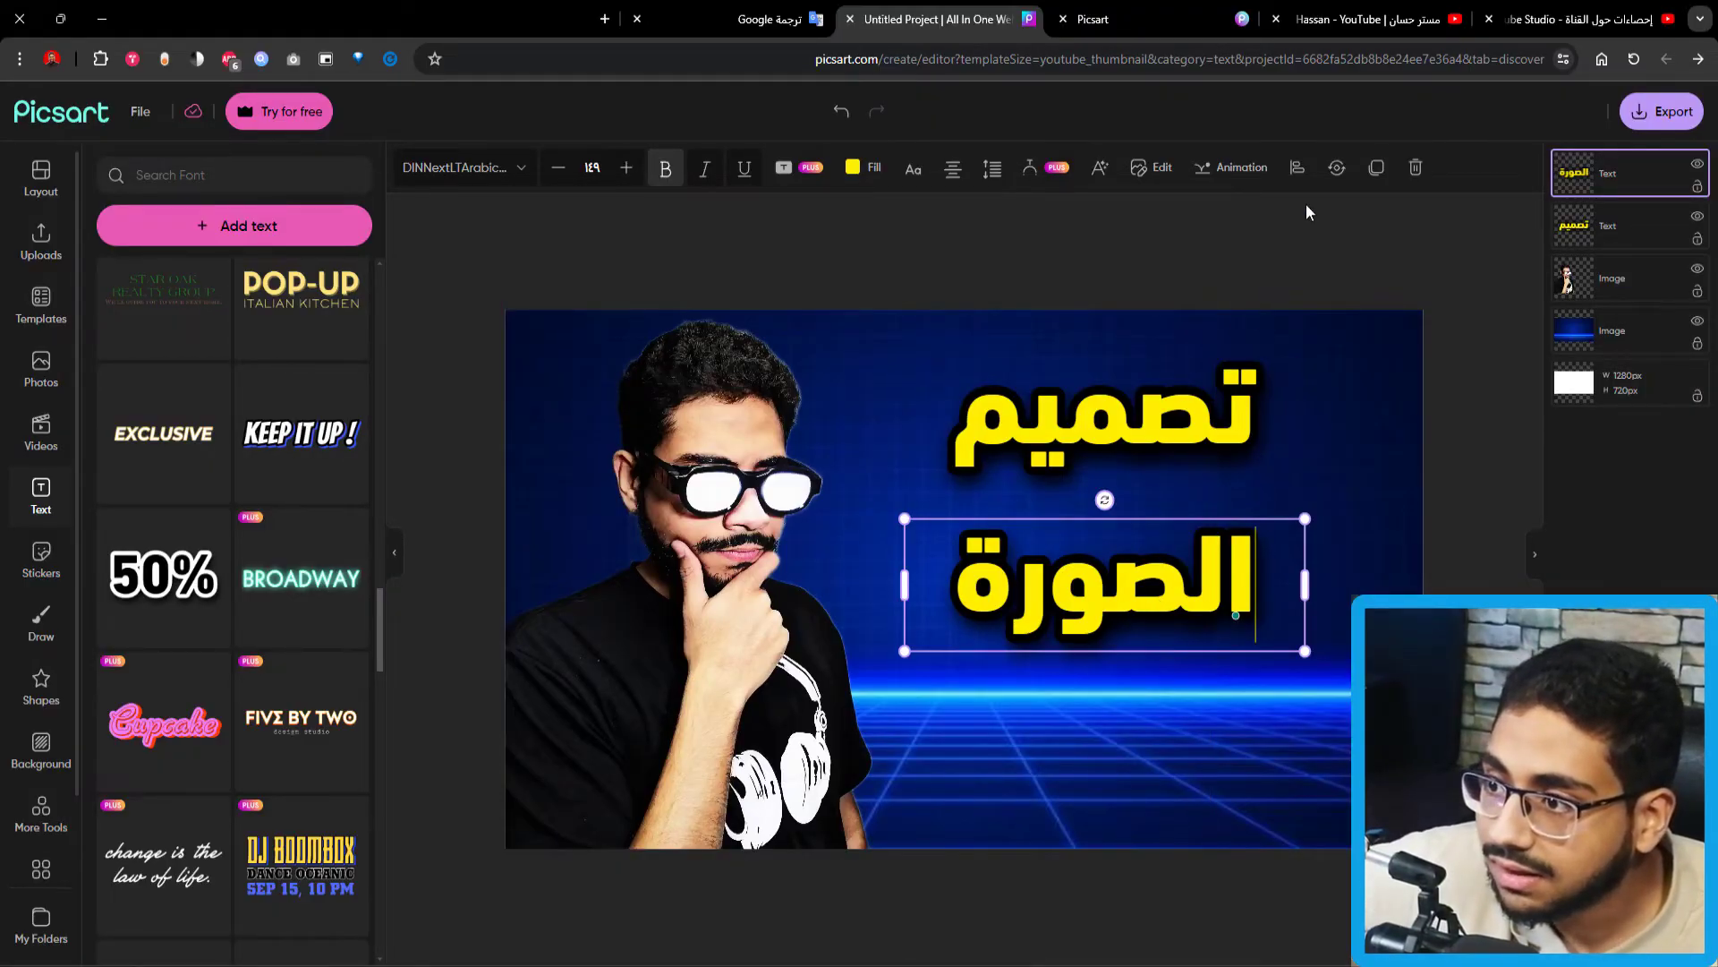
Duplicate the word "الصورة" as a third line beneath it and change the copy's text to "المصغرة".
key("ctrl+d")
double_click(1105, 752)
type("المصغر")
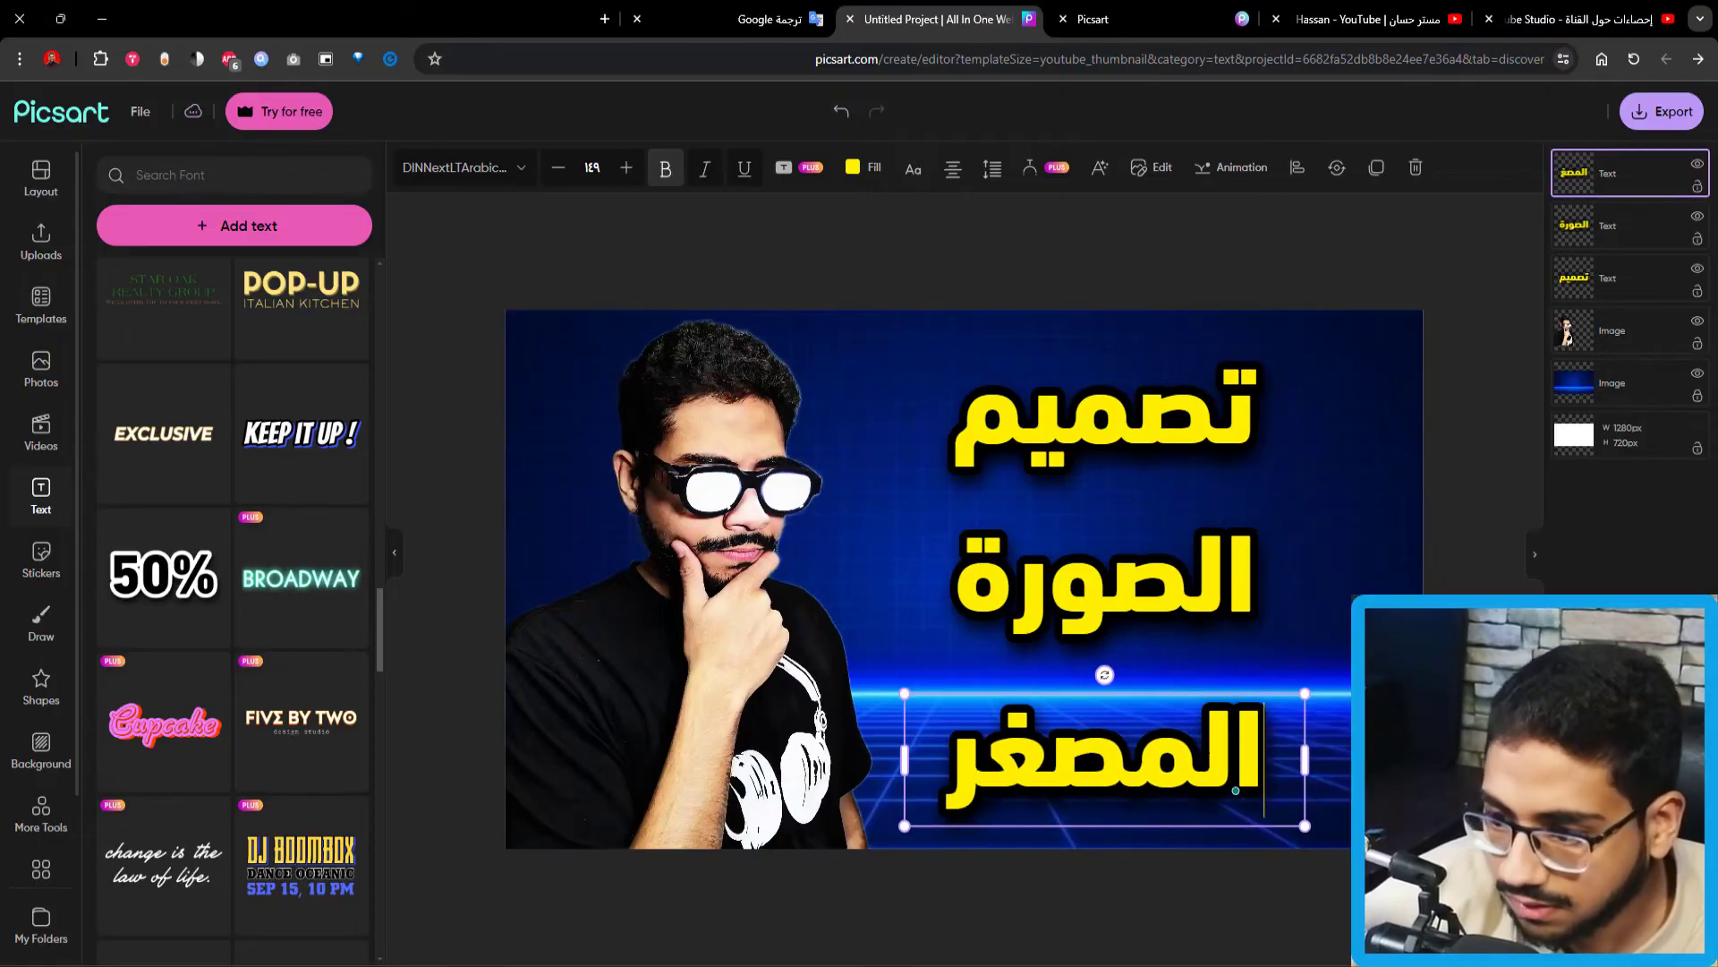
type("ة")
left_click(1206, 897)
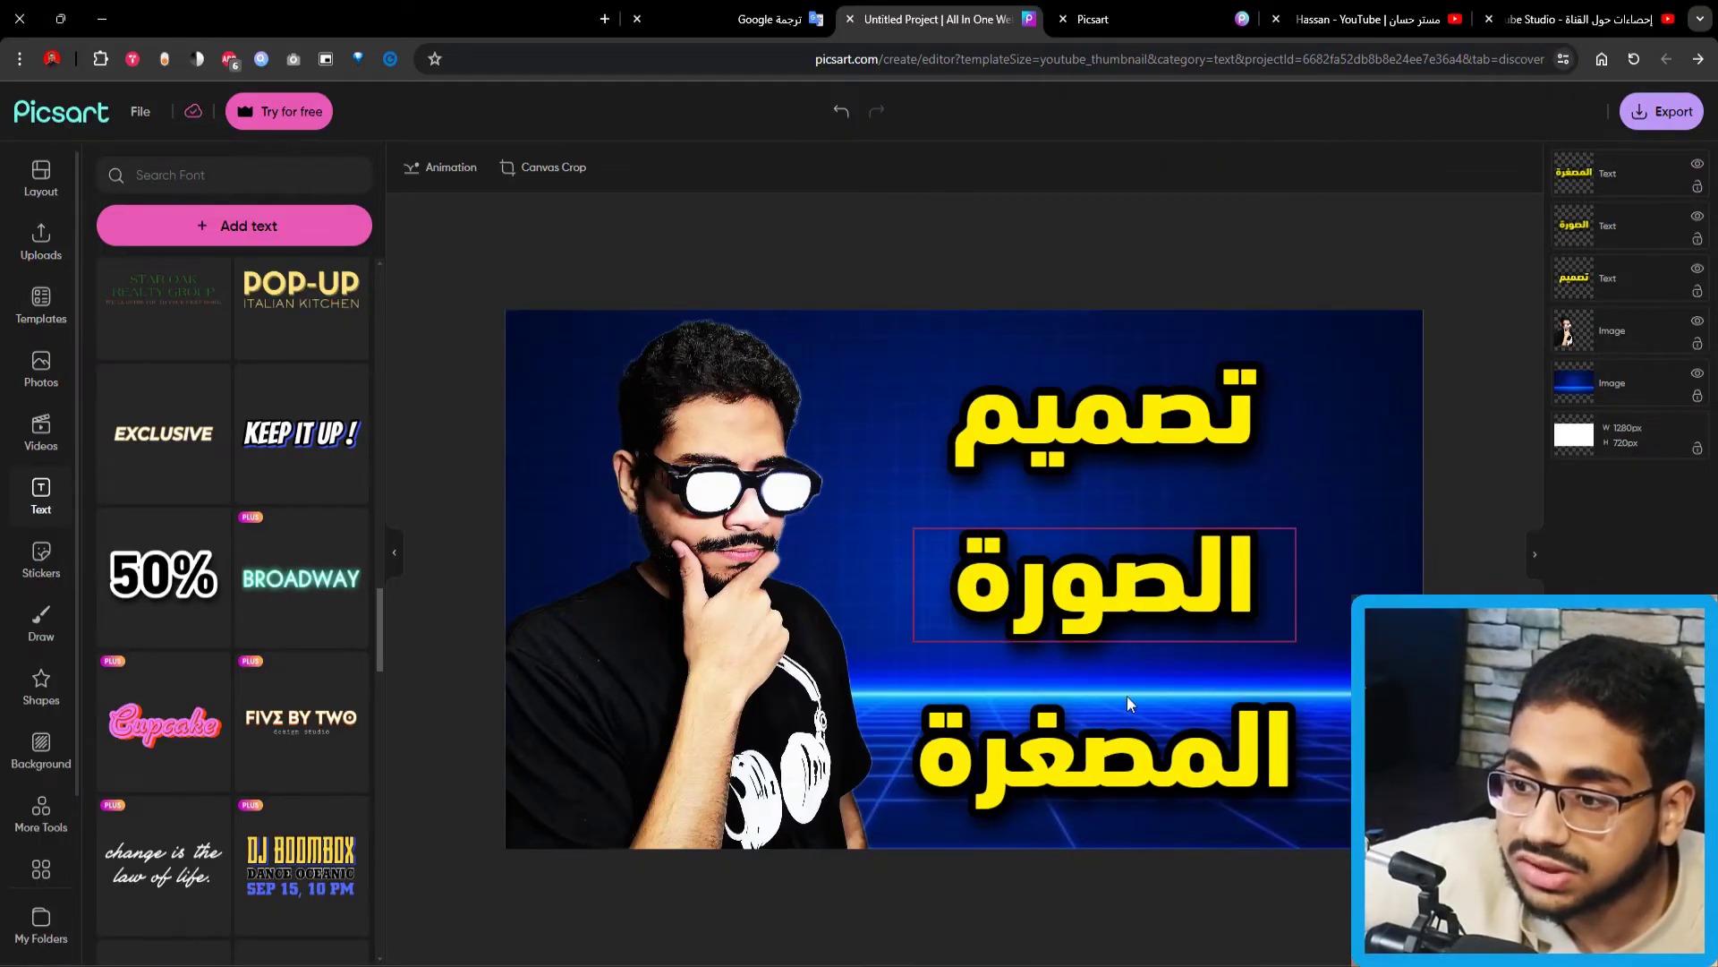
Recolour the word "الصورة" bright green and the word "المصغرة" red (ff0000).
left_click(1222, 621)
left_click(864, 176)
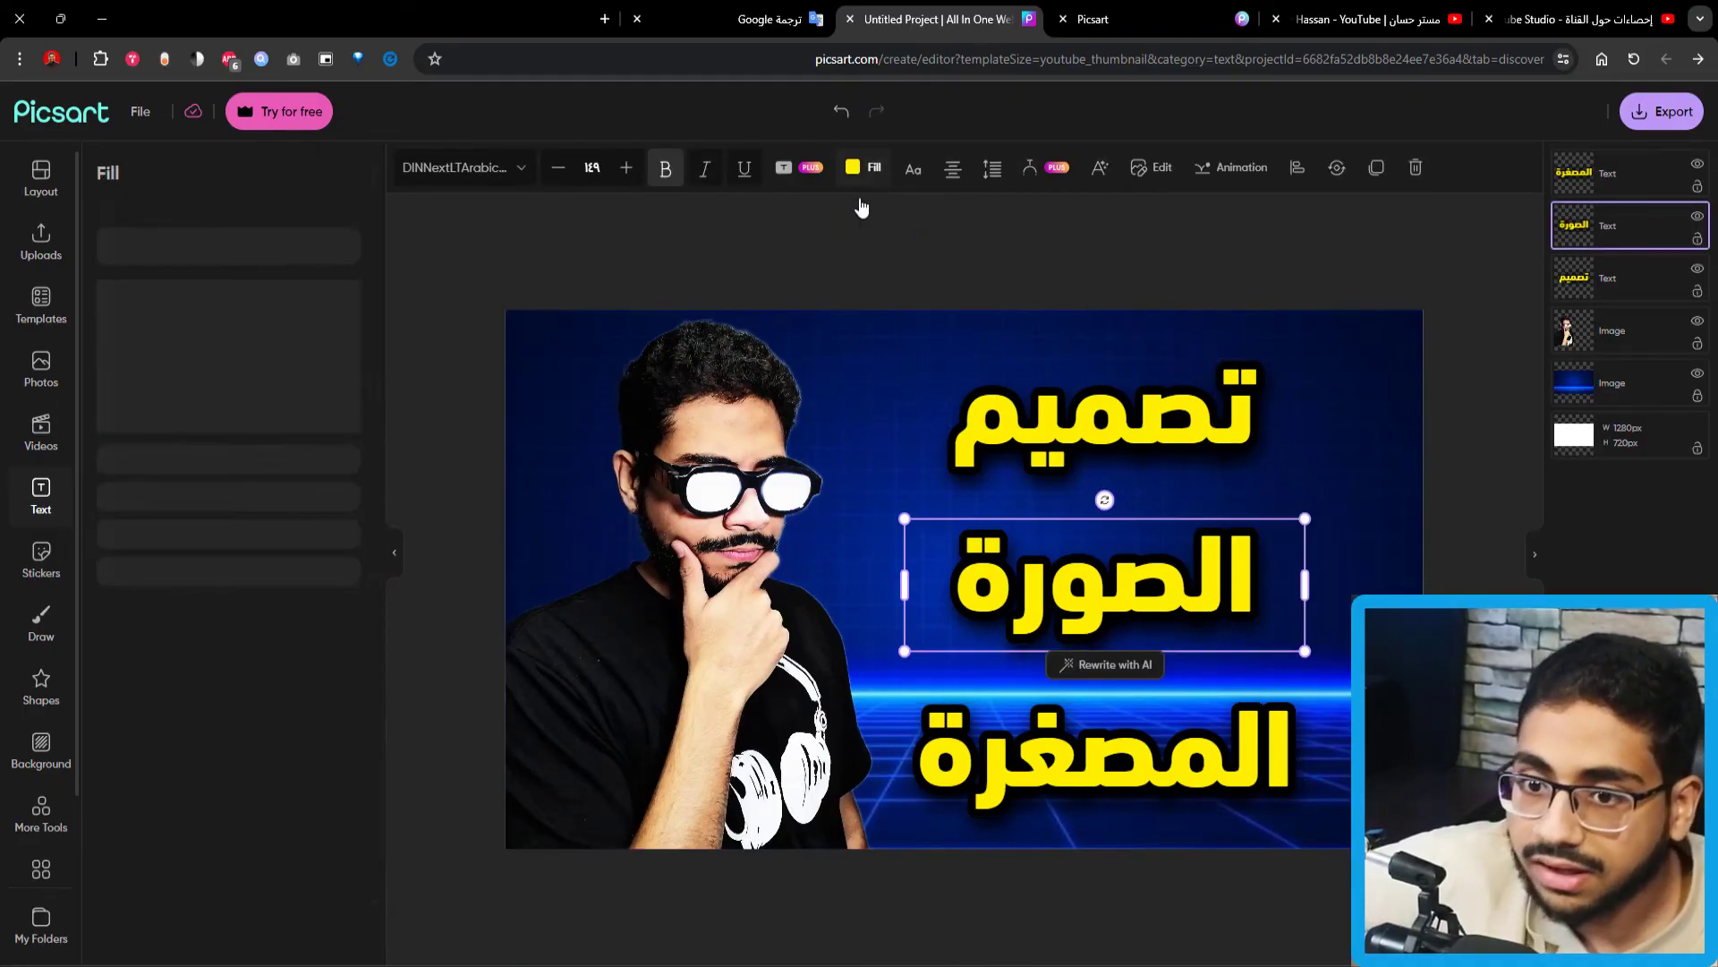
left_click_drag(175, 394, 210, 395)
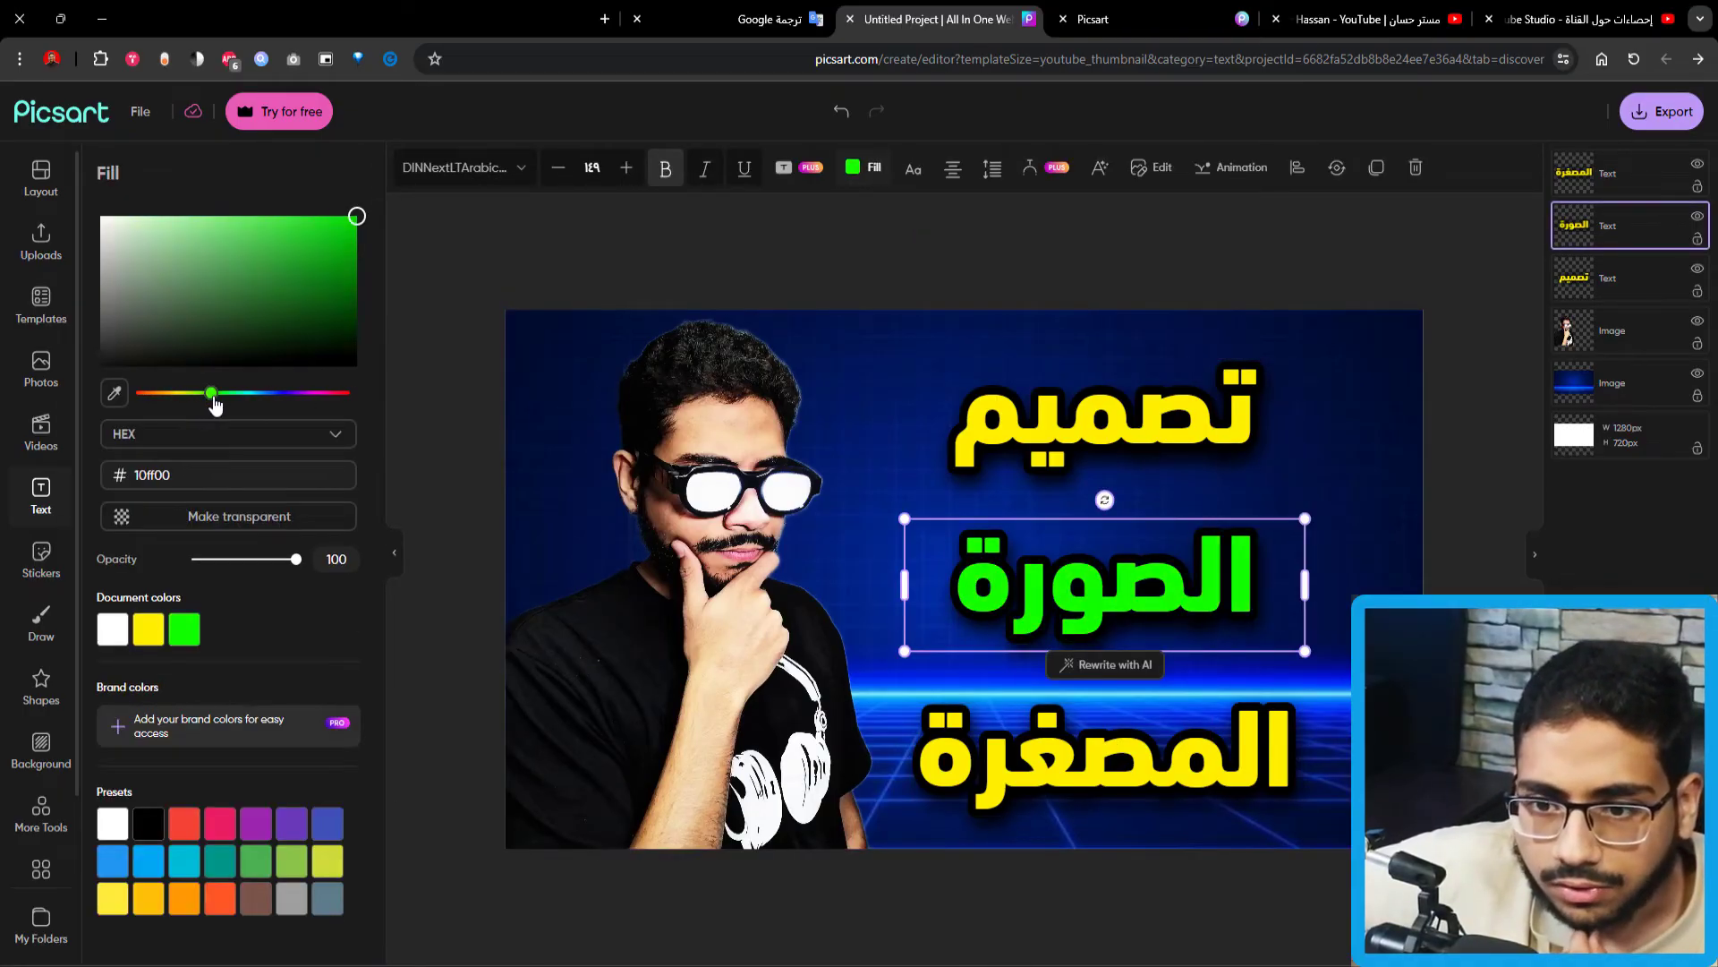
left_click_drag(261, 314, 357, 217)
left_click(1267, 772)
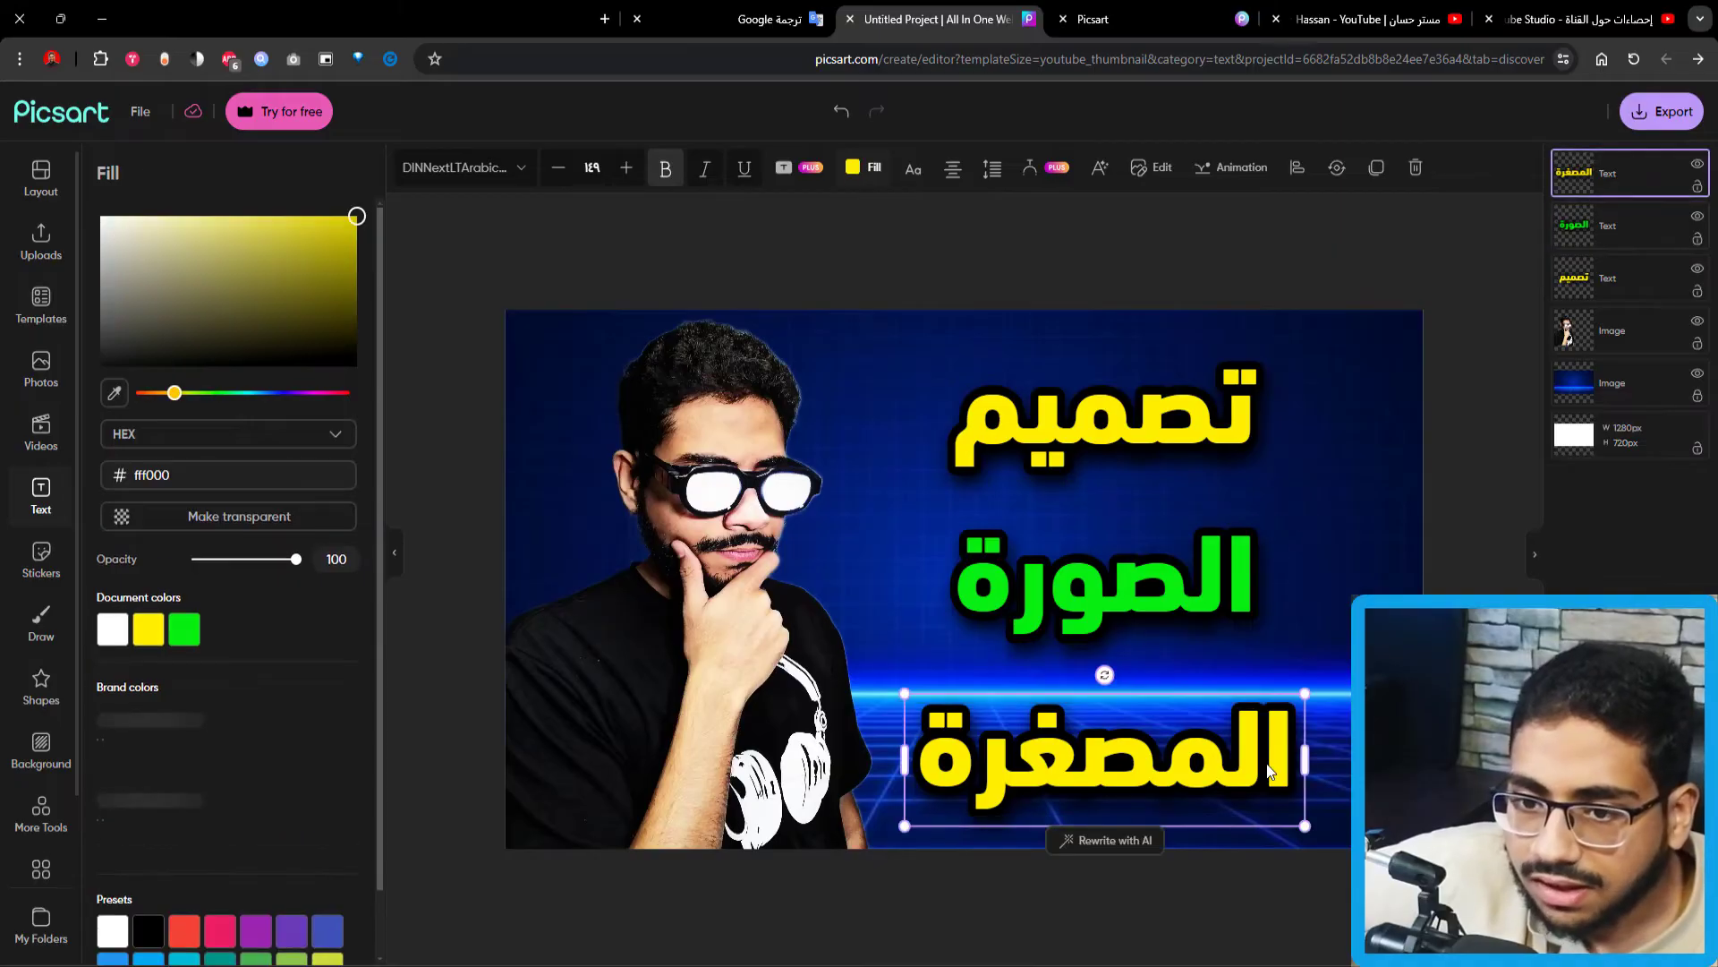
left_click_drag(170, 400, 142, 394)
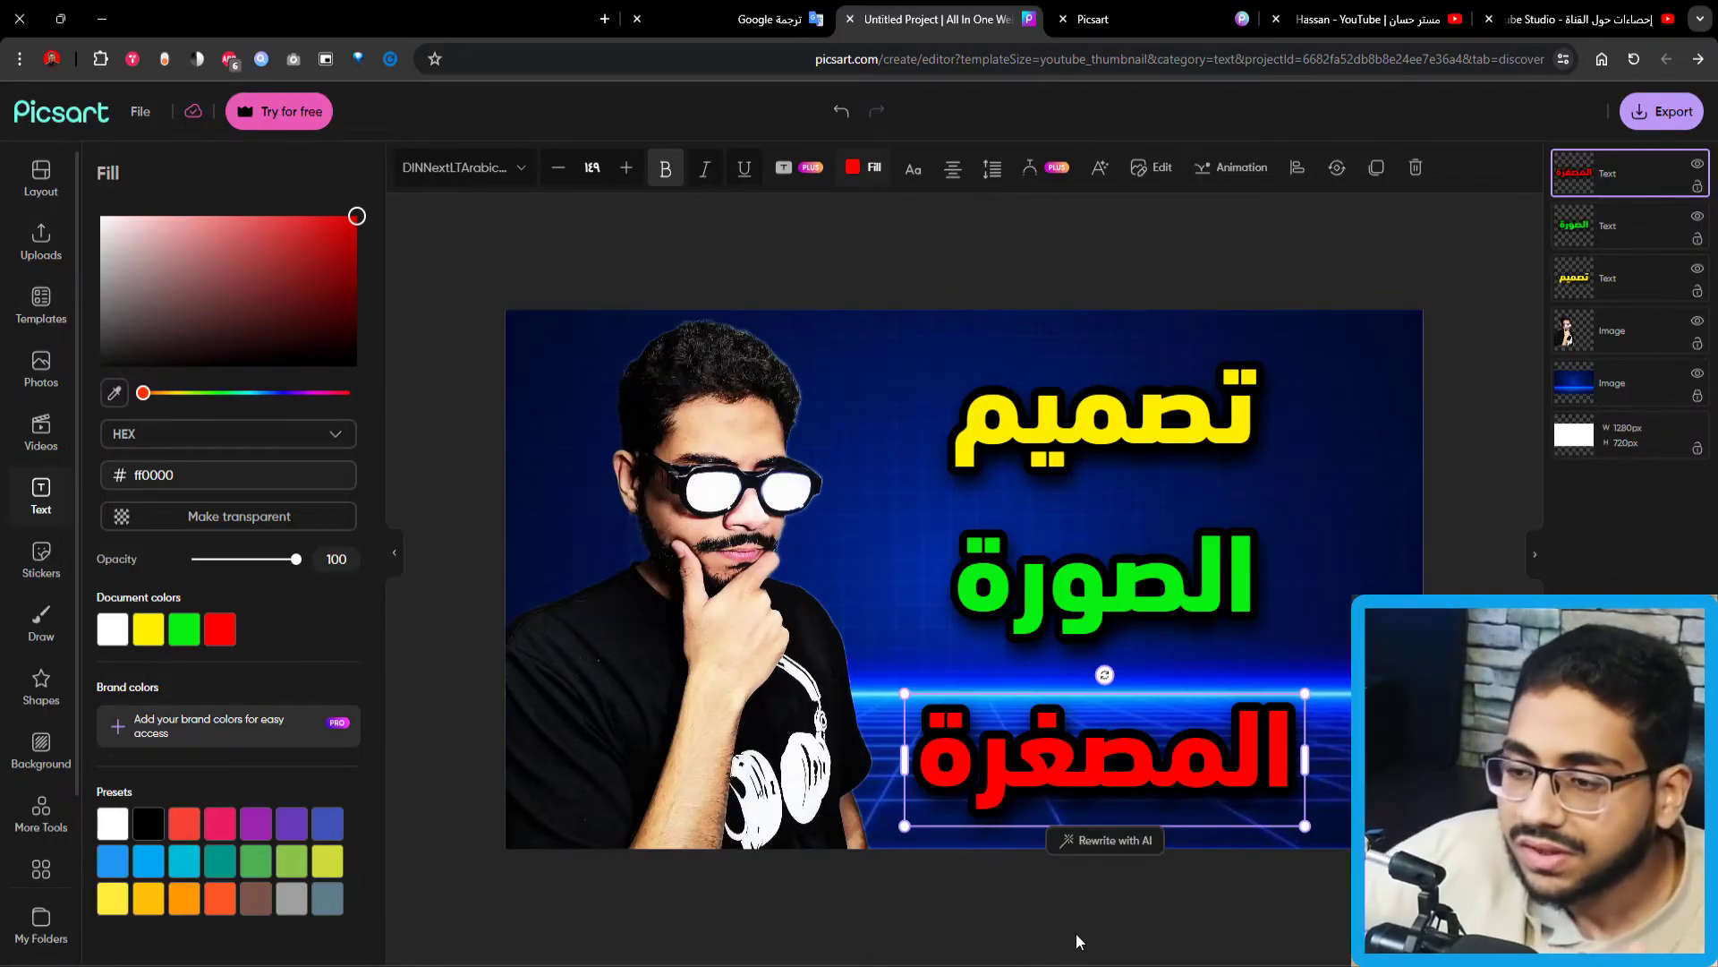
Nudge the title lines "تصميم" and "الصورة" slightly upward to even the spacing, and enlarge "الصورة" a little.
left_click(1196, 438)
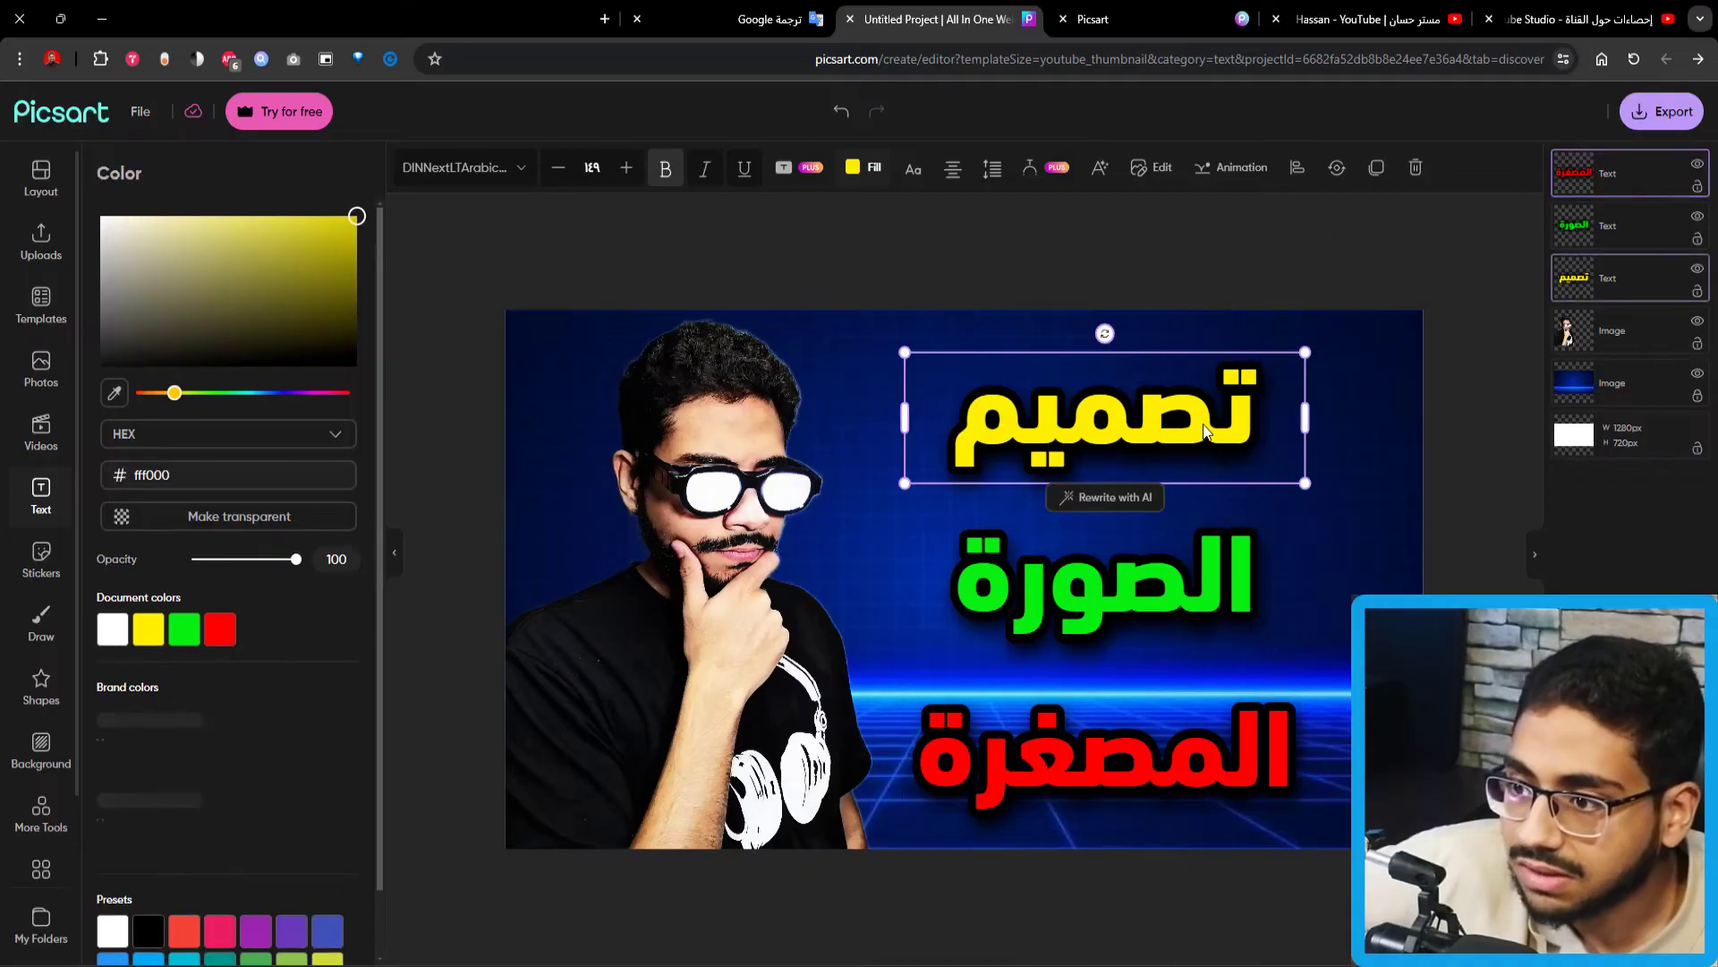
left_click(1222, 581)
left_click(1223, 743)
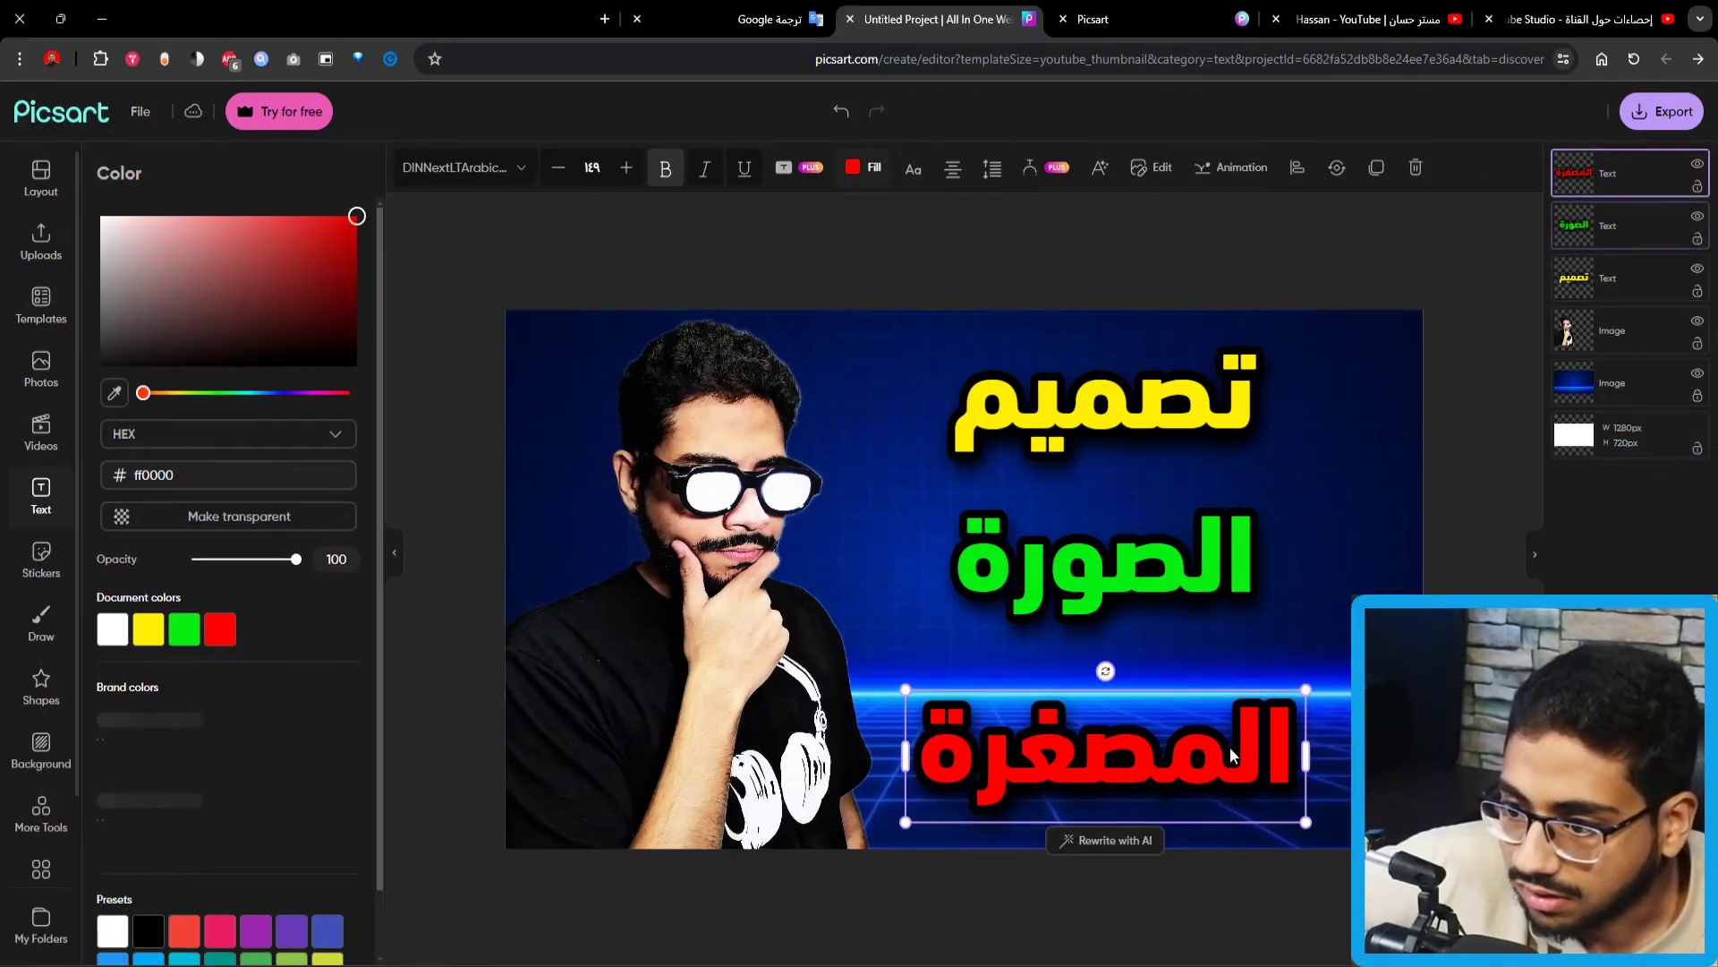
left_click(1470, 544)
left_click(1110, 573)
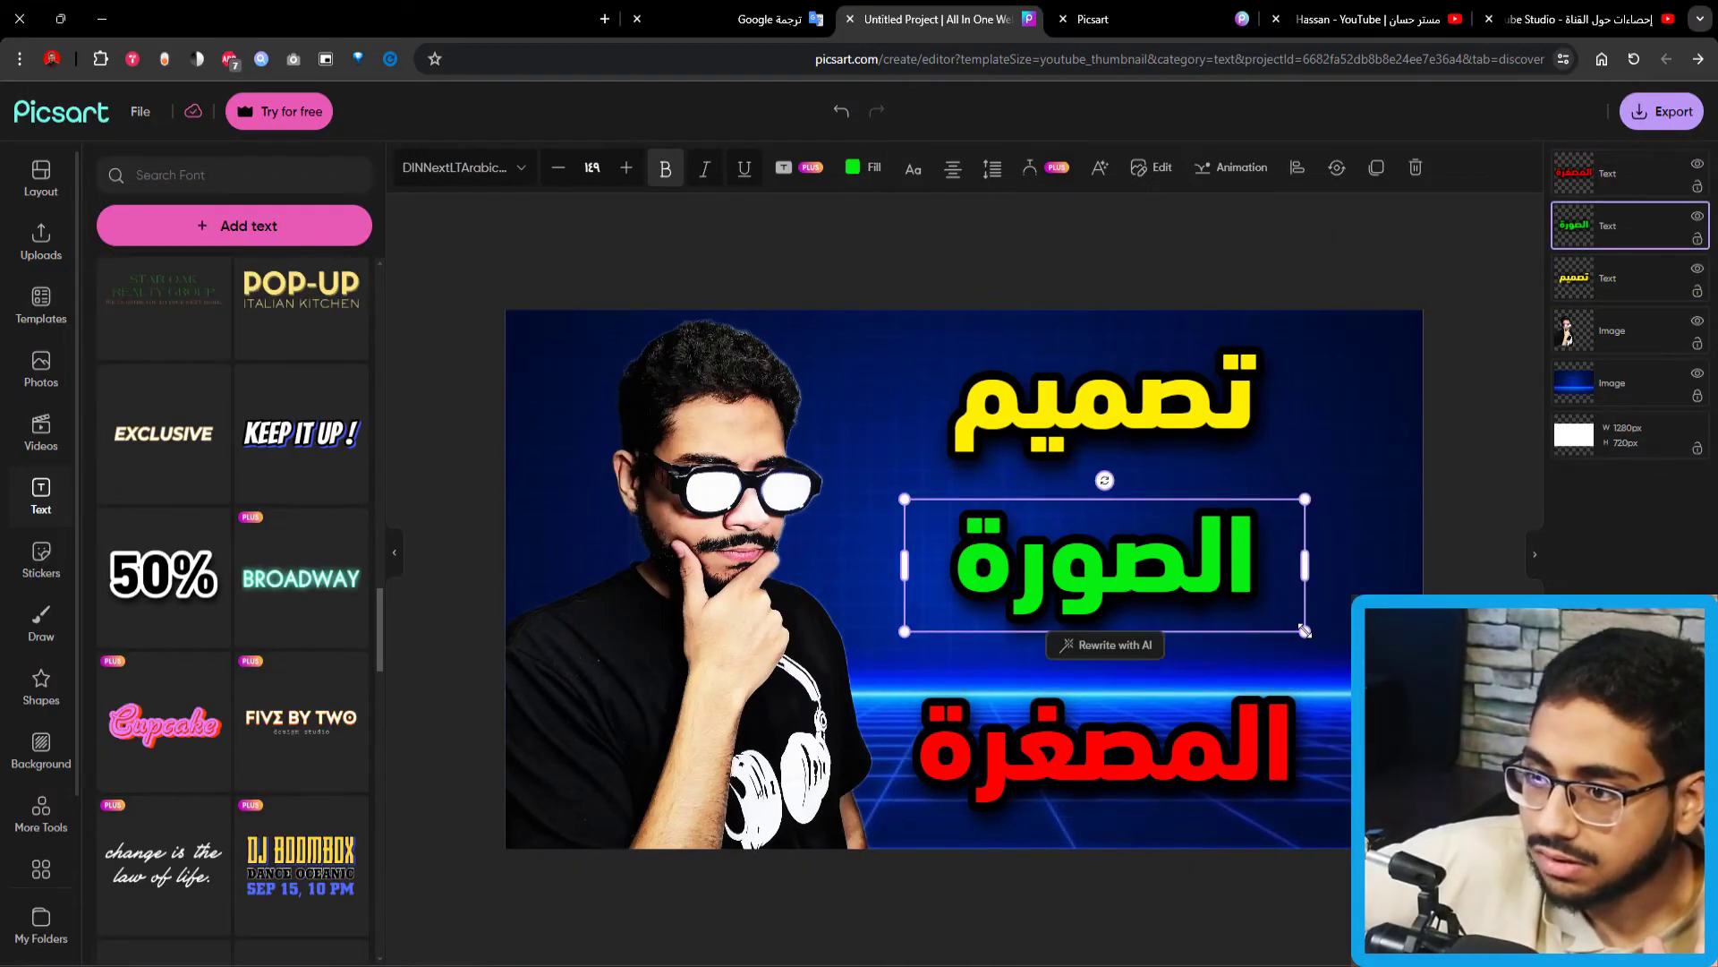
left_click_drag(1195, 584, 1187, 588)
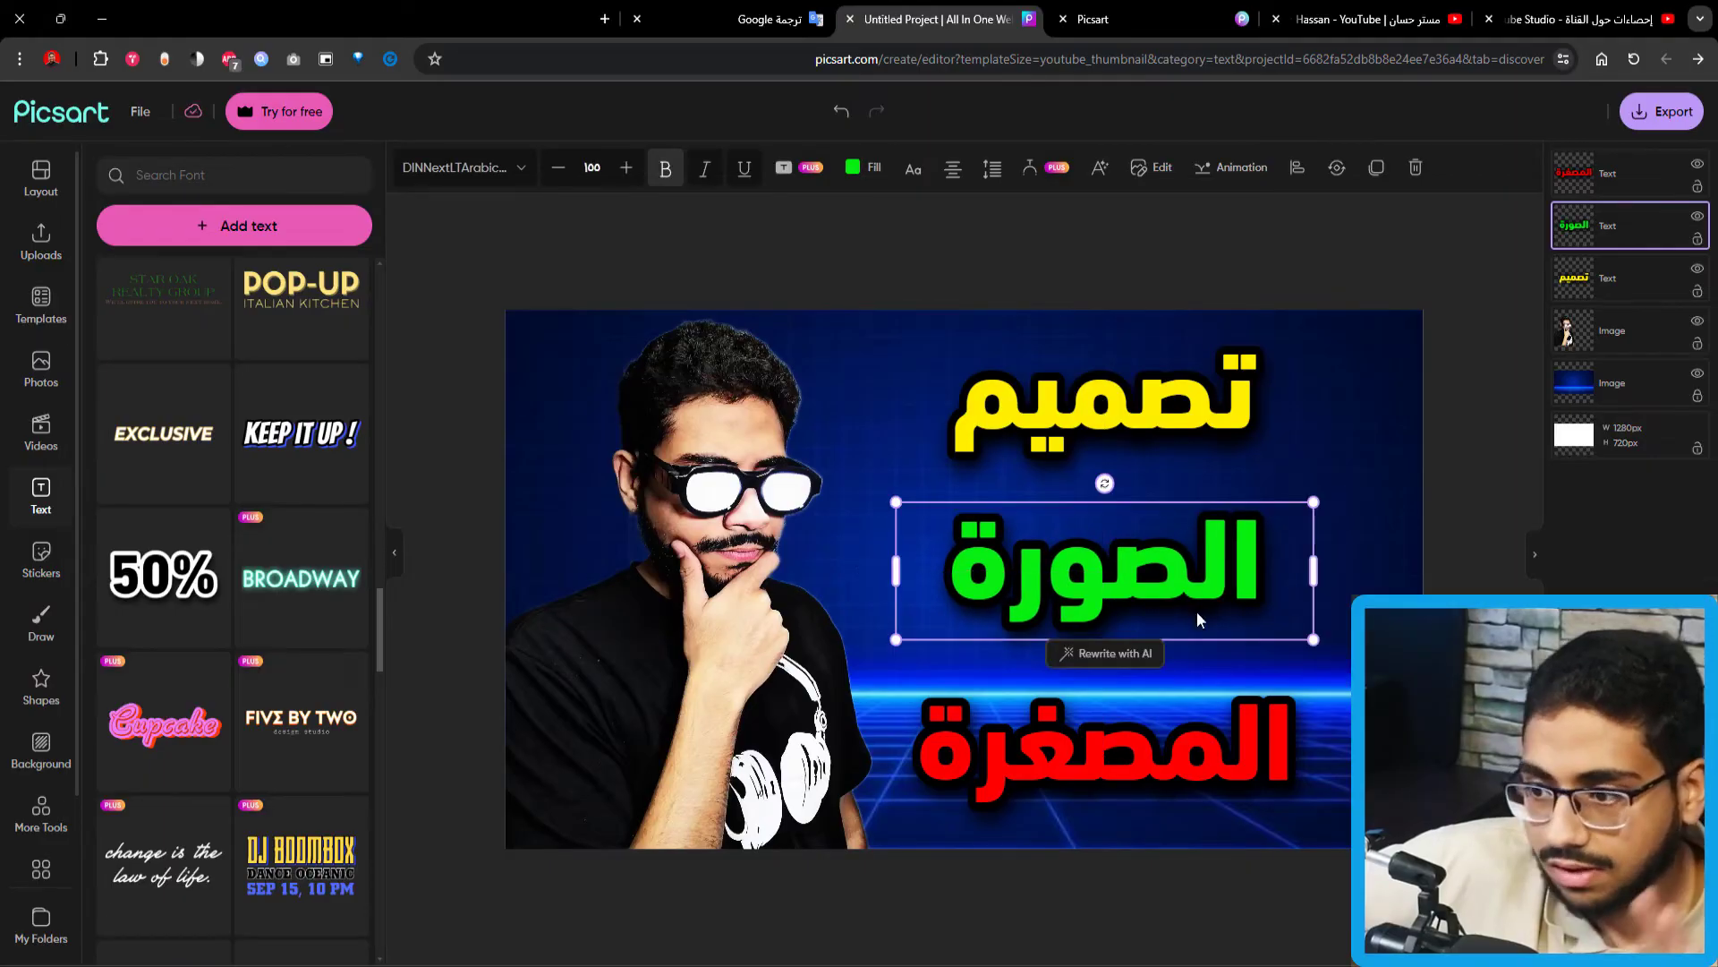
left_click(1280, 889)
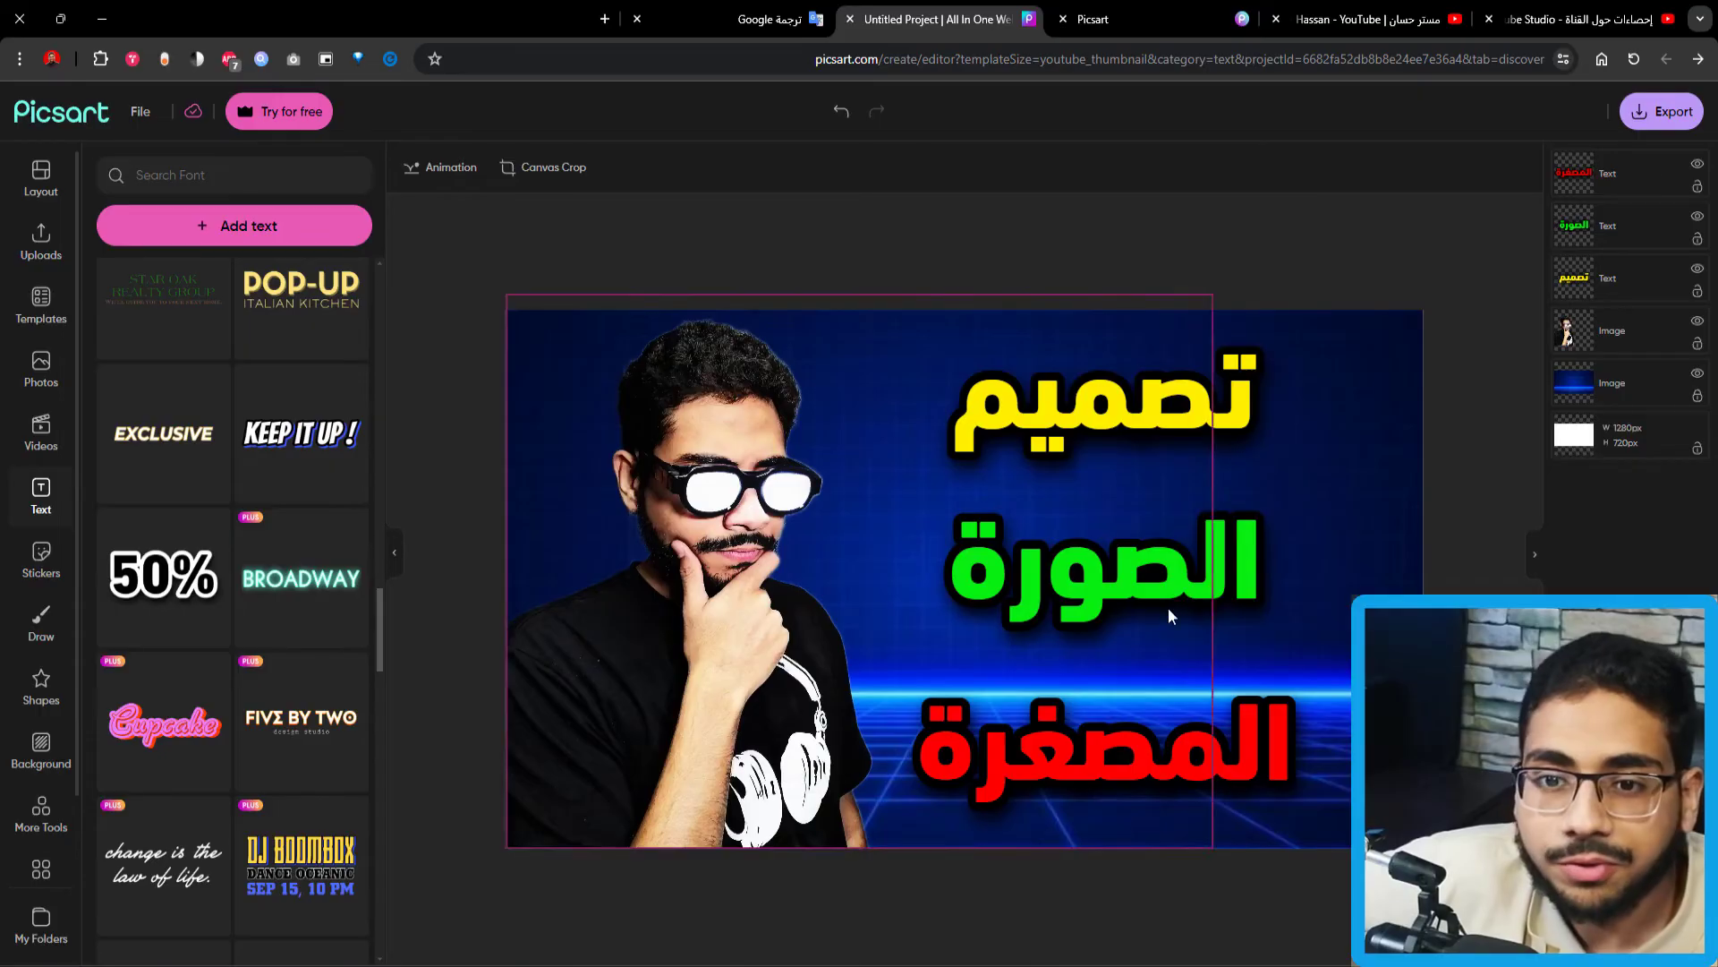
Add the uploaded red YouTube play-button logo to the thumbnail.
left_click(51, 255)
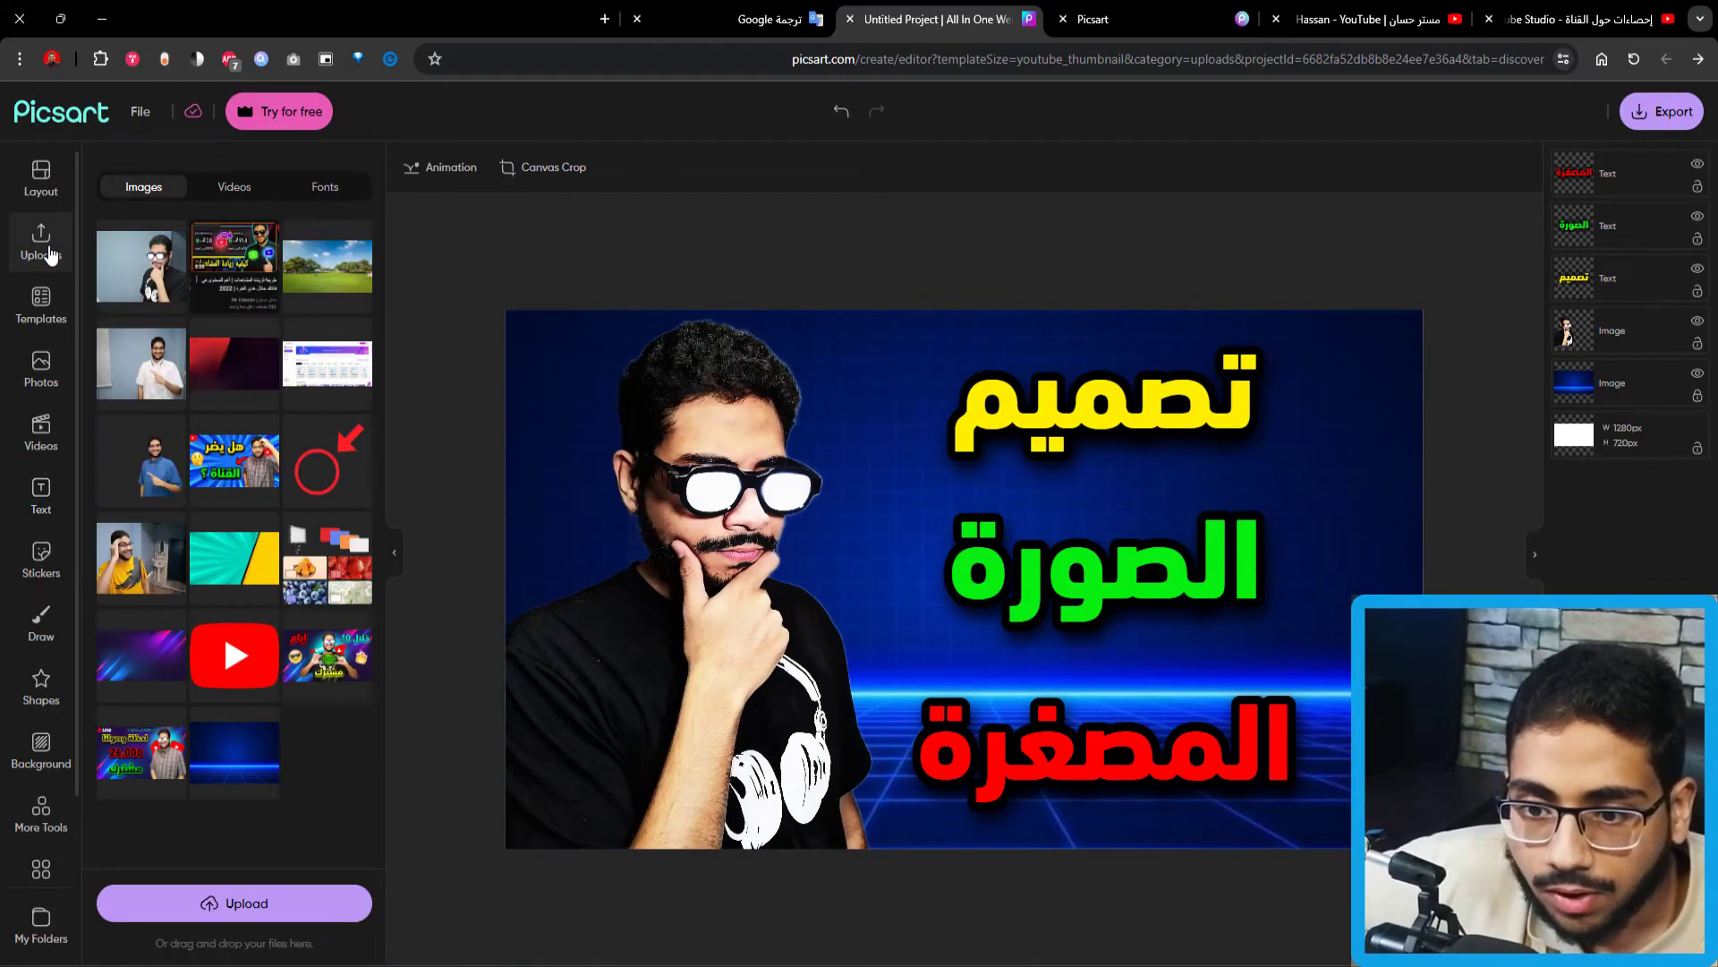
left_click(243, 676)
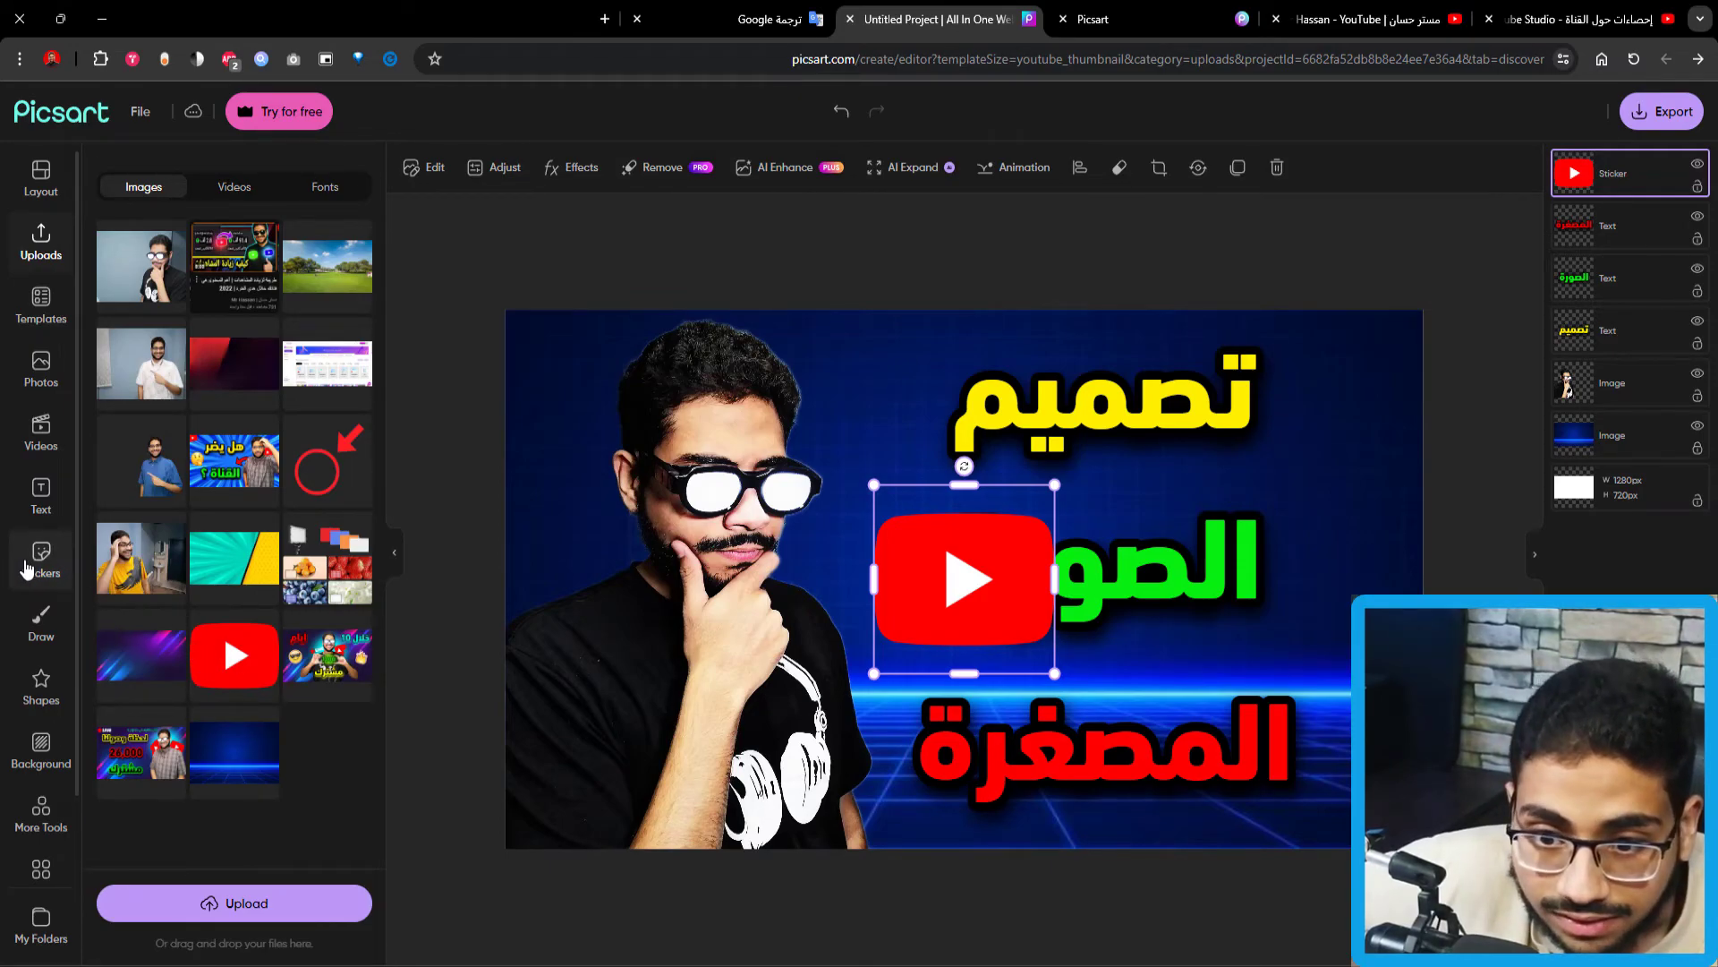
Try the darker YouTube logo from the recent stickers over the title, and delete it.
left_click(41, 559)
left_click(335, 408)
scroll(133, 621, "down", 1)
left_click(141, 636)
left_click_drag(990, 609, 1230, 531)
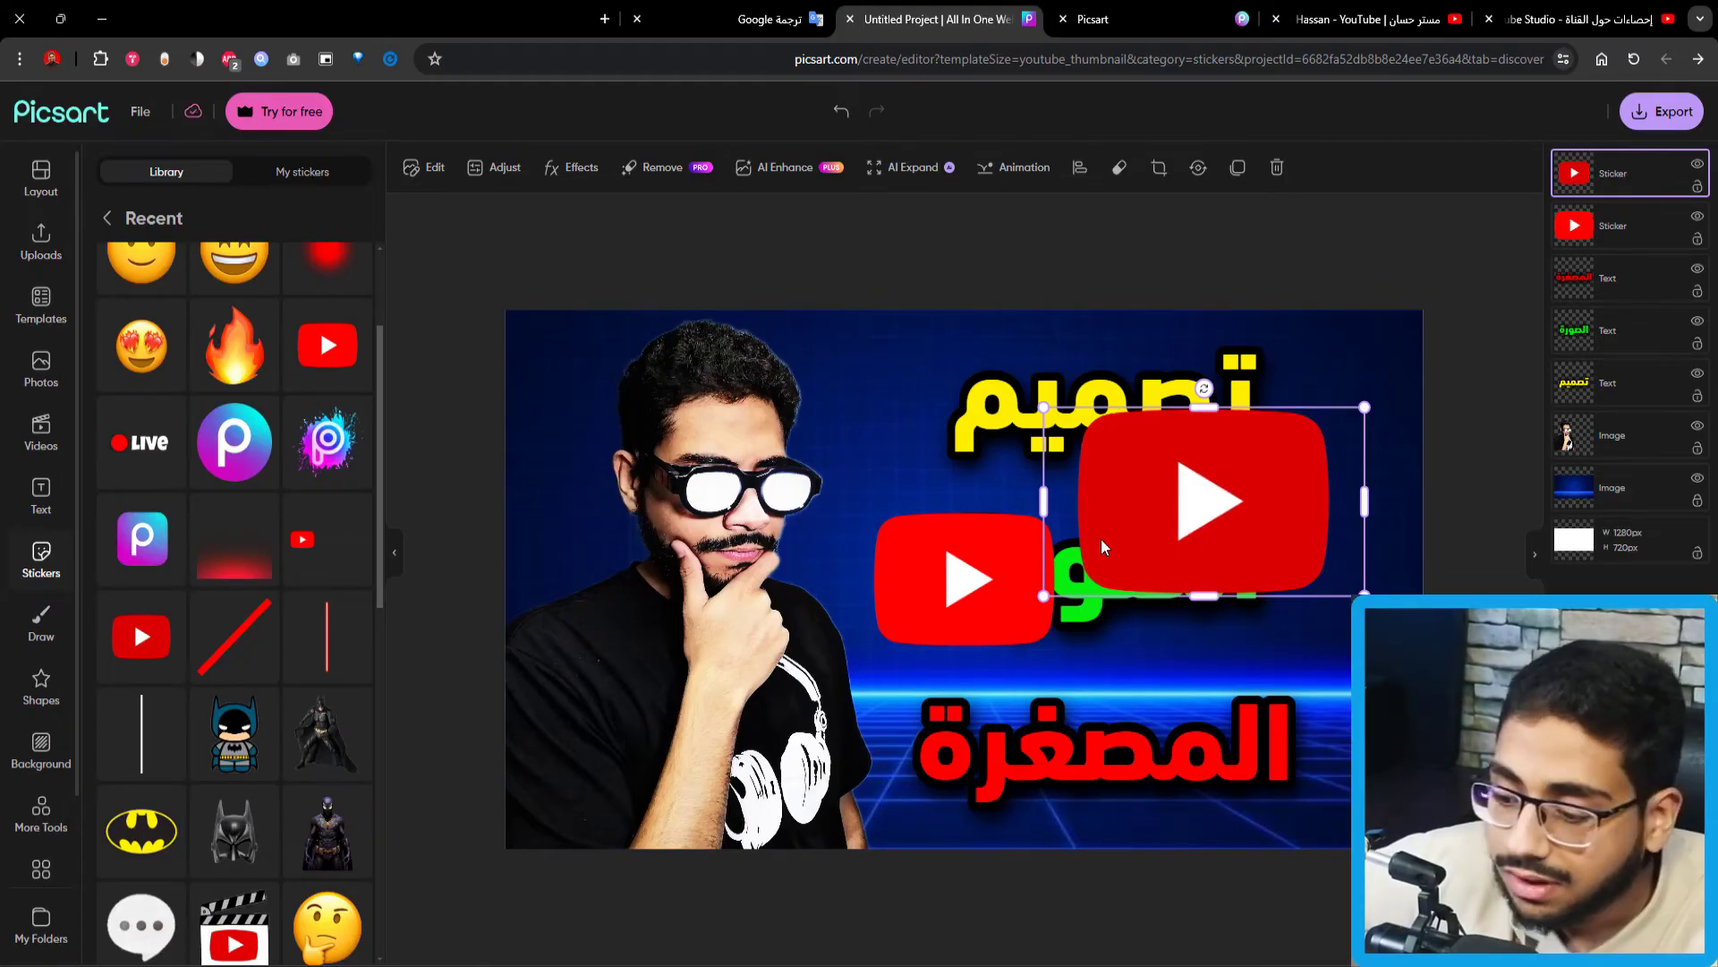
key("Delete")
Move the YouTube logo onto the portrait's face and shoulder area and tilt it slightly counterclockwise.
left_click_drag(976, 527, 648, 509)
left_click_drag(635, 445, 613, 445)
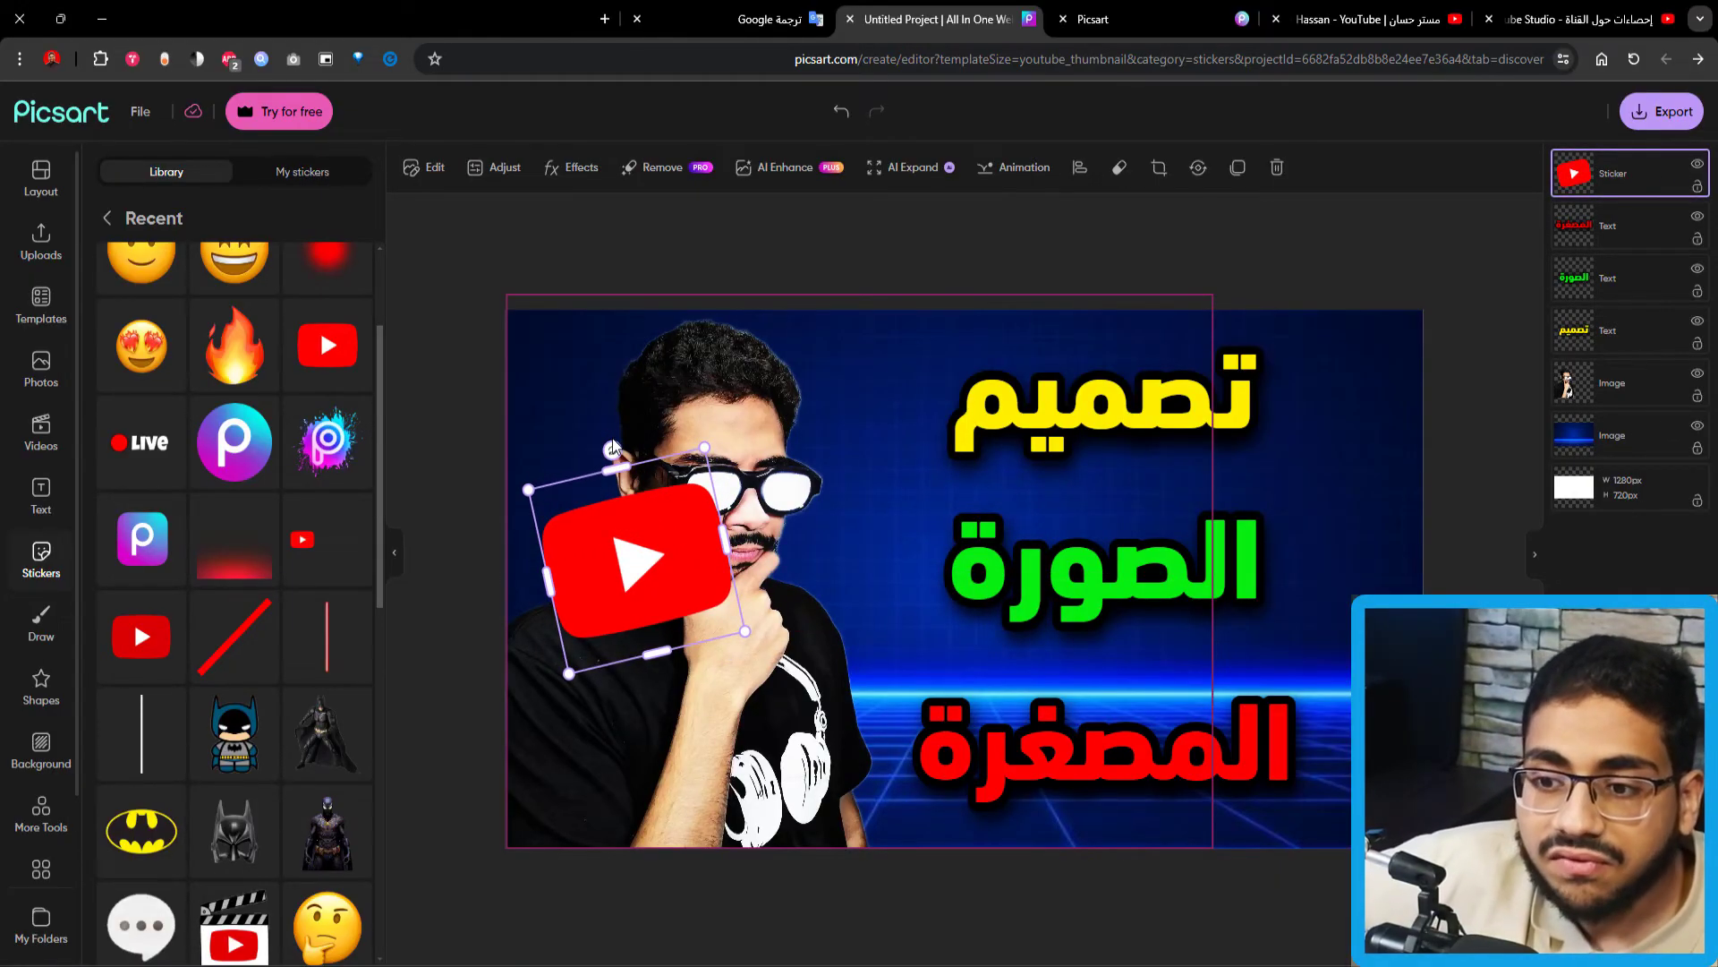
left_click_drag(613, 446, 613, 448)
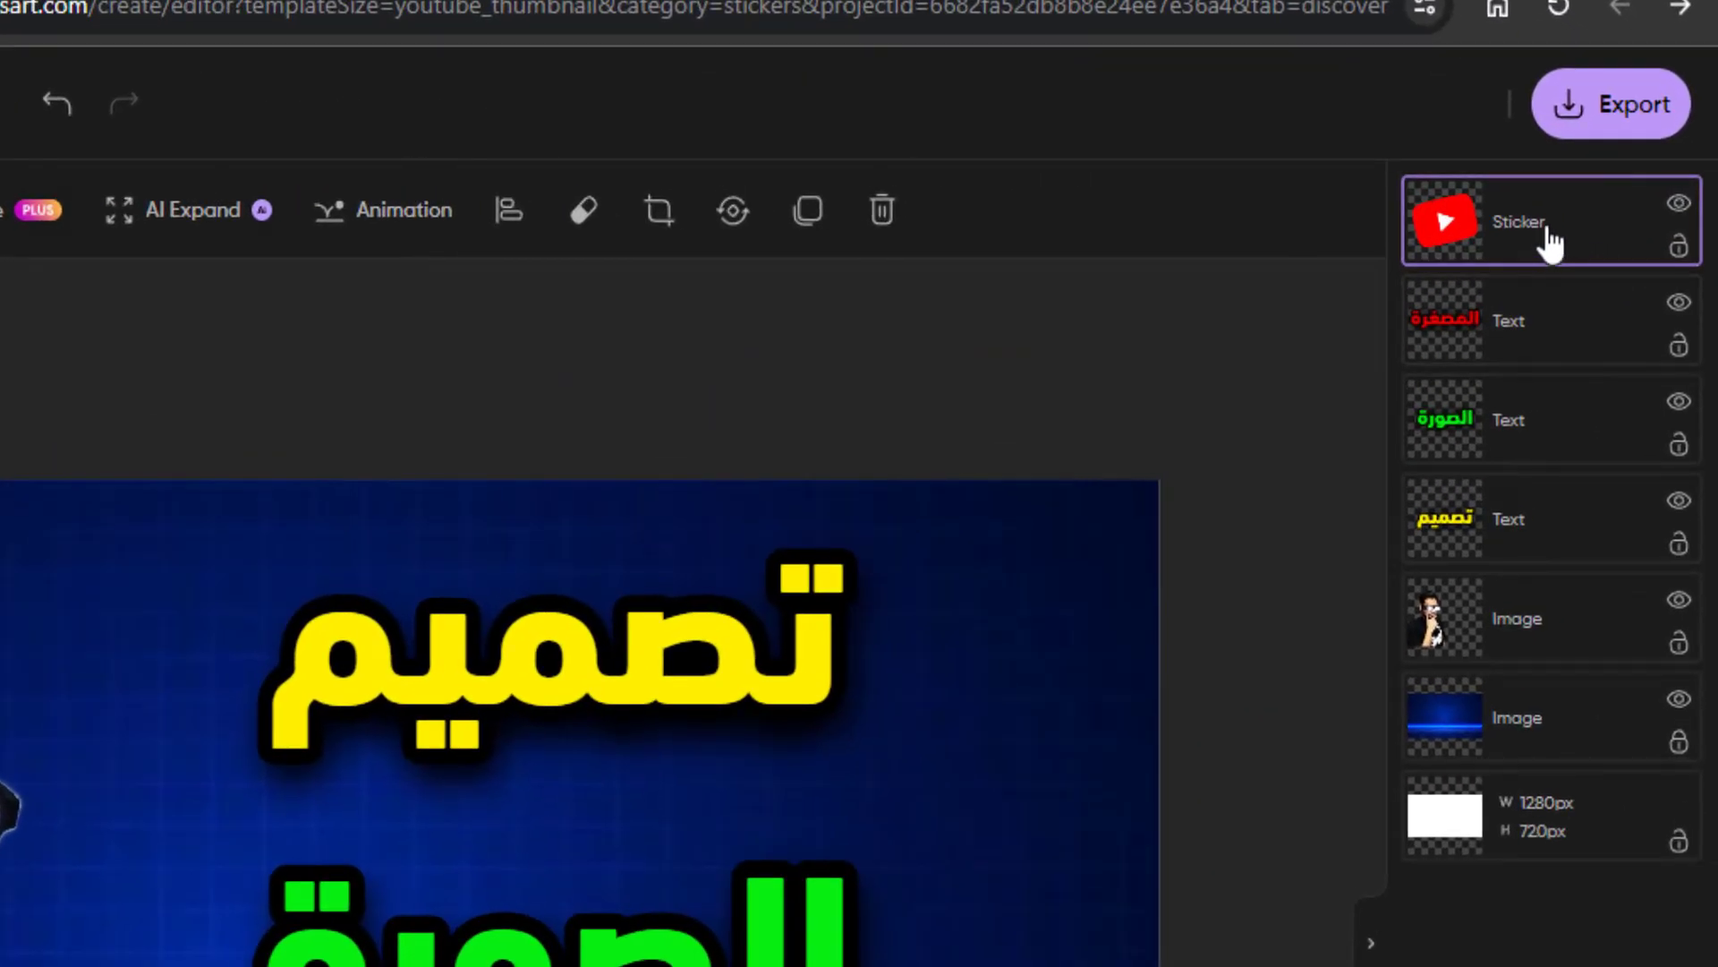
Send the YouTube logo's layer behind the portrait, shrink it, and place it beside the face above the shoulder.
left_click_drag(1534, 230, 1565, 643)
left_click(656, 519)
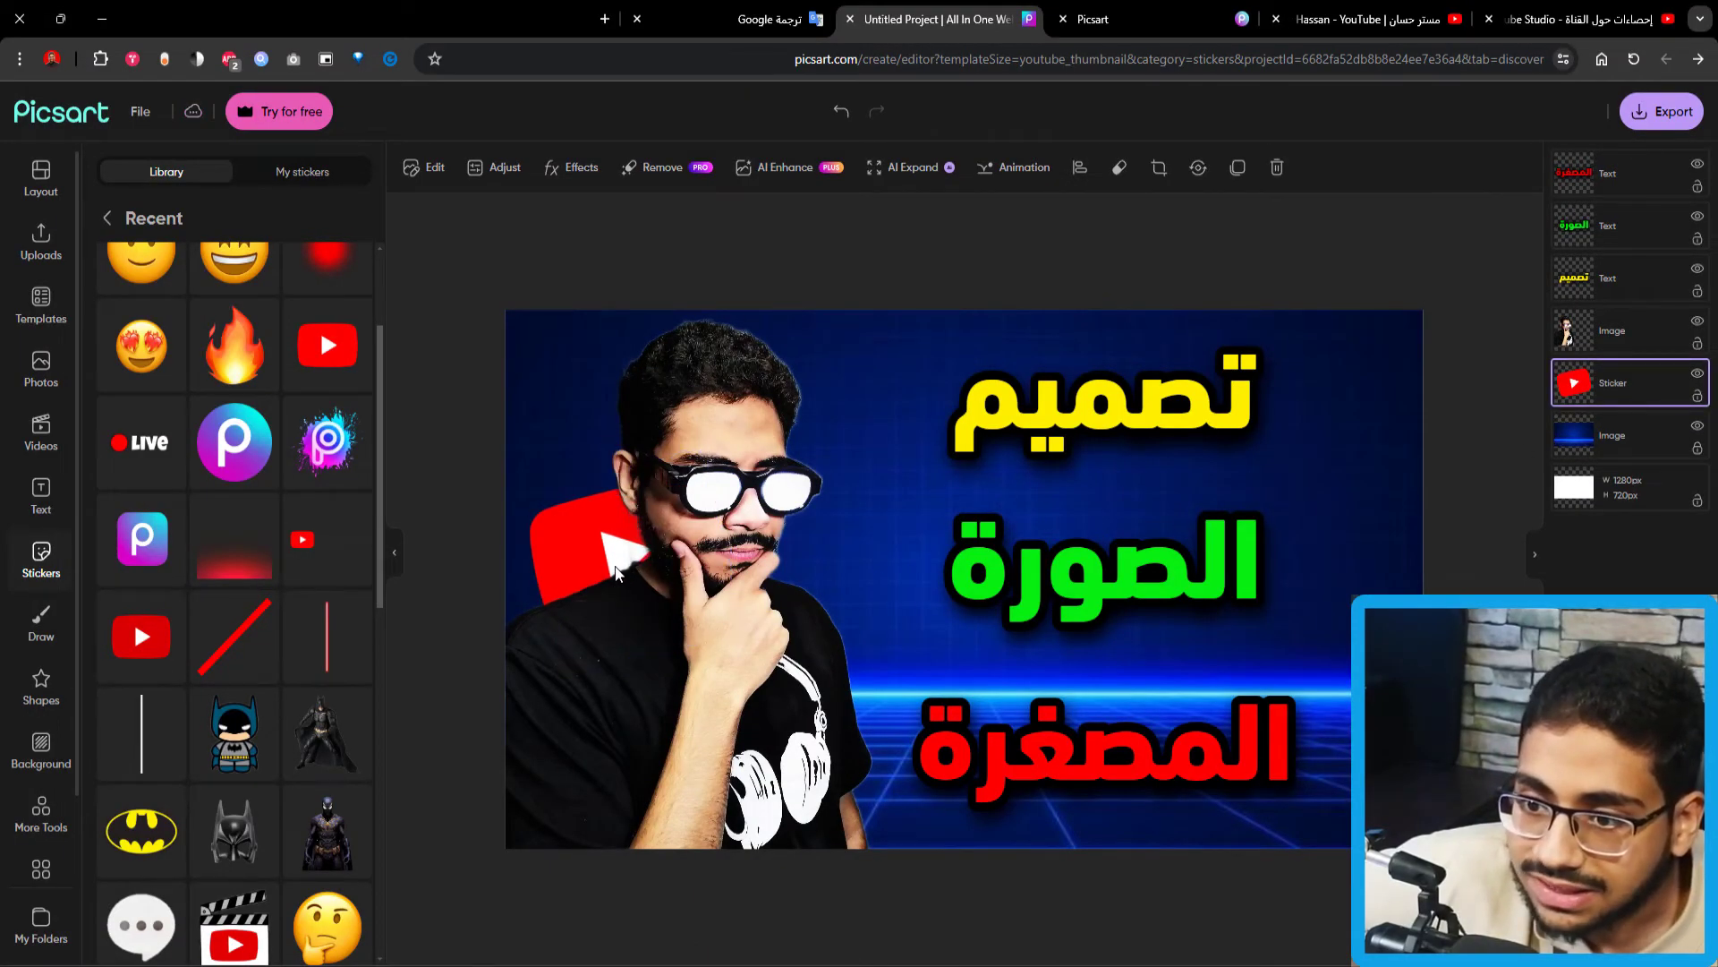
left_click_drag(656, 519, 638, 568)
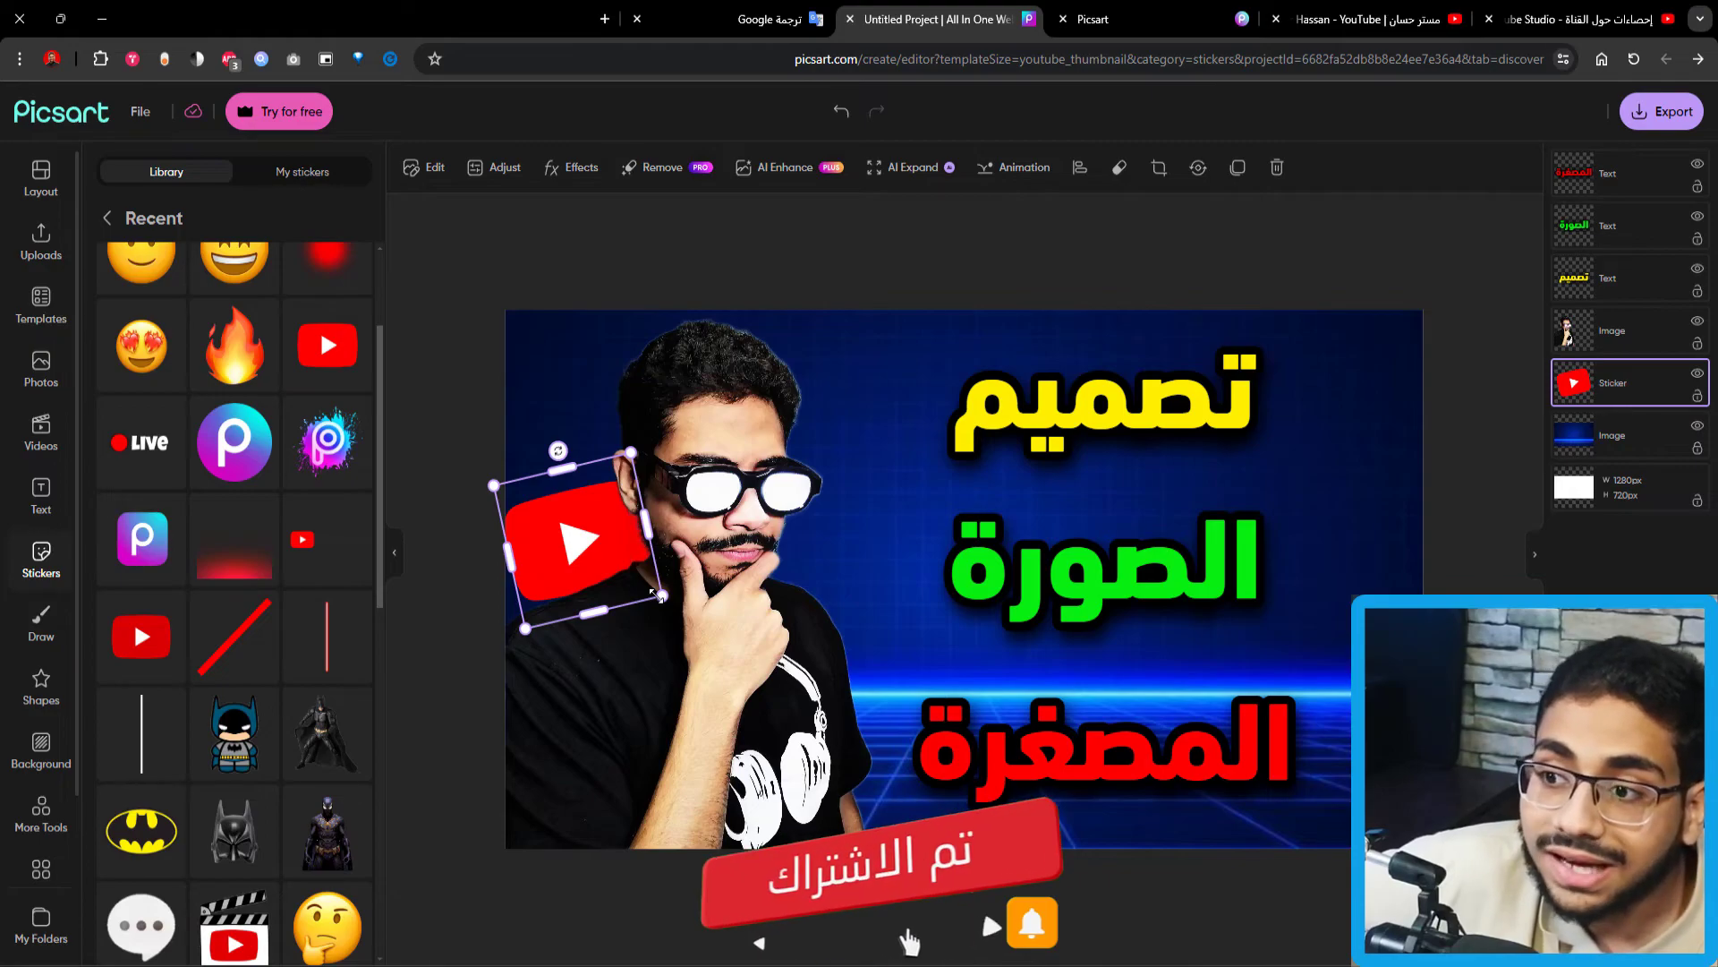
left_click_drag(582, 543, 583, 556)
key("Escape")
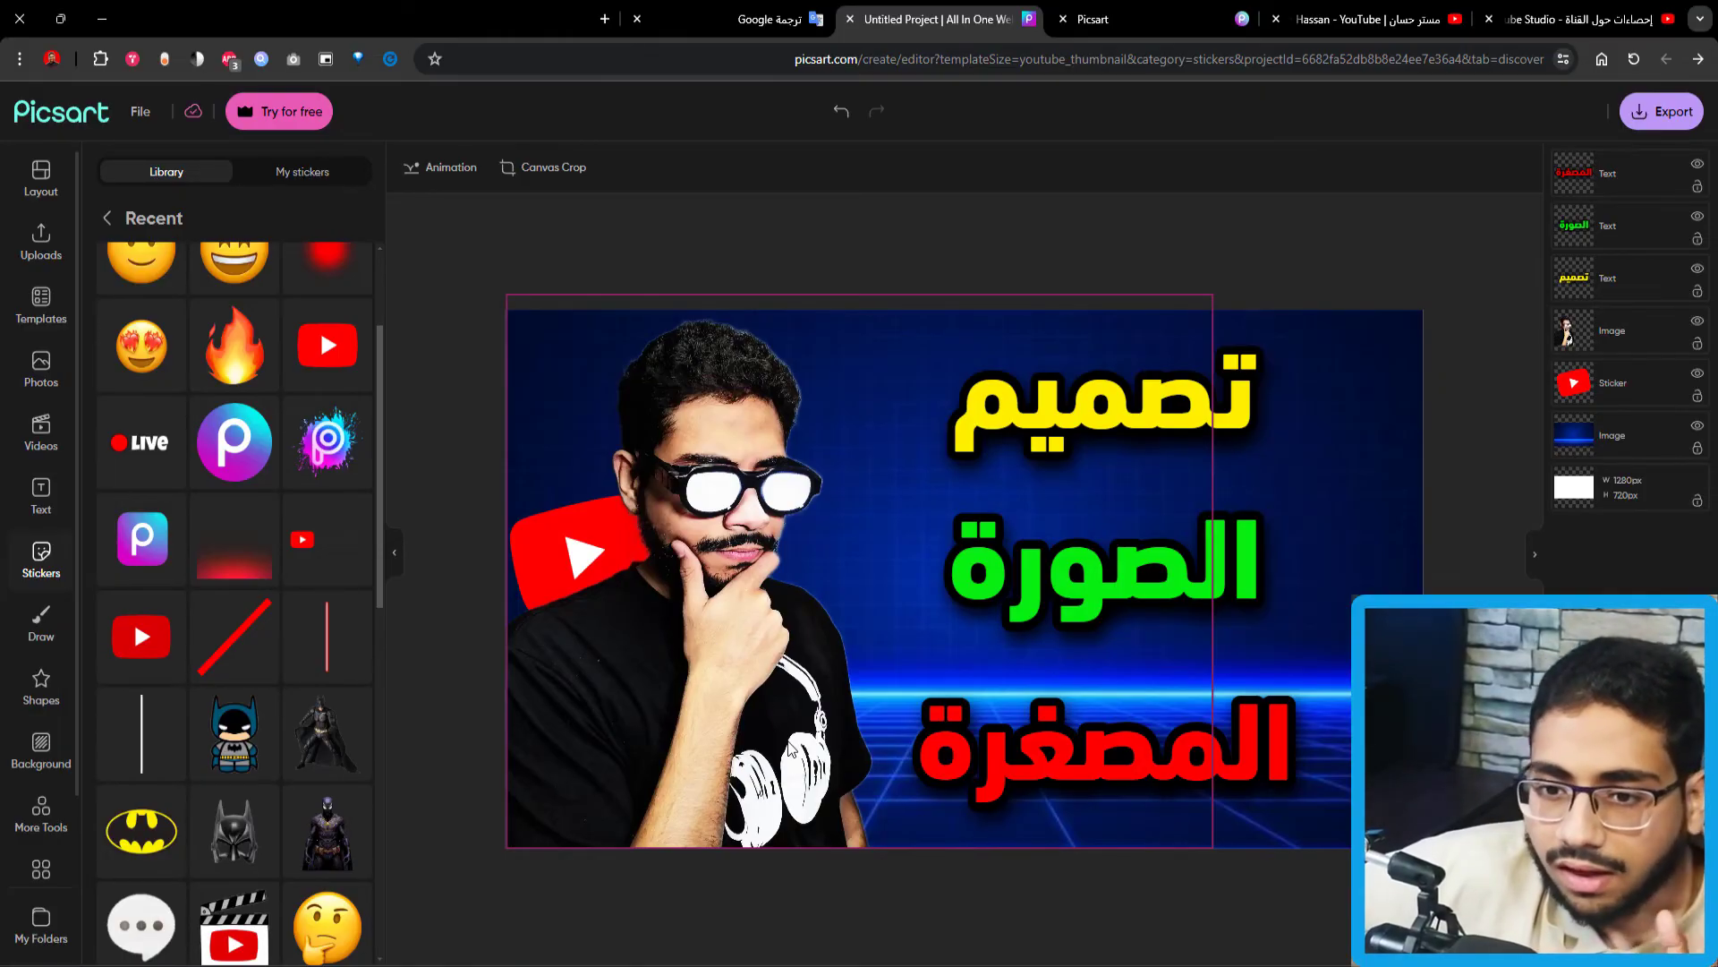
Add the red glow from the recent stickers, put its layer behind the portrait, and enlarge it around the head.
scroll(325, 445, "up", 3)
left_click(325, 445)
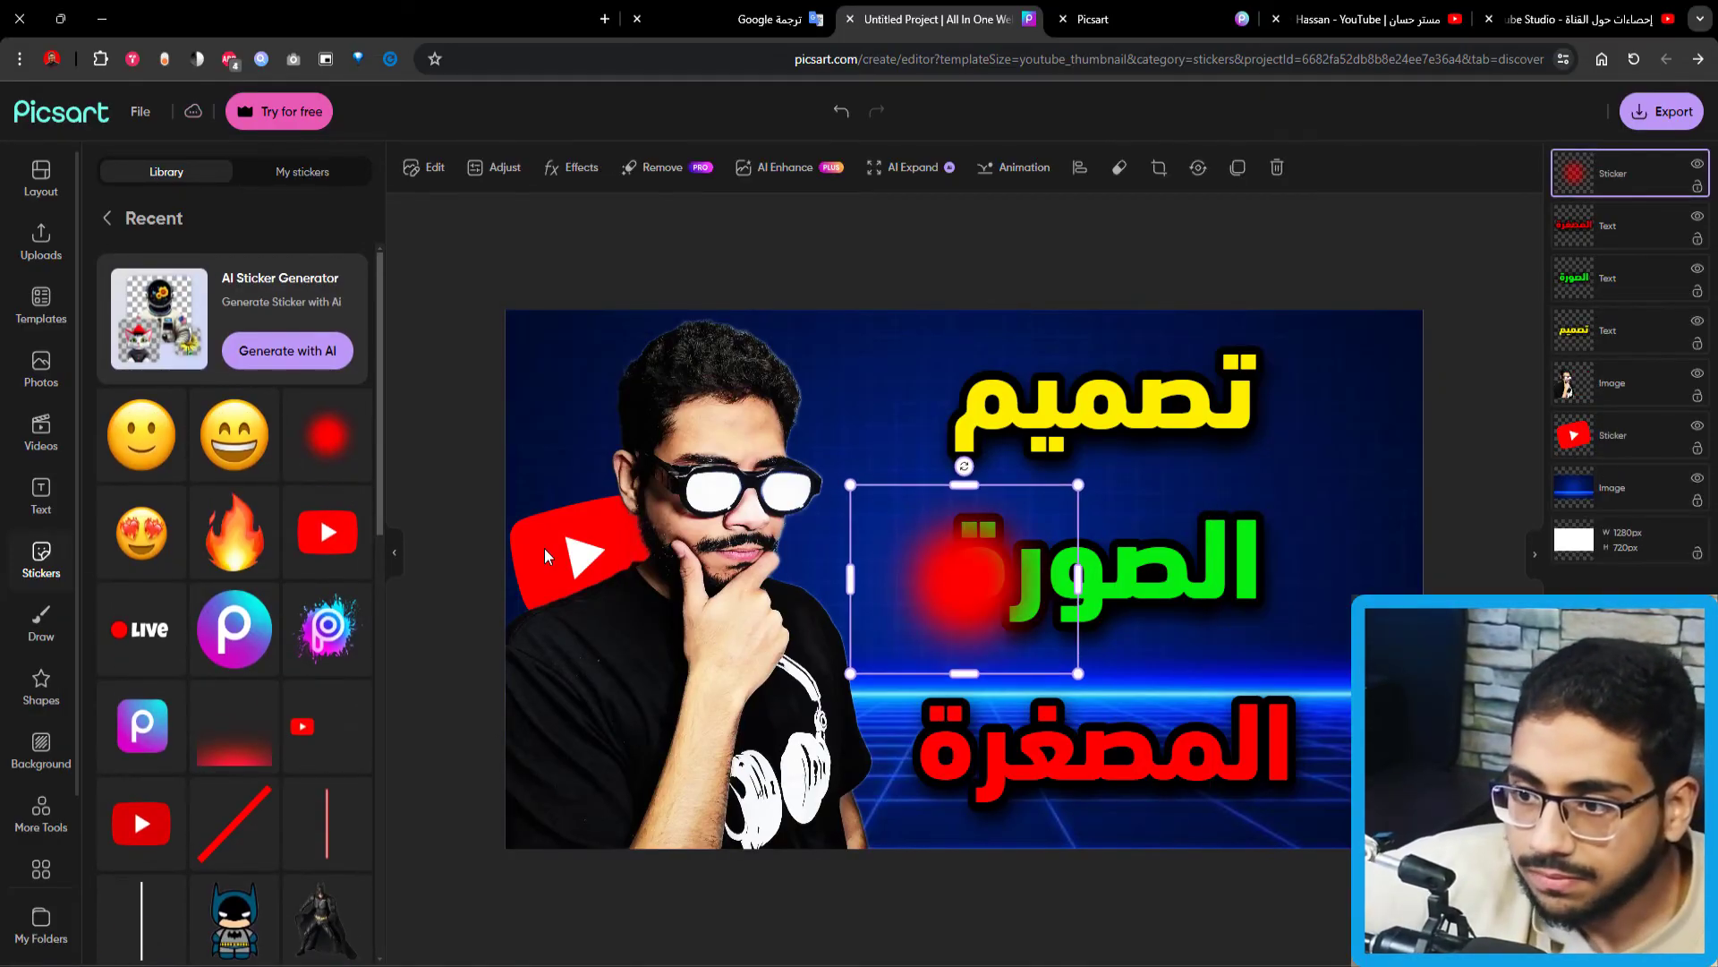
left_click_drag(1619, 173, 1625, 383)
left_click_drag(958, 598, 735, 524)
mouse_move(835, 581)
left_mouse_down()
mouse_move(961, 630)
mouse_move(873, 584)
mouse_move(845, 539)
mouse_move(861, 573)
left_mouse_up()
left_click_drag(863, 671, 842, 549)
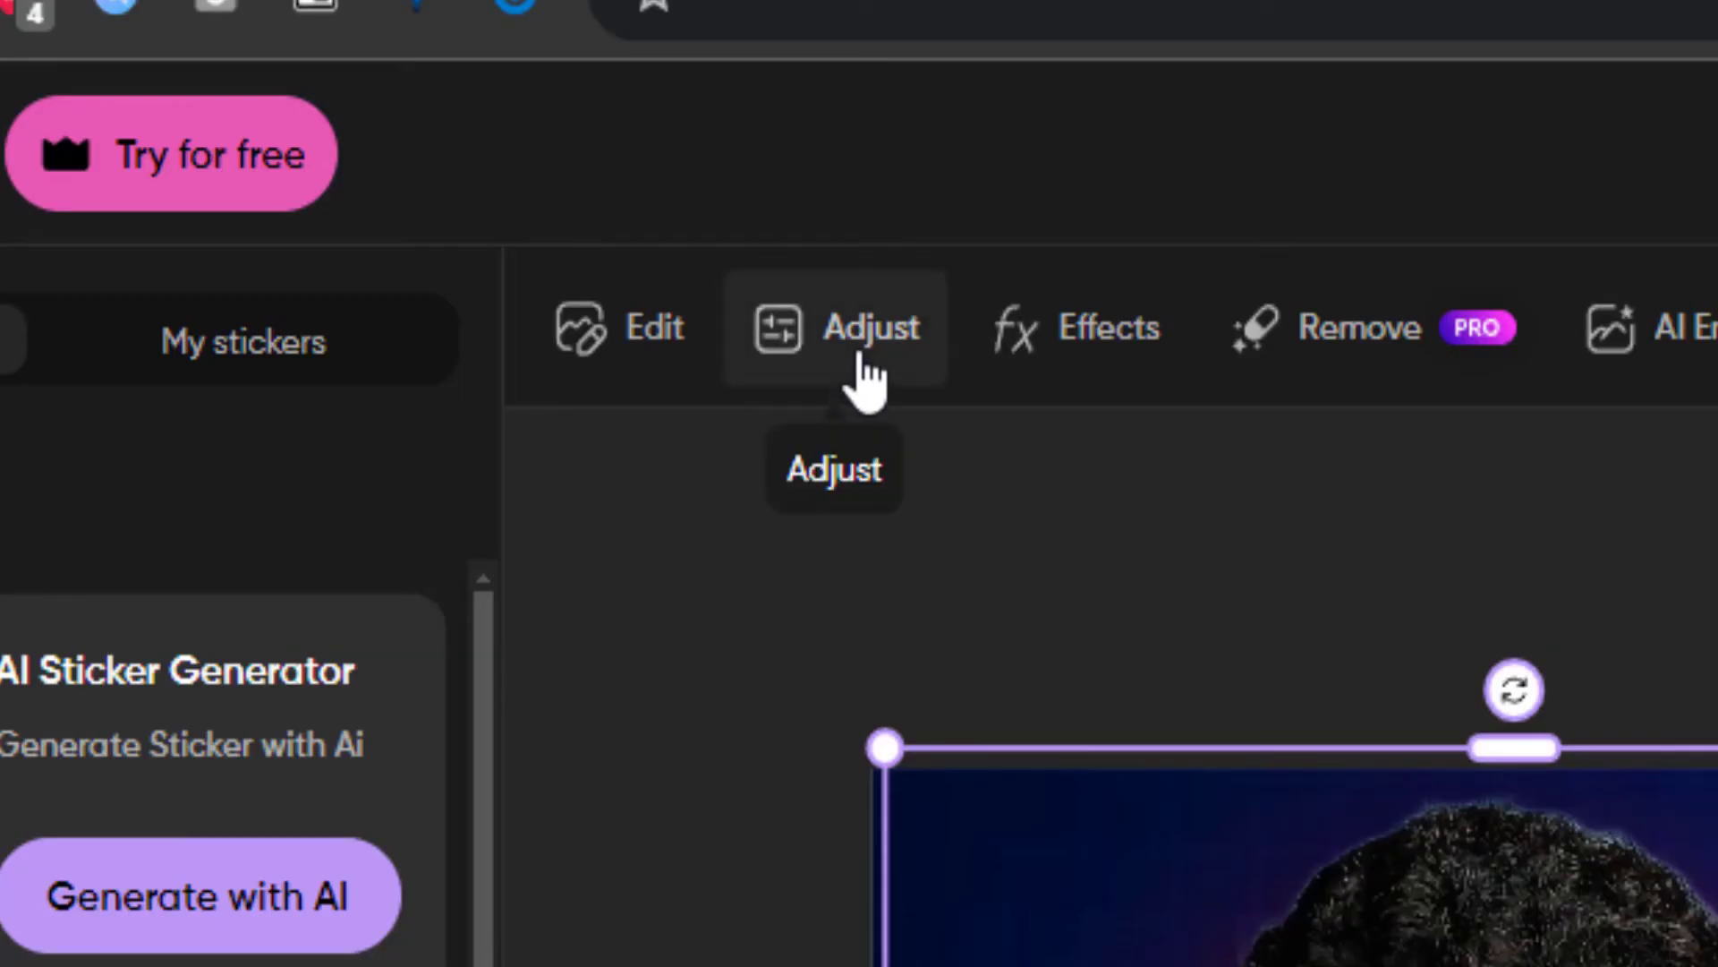
Set the glow sticker's hue to 67 for a yellow tint, and enlarge it further around the head.
left_click(499, 174)
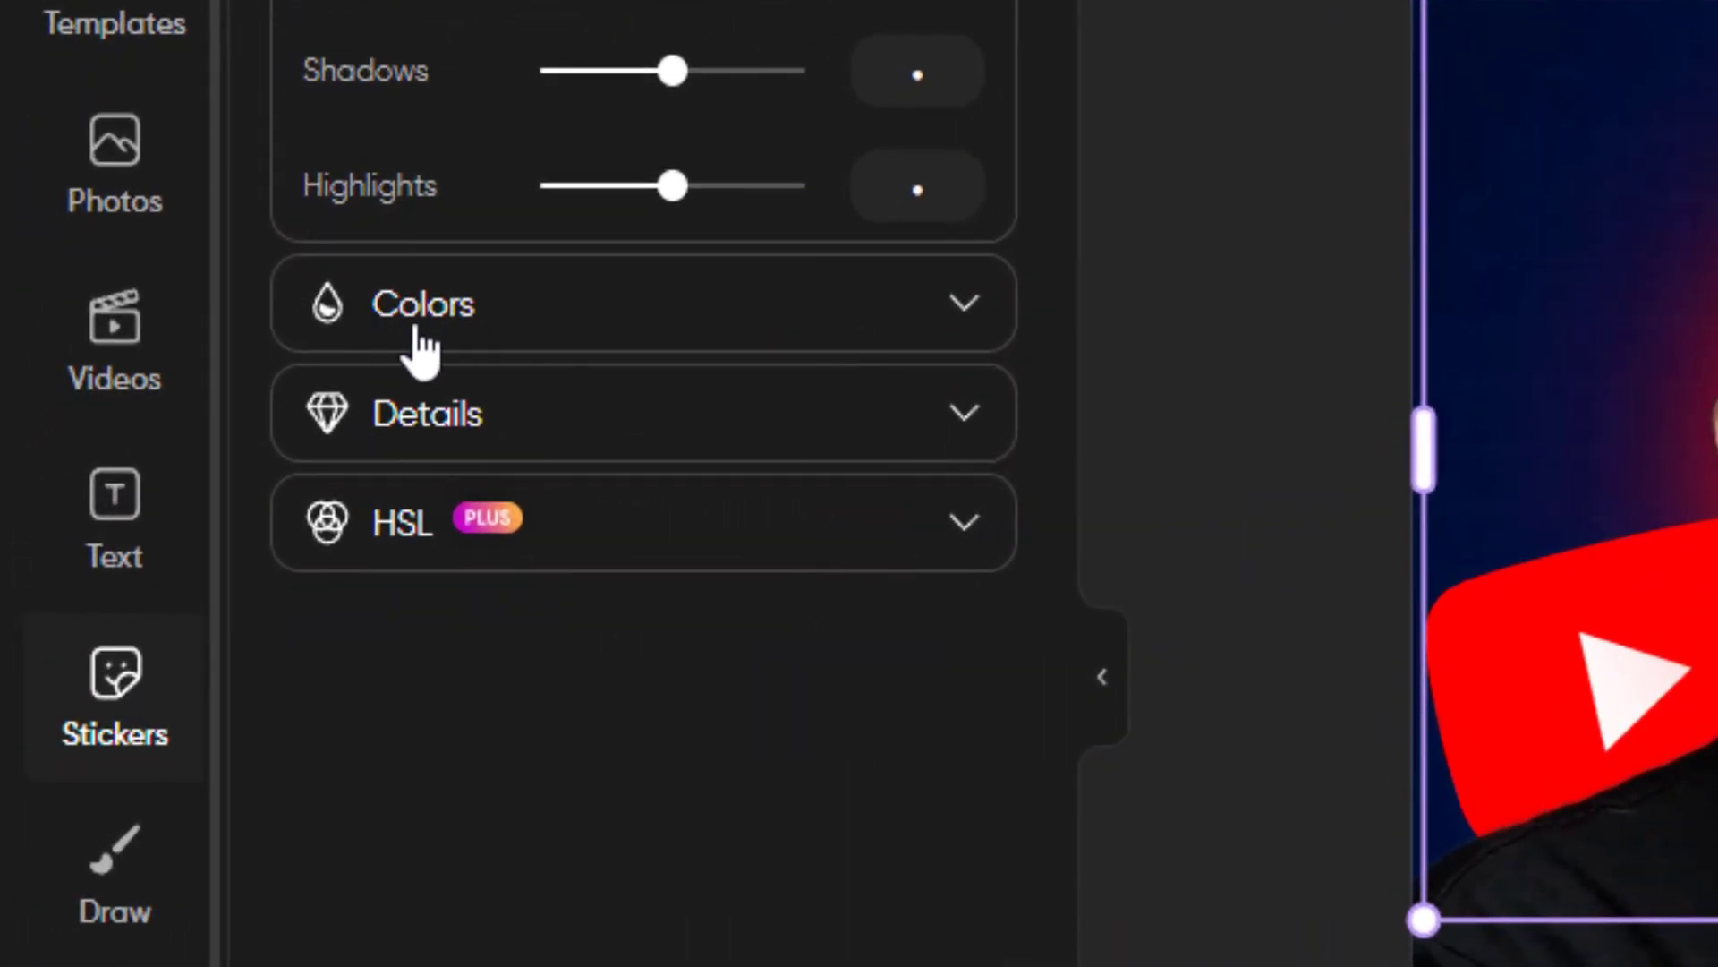
left_click(288, 380)
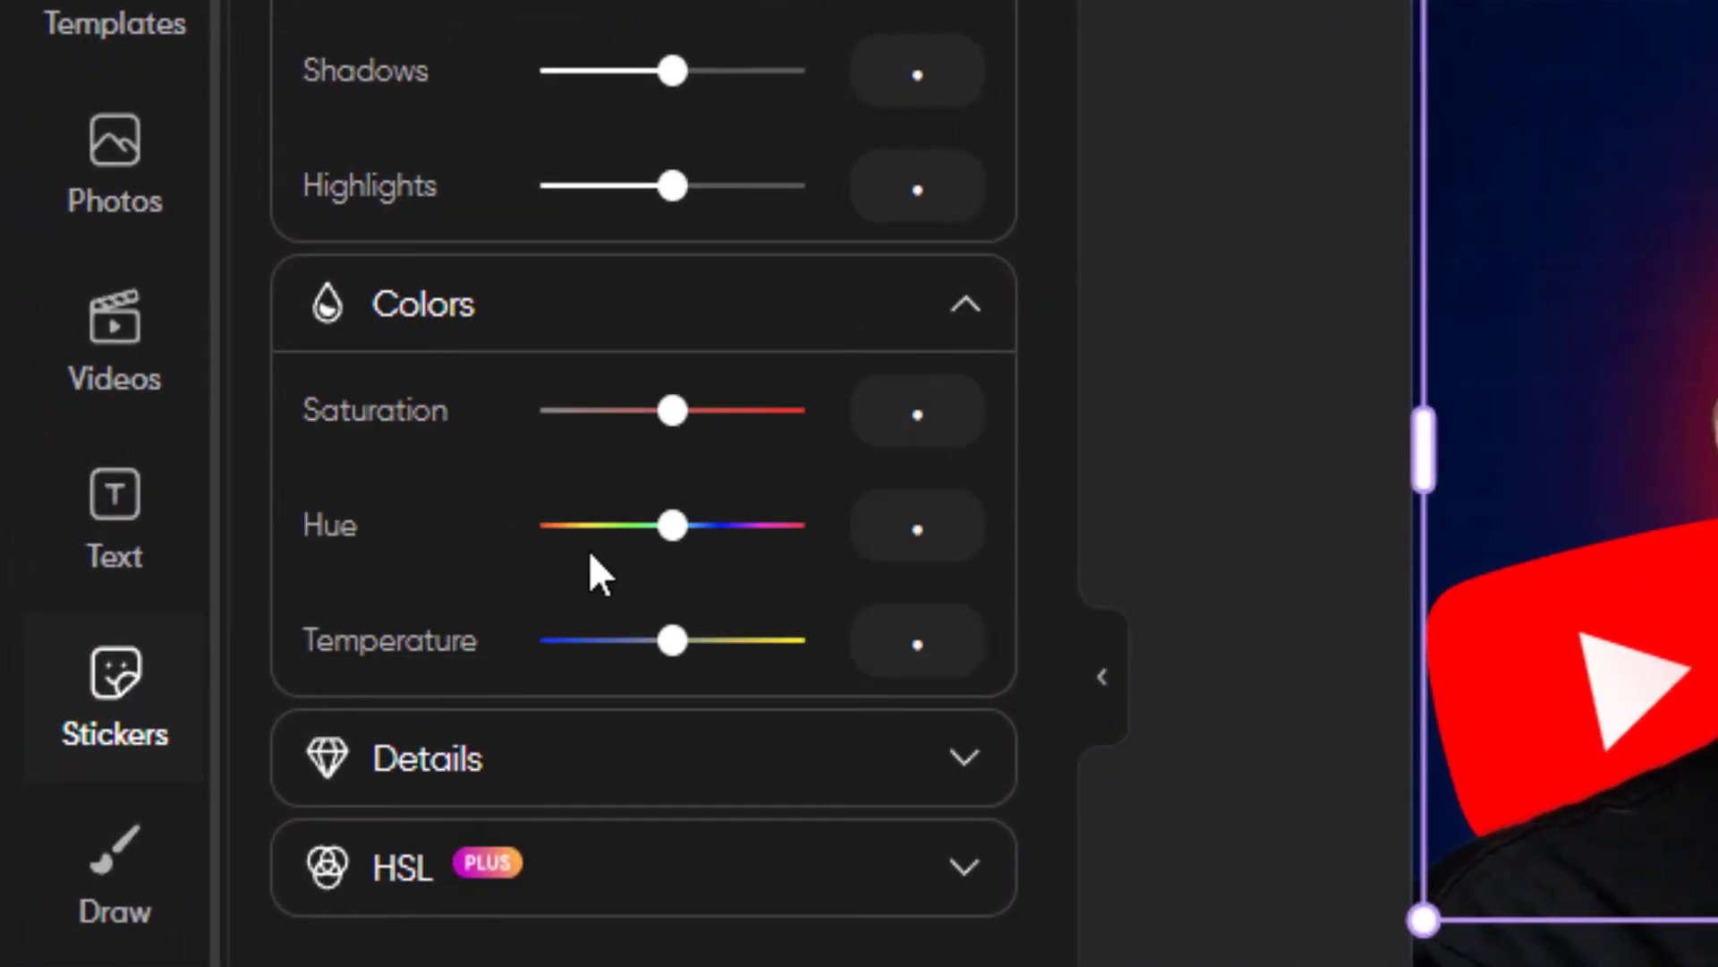
left_click_drag(673, 530, 653, 532)
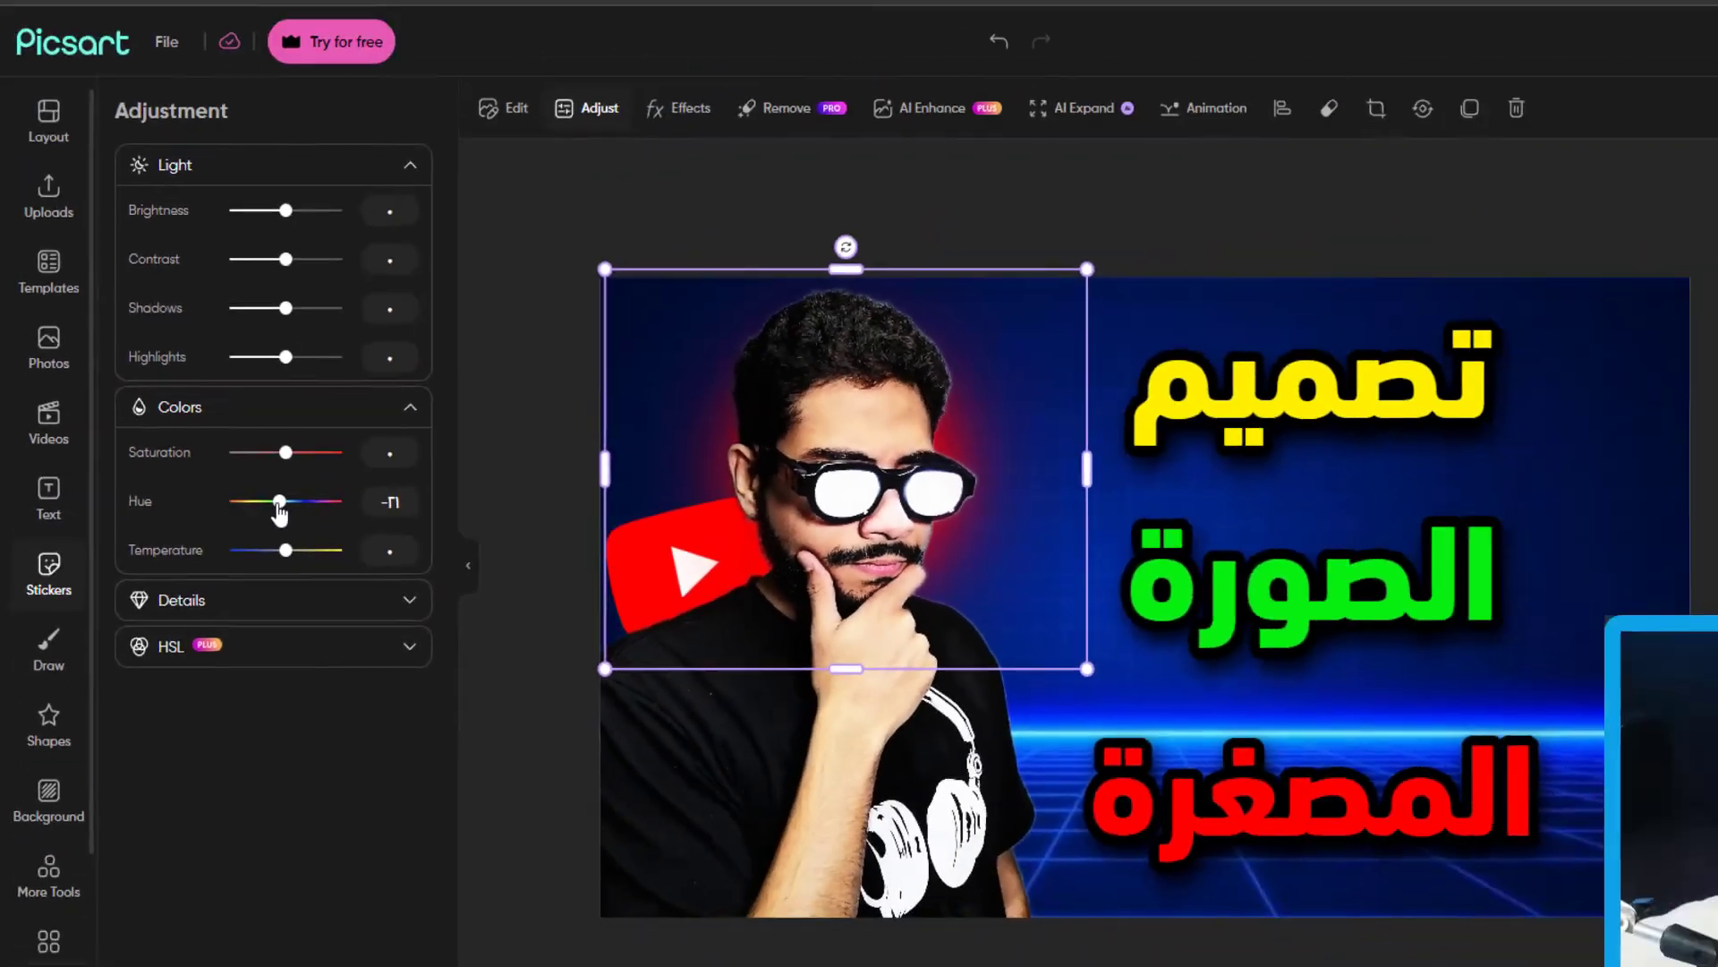
mouse_move(280, 513)
left_mouse_down()
mouse_move(255, 516)
mouse_move(300, 517)
mouse_move(257, 513)
left_mouse_up()
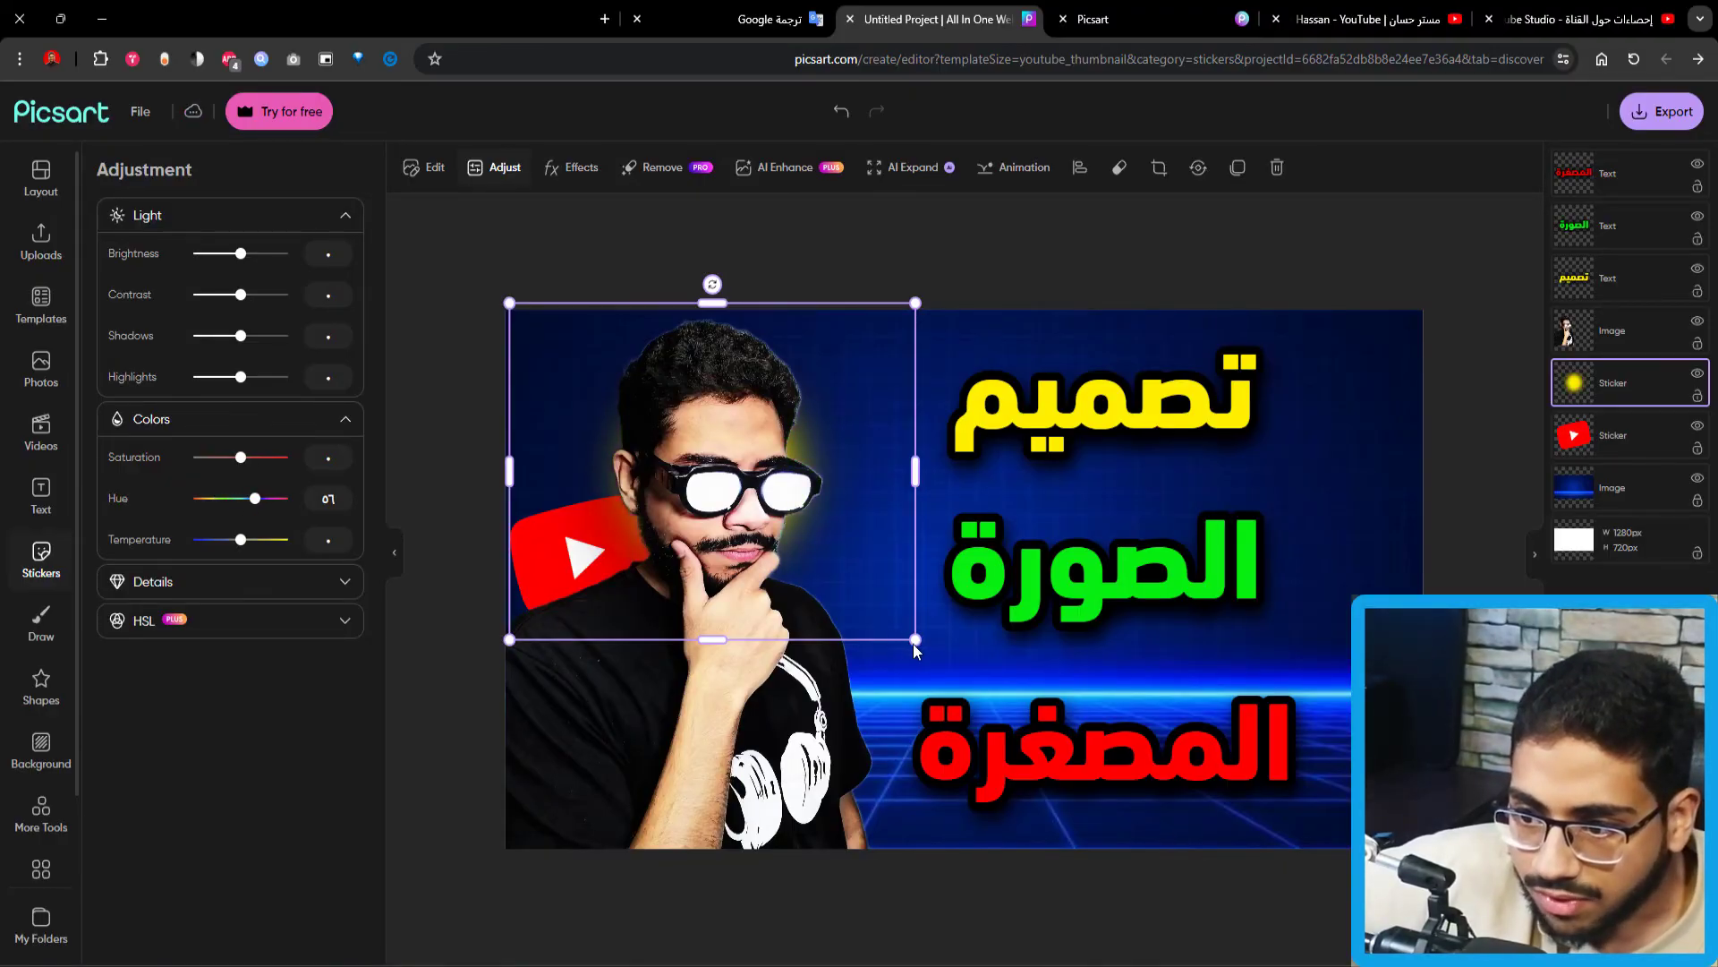
left_click_drag(913, 640, 961, 694)
left_click_drag(255, 498, 257, 508)
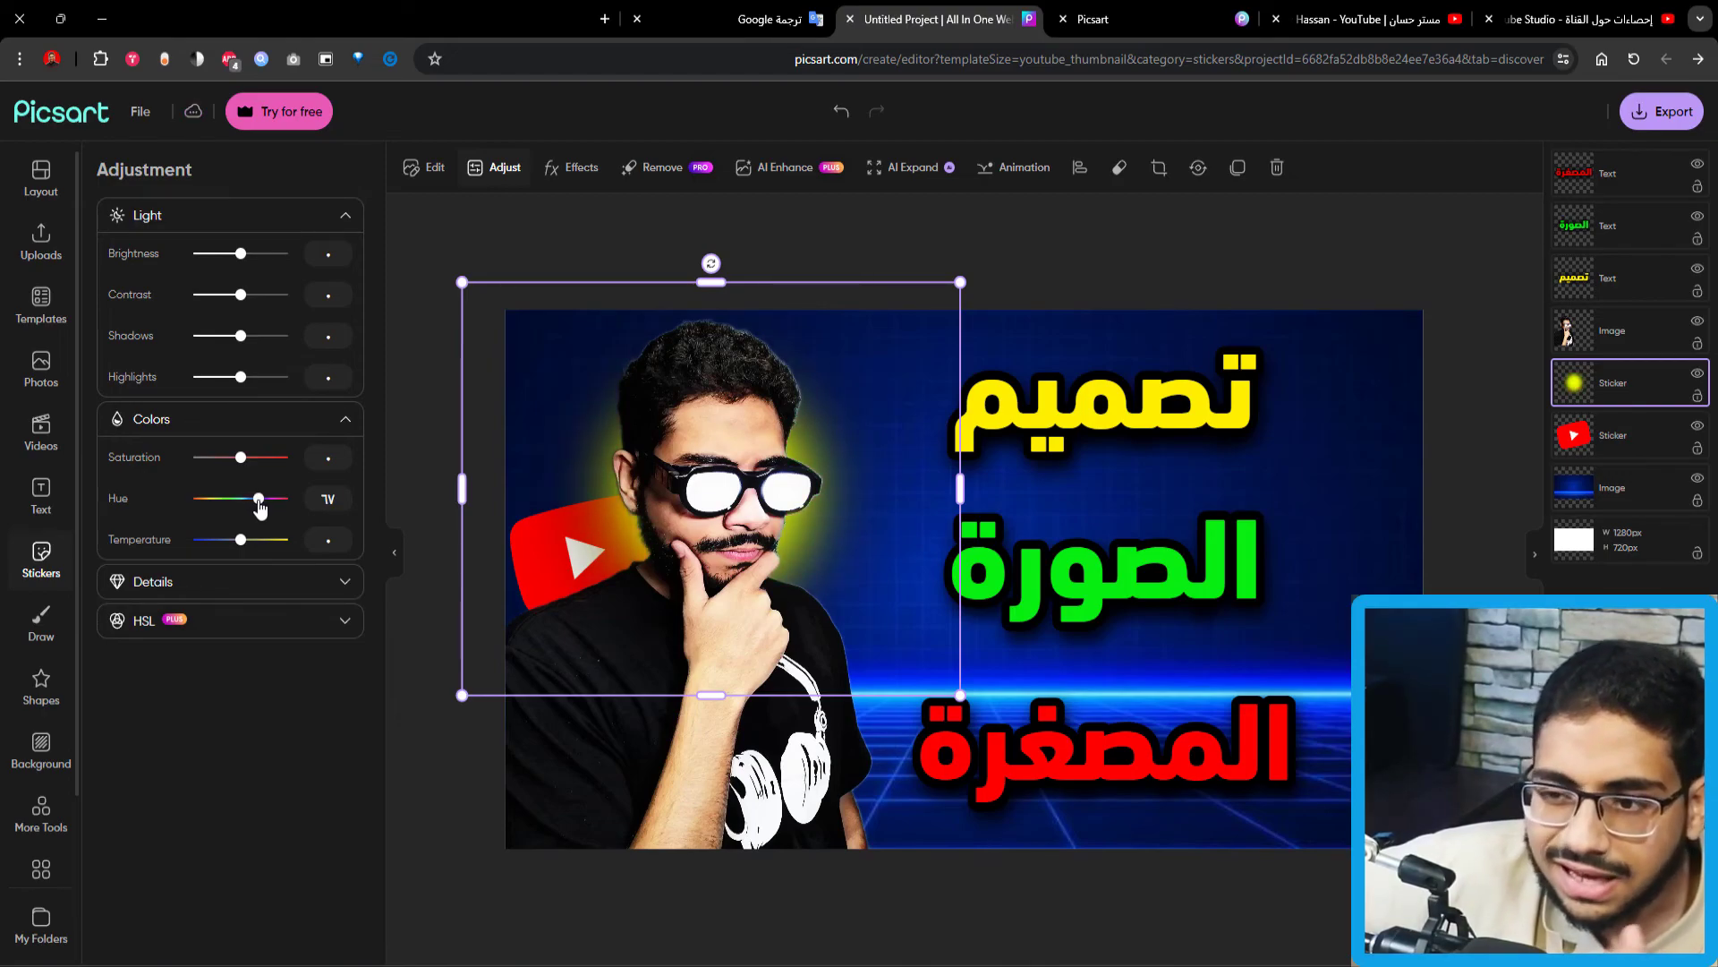
Move the yellow glow's layer beneath the YouTube logo, and fine-tune its size around the portrait's head.
left_click_drag(961, 695, 1004, 730)
key("ctrl+z")
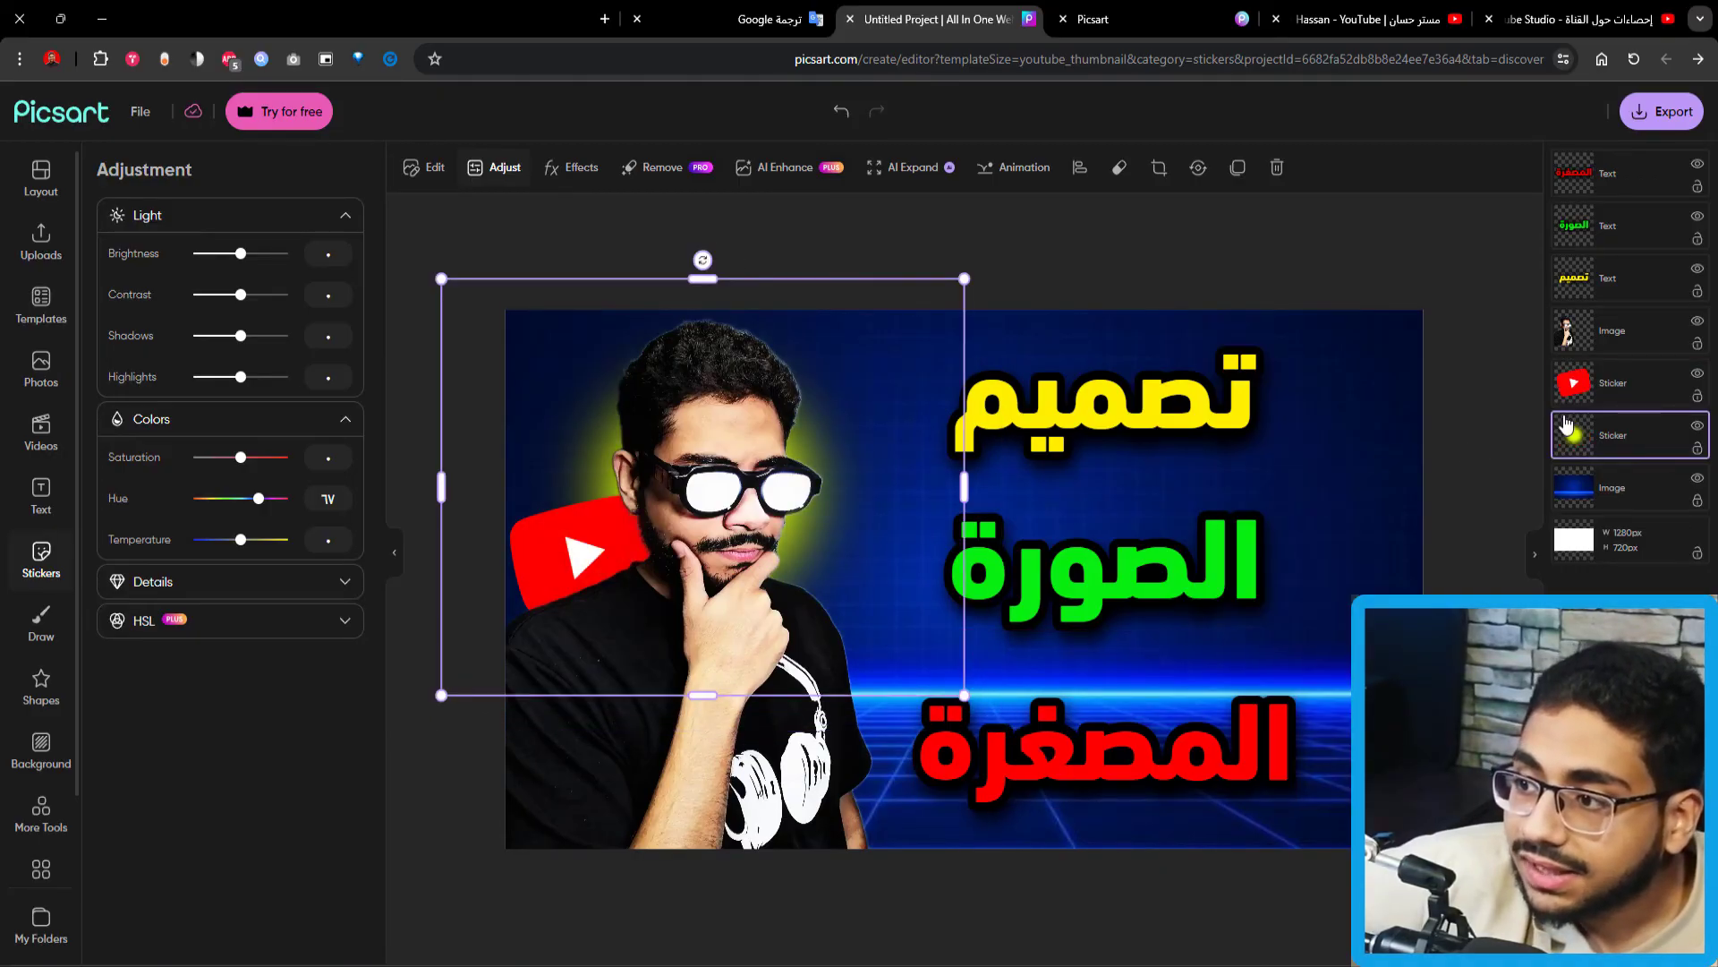
mouse_move(1602, 436)
left_mouse_down()
mouse_move(1614, 384)
mouse_move(1600, 440)
left_mouse_up()
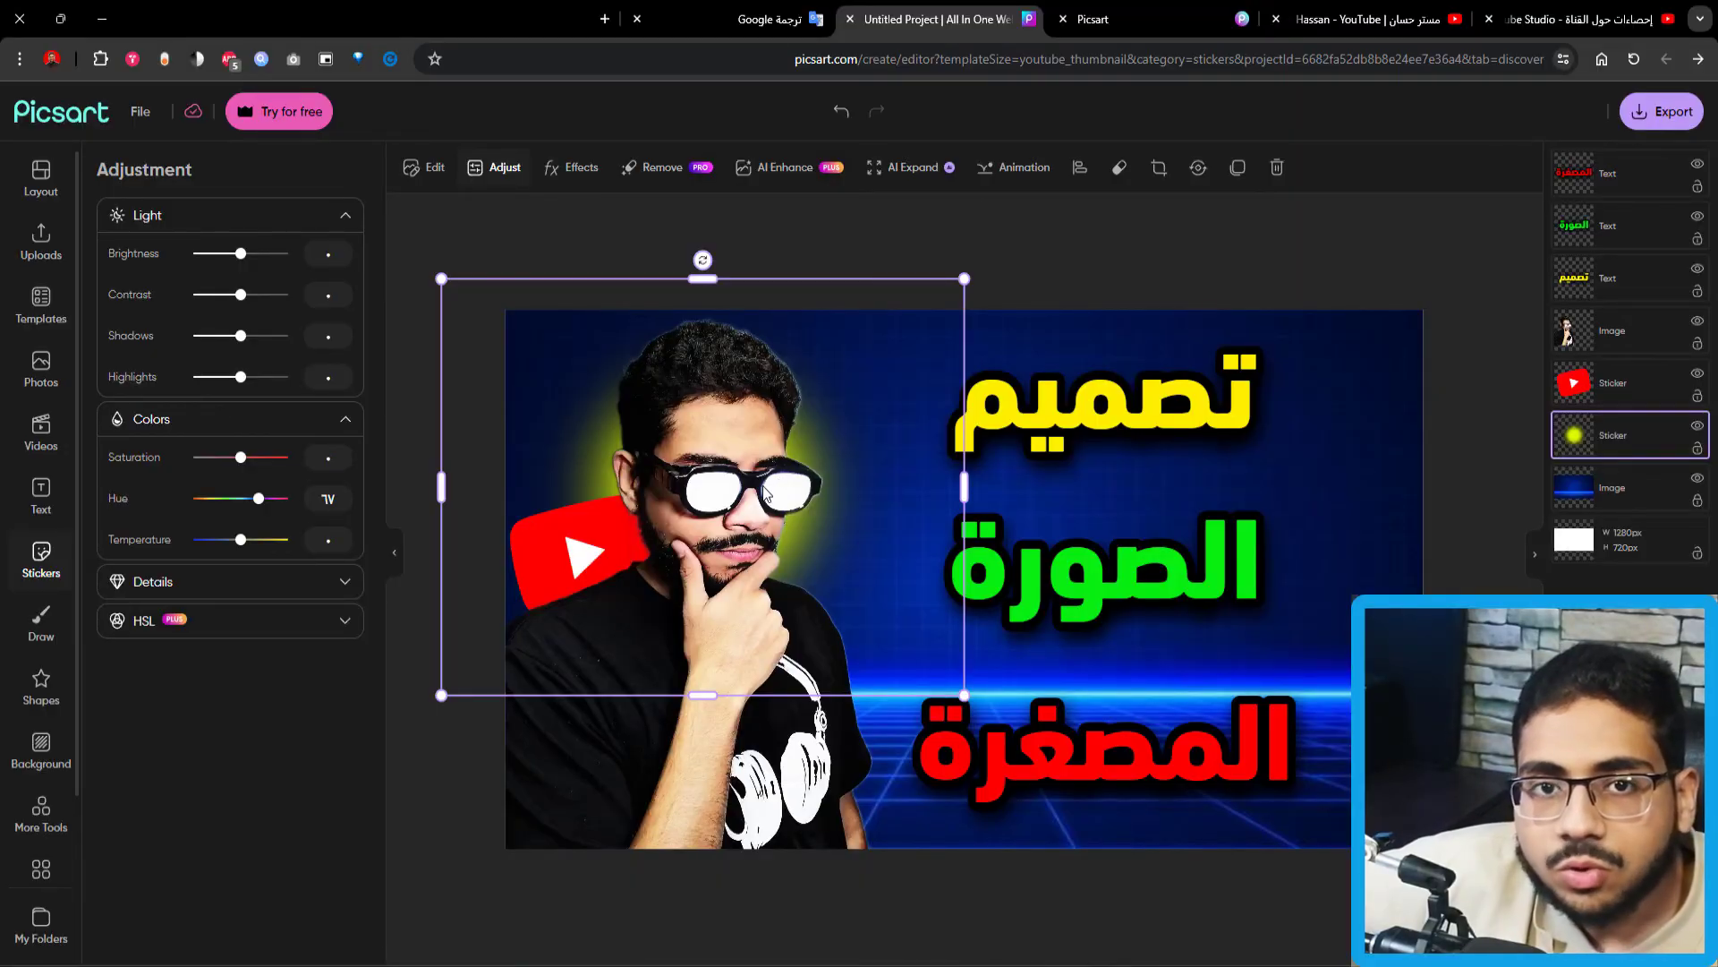
left_click_drag(963, 694, 954, 690)
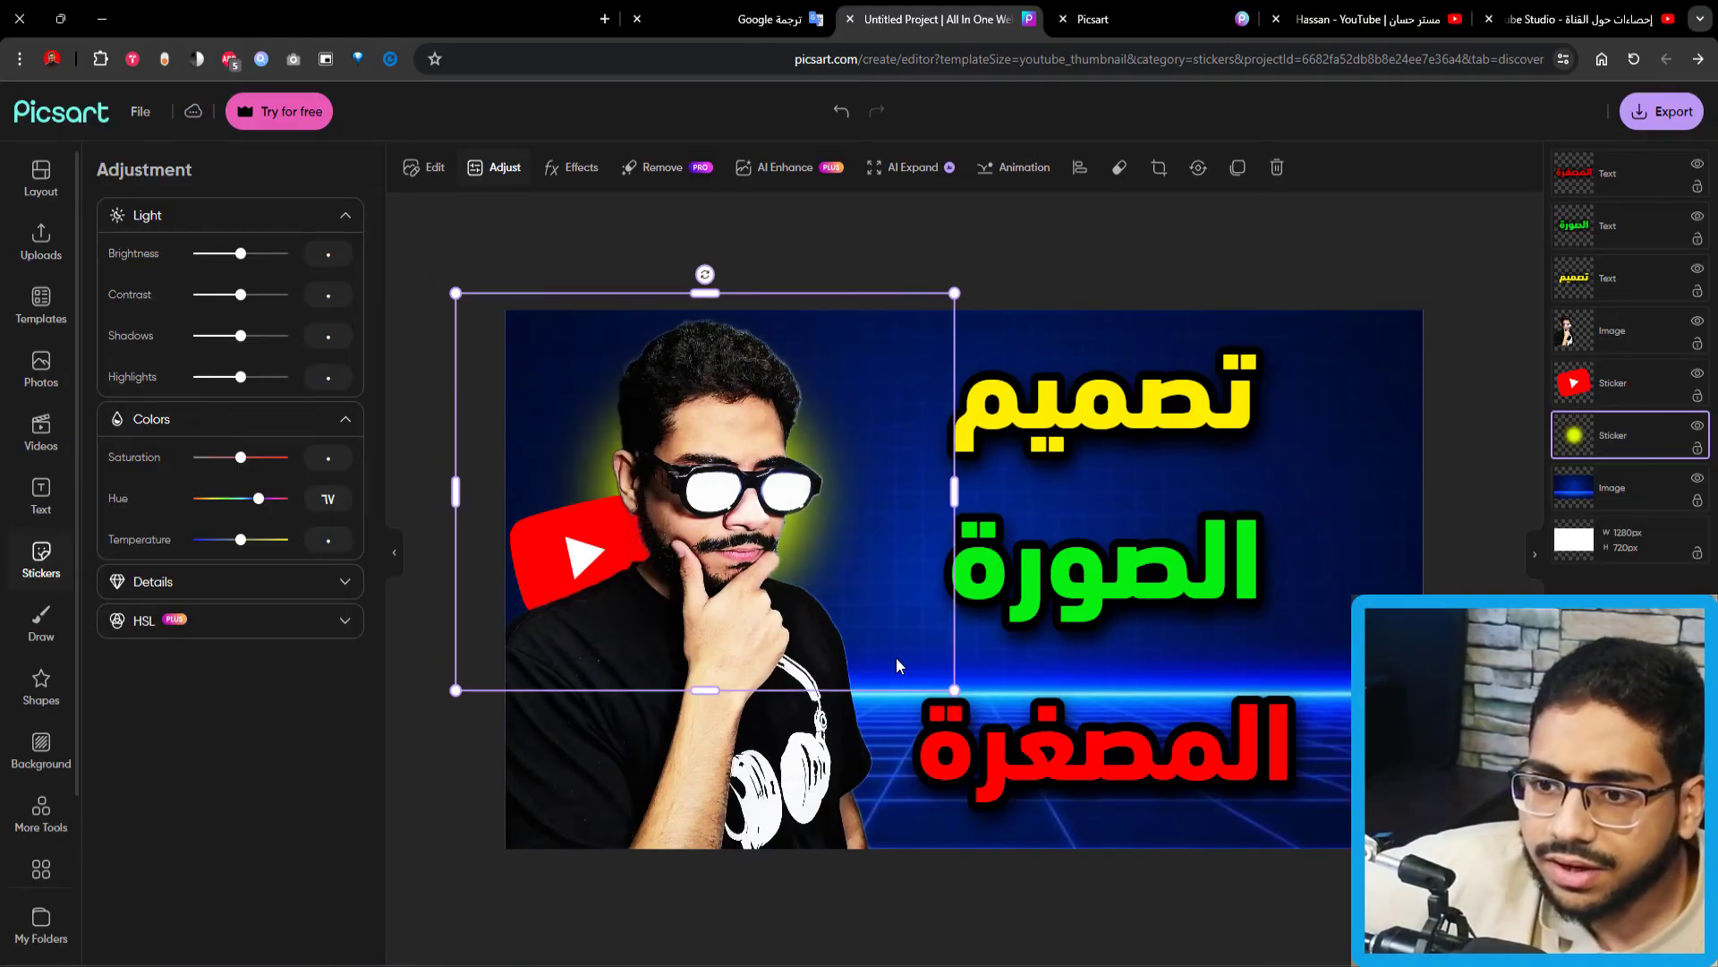
left_click(690, 895)
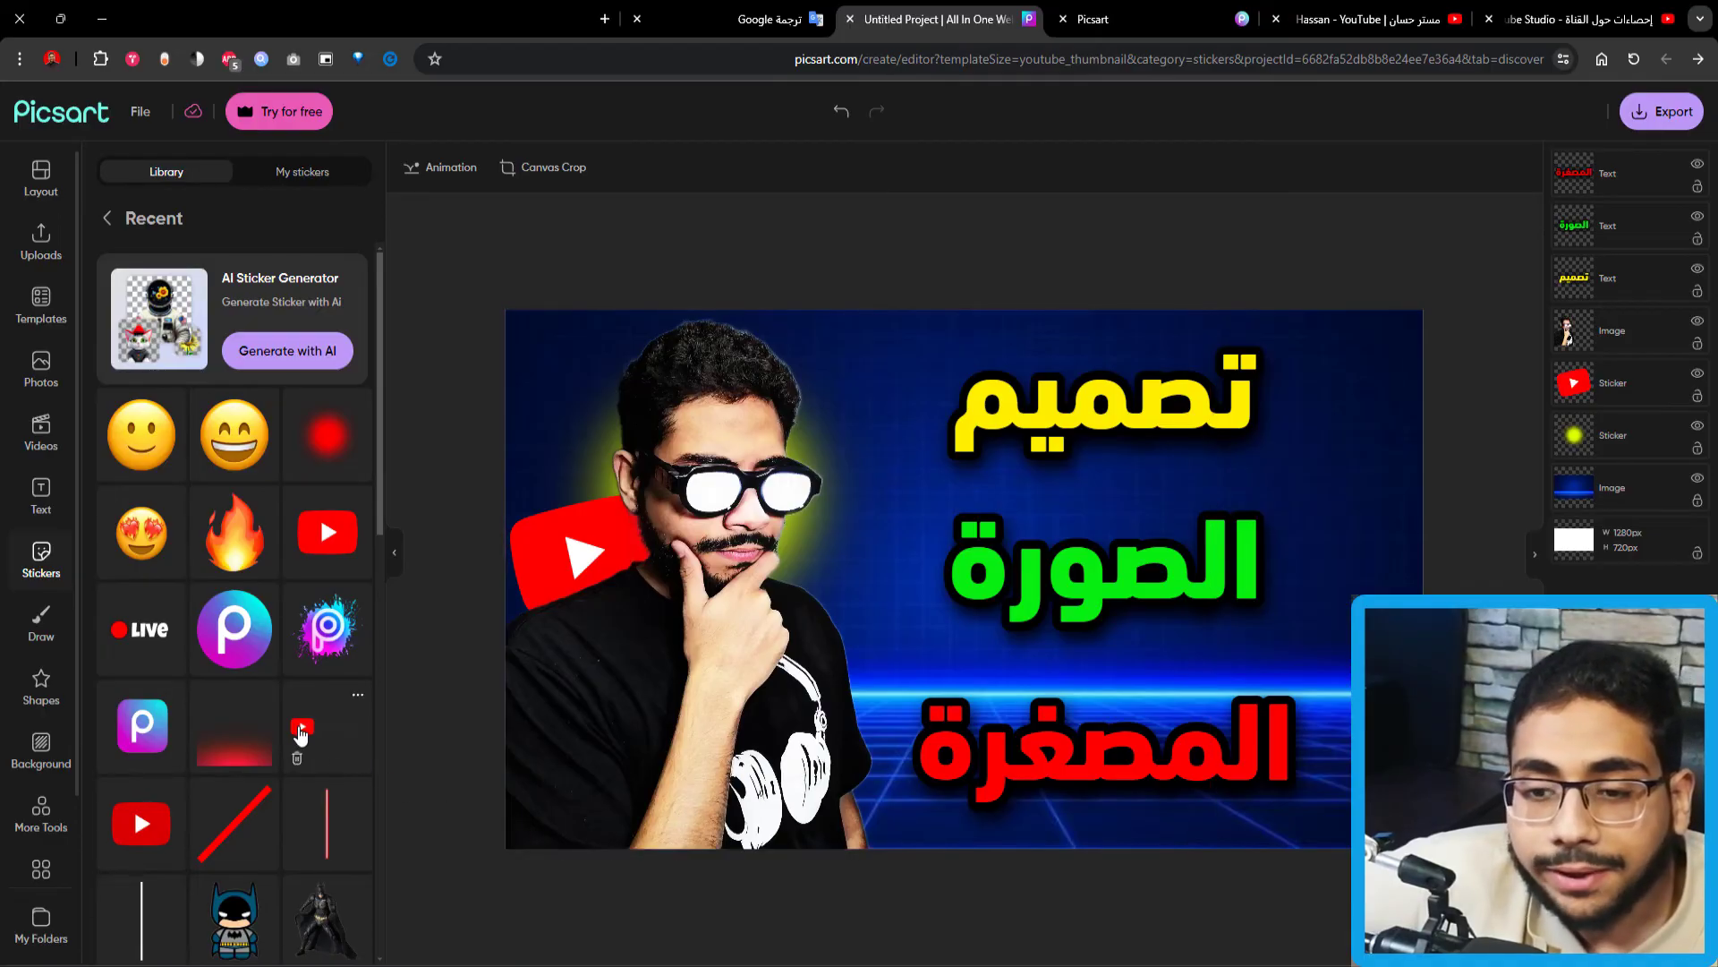
Add the round Picsart logo from the recent stickers, shrink it, tilt it slightly, and place it beside "تصميم".
left_click(240, 642)
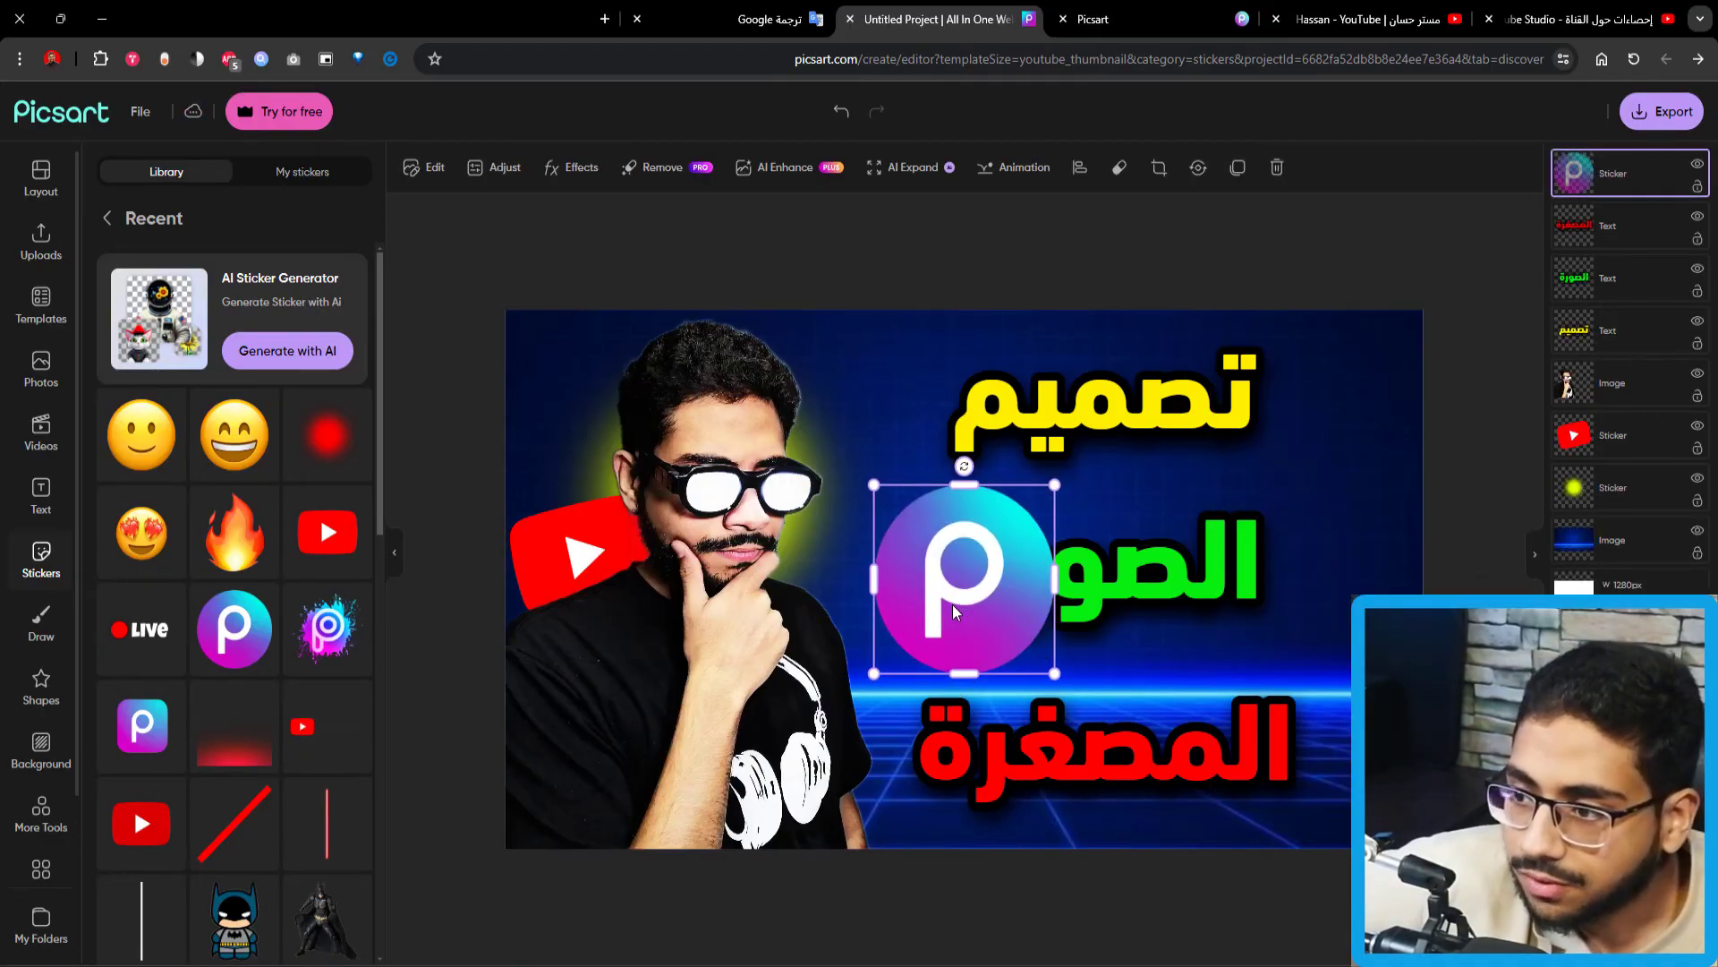
left_click_drag(962, 611, 1321, 457)
left_click_drag(1318, 305, 1351, 347)
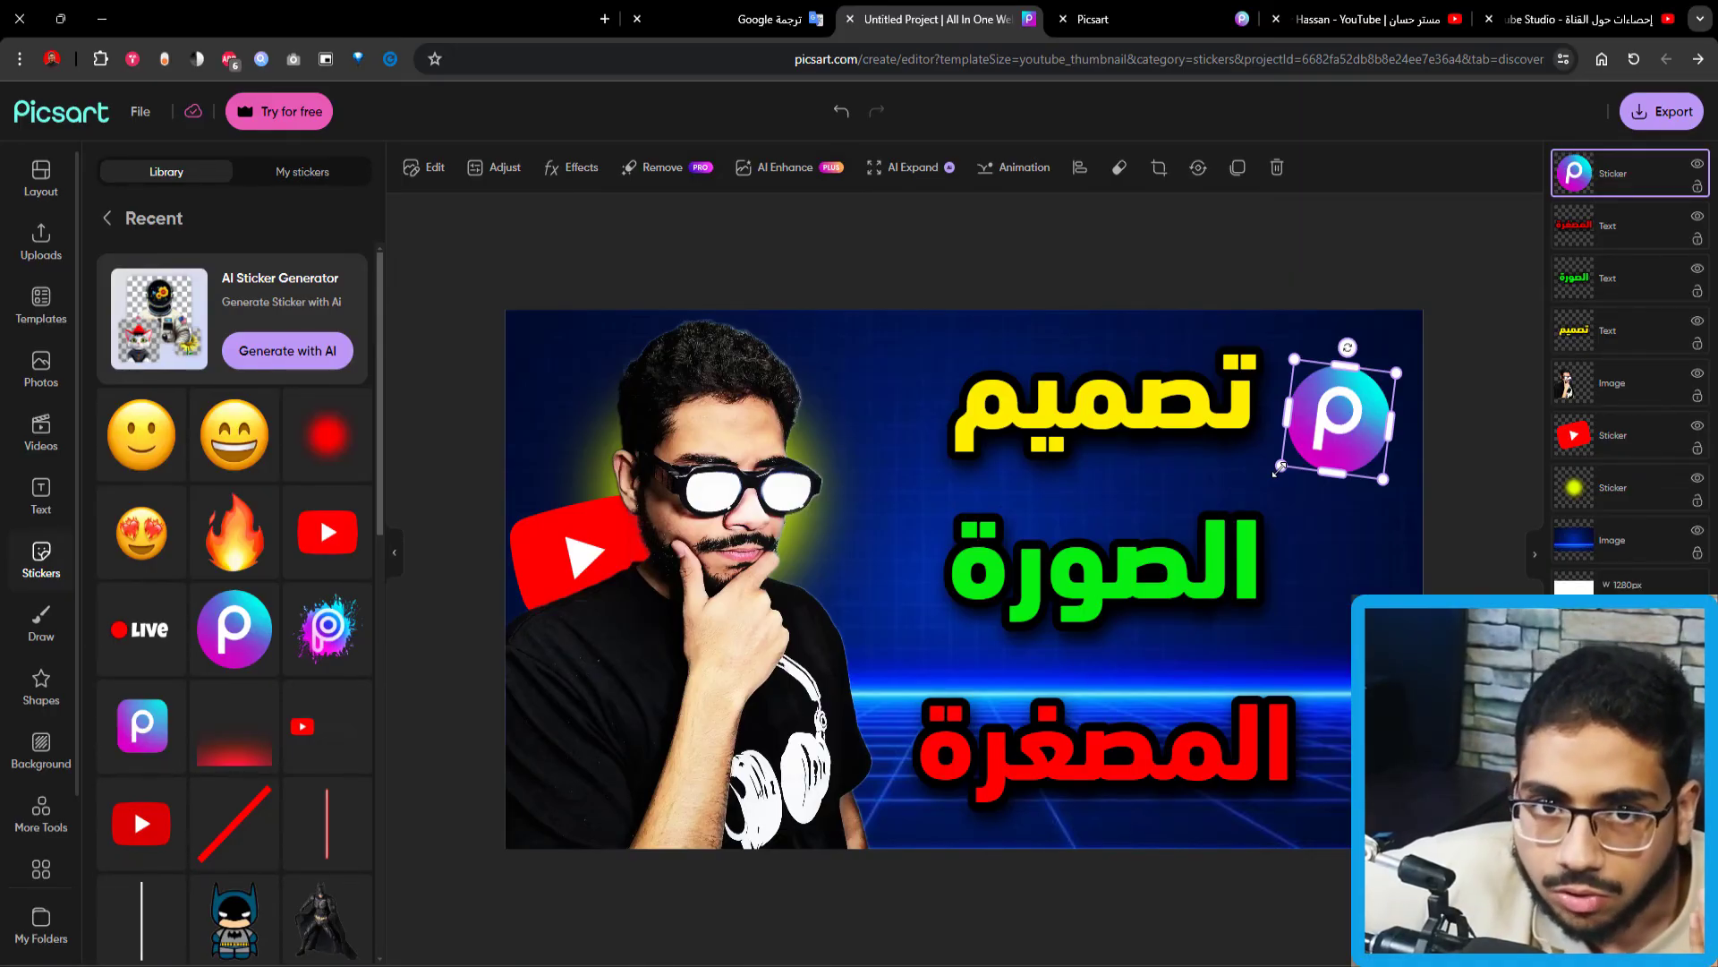
left_click(1113, 886)
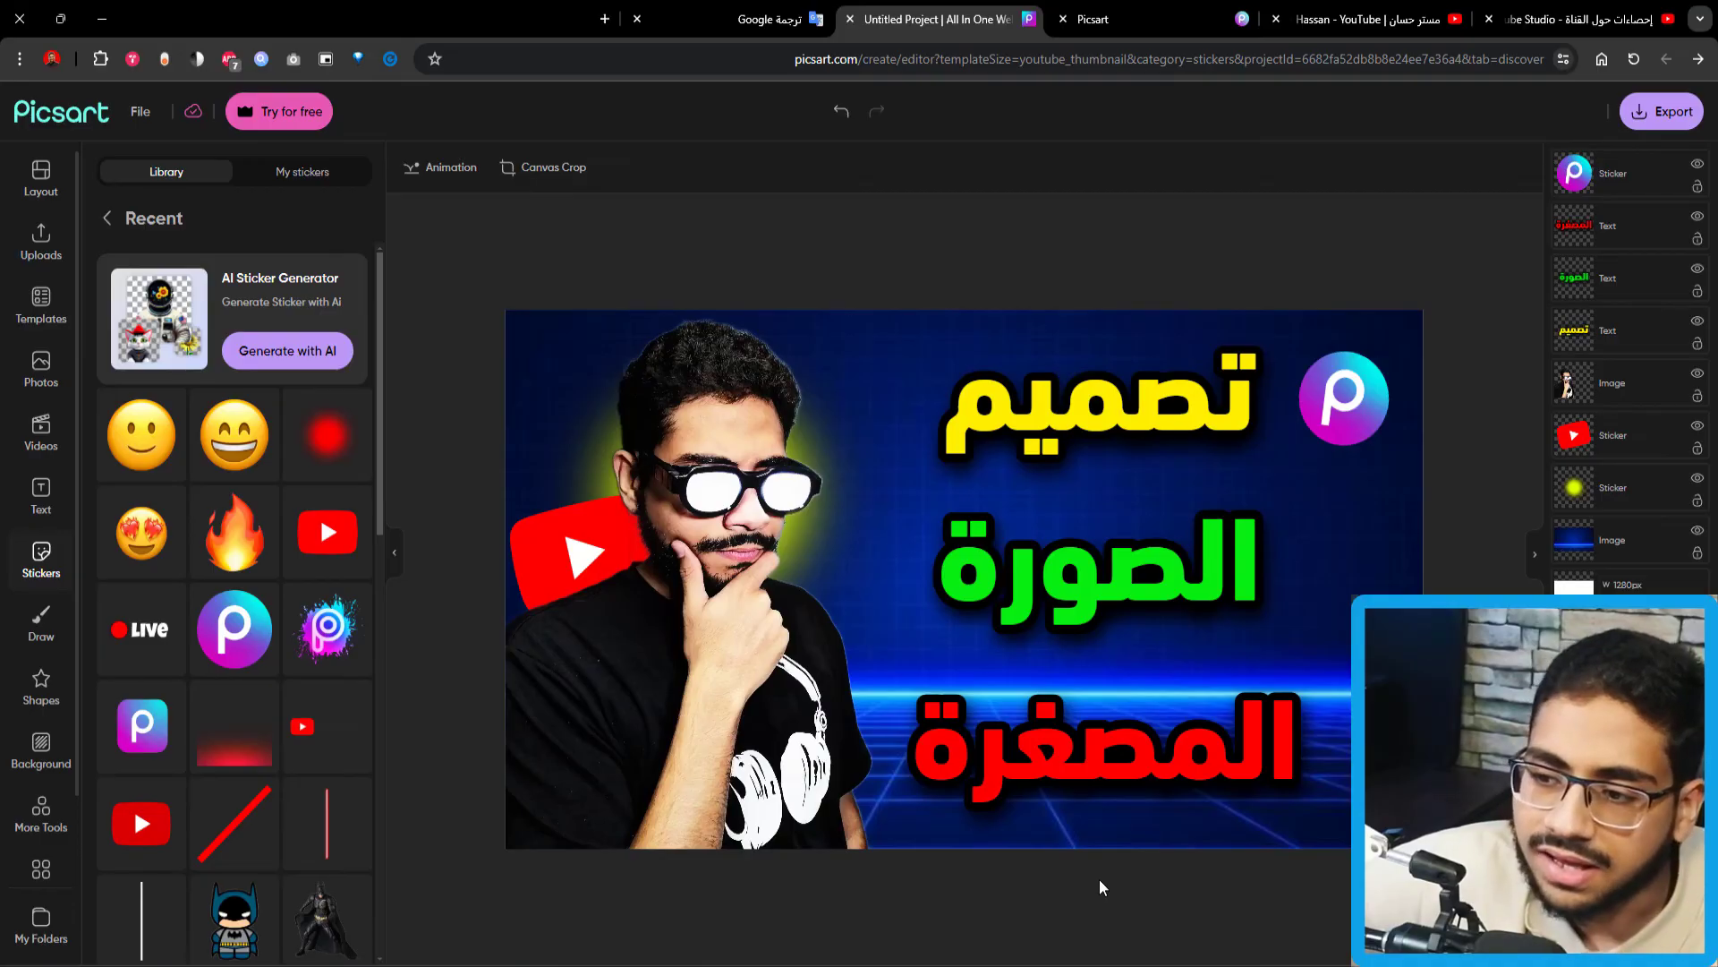
Try a grinning emoji sticker over the lower title lines, and delete it.
left_click(234, 435)
left_click_drag(965, 600, 1226, 673)
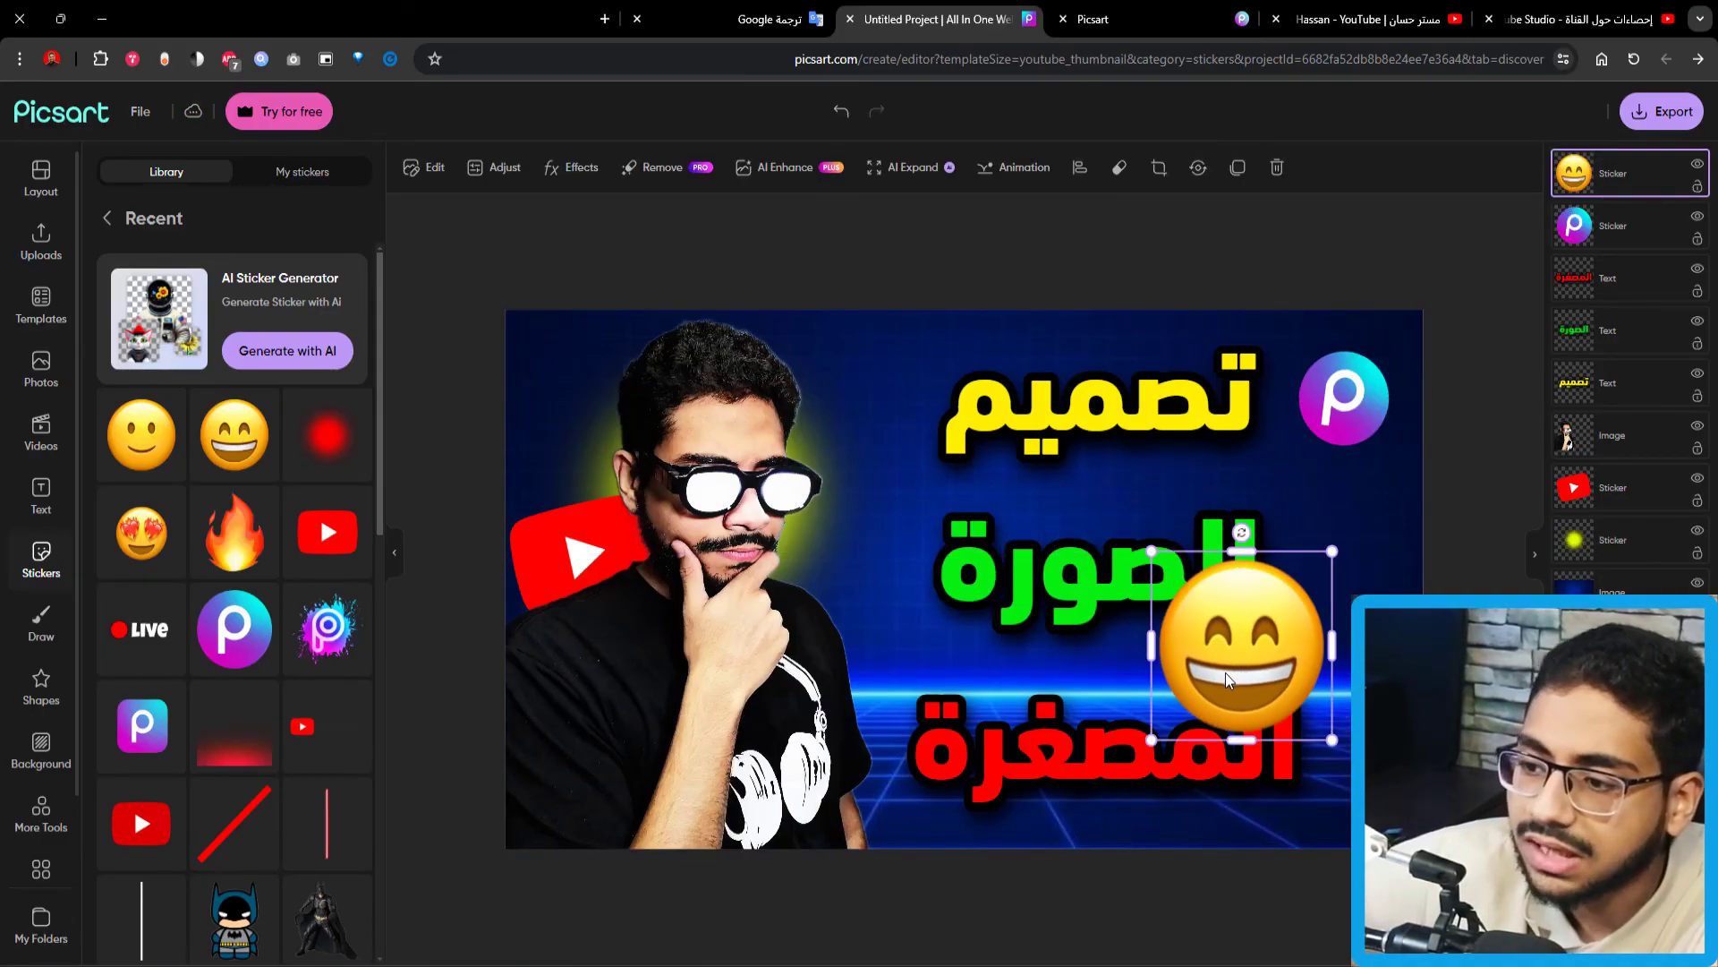
key("Delete")
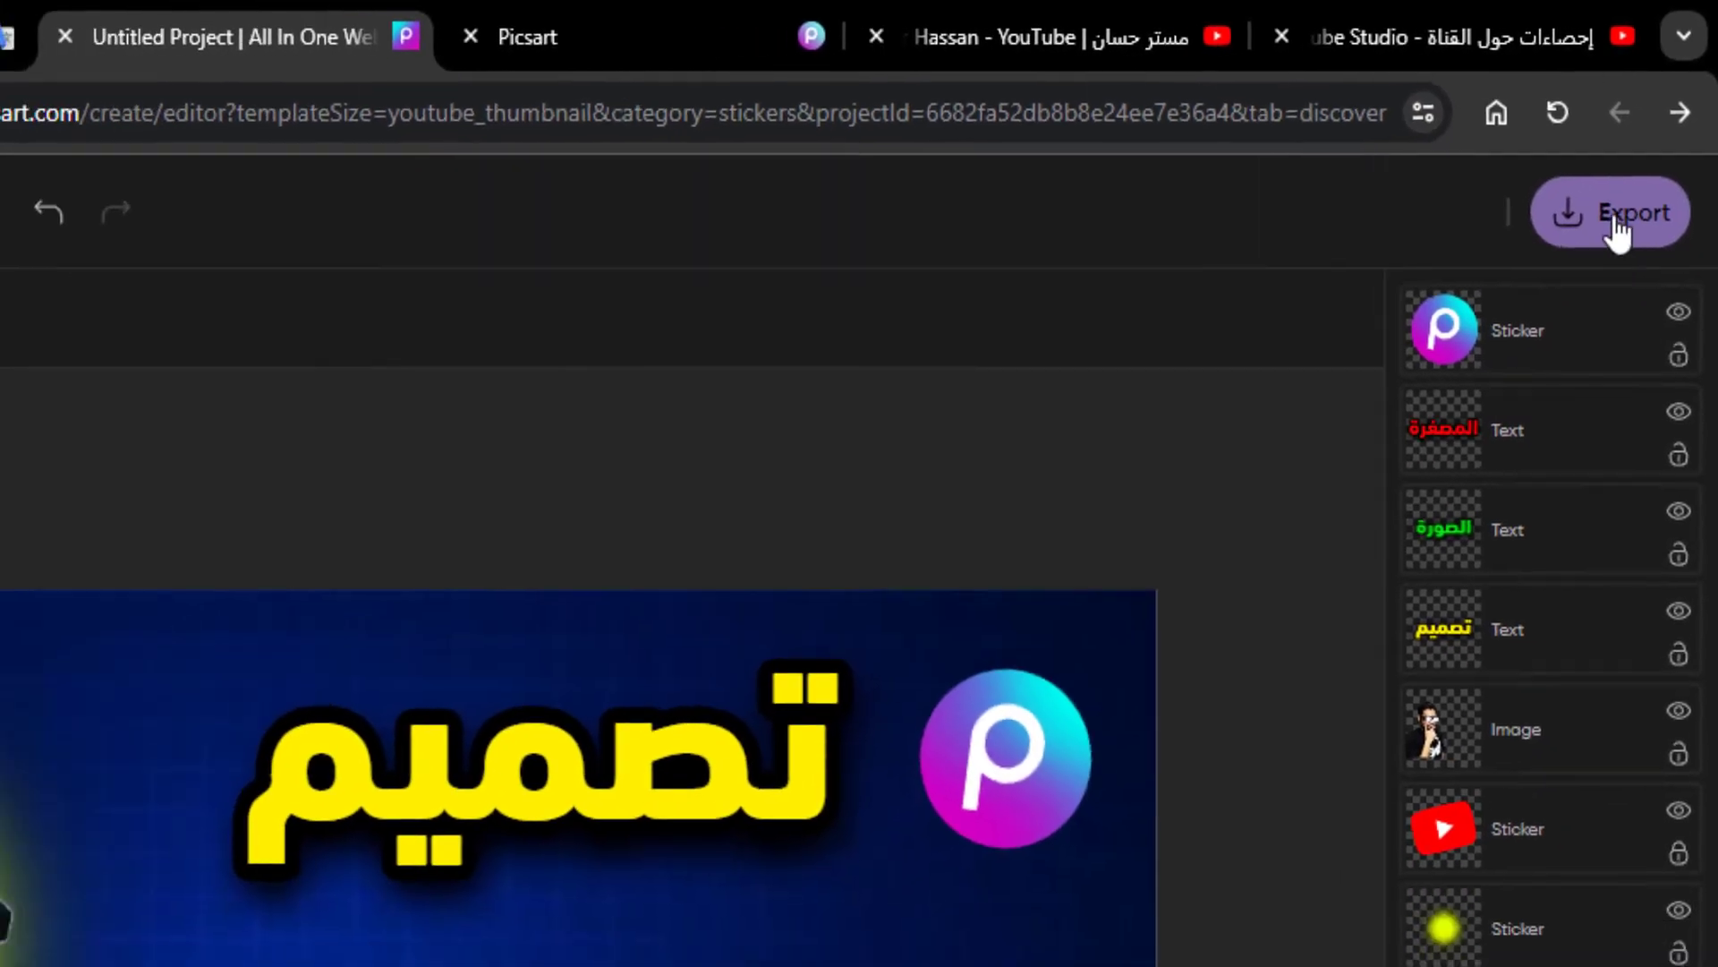
Export the thumbnail as a JPG named "صورة" and save the downloaded file to the desktop.
left_click(1611, 216)
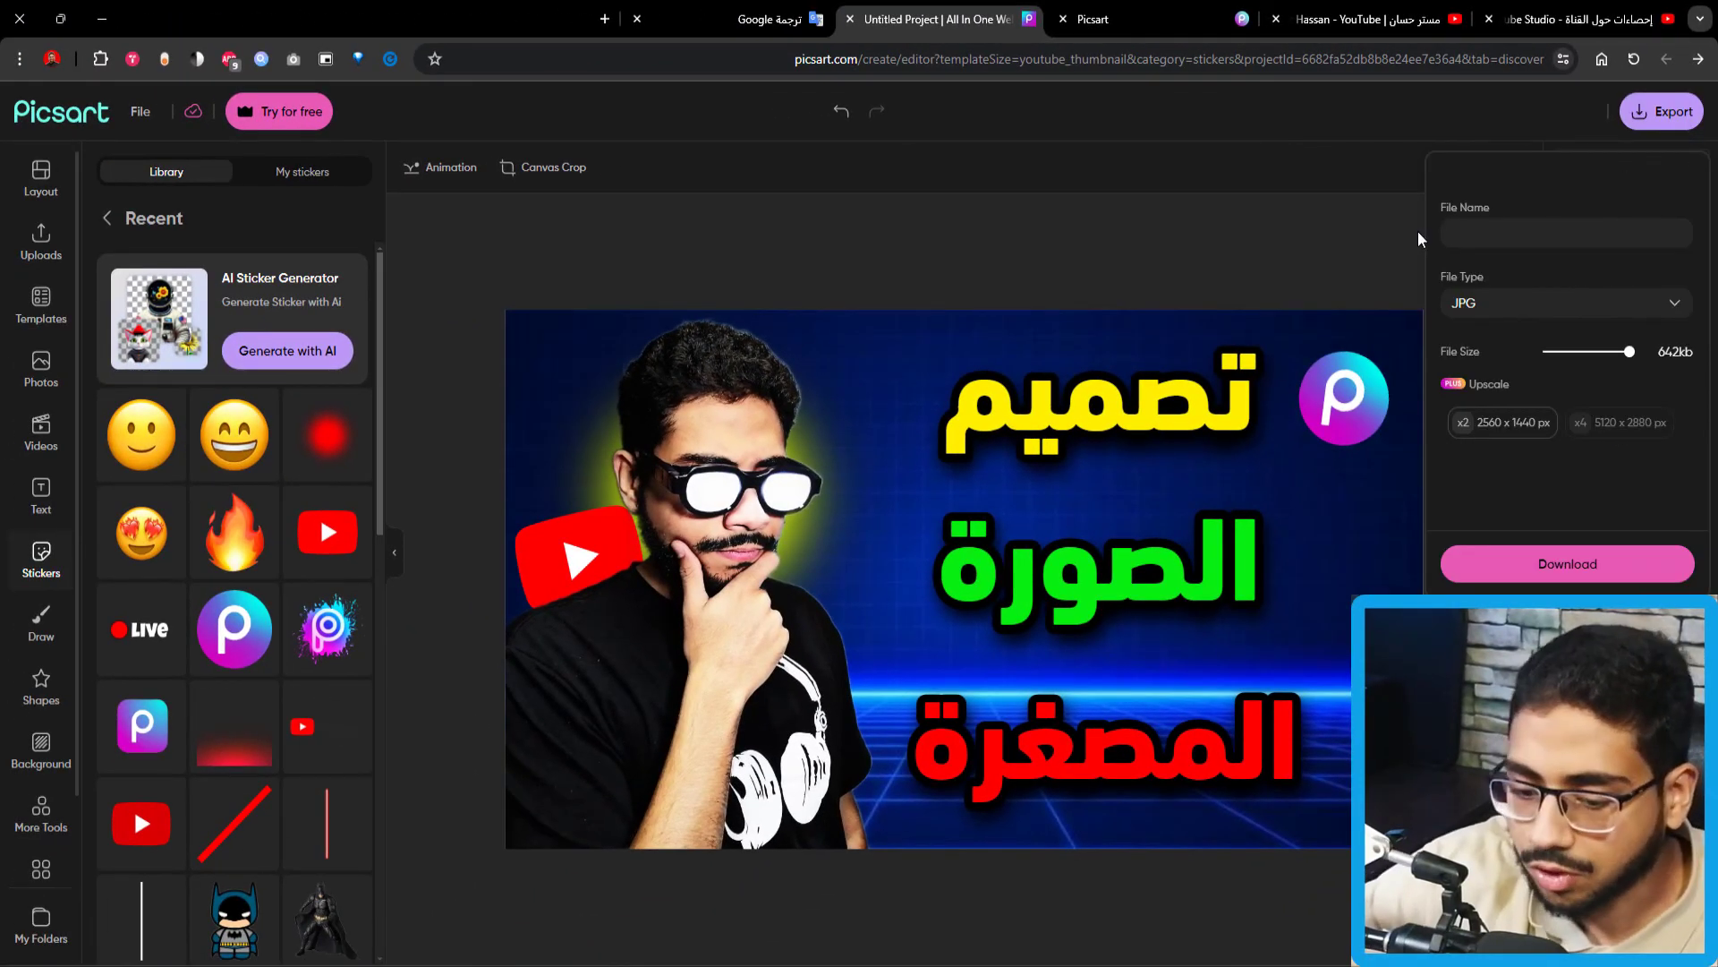
type("صورة")
left_click(1509, 304)
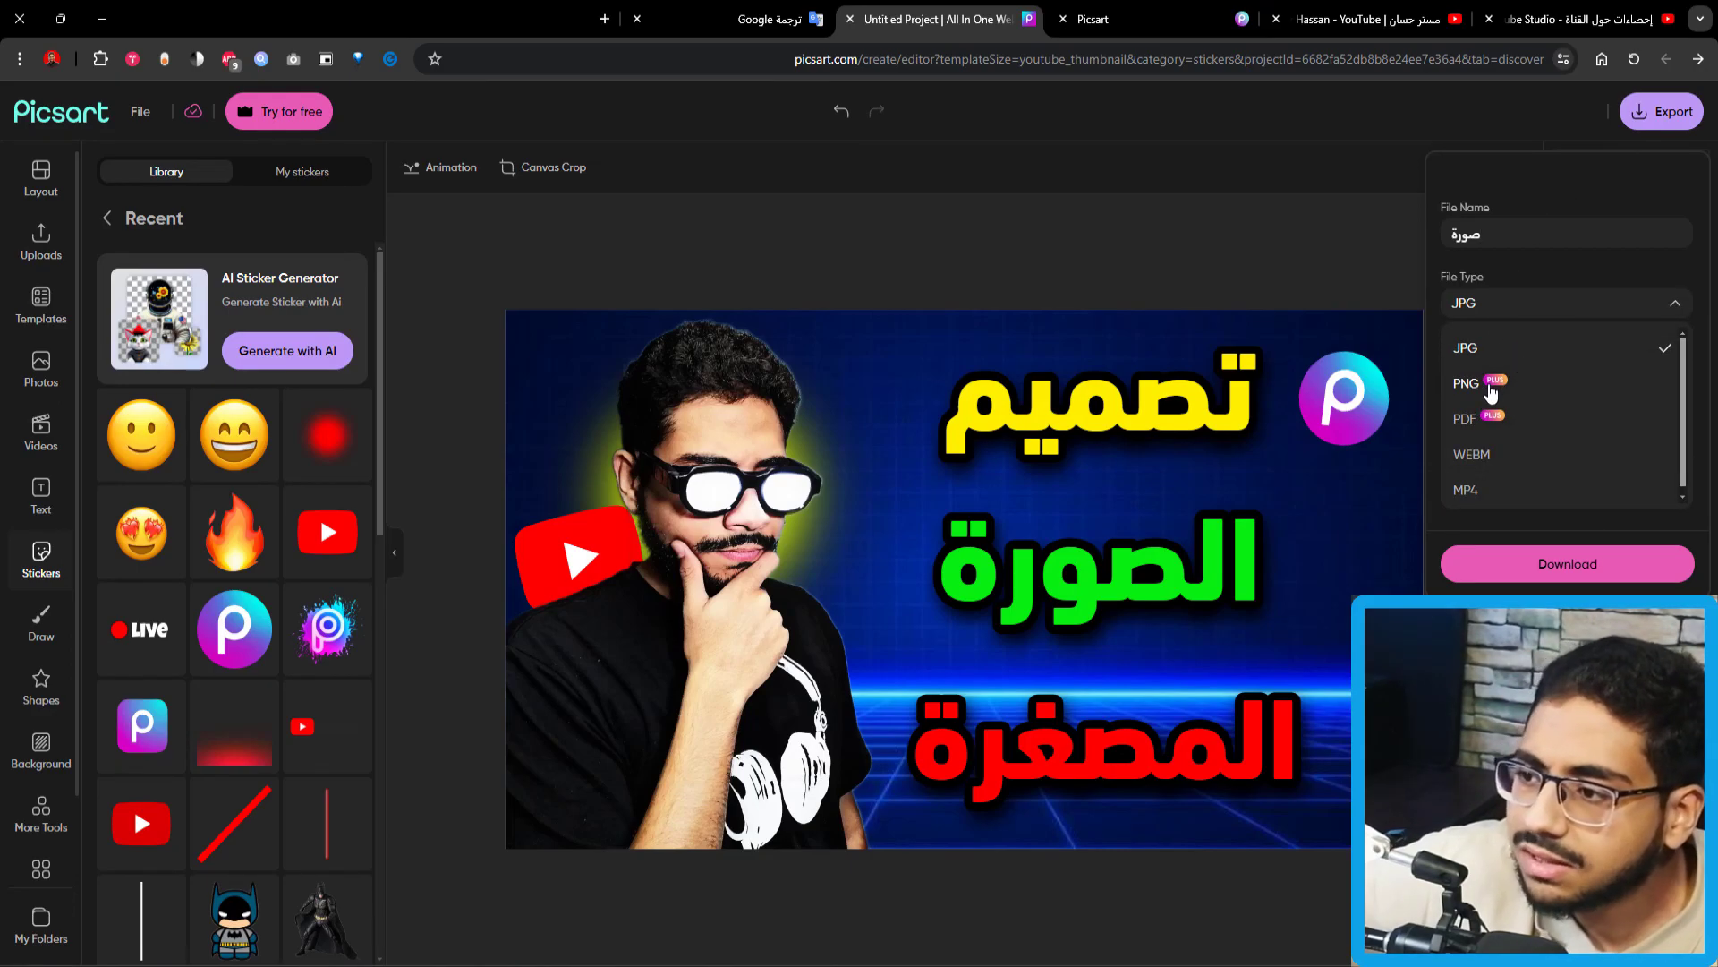
left_click(1513, 326)
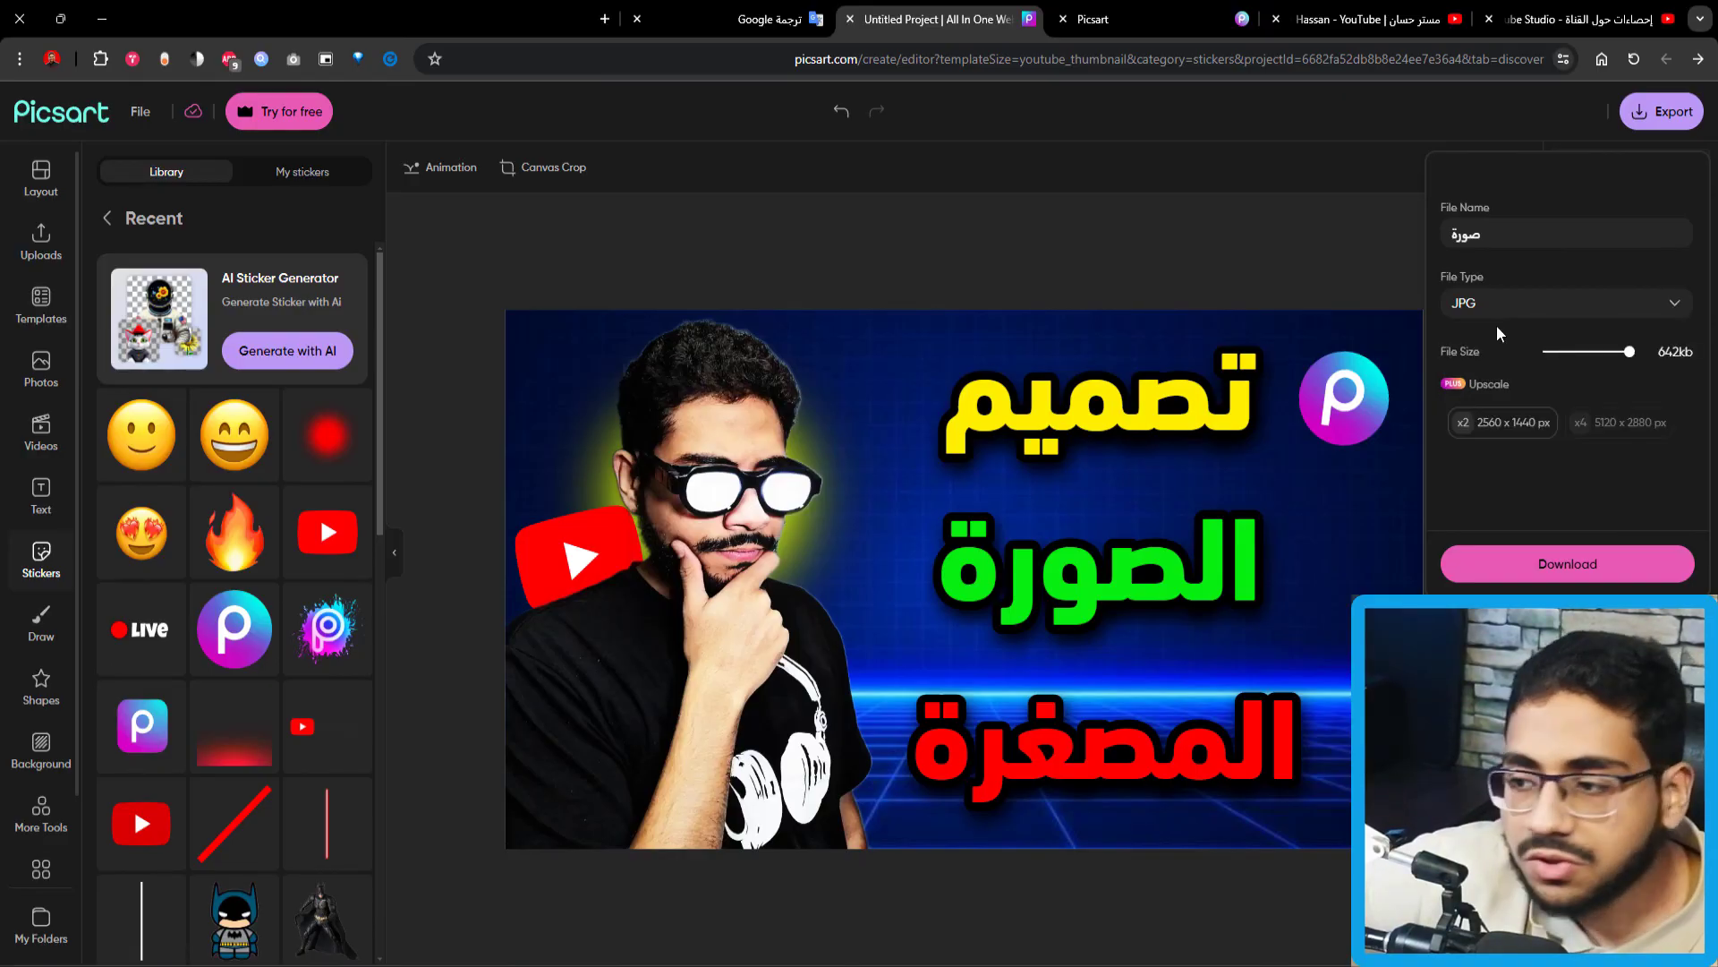
left_click(1567, 573)
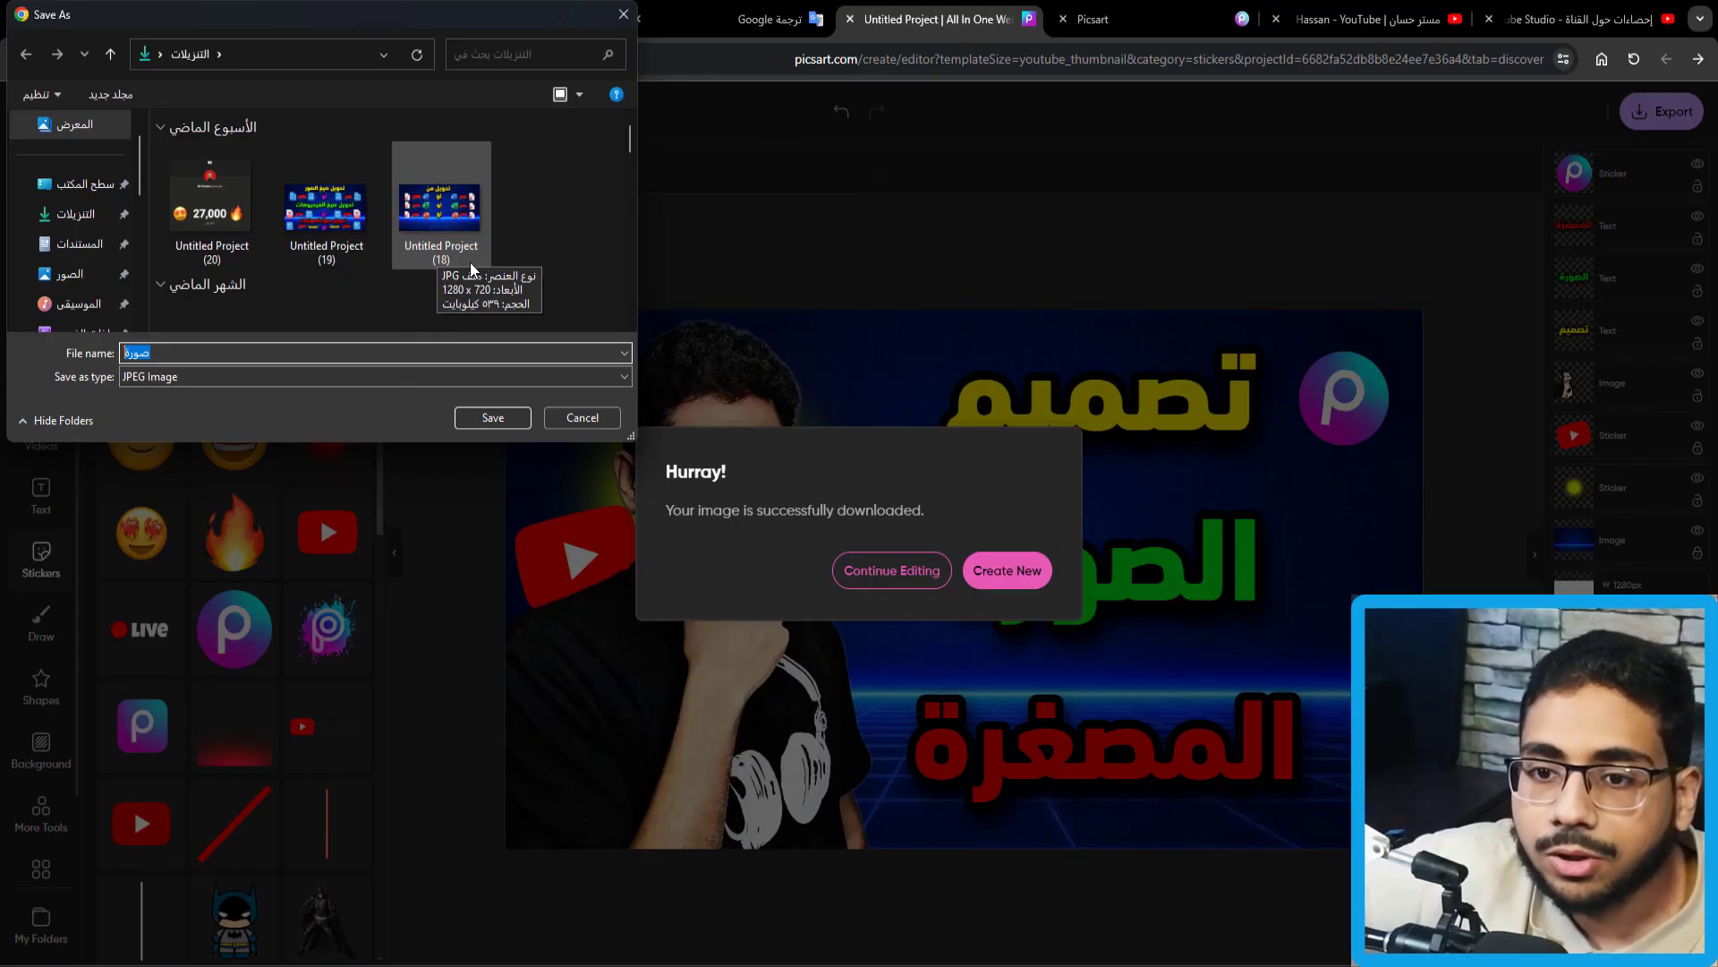
left_click(79, 185)
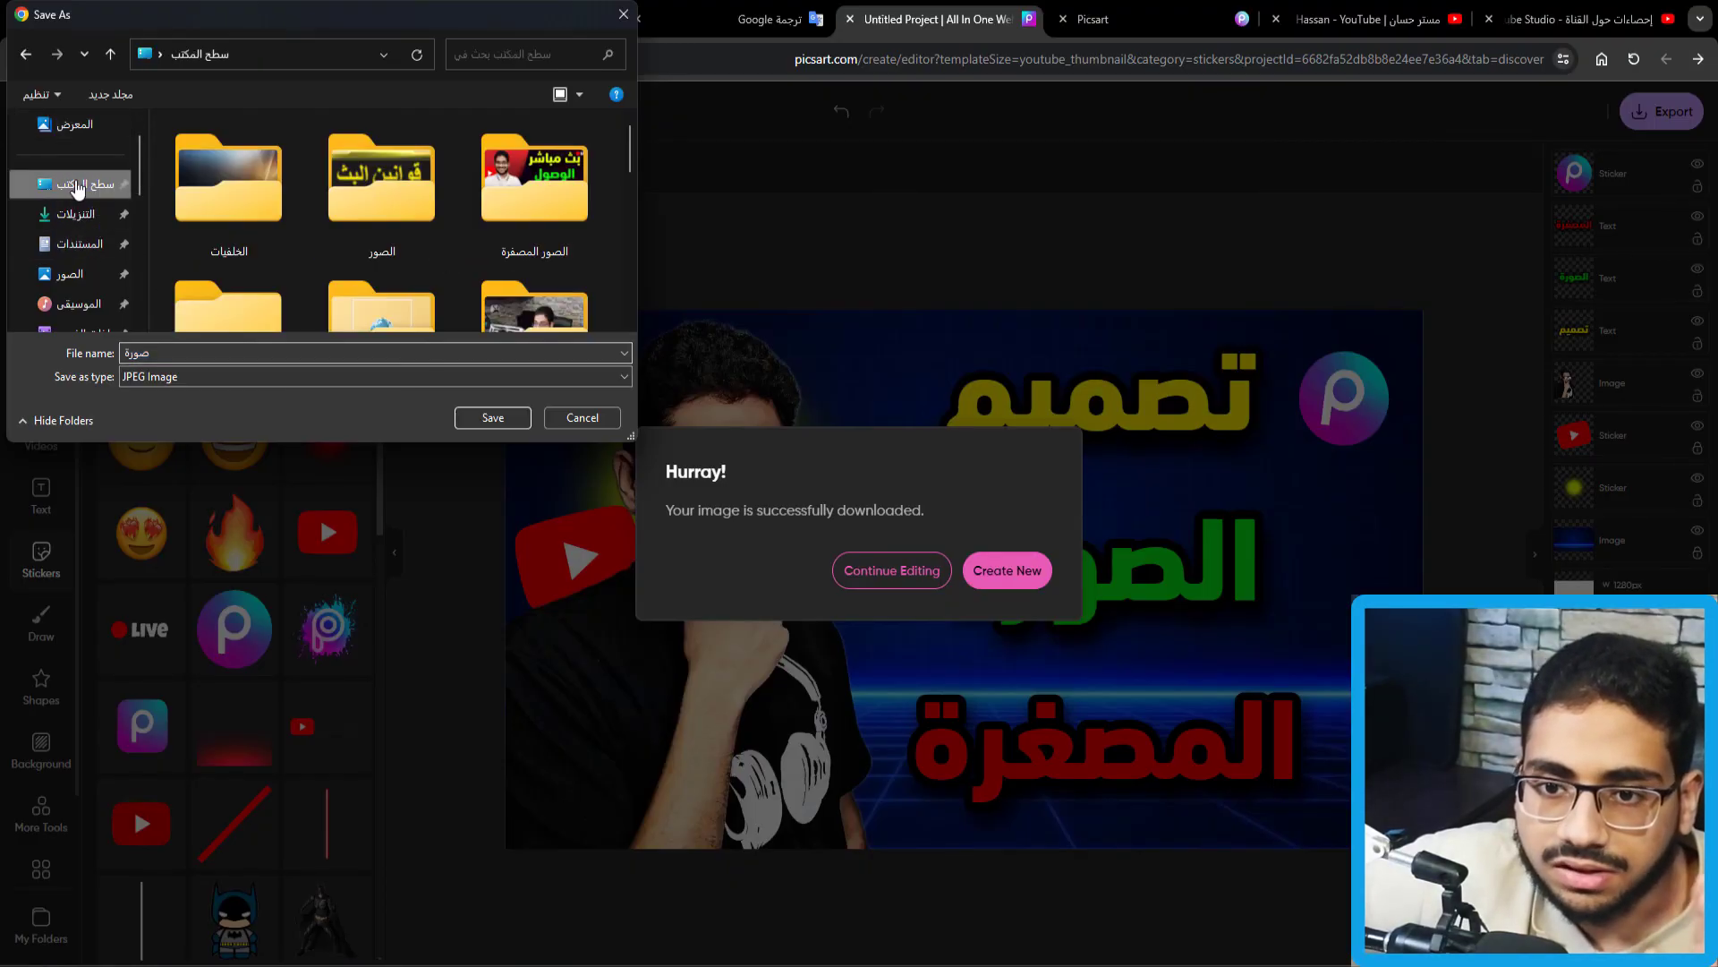
left_click(485, 418)
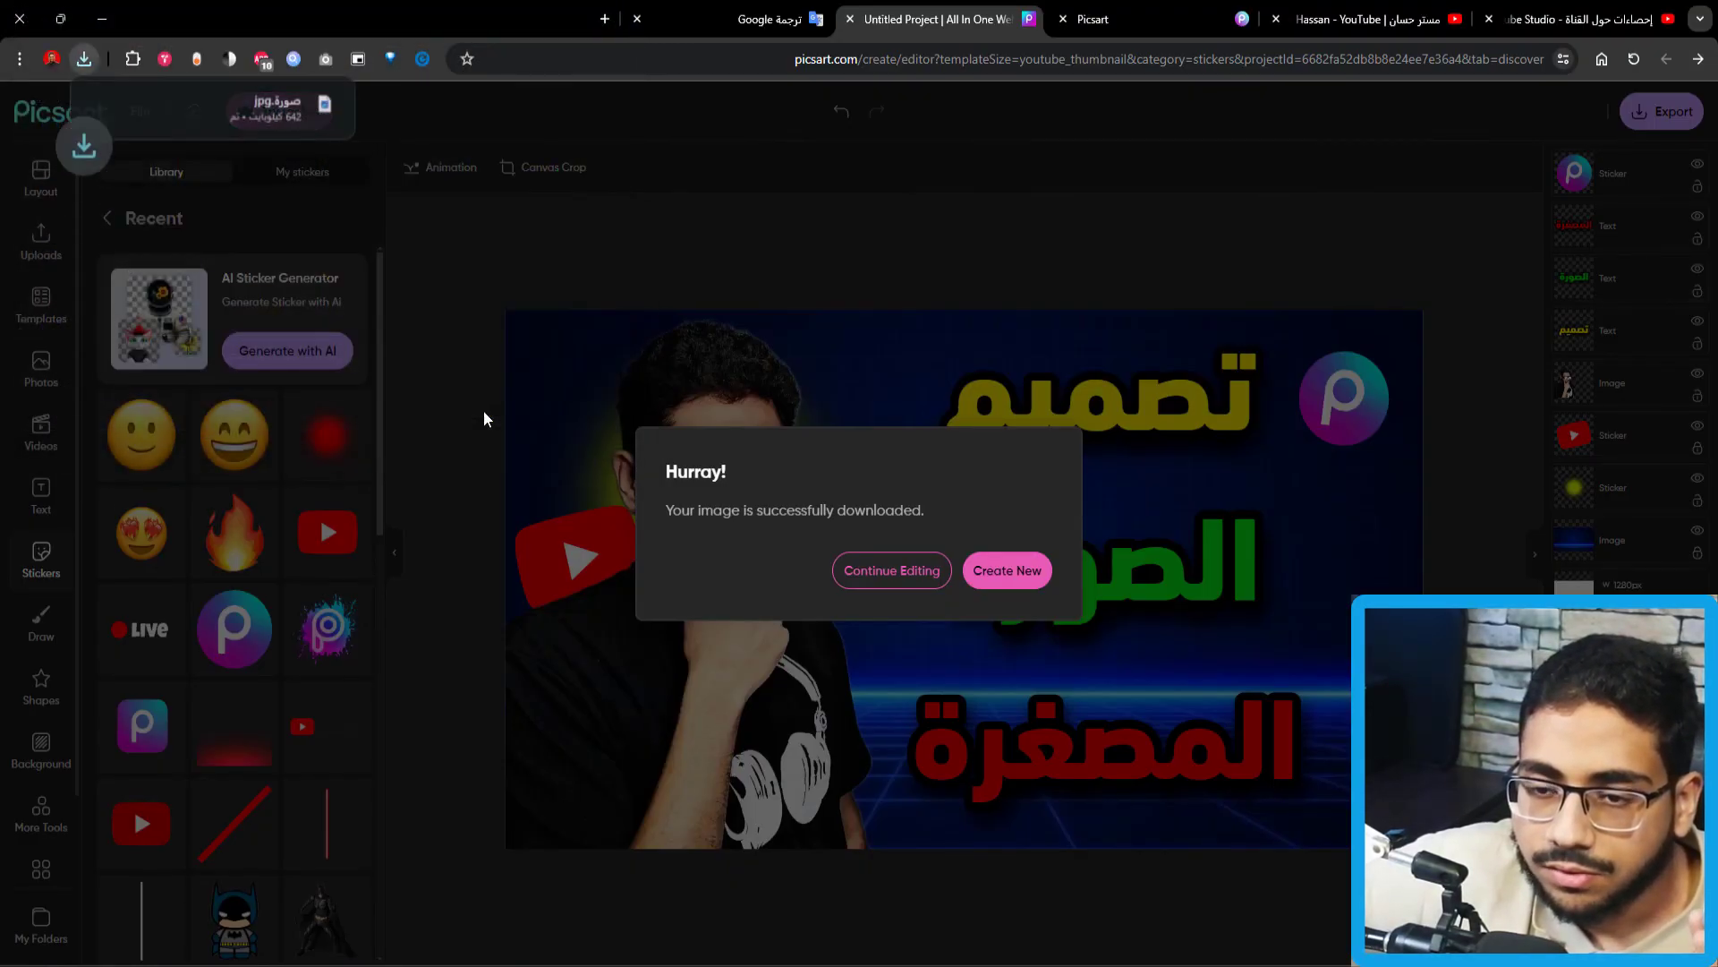
Open the downloaded صورة.jpg with the Photos app (صور), choosing it as the permanent app for JPG files.
left_click(251, 106)
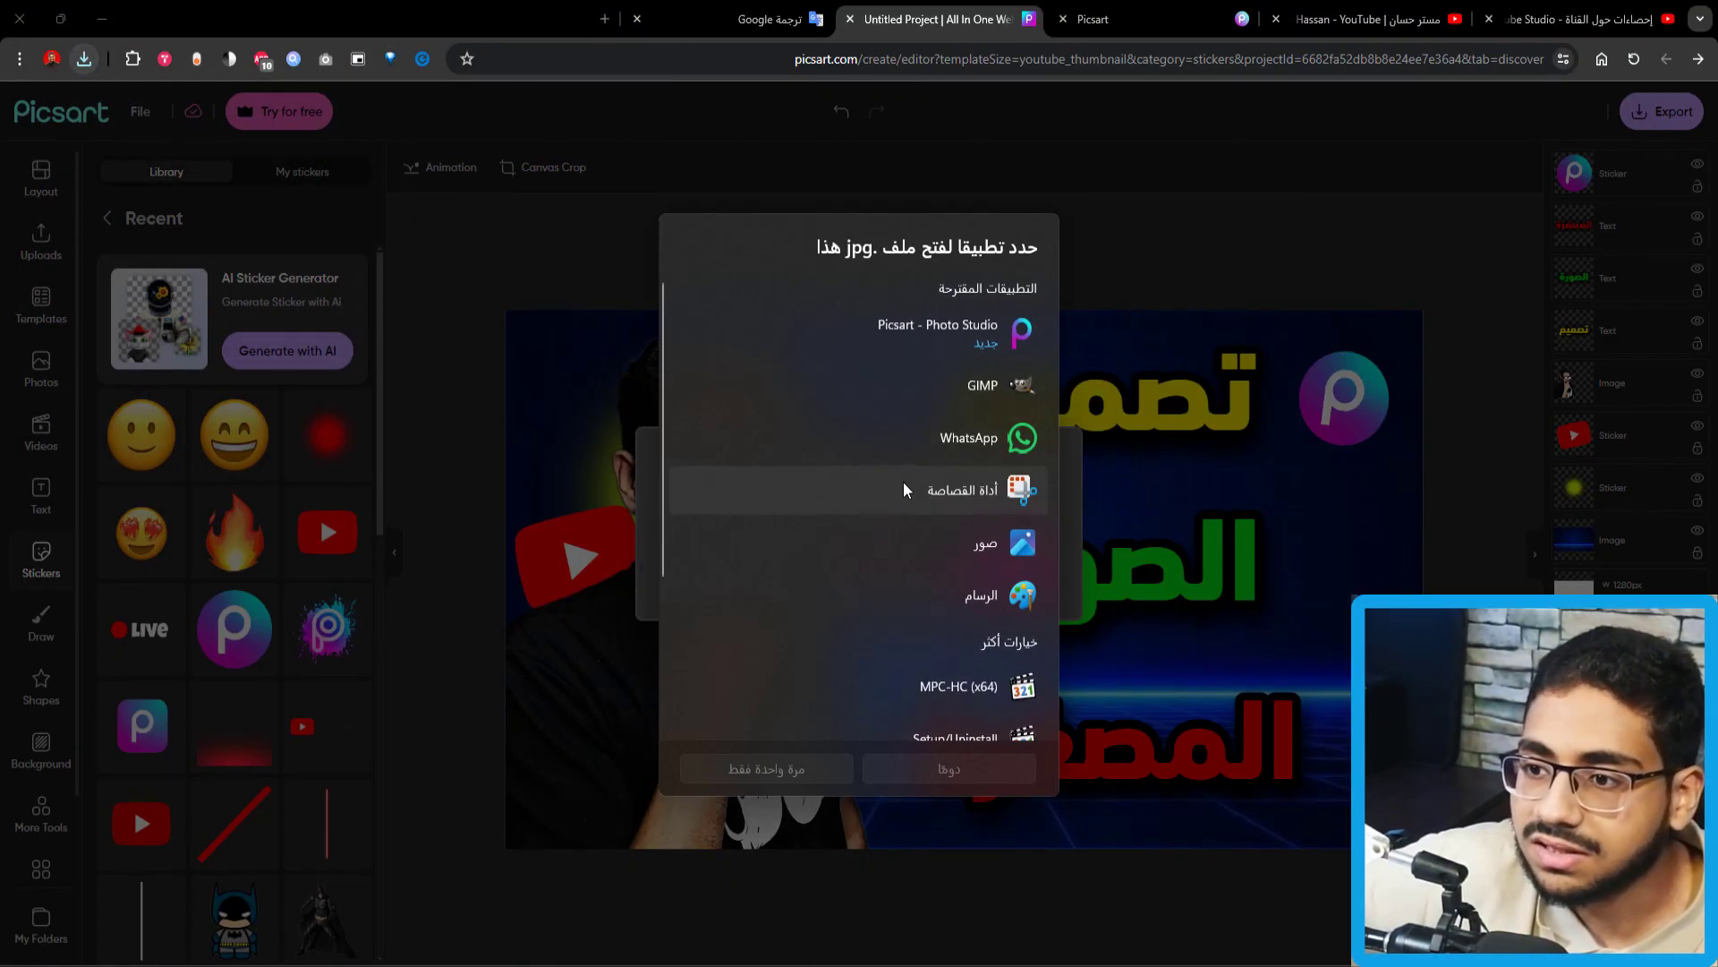
left_click(859, 542)
left_click(912, 775)
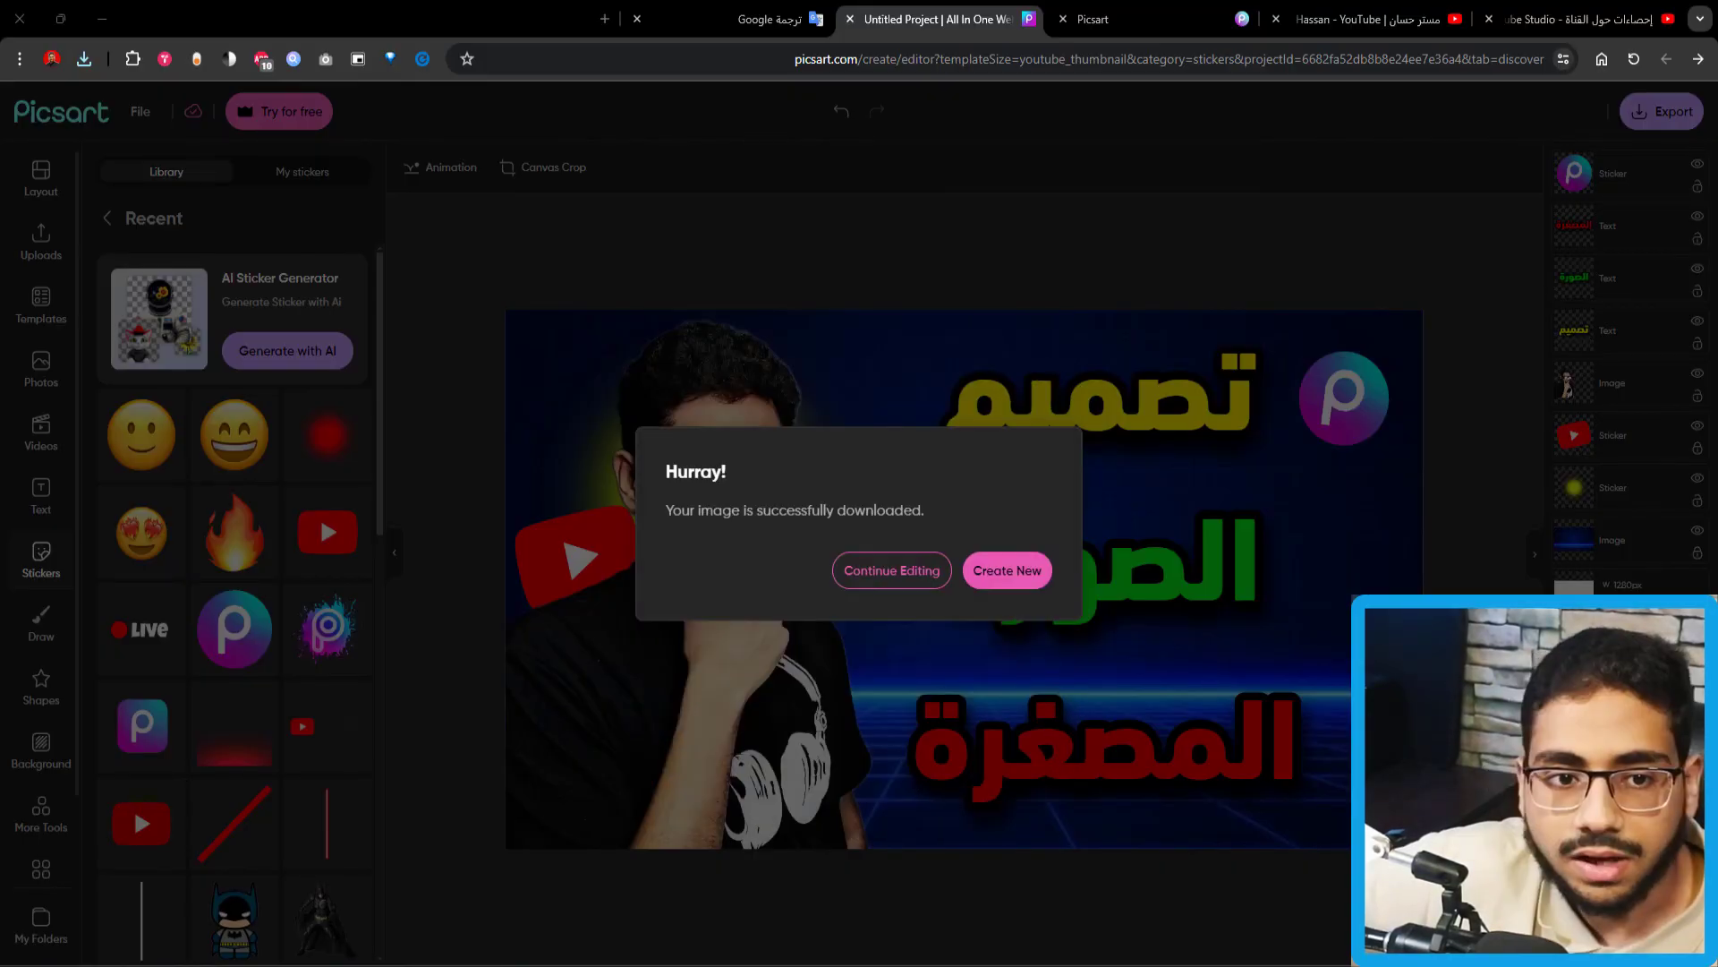